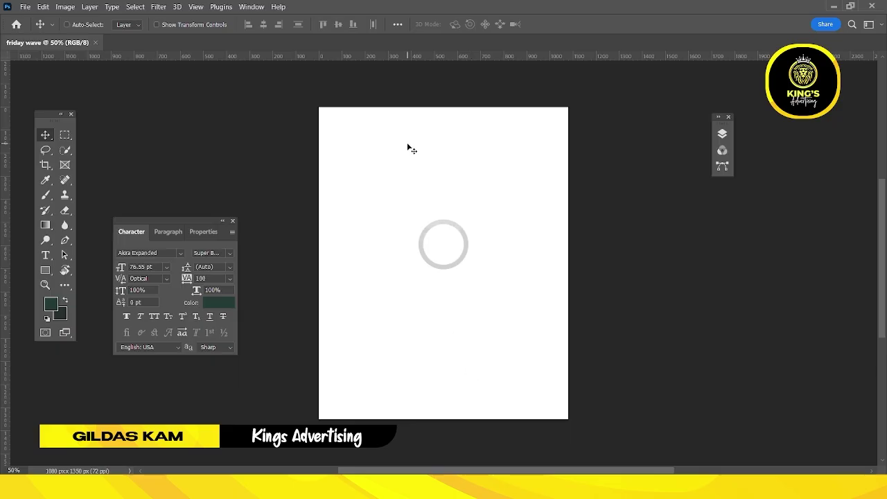
Create a guide layout on the canvas with 100 px margins on all four sides.
click(195, 7)
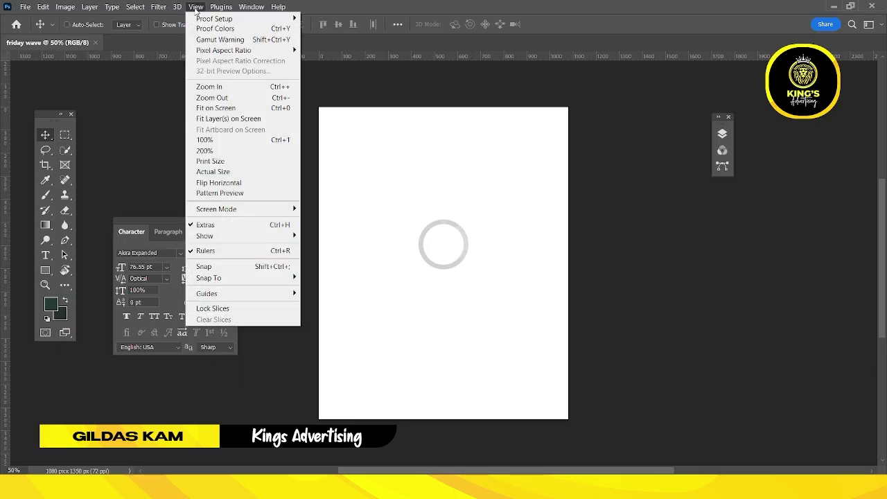
mouse_move(248, 293)
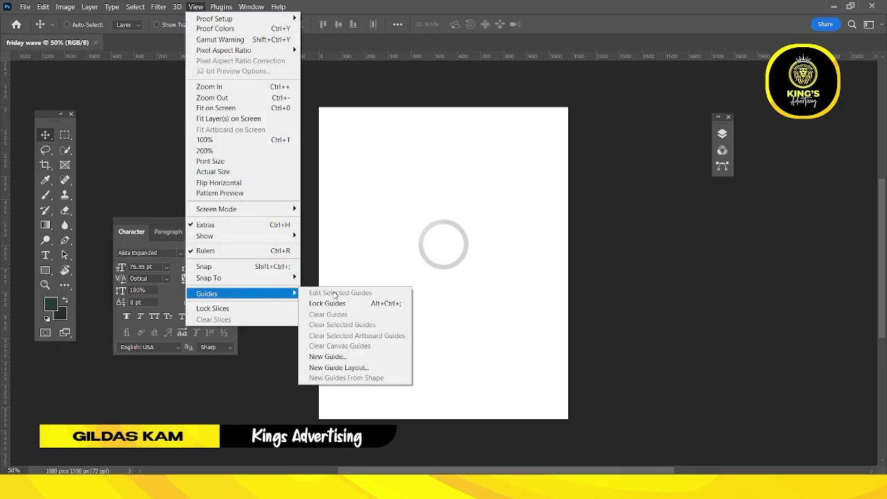
click(338, 367)
drag(630, 82, 682, 143)
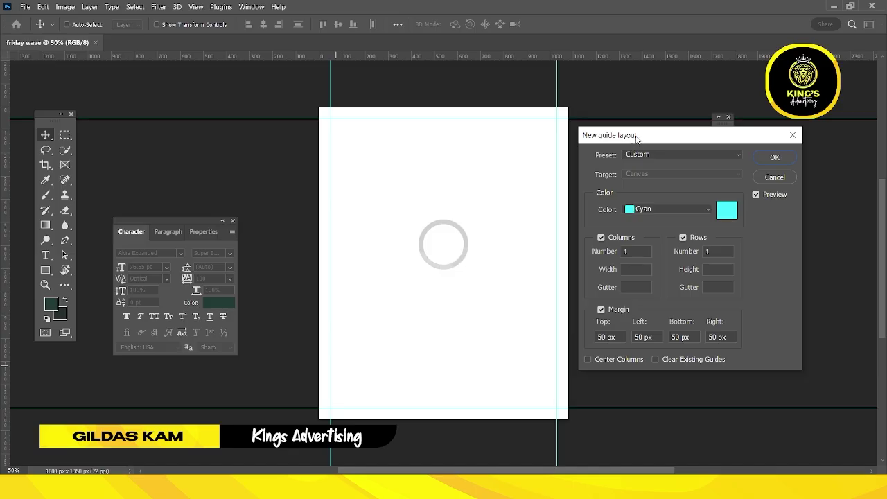
drag(632, 136, 632, 179)
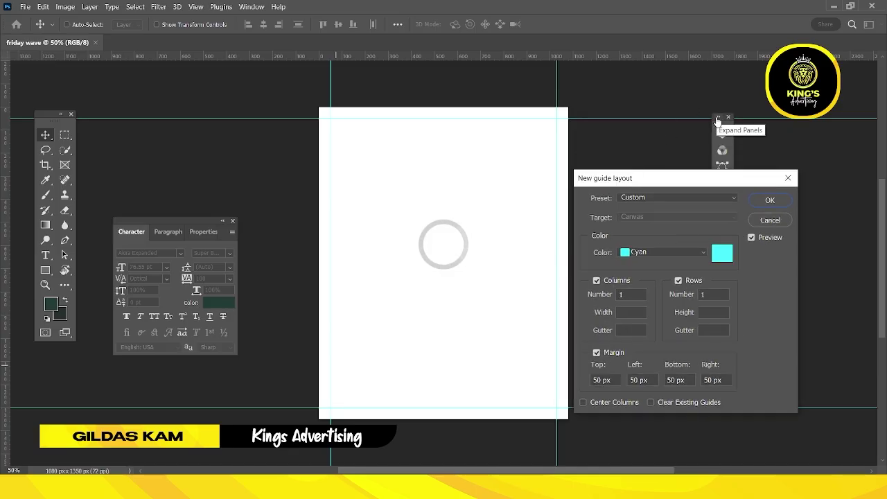
drag(679, 187, 630, 190)
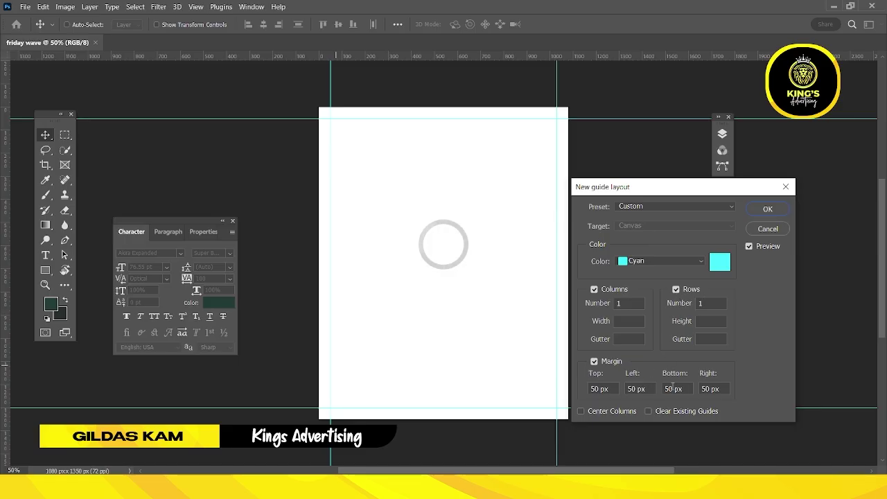
double_click(604, 388)
text(100)
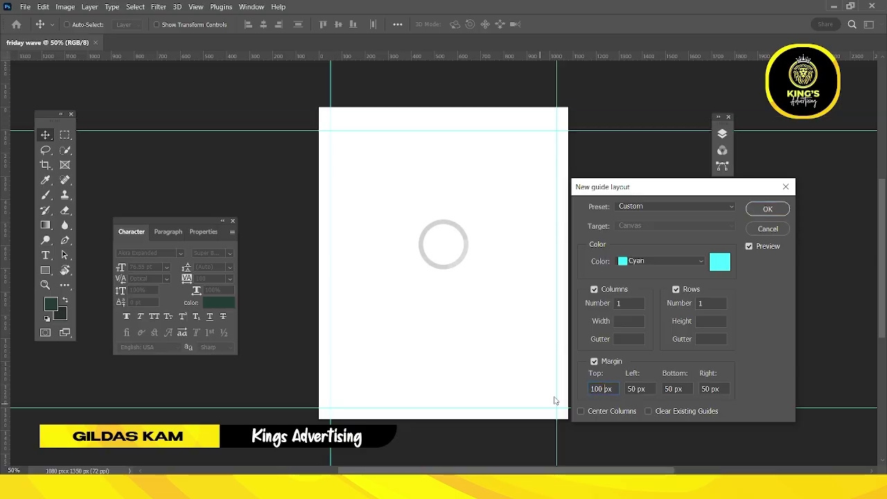
double_click(635, 389)
text(100)
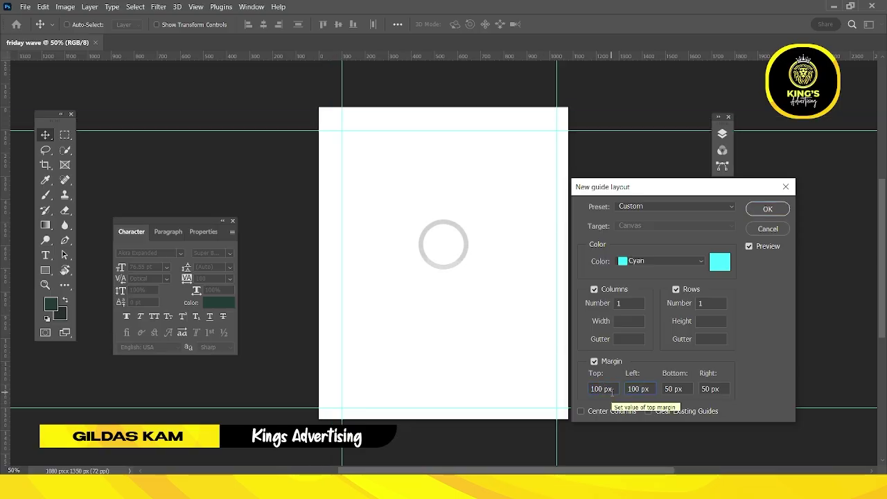
double_click(671, 389)
text(100)
double_click(709, 388)
text(100)
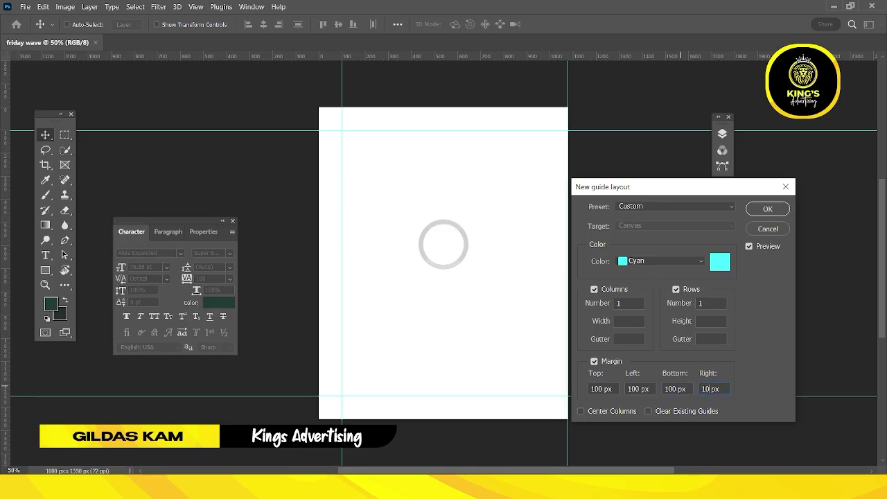
drag(741, 192, 755, 184)
click(766, 202)
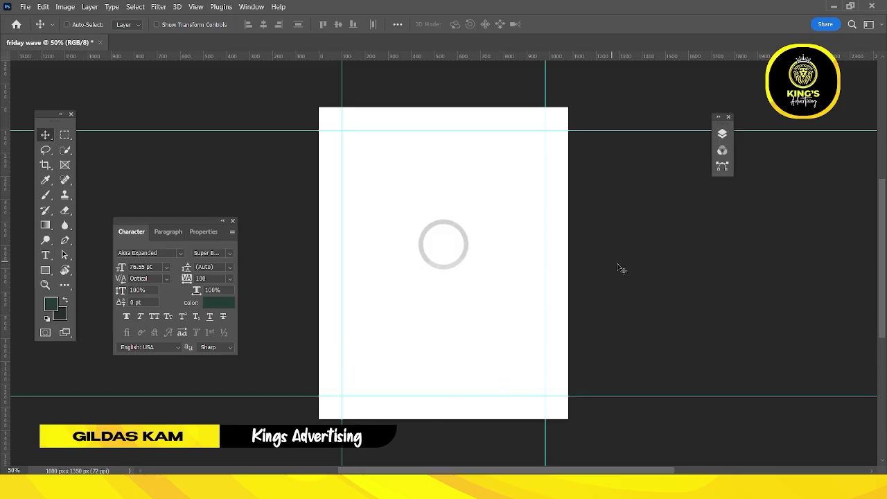
Expand the collapsed Layers panel and place it closer to the canvas.
click(719, 120)
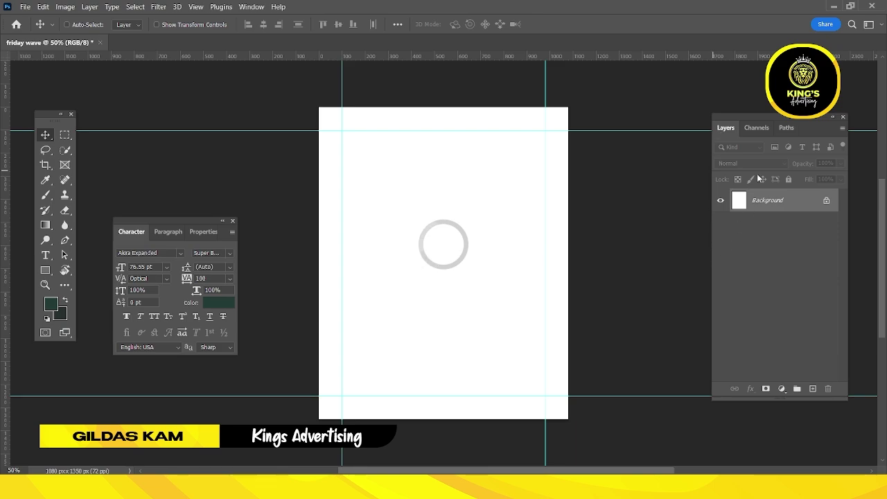
drag(792, 119, 743, 122)
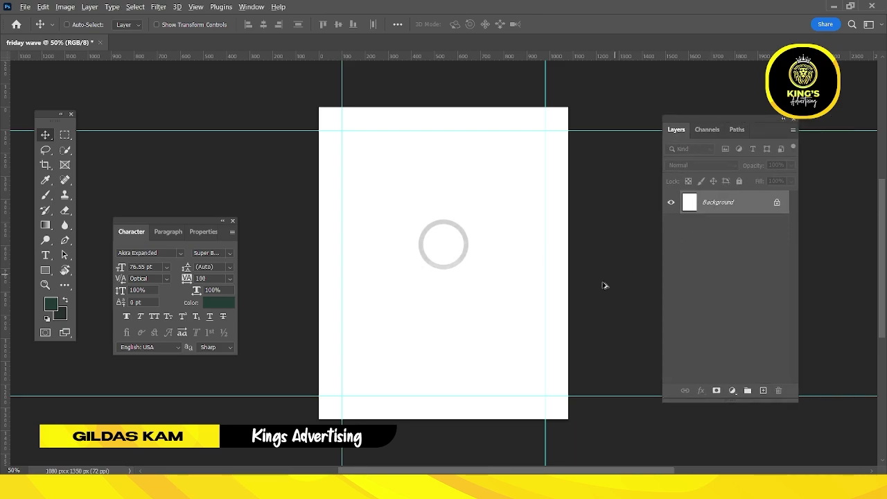
Place the purple enhanced_Design background image from the ressources folder and scale it to about 77.5% so it overfills the canvas.
key(alt+Tab)
key(alt+Tab)
key(alt+Tab)
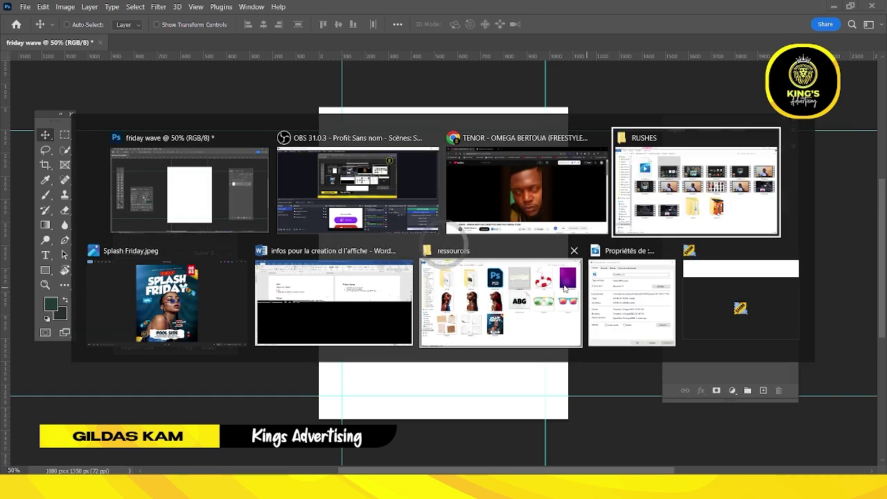
key(alt+Tab)
key(alt+Tab)
key(alt+Tab)
key(alt+Tab)
key(alt+Tab)
key(alt+Tab)
key(alt+Tab)
key(alt+Tab)
key(alt+Tab)
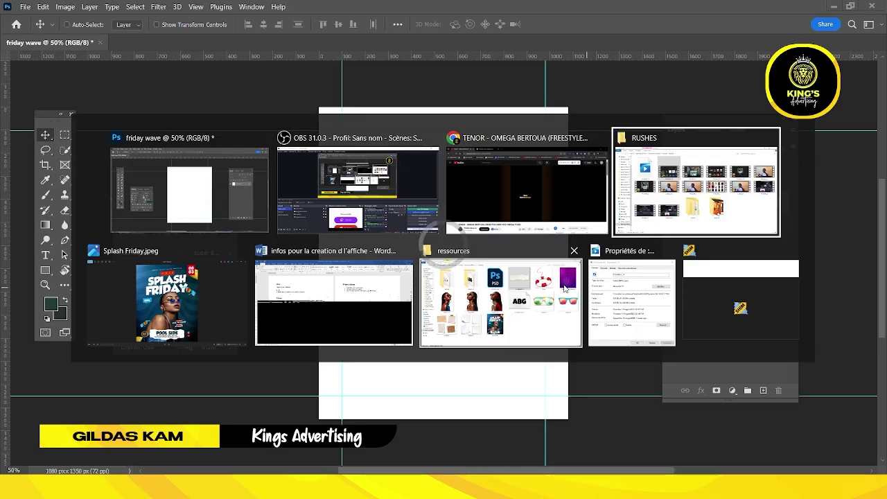
key(alt+Tab)
key(alt+Tab)
key(alt+Tab)
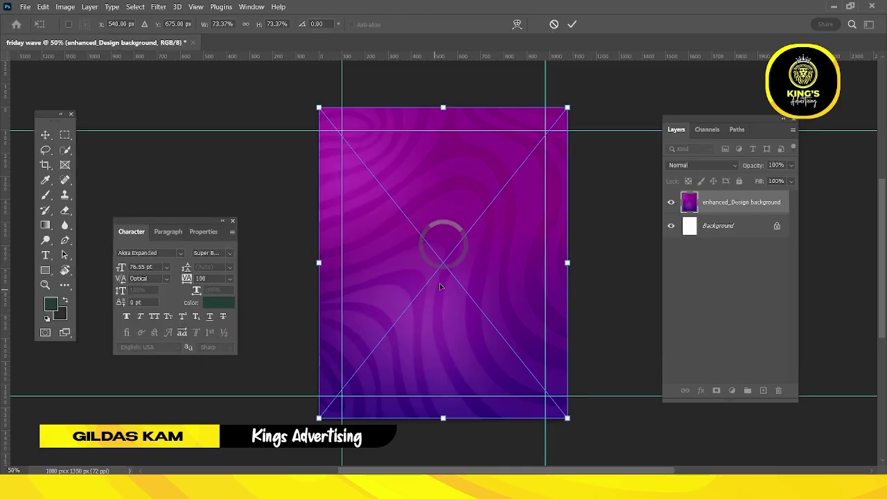
drag(567, 107, 574, 102)
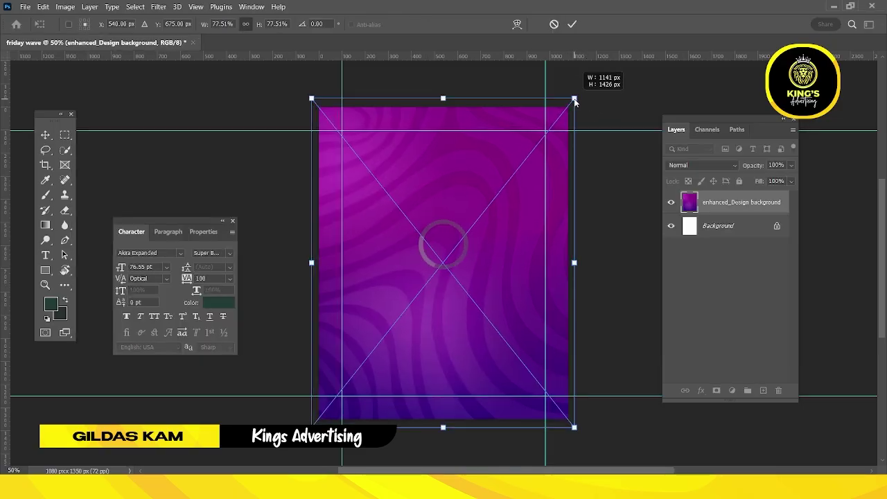
click(571, 25)
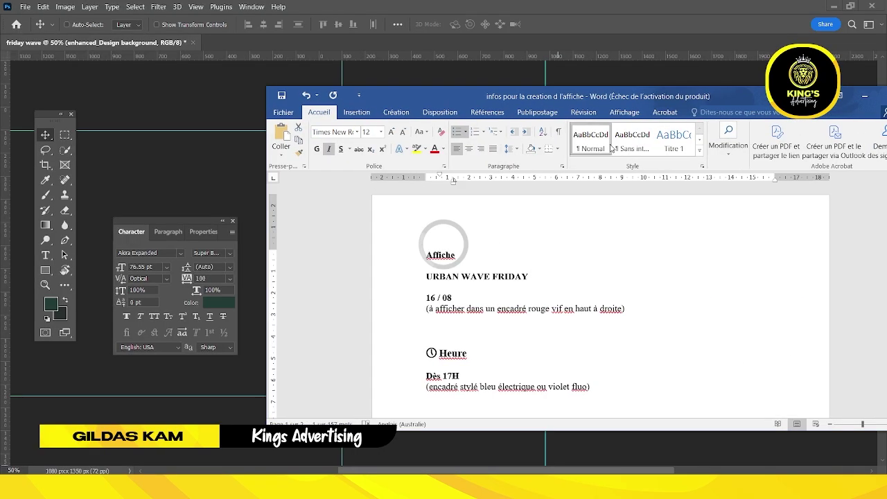
Copy the title URBAN WAVE FRIDAY from the Word document with the poster information and return to Photoshop.
drag(792, 90, 698, 158)
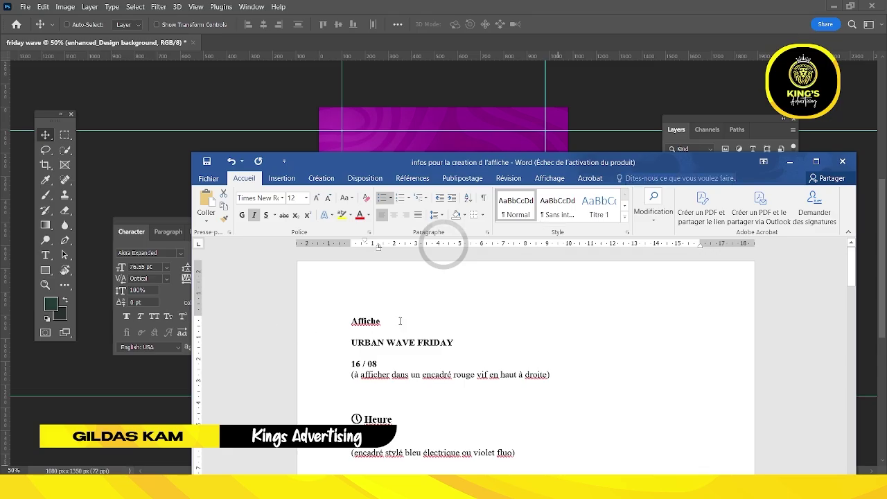
drag(458, 342, 344, 343)
key(ctrl+c)
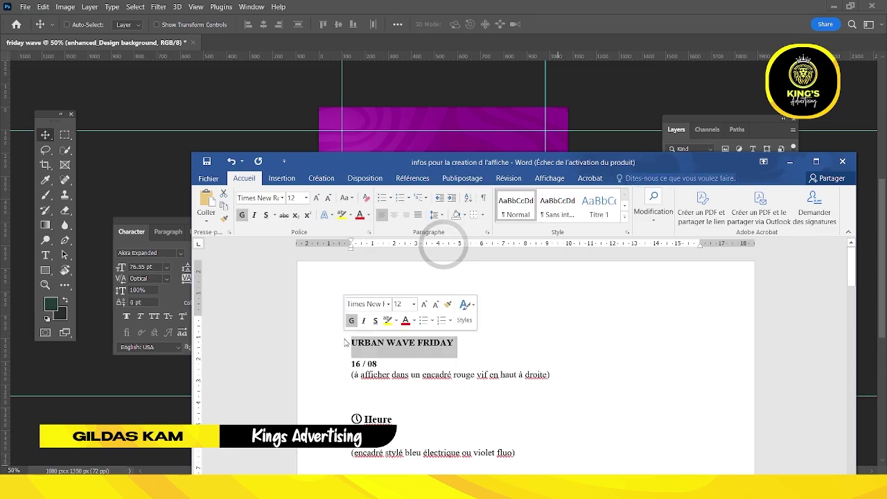
click(789, 161)
Set the text colour to ffffff and paste the copied title into a new text box on the upper part of the canvas.
scroll(425, 178, up, 1)
drag(426, 178, 417, 187)
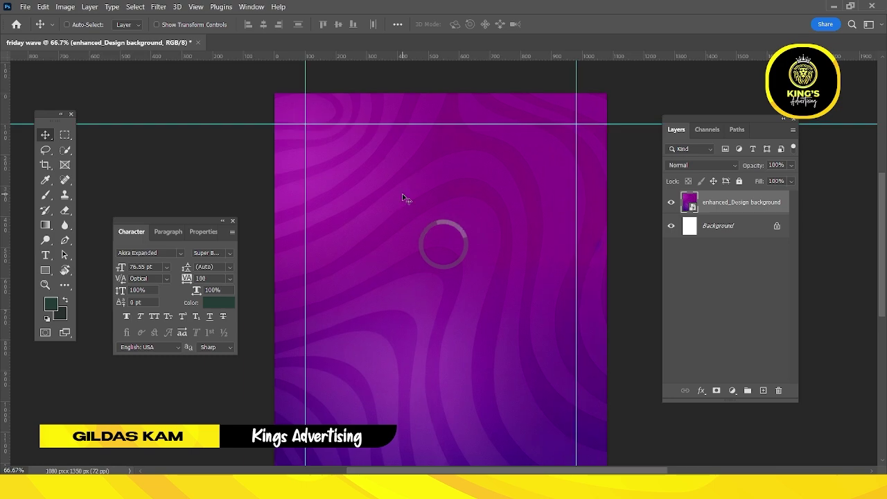
click(46, 255)
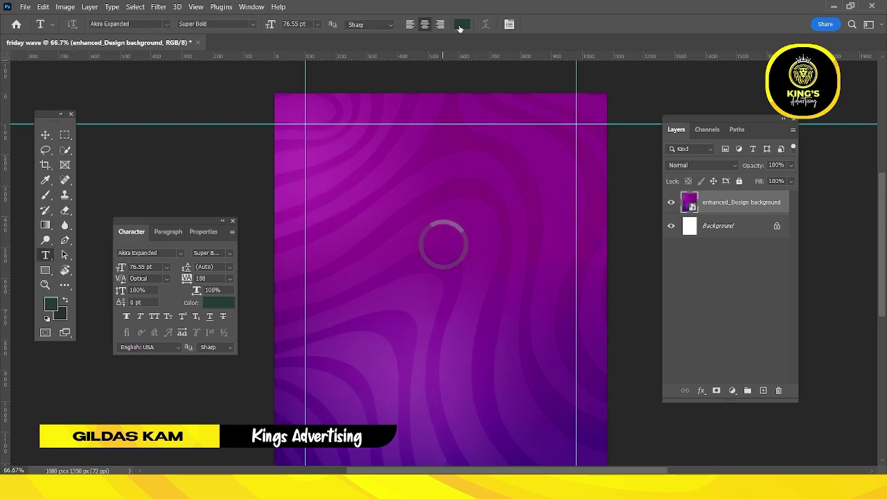
click(461, 24)
text(ffffff)
key(Return)
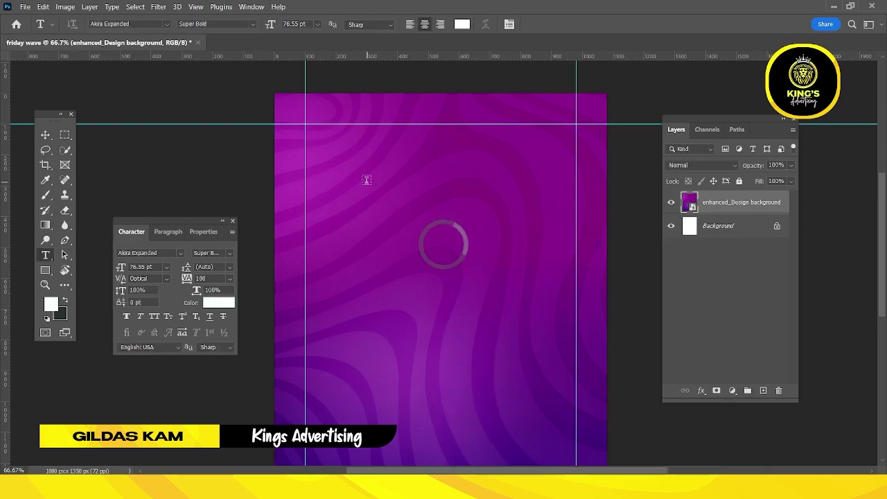
drag(335, 172, 531, 258)
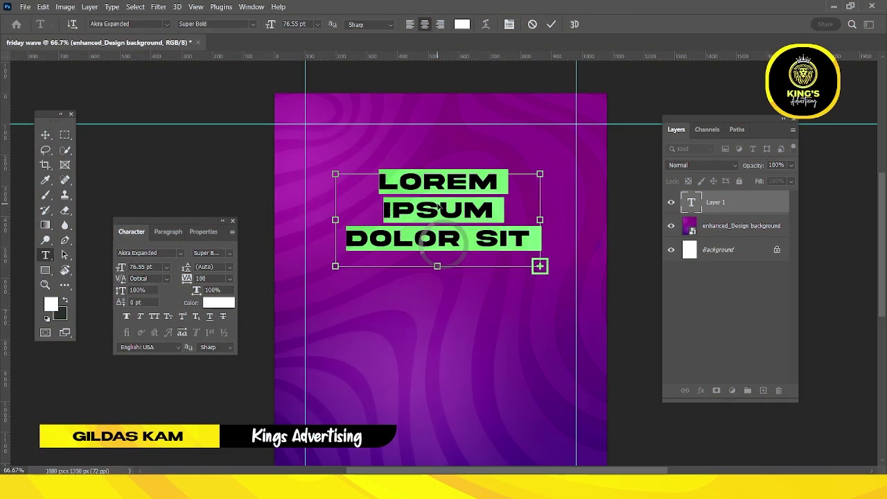
key(ctrl+v)
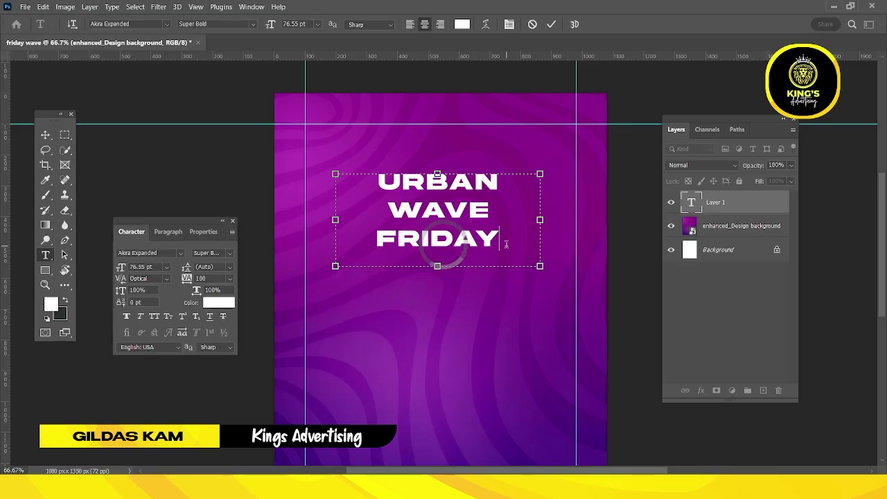
Change the font of the URBAN WAVE FRIDAY title to Luckiest Guy Regular.
key(ctrl+a)
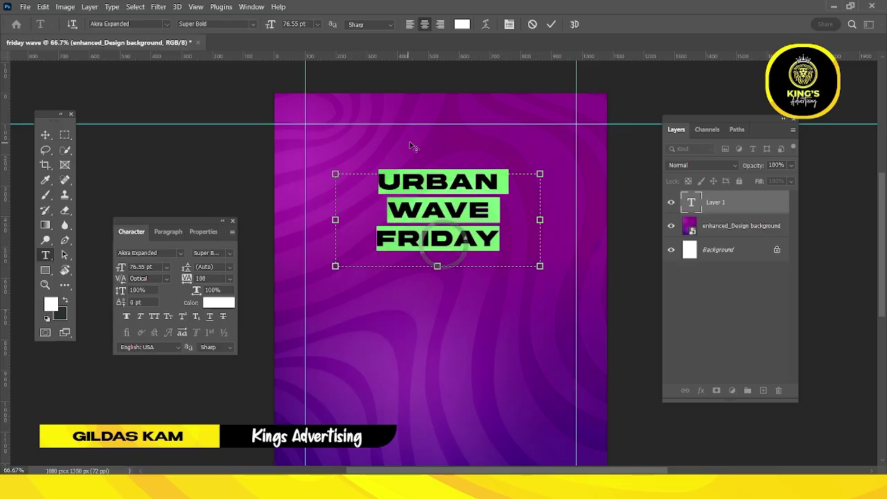
click(166, 26)
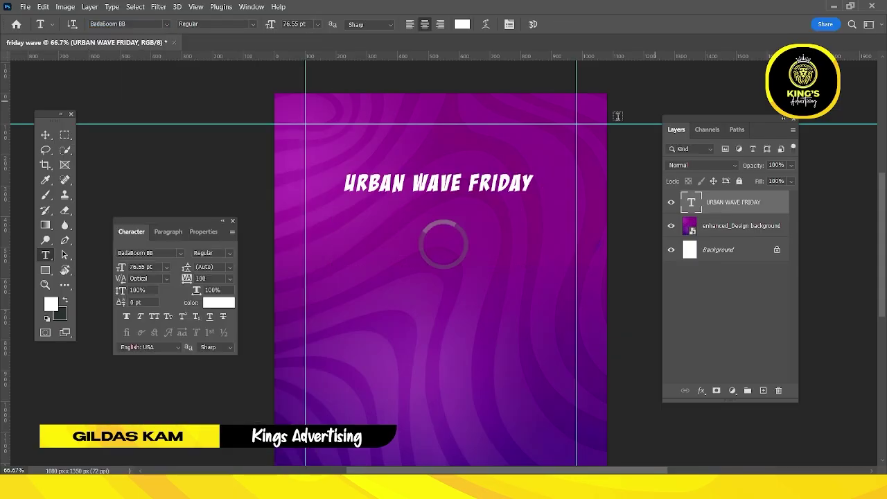
click(118, 26)
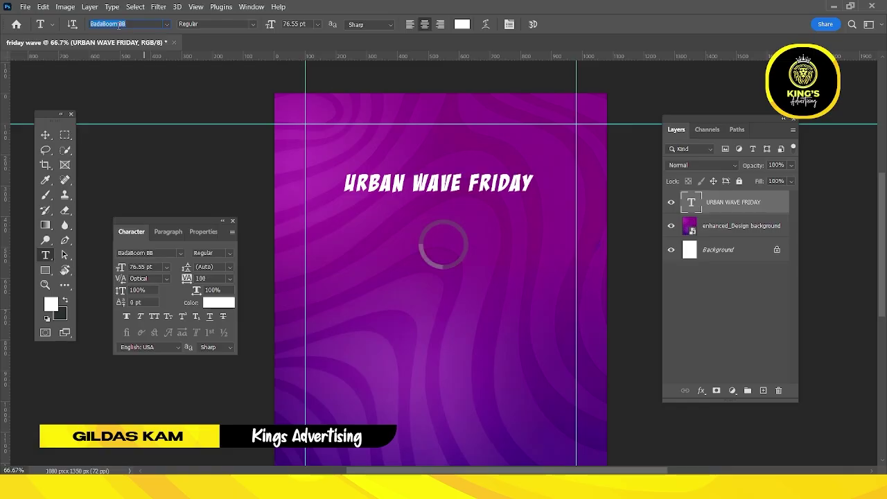
text(uckiest Guy)
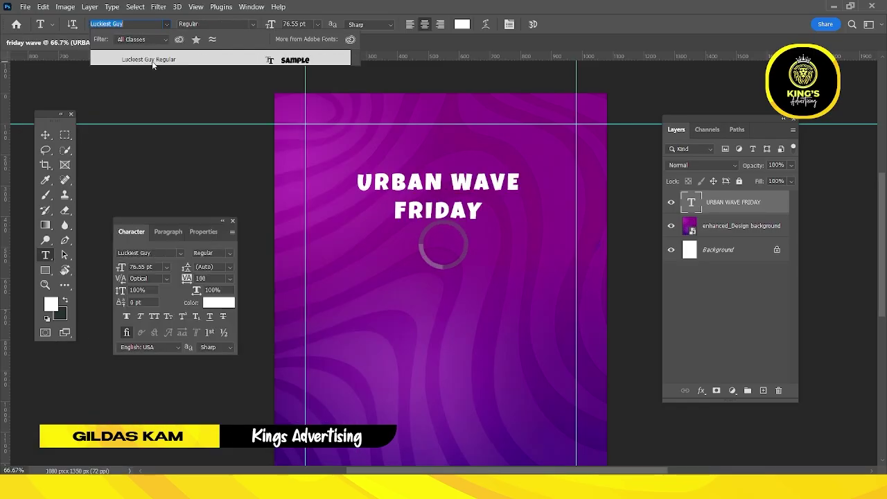
click(152, 60)
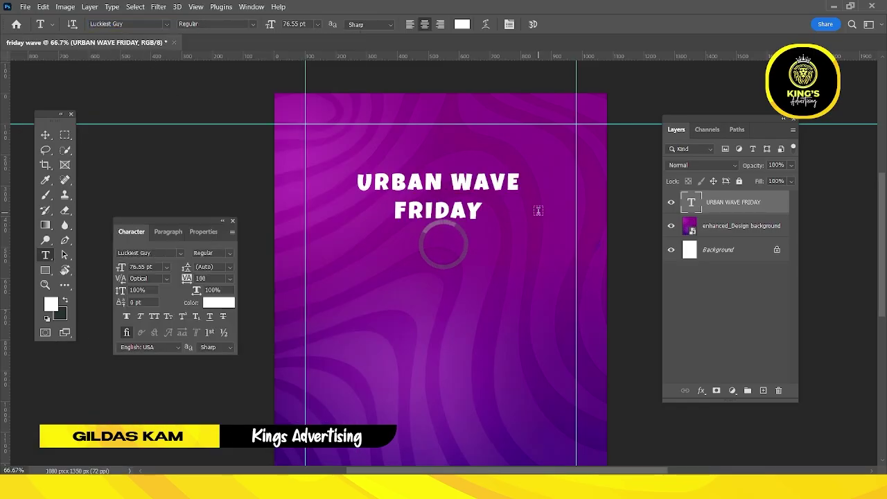
Delete the word FRIDAY from the title so the text box holds only URBAN WAVE.
click(467, 206)
drag(396, 209, 516, 208)
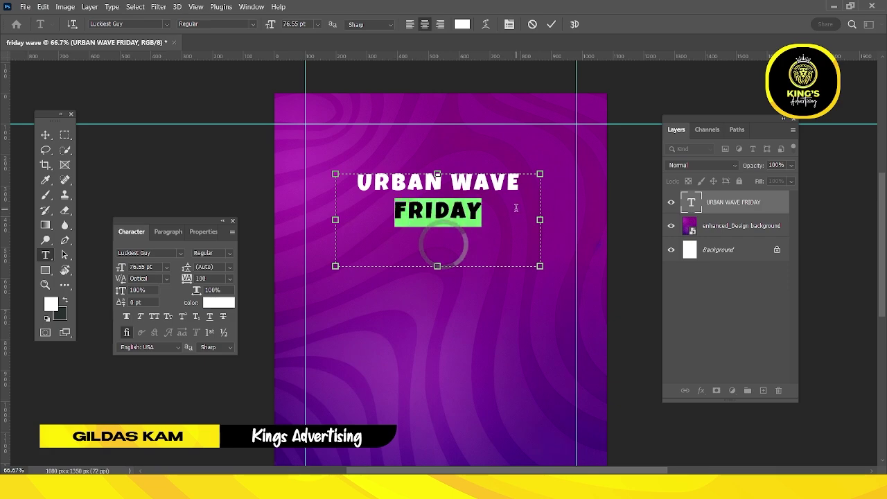
key(BackSpace)
key(BackSpace)
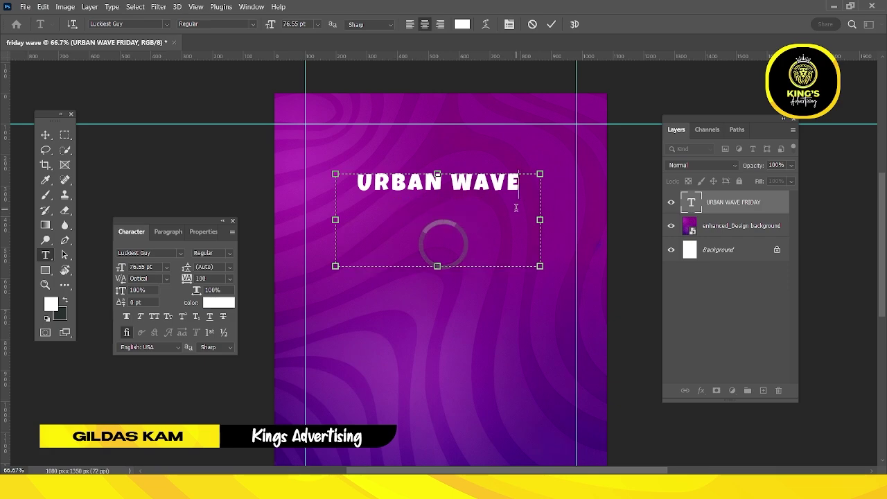
Add FRIDAY as a separate text layer below URBAN WAVE.
click(409, 273)
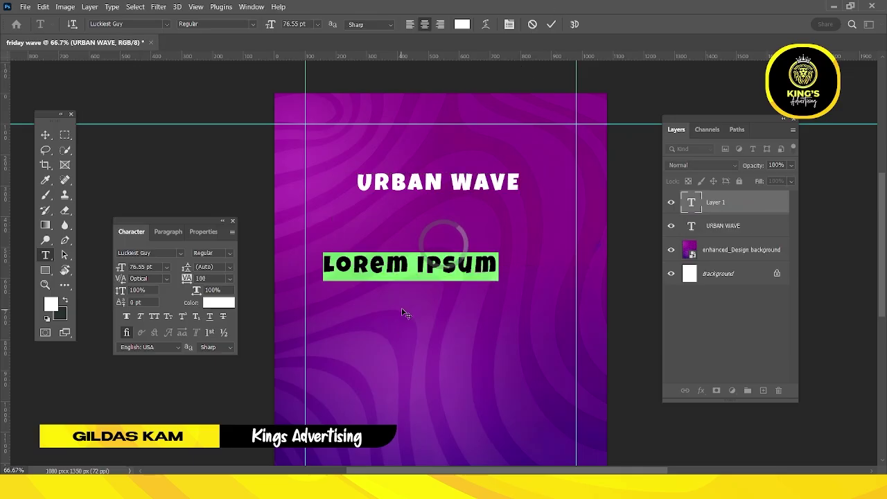
text(FRIDAY)
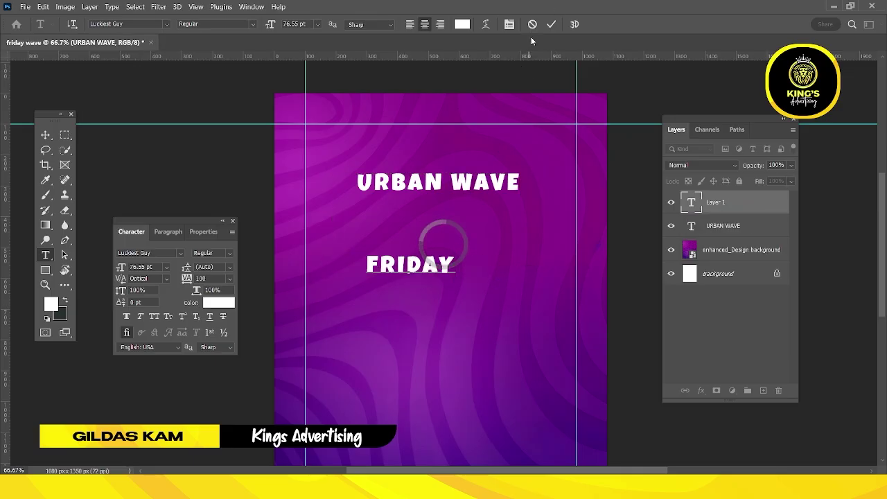
click(551, 25)
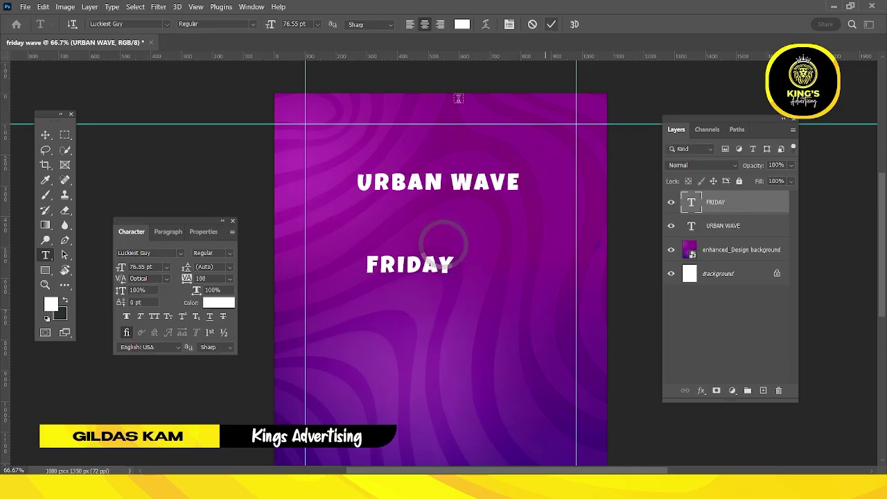
click(38, 132)
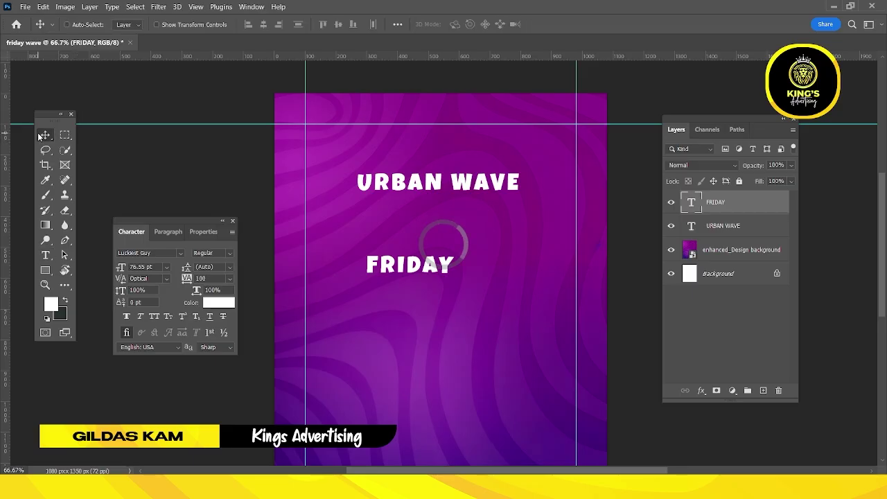
key(ctrl+plus)
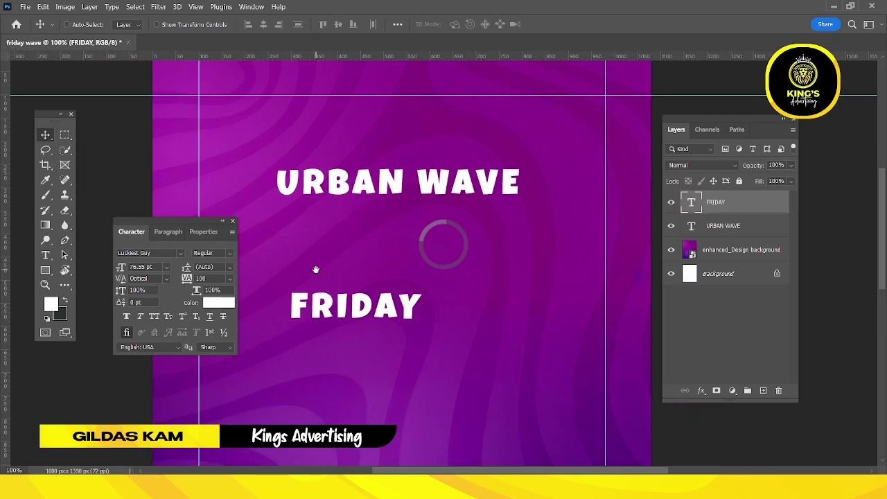
Move FRIDAY up beneath URBAN WAVE and enlarge it to about 169% so the two lines are nearly equal in width.
drag(392, 309, 434, 246)
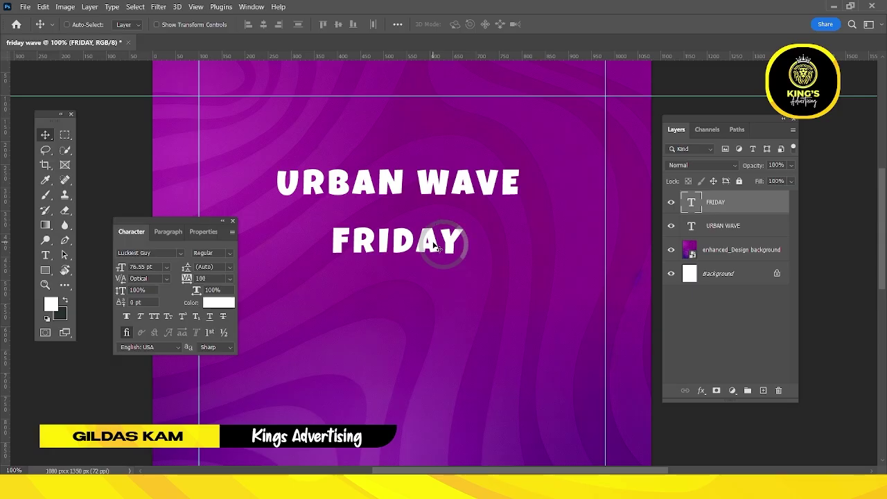
key(ctrl+t)
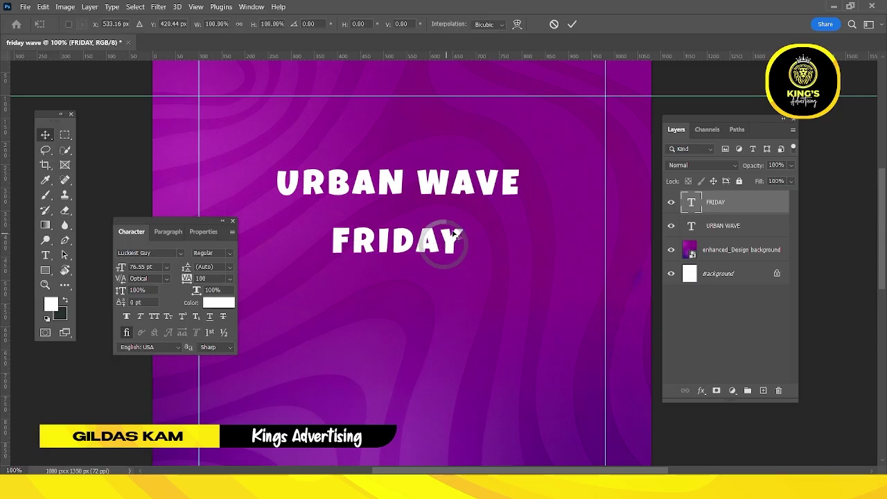
drag(466, 221, 518, 201)
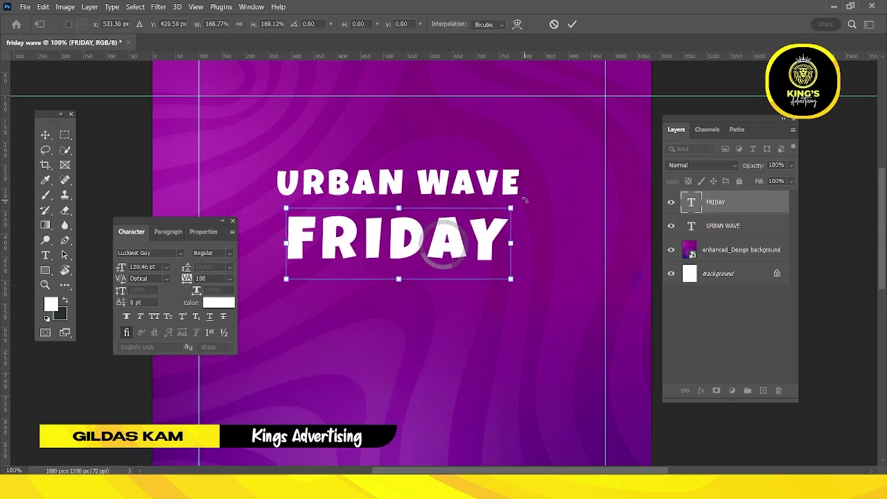
click(572, 25)
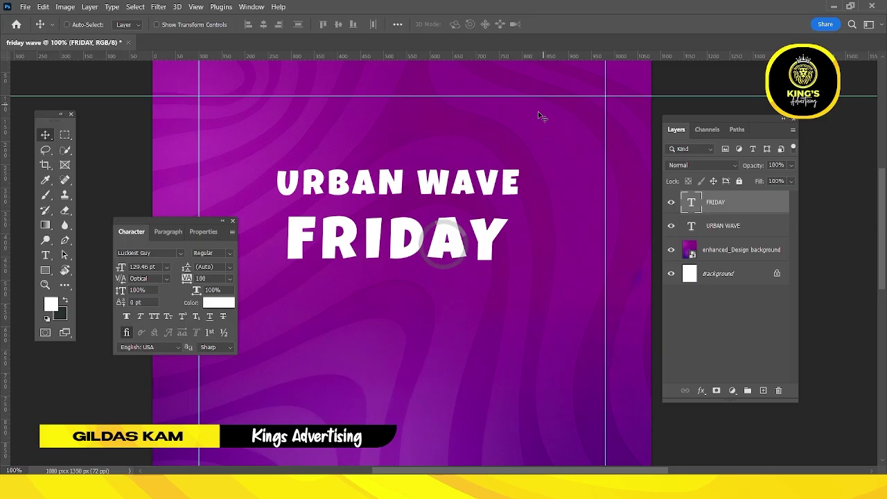
Scale the URBAN WAVE text down to about 87% and place it centred close above FRIDAY.
click(487, 189)
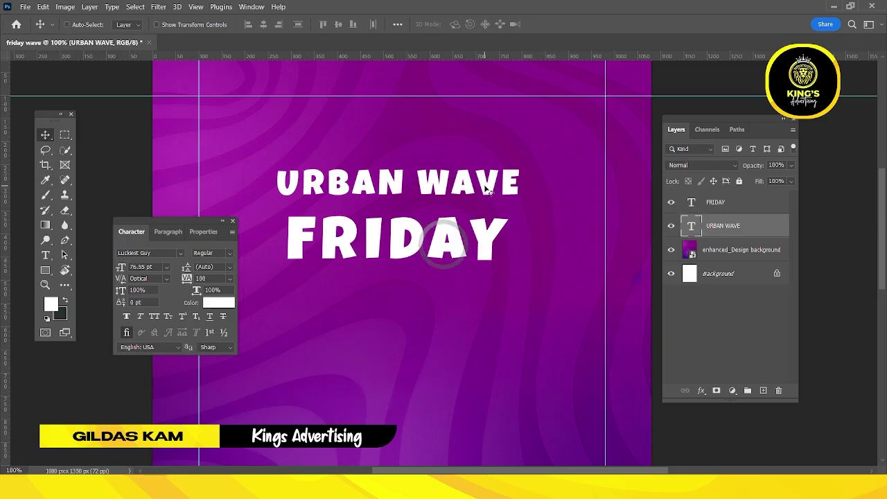
key(ctrl+t)
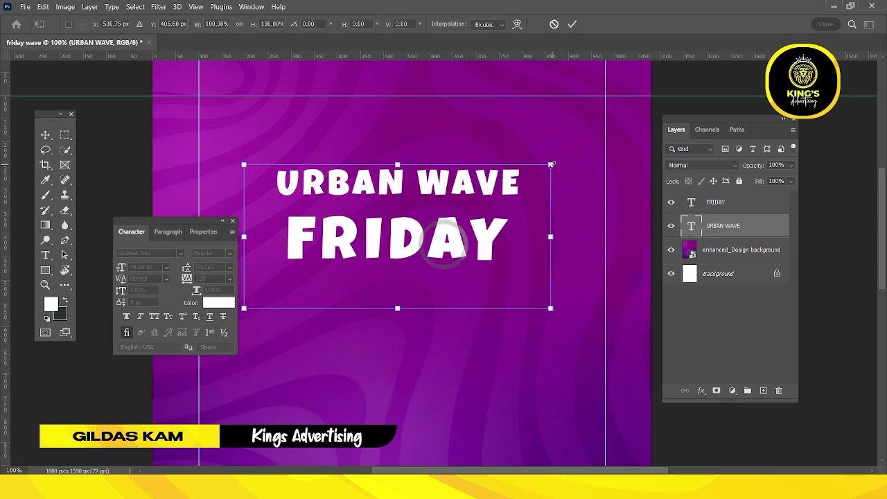
drag(551, 164, 530, 174)
drag(475, 201, 470, 197)
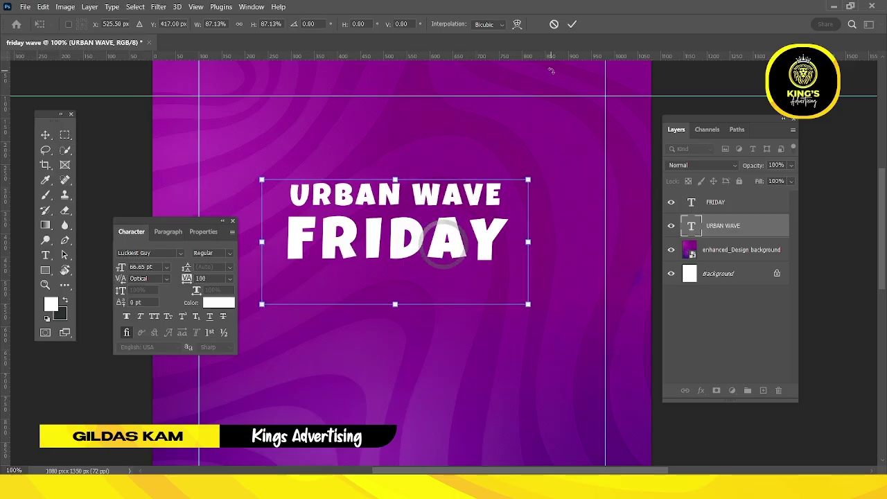
click(573, 24)
Group the FRIDAY and URBAN WAVE text layers and name the group titre.
key(ctrl+0)
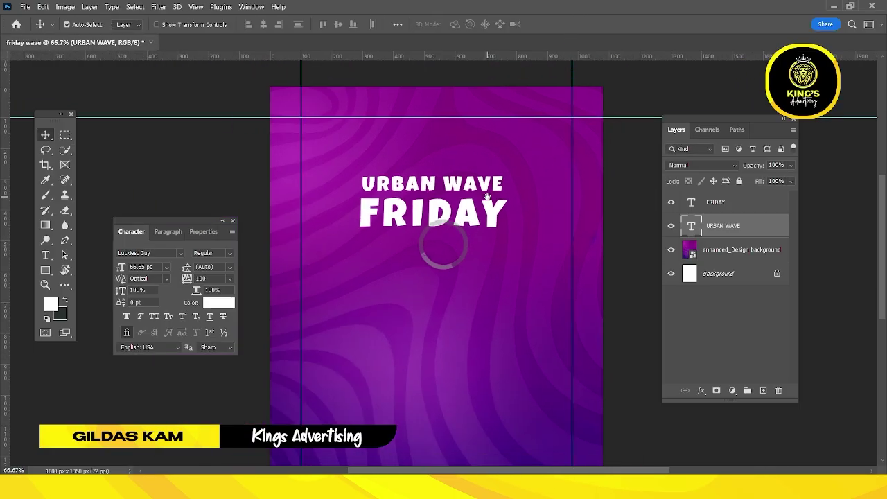
drag(487, 197, 490, 178)
ctrl+click(489, 168)
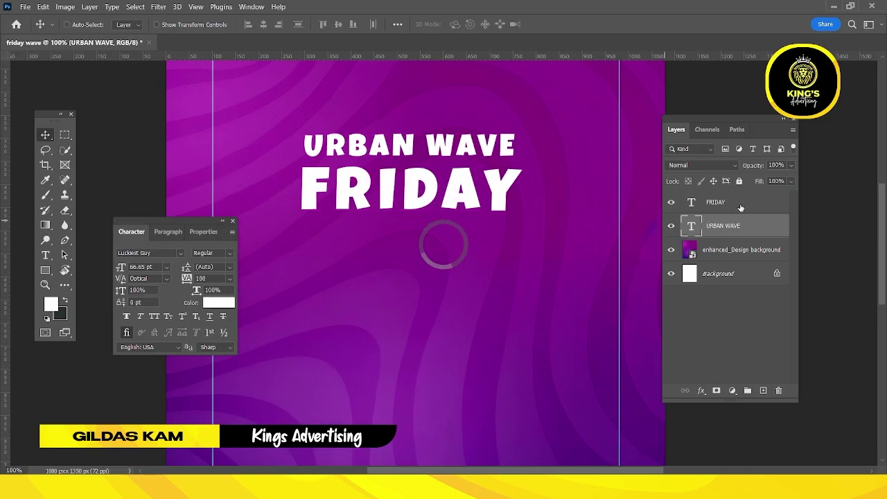
shift+click(740, 207)
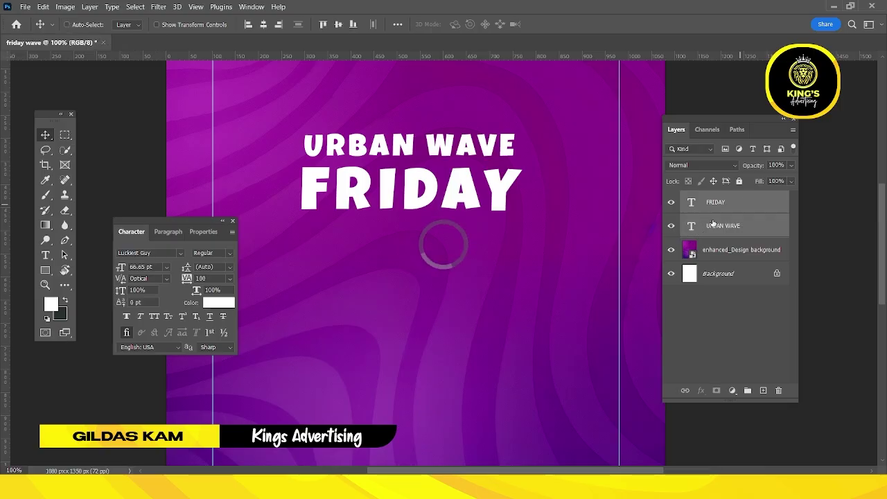
key(ctrl+g)
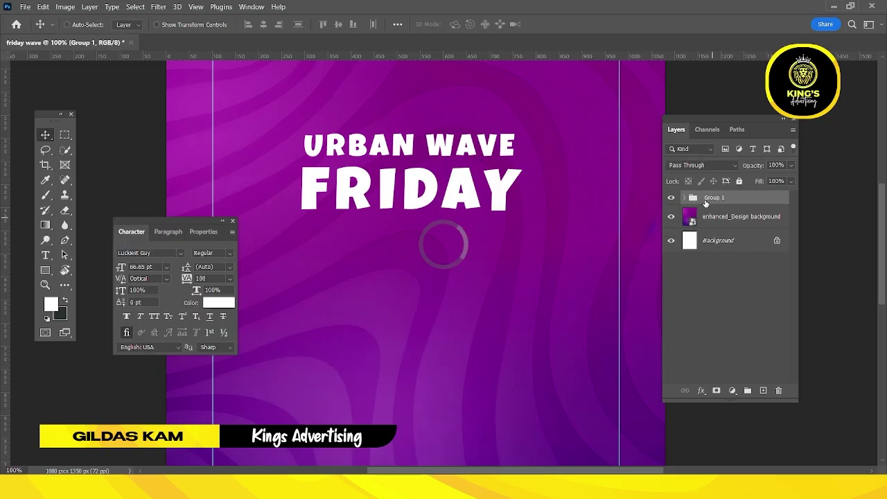
double_click(714, 197)
text(titre)
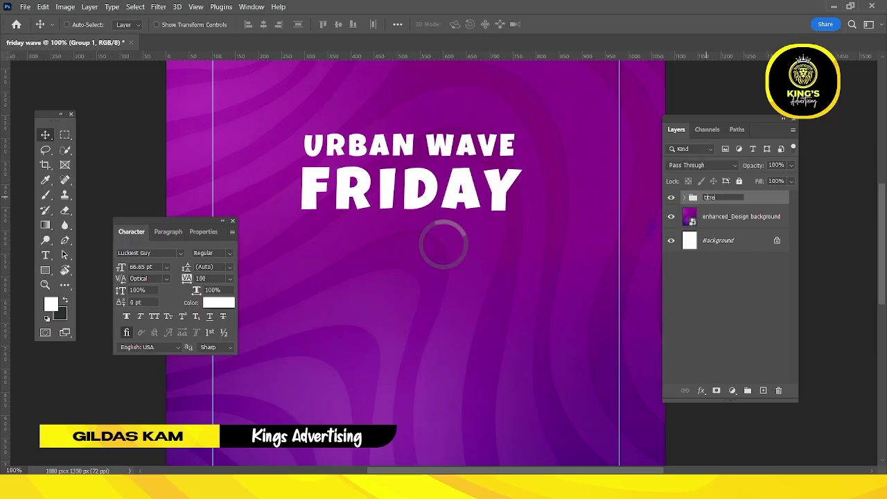
key(Return)
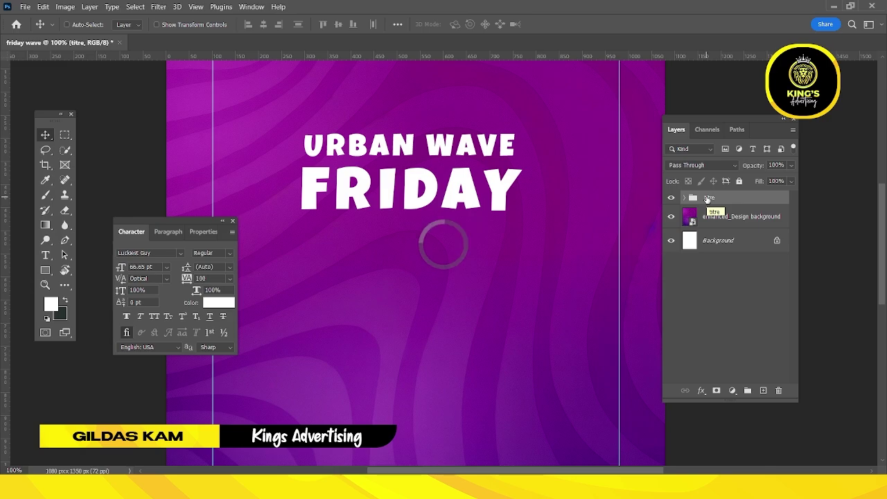
Enlarge the titre group to about 141%, tilt it slightly counter-clockwise and reposition it in the poster's upper part.
scroll(519, 202, down, 1)
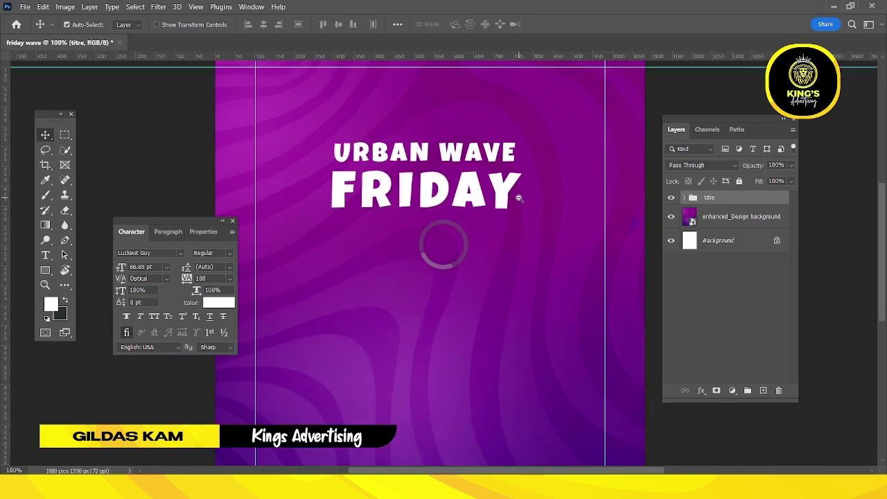
key(ctrl+t)
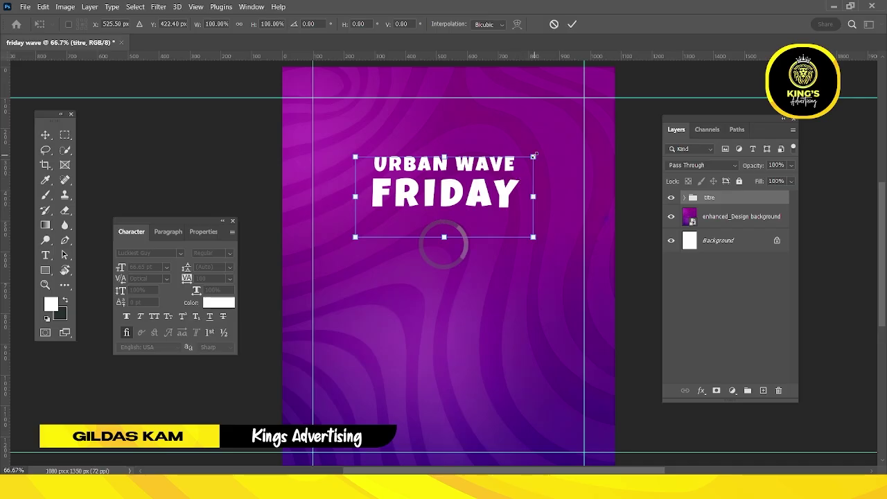
drag(535, 155, 570, 137)
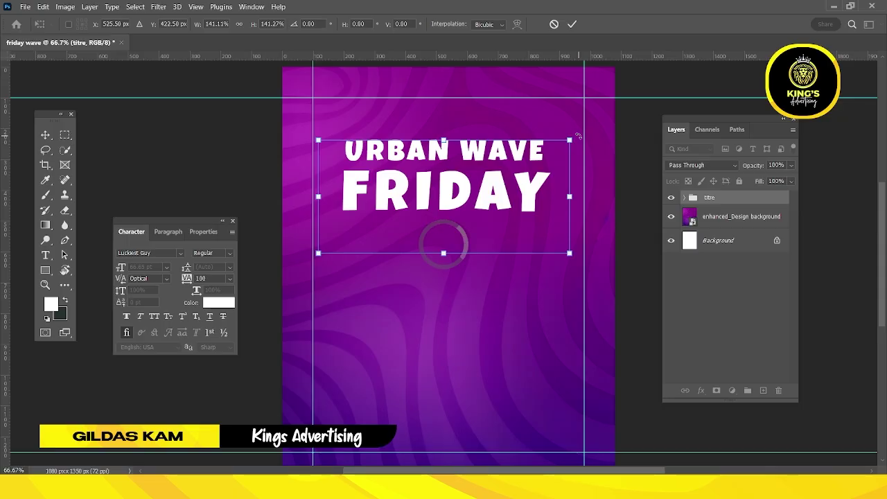
drag(579, 140, 575, 125)
mouse_move(512, 181)
mouse_down()
mouse_move(524, 188)
mouse_move(519, 176)
mouse_up()
click(572, 24)
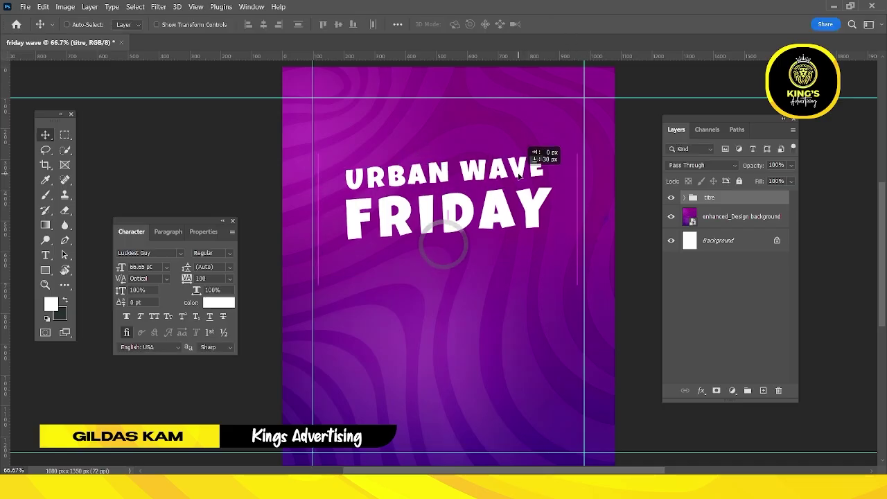
Add a text layer reading Kings Advertising present above the title, near the upper guide.
key(ctrl+1)
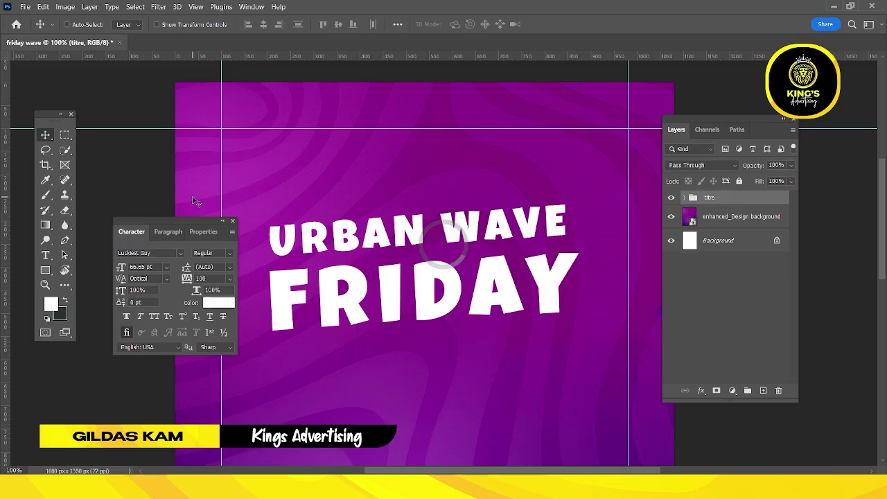
click(45, 255)
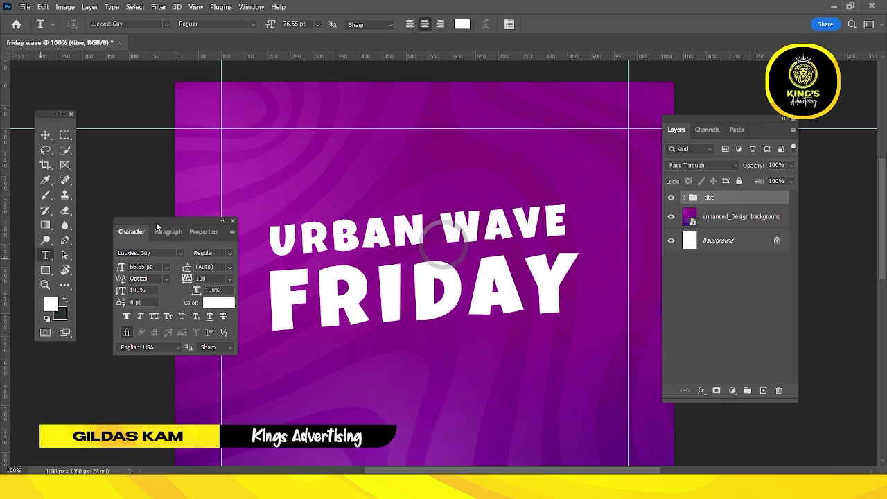
click(312, 141)
text(KINGS A)
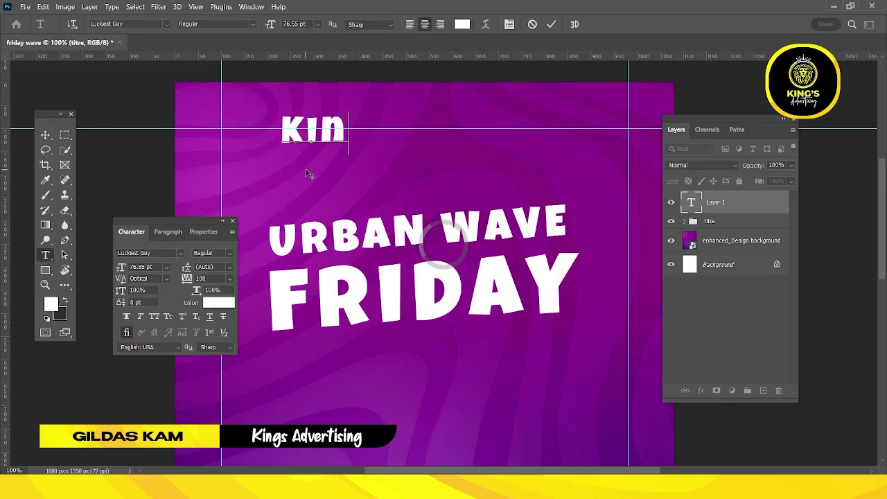
text(dvertising)
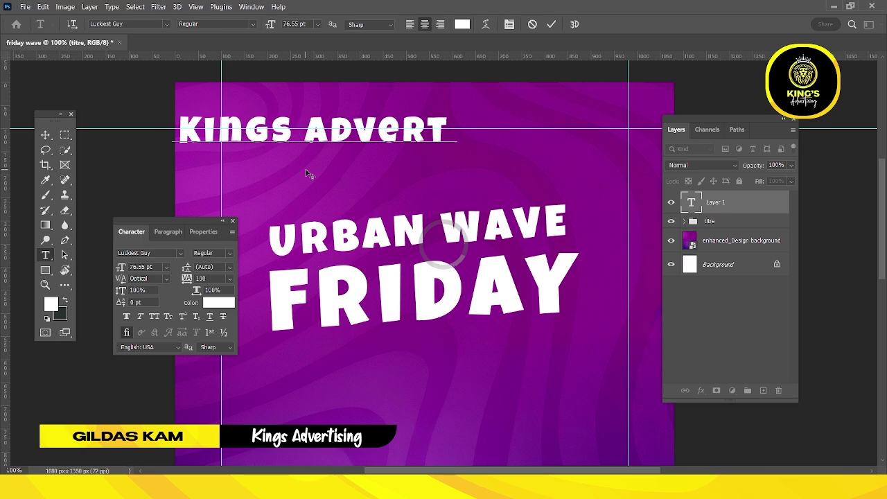
text(Present)
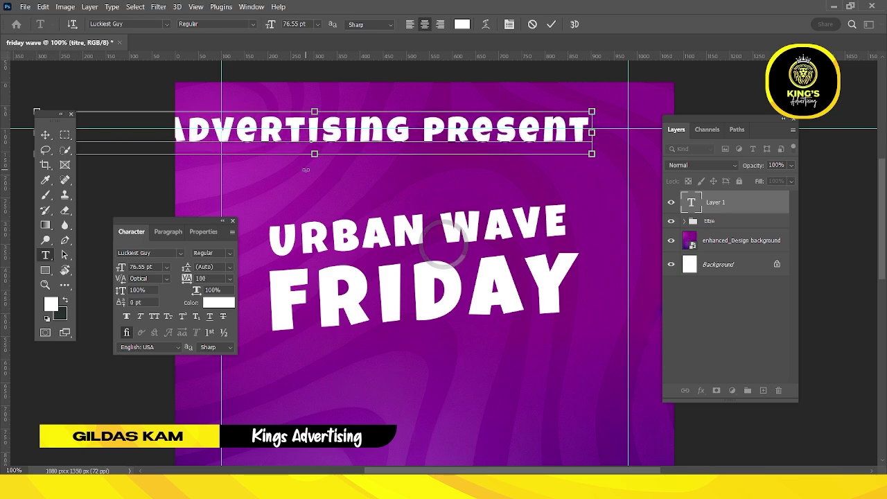
Change the Kings Advertising present text to the Nexa Bold font in all caps.
key(ctrl+a)
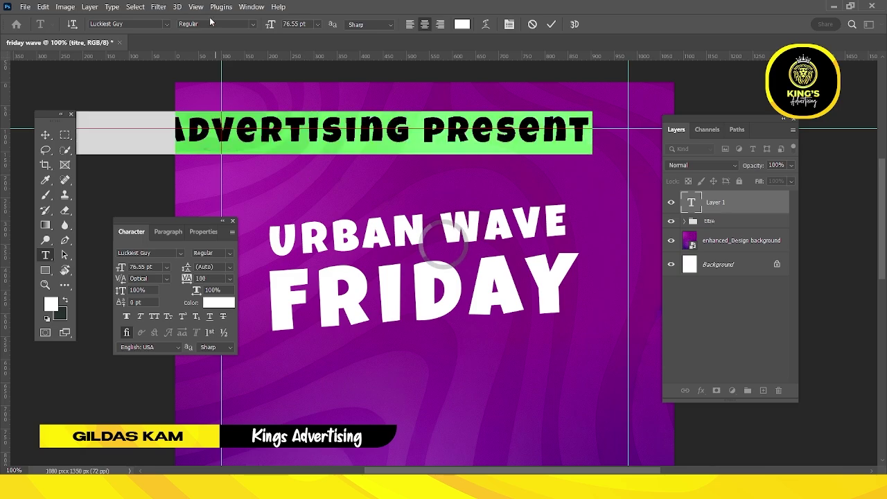
click(166, 24)
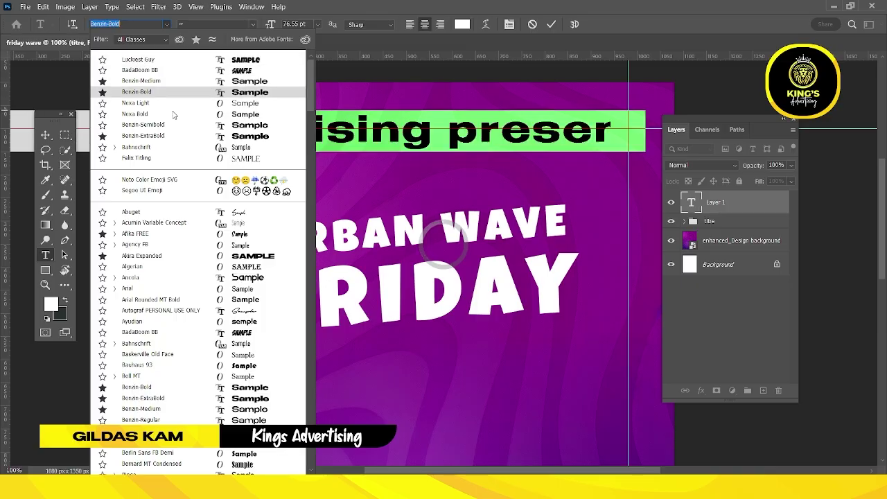
click(240, 115)
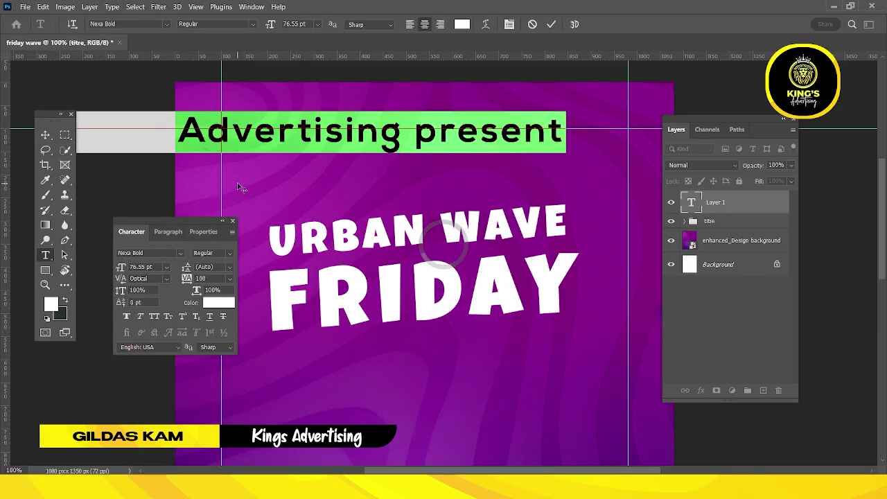
click(154, 317)
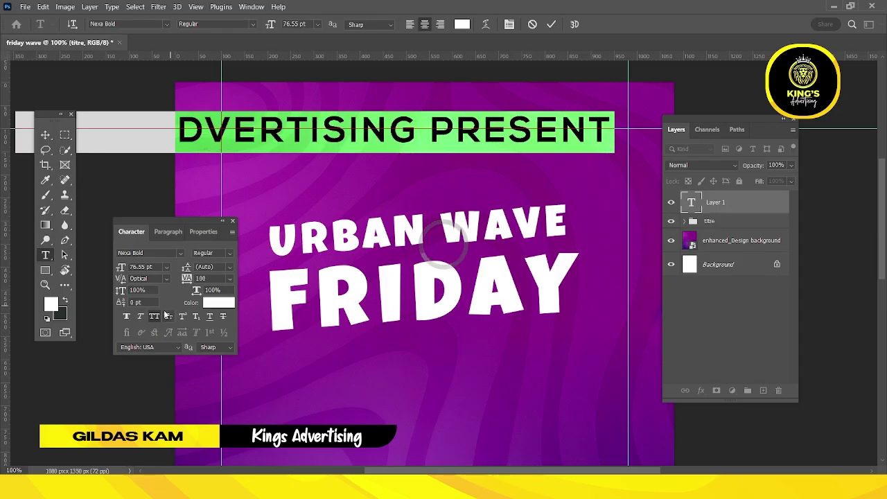
click(251, 7)
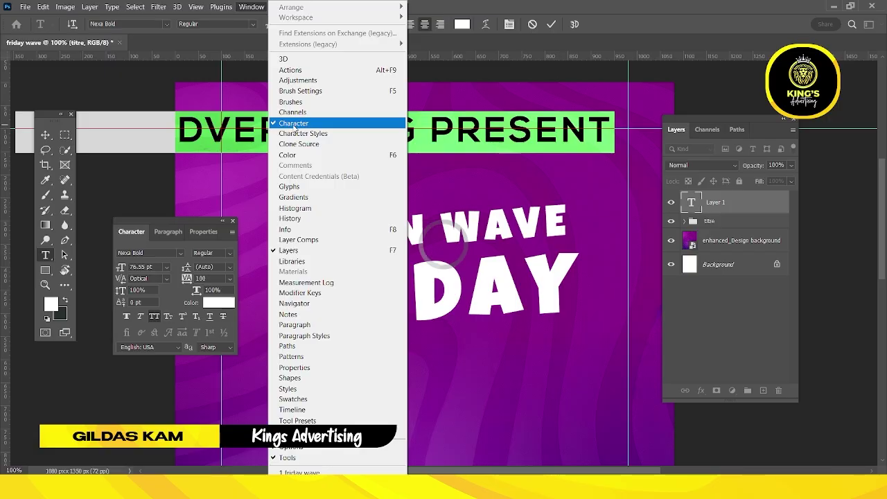
click(551, 24)
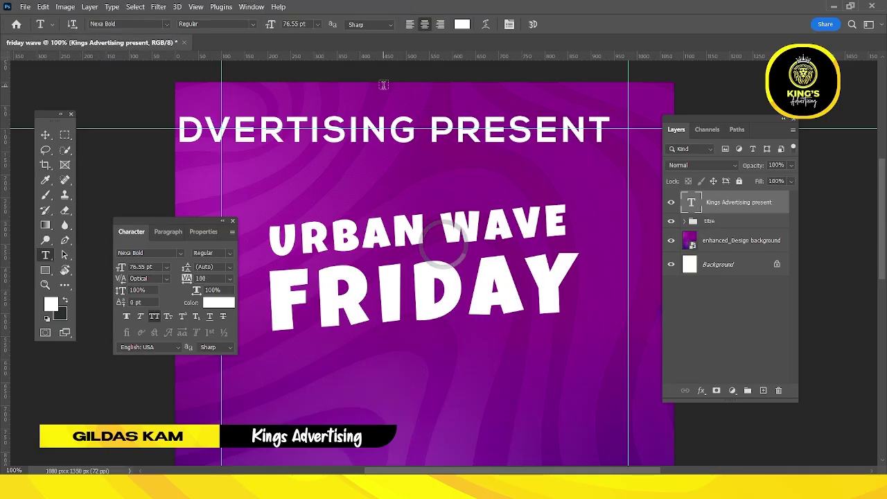
Set the font size of the whole KINGS ADVERTISING PRESENT line to 16 pt.
click(460, 130)
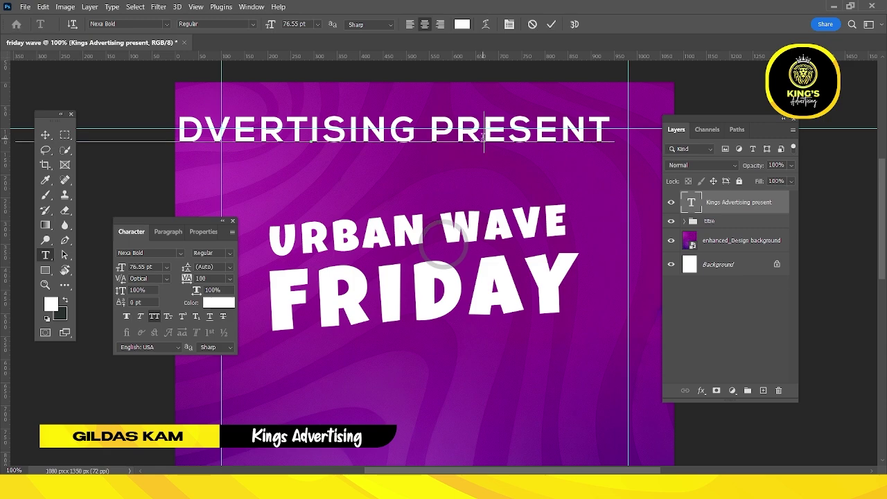
key(ctrl+a)
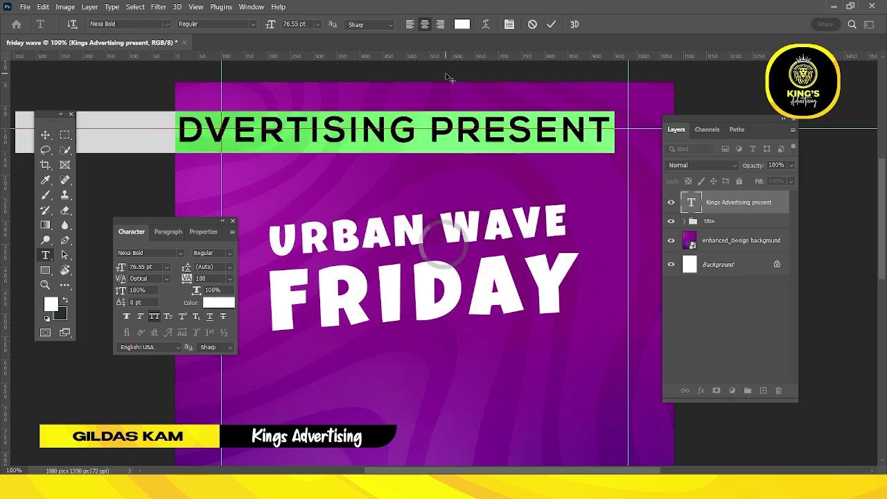
click(317, 25)
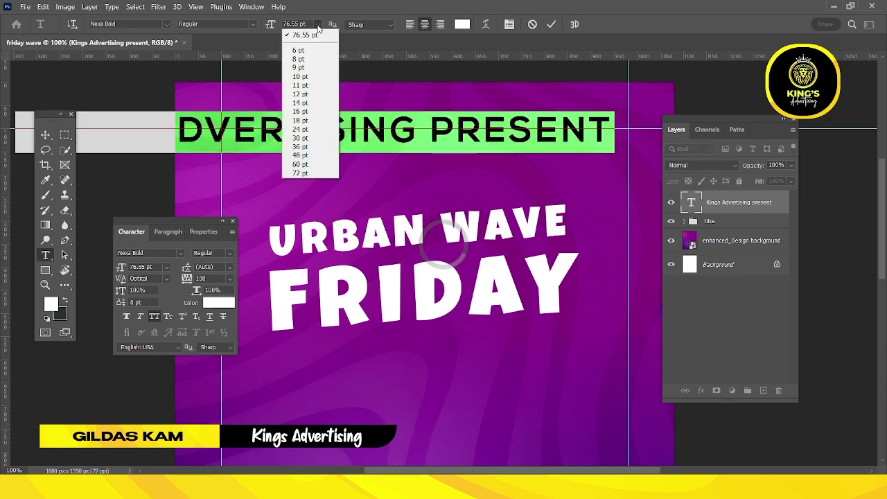
click(319, 94)
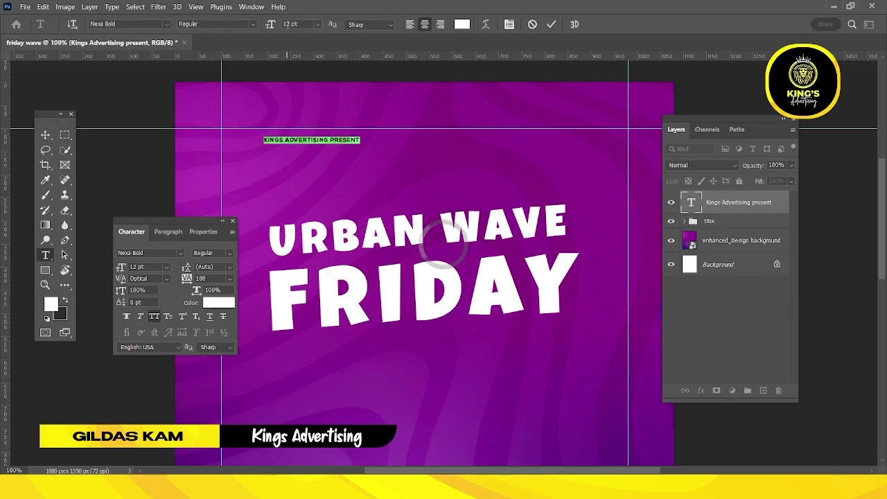
text(16)
key(Return)
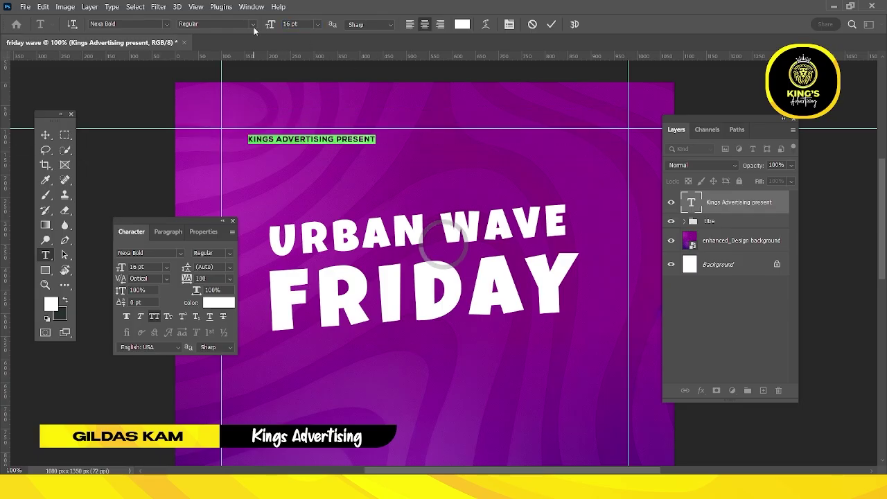
click(549, 25)
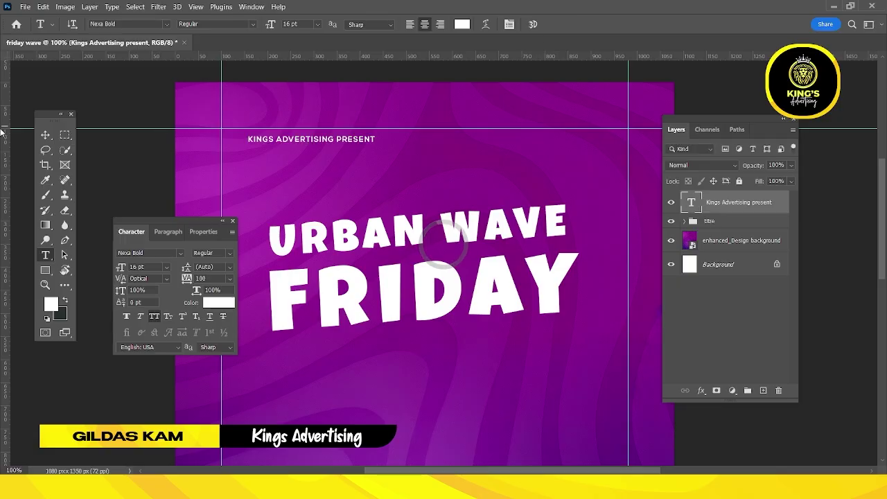
key(v)
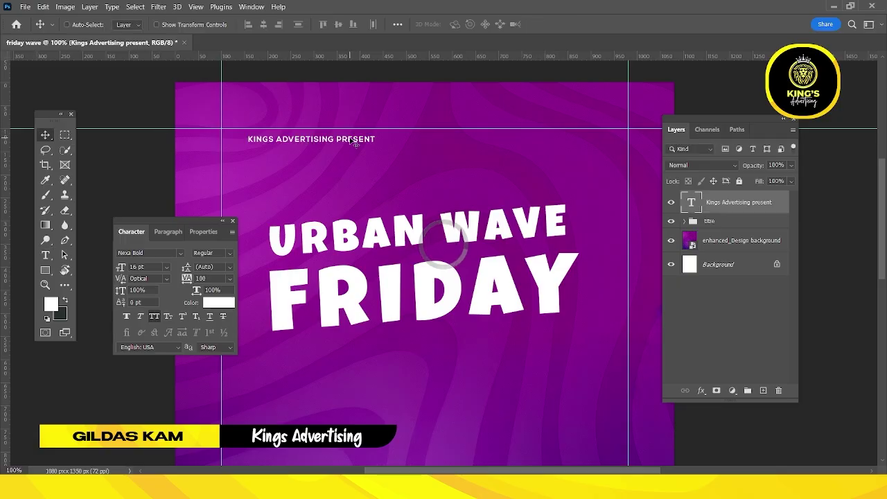
Centre the KINGS ADVERTISING PRESENT line horizontally on the poster and rotate it about -2.9° to follow the title's tilt.
ctrl+click(722, 271)
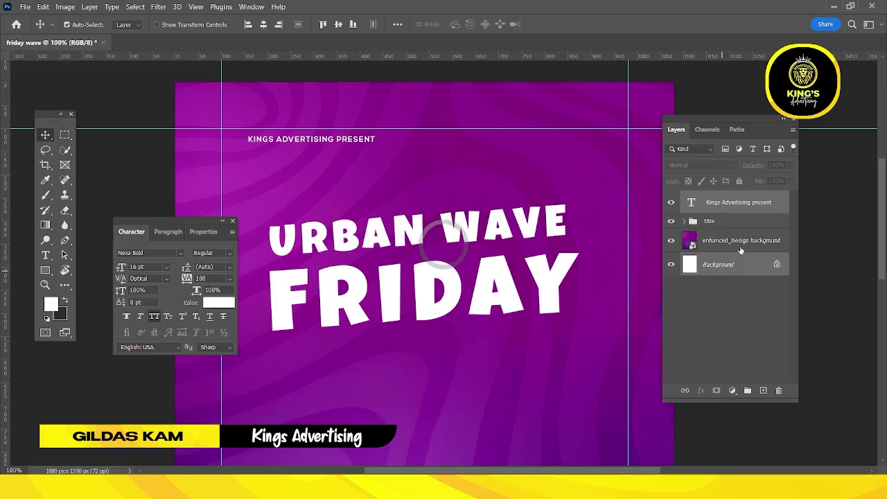
click(262, 25)
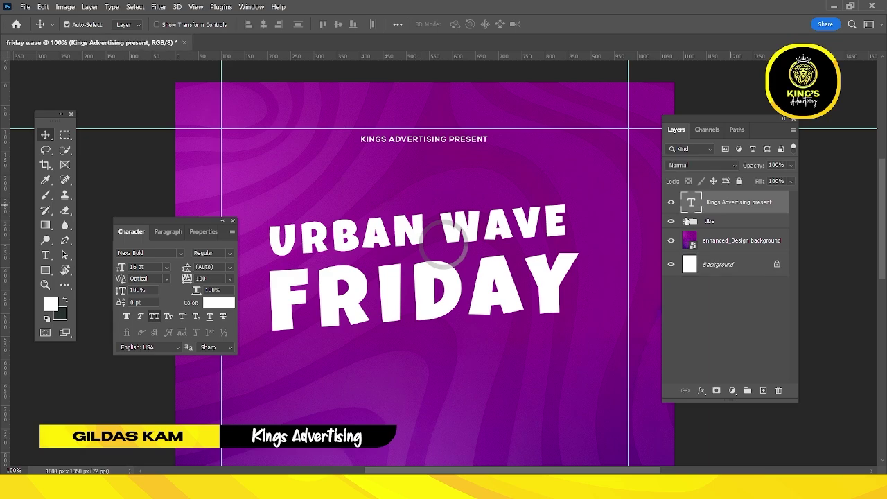
key(ctrl+t)
drag(520, 138, 504, 118)
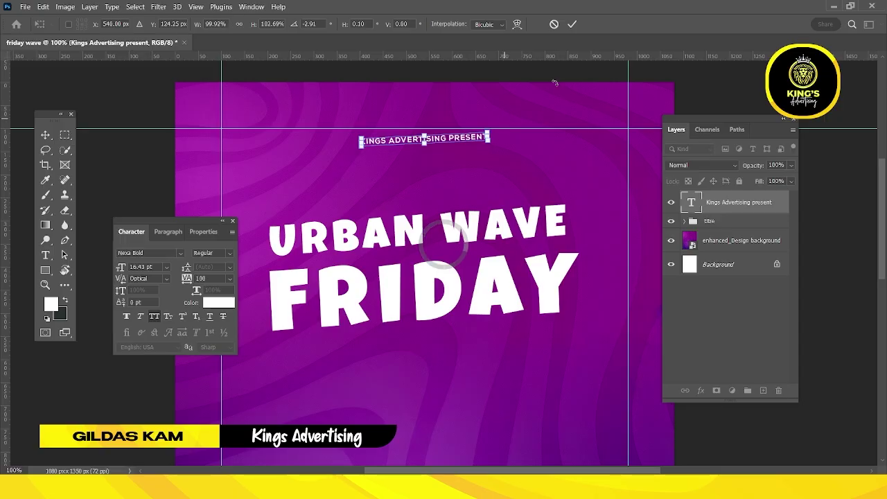
click(572, 25)
Centre the titre group horizontally on the poster using the Background layer as reference.
click(733, 221)
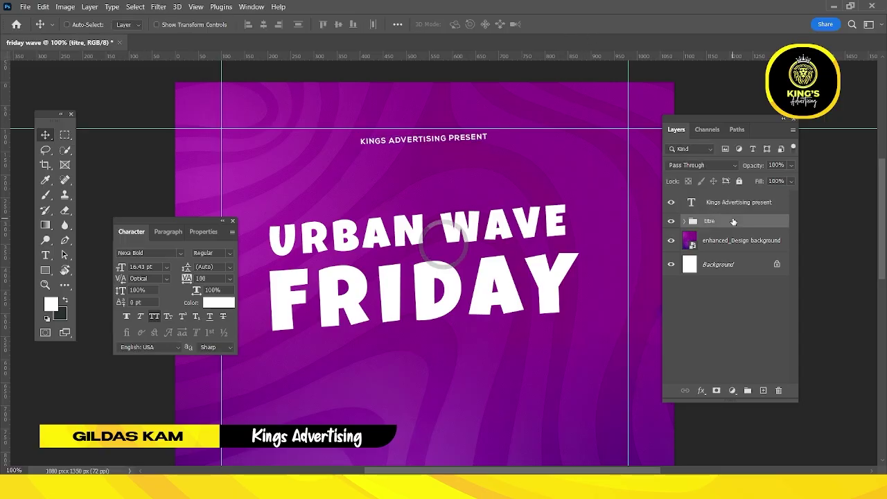
click(736, 270)
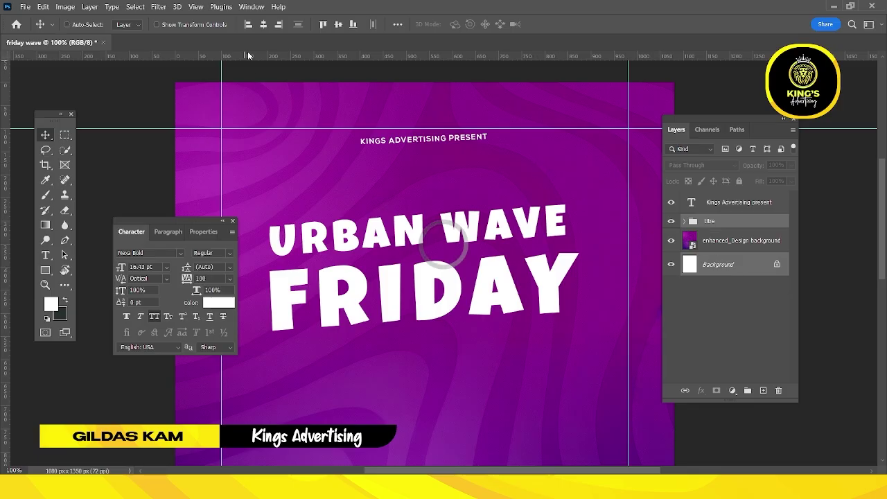
click(260, 28)
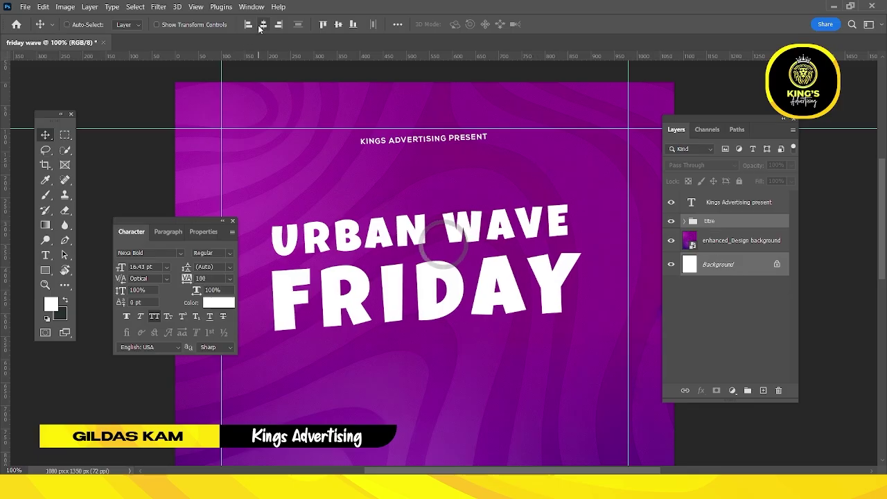
Draw a vertical rectangle about 145 × 273 px hanging from the poster's upper edge, right of the presenter line.
ctrl+alt+click(356, 168)
mouse_move(356, 168)
mouse_down()
mouse_move(354, 114)
mouse_move(332, 130)
mouse_move(357, 142)
mouse_move(356, 160)
mouse_up()
ctrl+click(356, 159)
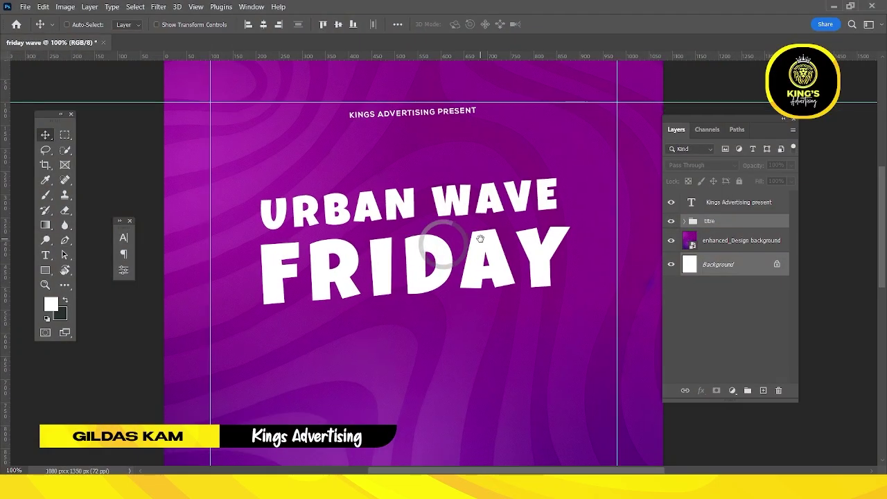
drag(516, 244, 486, 303)
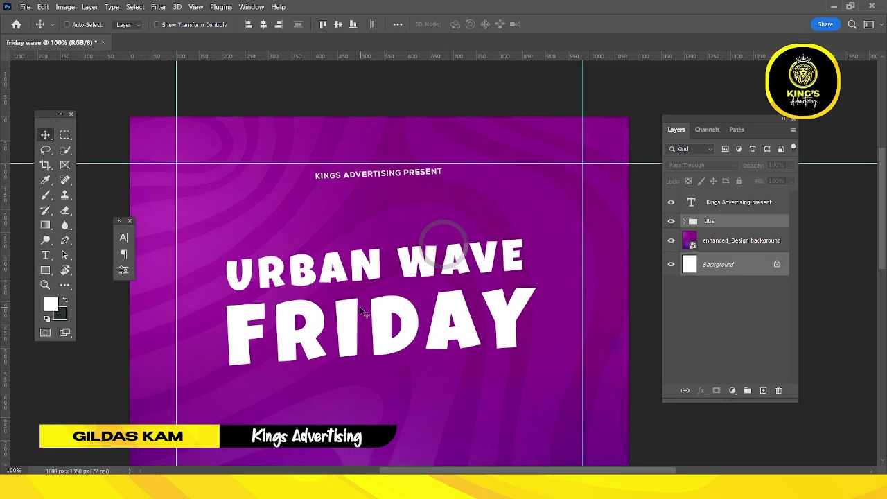
click(43, 272)
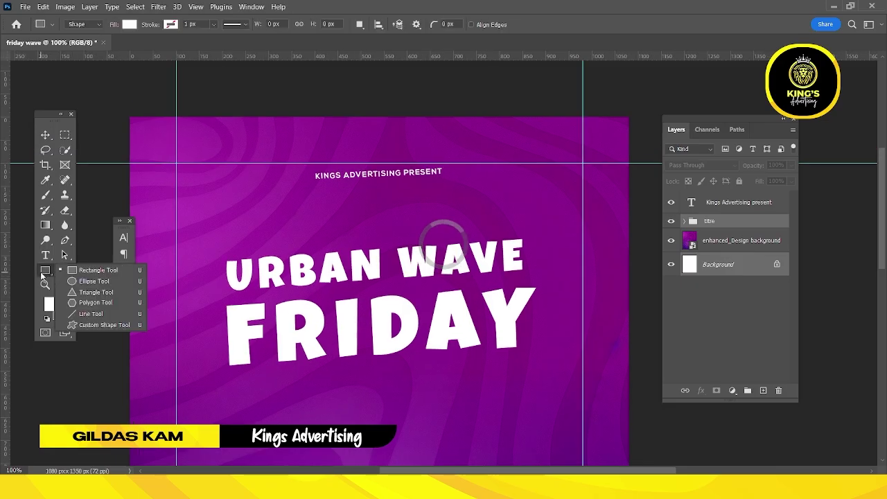
click(78, 269)
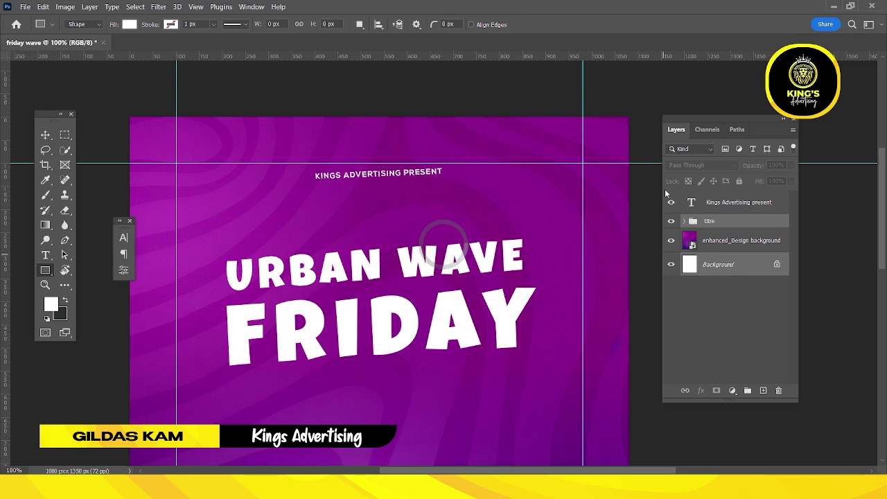
click(734, 203)
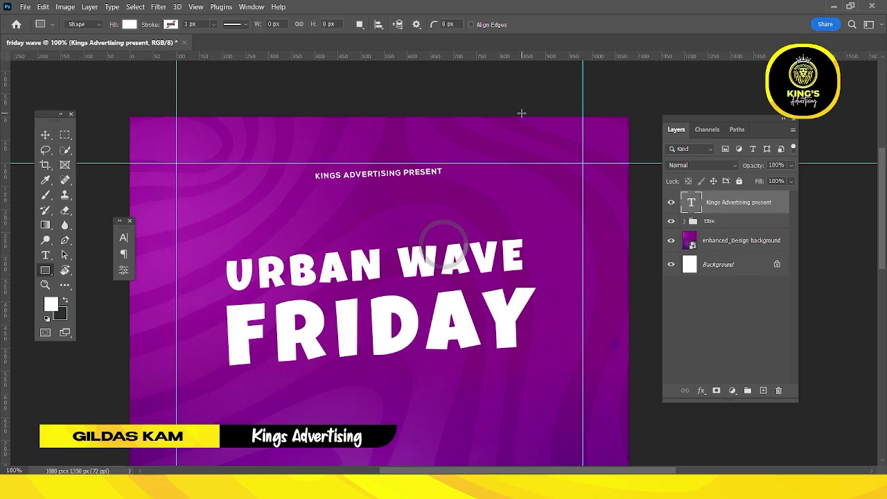
drag(521, 113, 555, 176)
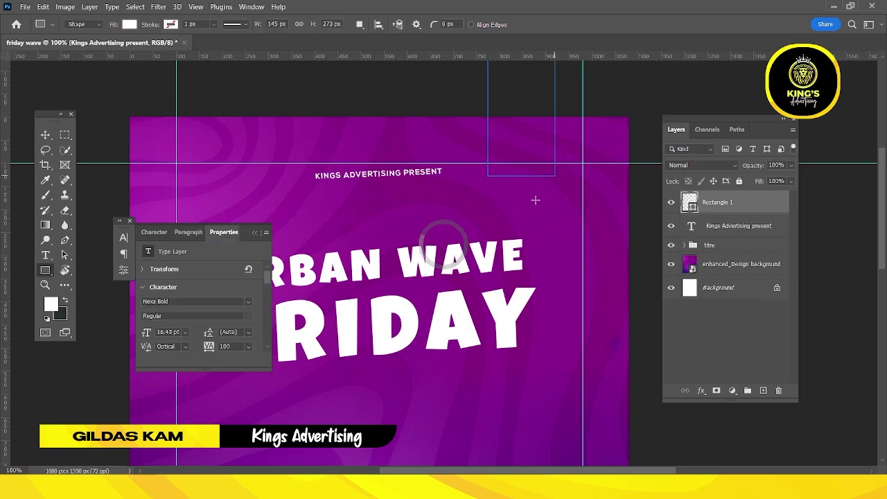
Recolour the rectangle to bright red (#f42020) and move it down to about X 785 px, Y -47 px.
double_click(693, 209)
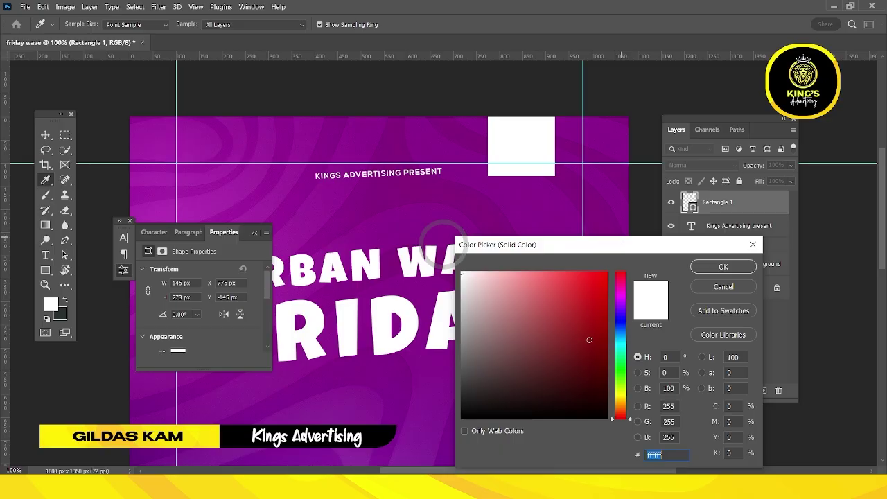
mouse_move(589, 339)
mouse_down()
mouse_move(600, 301)
mouse_move(563, 273)
mouse_move(585, 288)
mouse_up()
click(722, 267)
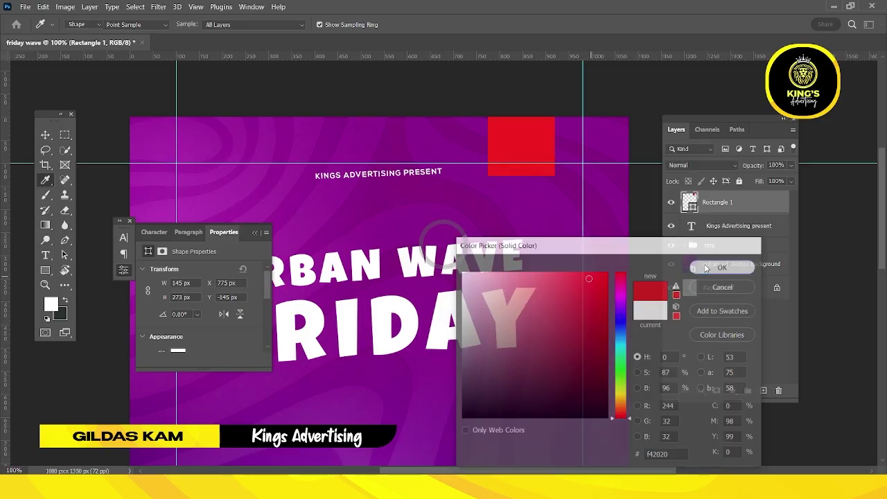
click(45, 140)
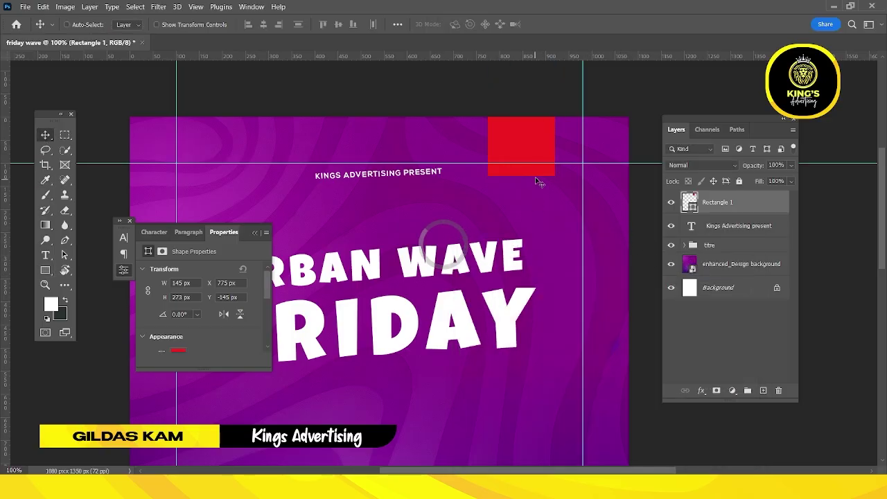
drag(537, 145, 539, 187)
Add a text layer below the title with 16 and 08 on two lines, consulting the Word brief for the date.
key(t)
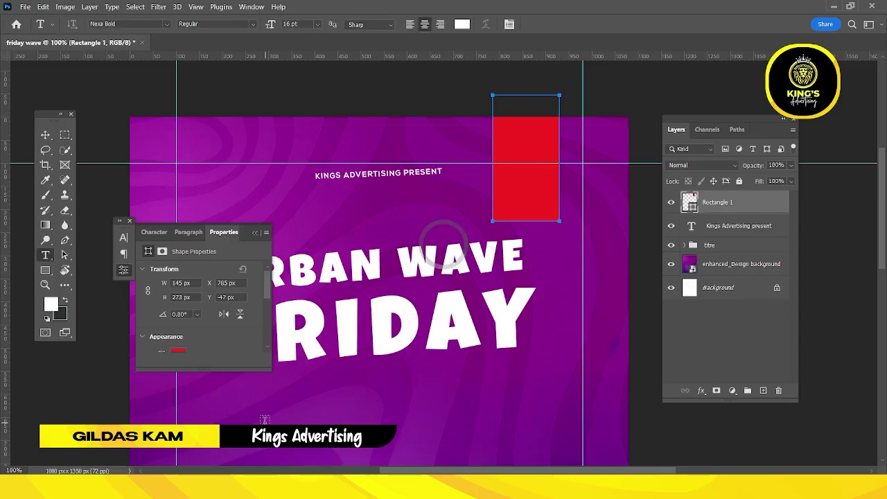
click(333, 414)
key(alt+Tab)
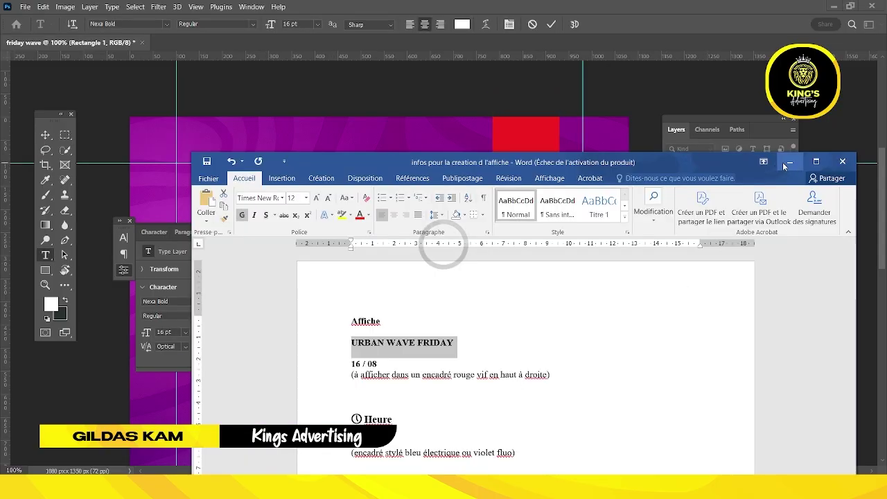
click(782, 163)
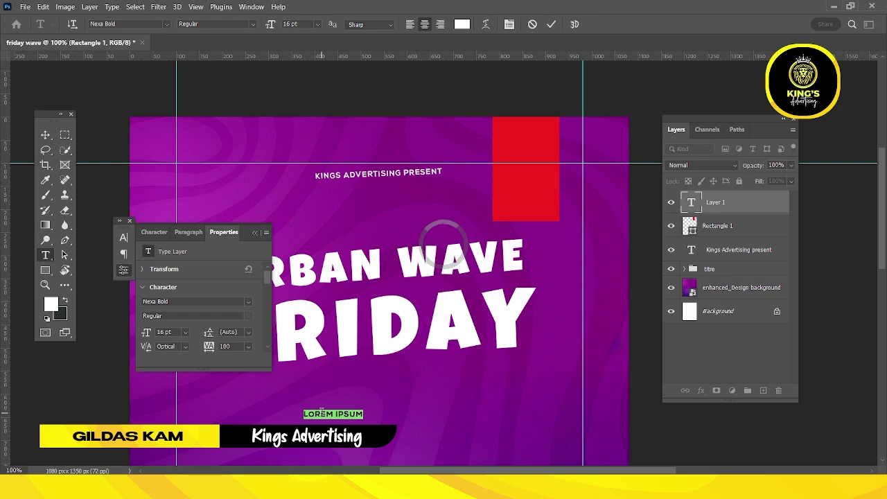
key(BackSpace)
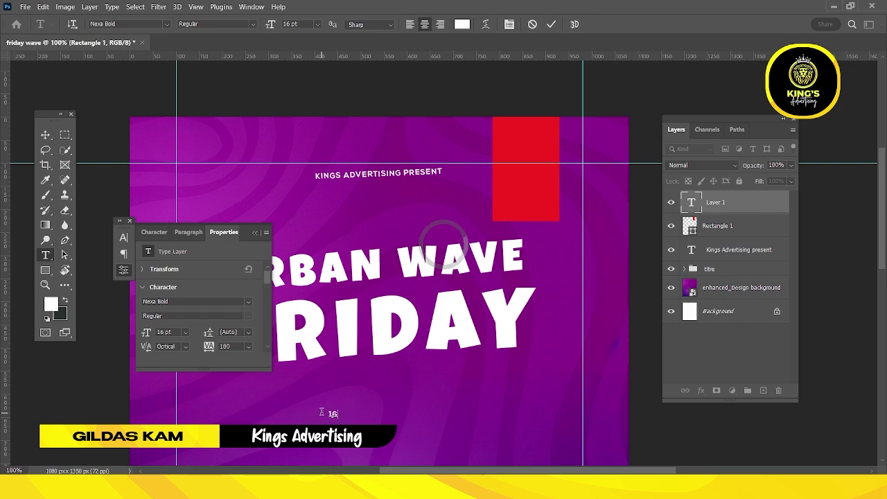
Set the whole date text to the Luckiest Guy font at 82 pt.
key(ctrl+a)
click(166, 25)
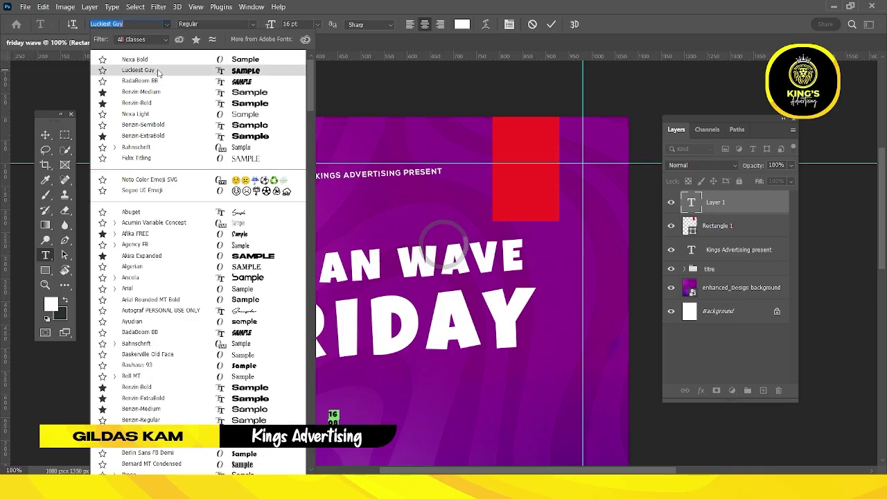
click(158, 72)
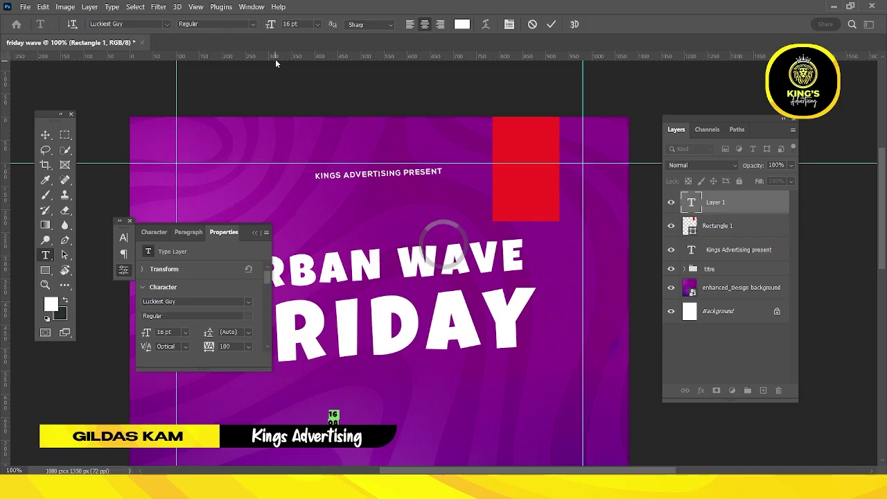
drag(274, 31, 312, 43)
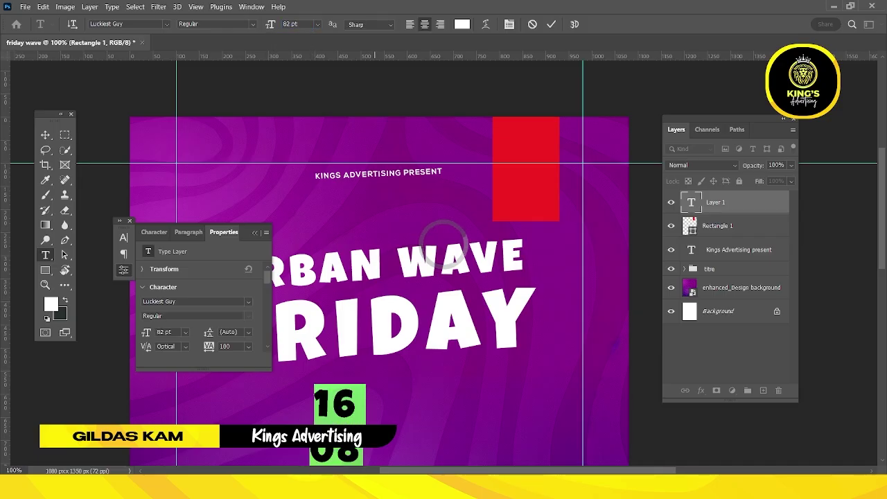
Remove the 08 line so the date text reads only 16, and place it on the red rectangle.
click(352, 434)
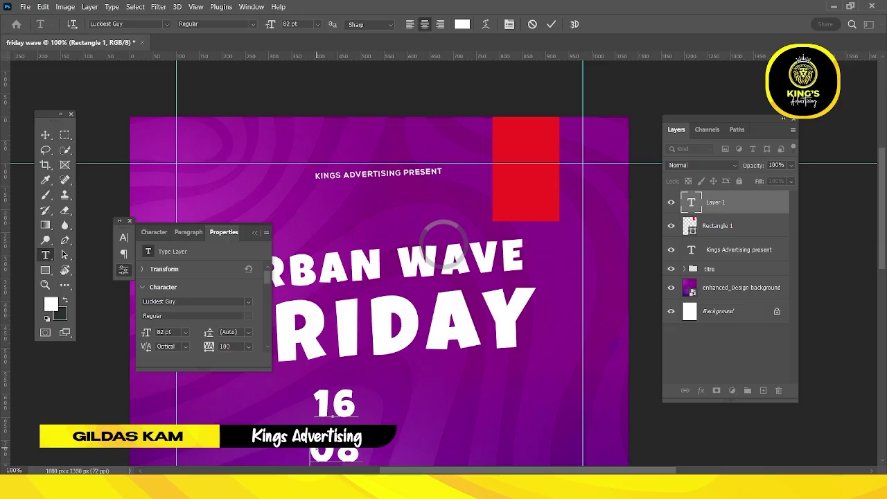
drag(311, 452, 402, 453)
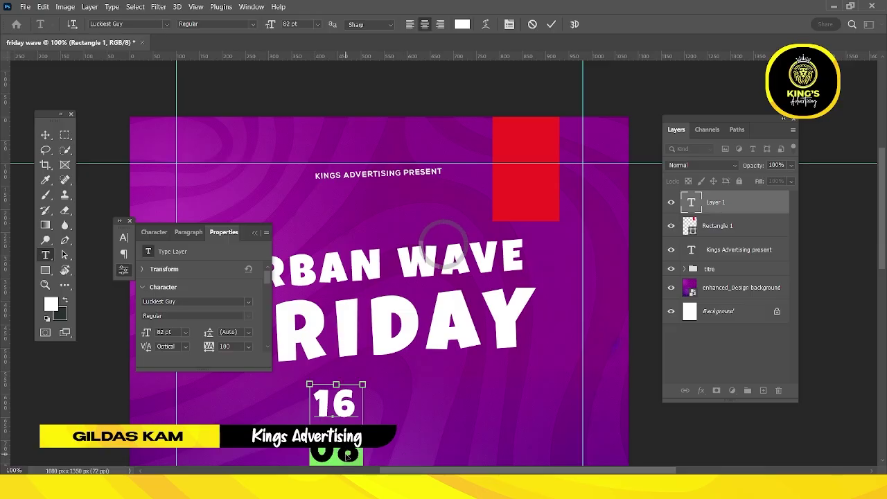
key(BackSpace)
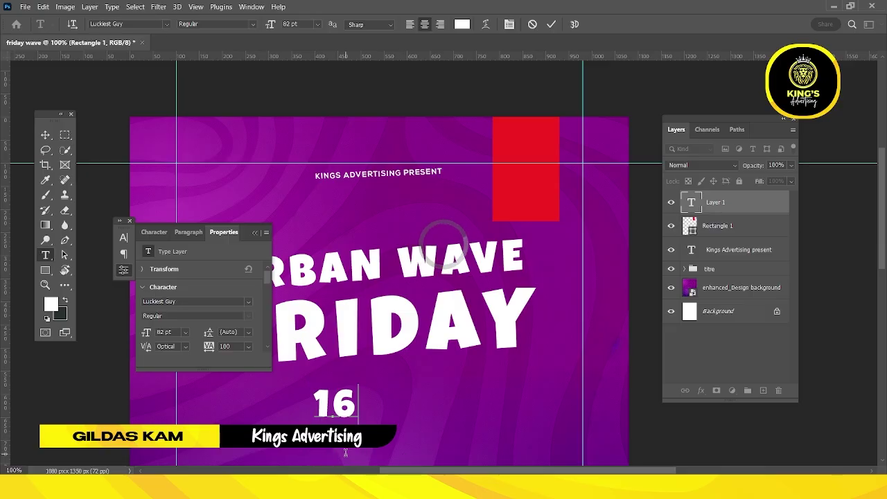
key(BackSpace)
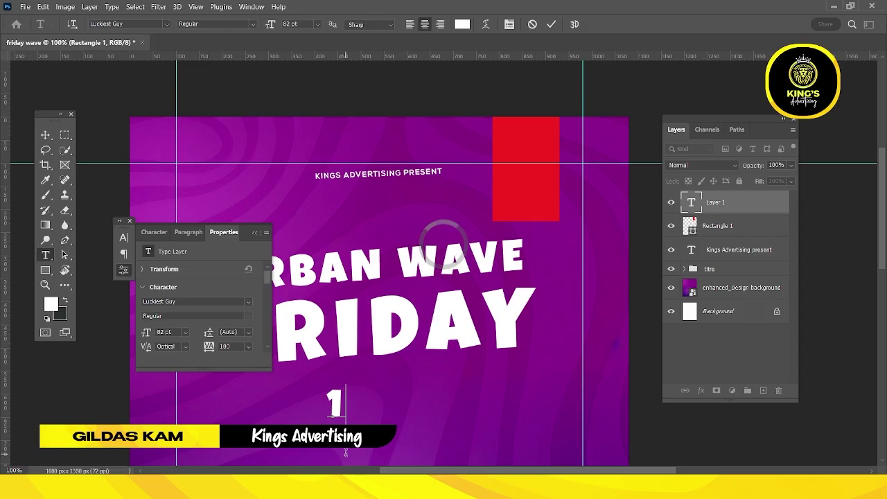
text(6)
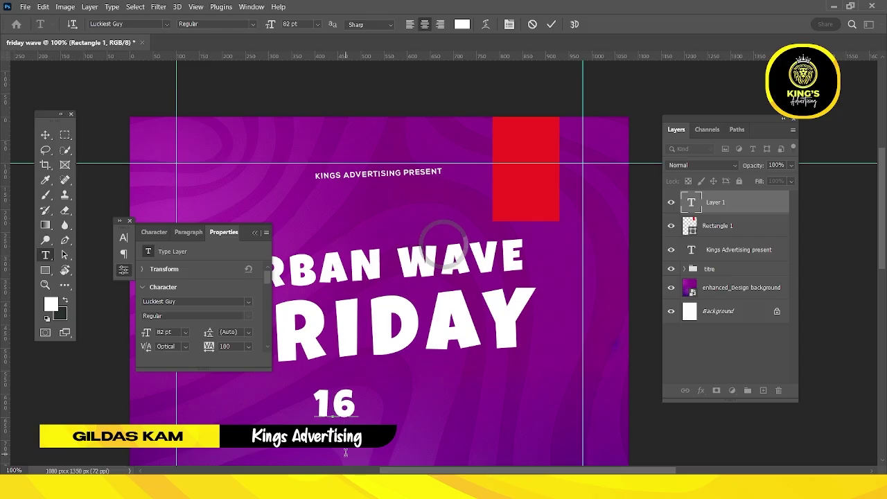
click(553, 24)
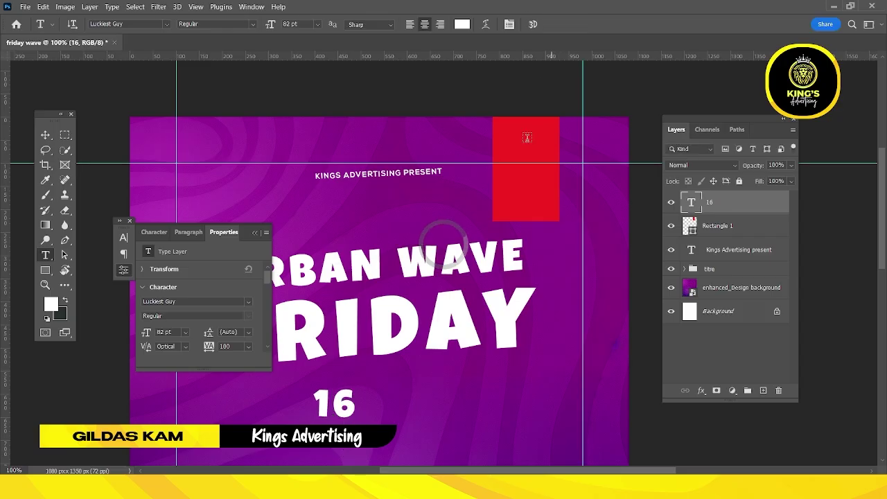
key(v)
drag(336, 406, 528, 183)
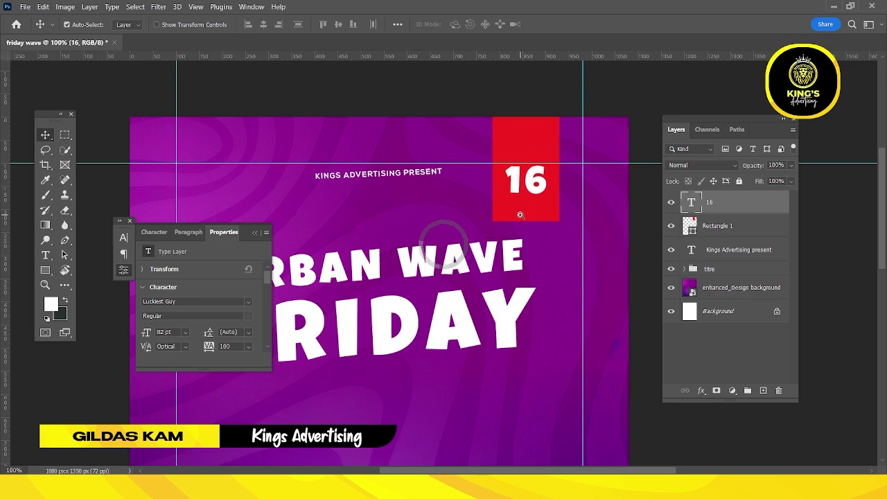
Add a separate text layer reading Aout just below the presenter line, beside the red rectangle.
ctrl+click(521, 214)
drag(516, 223, 457, 238)
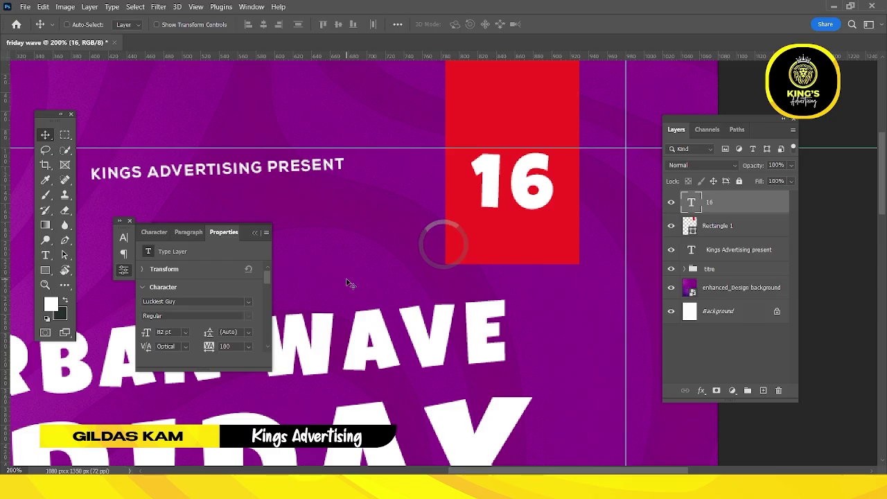
click(45, 255)
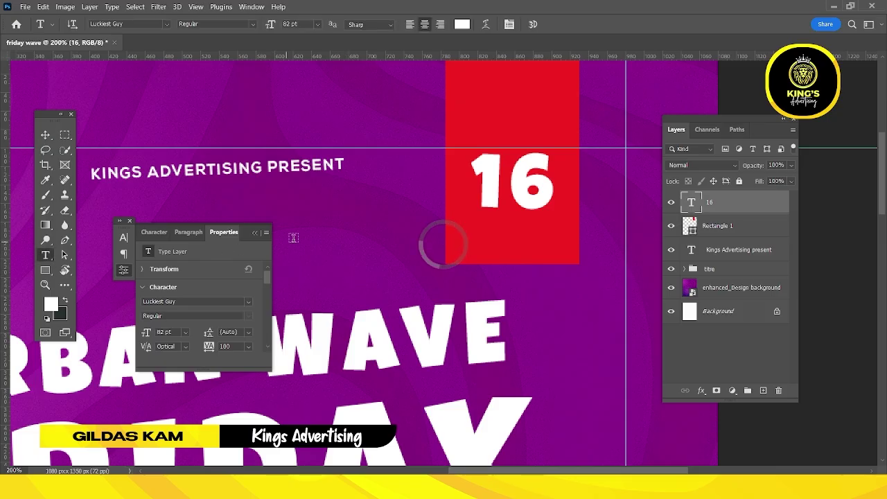
click(332, 234)
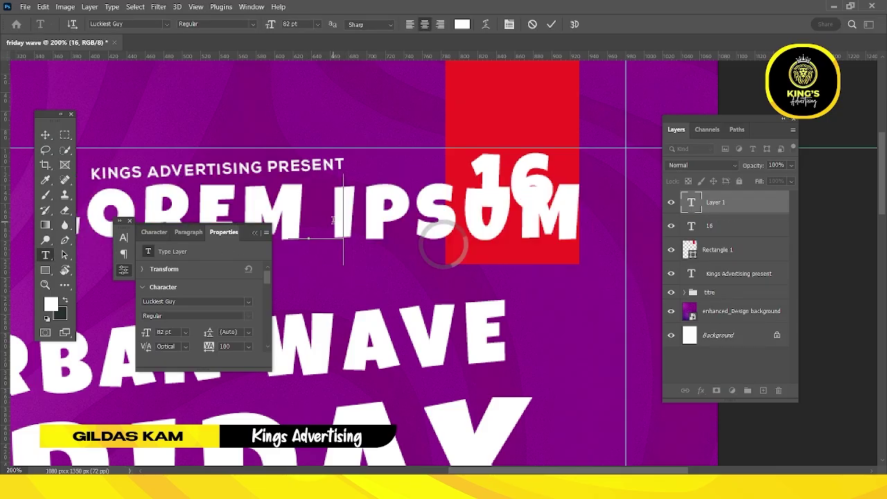
text(AOUT)
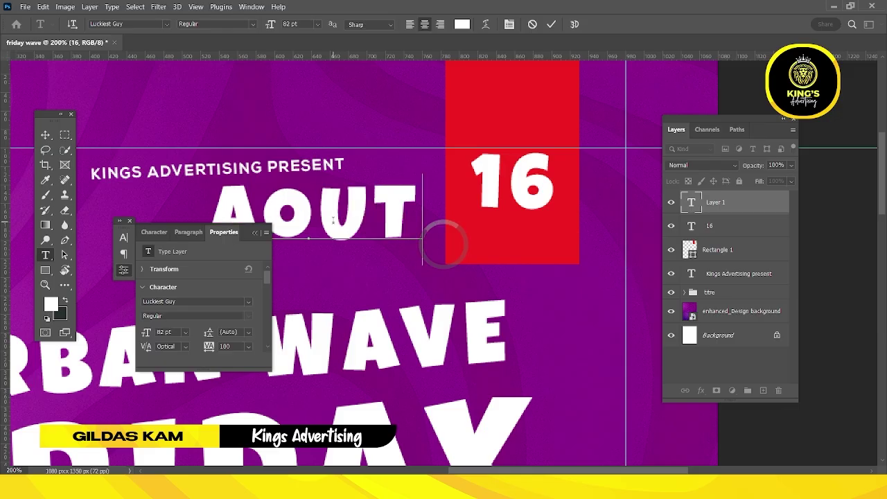
click(551, 26)
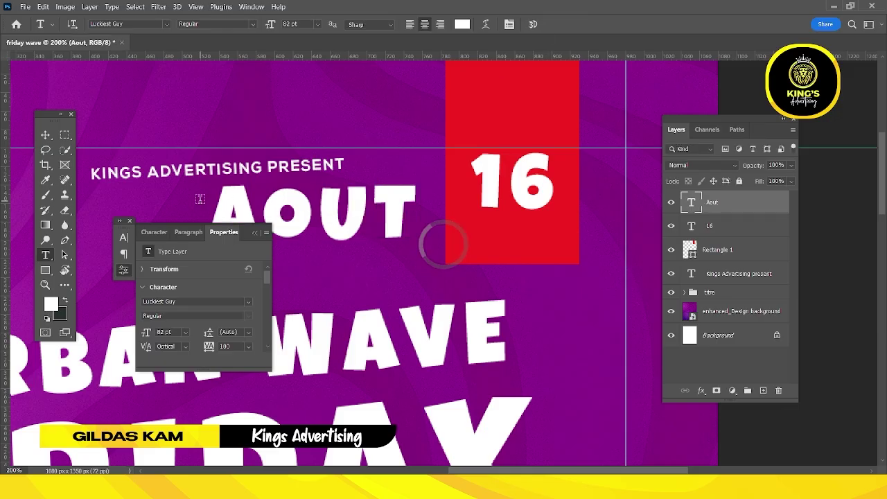
Scale the Aout text down to about 27.56 pt and place it under the 16 on the red rectangle.
key(v)
key(ctrl+t)
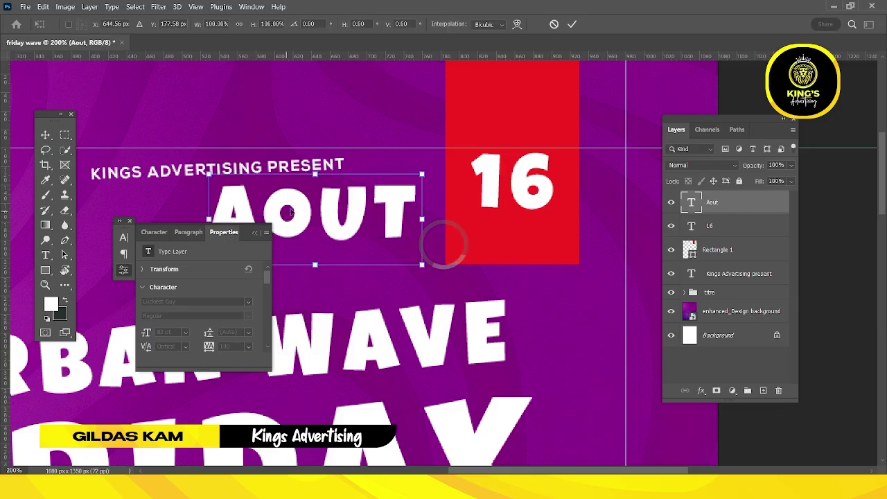
drag(424, 178, 350, 218)
key(Return)
drag(287, 211, 487, 225)
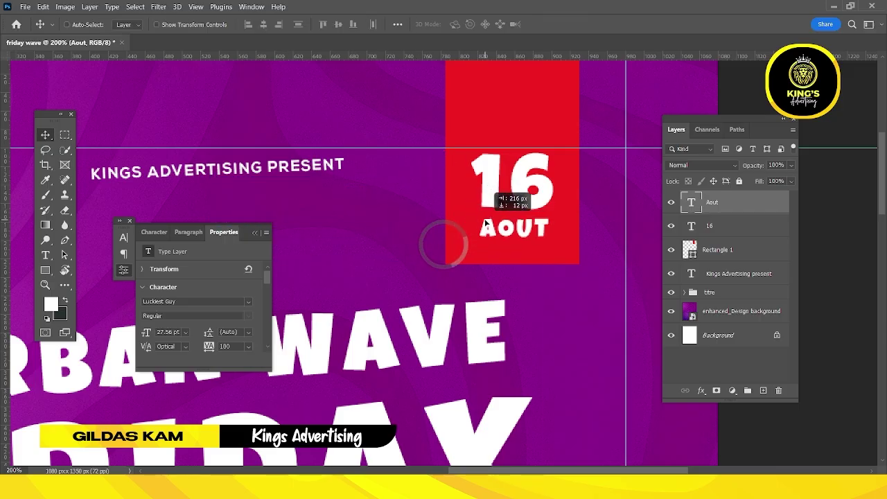
Rotate the red date rectangle slightly clockwise behind the 16 Aout text.
scroll(496, 256, down, 1)
scroll(499, 260, up, 1)
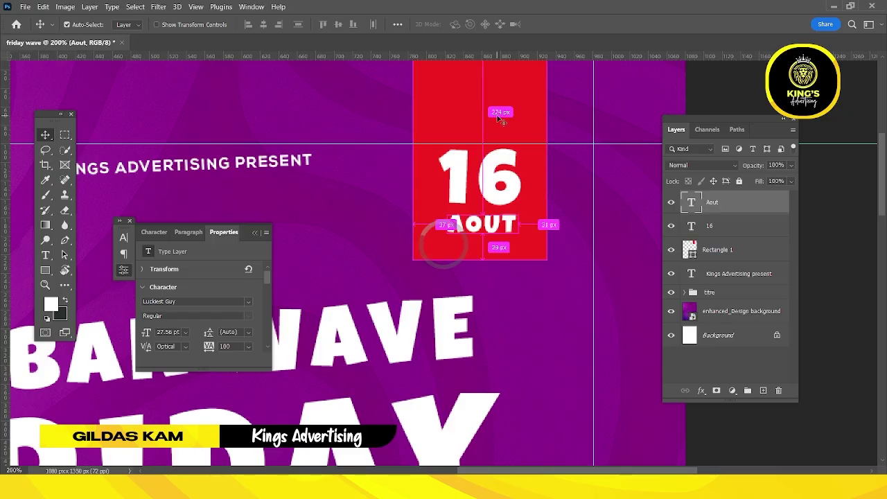
click(499, 119)
scroll(500, 180, up, 2)
key(ctrl+t)
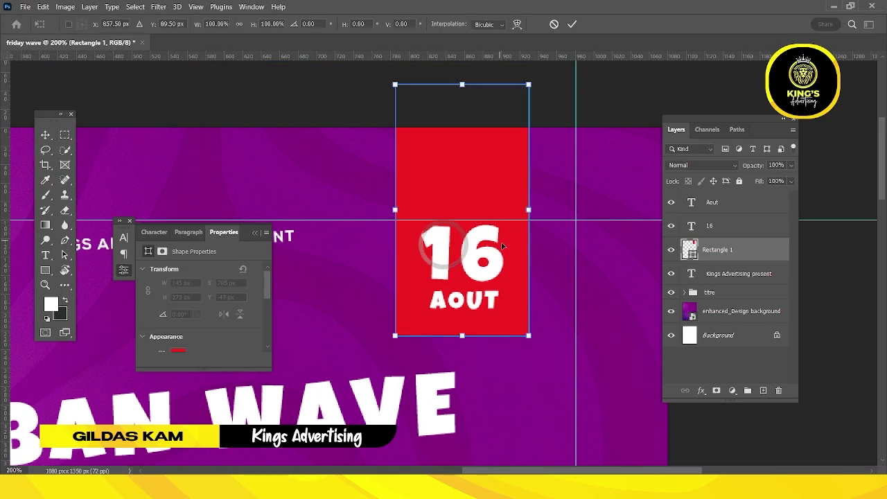
drag(548, 356, 538, 365)
key(Return)
Place the torn paper image 41916309_8928614 on the poster below the title and scale it to about 54%.
scroll(483, 209, down, 1)
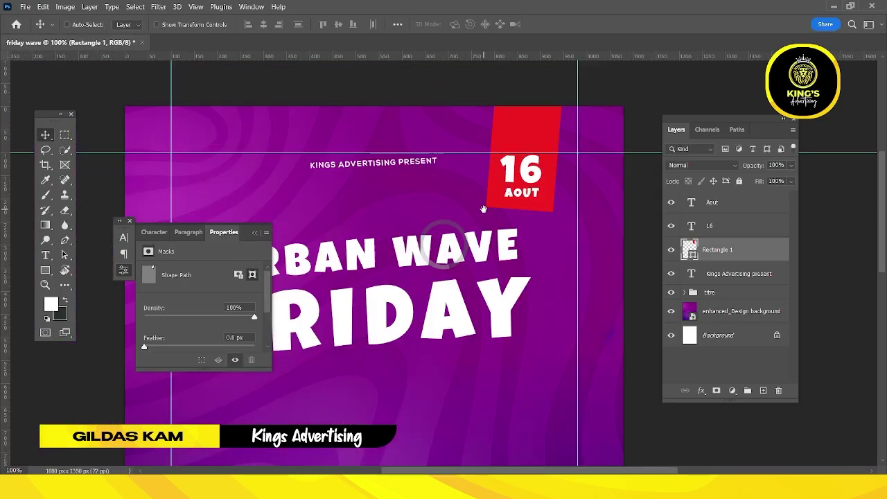
scroll(513, 222, up, 1)
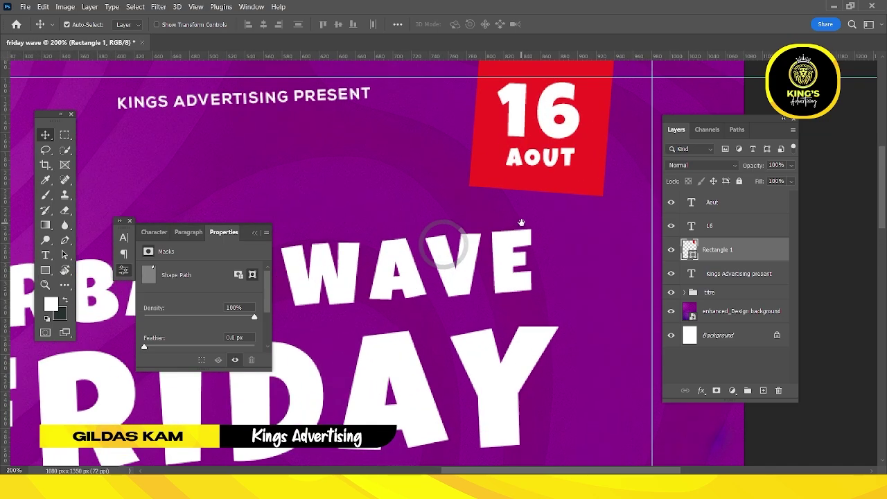
scroll(521, 222, down, 2)
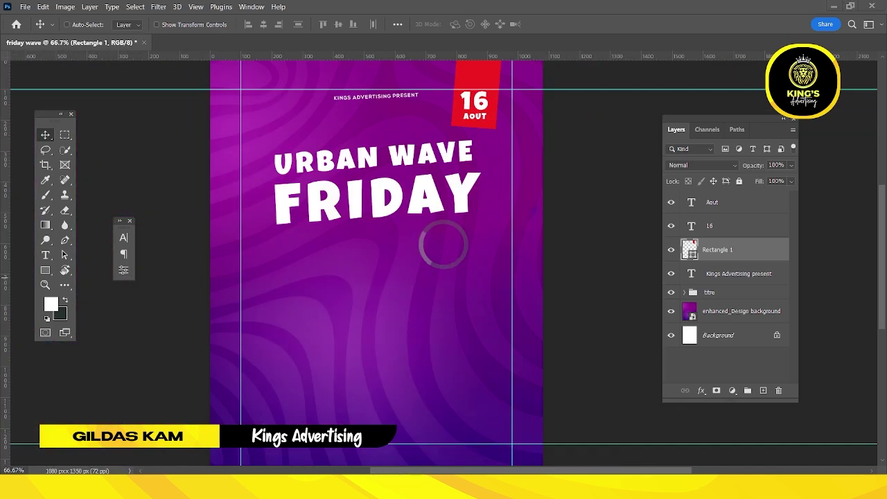
drag(886, 250, 343, 321)
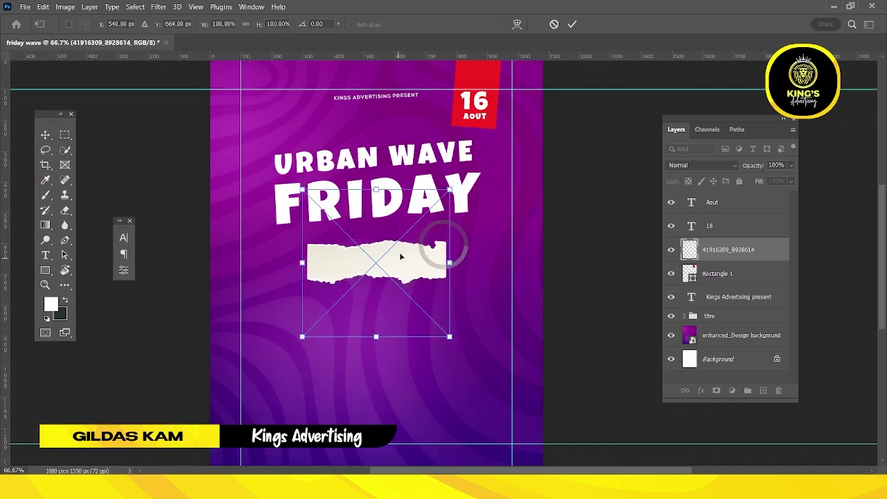
drag(446, 190, 408, 223)
click(571, 24)
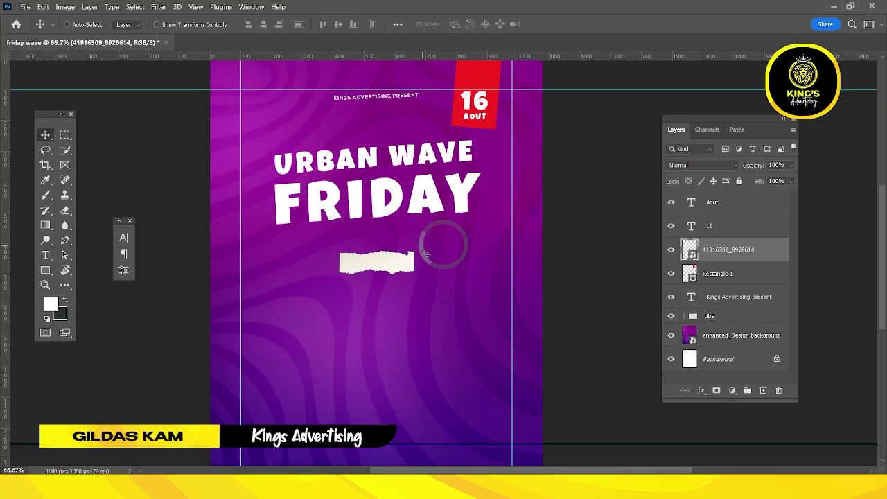
Move the torn paper below the F of FRIDAY, near the poster's left side, and rotate it about -6.3 degrees.
ctrl+click(421, 247)
ctrl+click(420, 246)
drag(359, 299, 214, 341)
drag(320, 272, 466, 232)
key(ctrl+t)
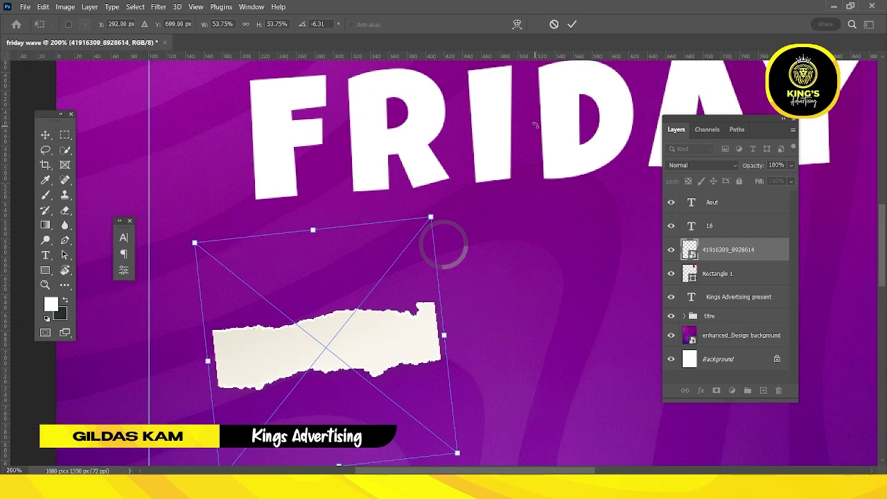
click(572, 23)
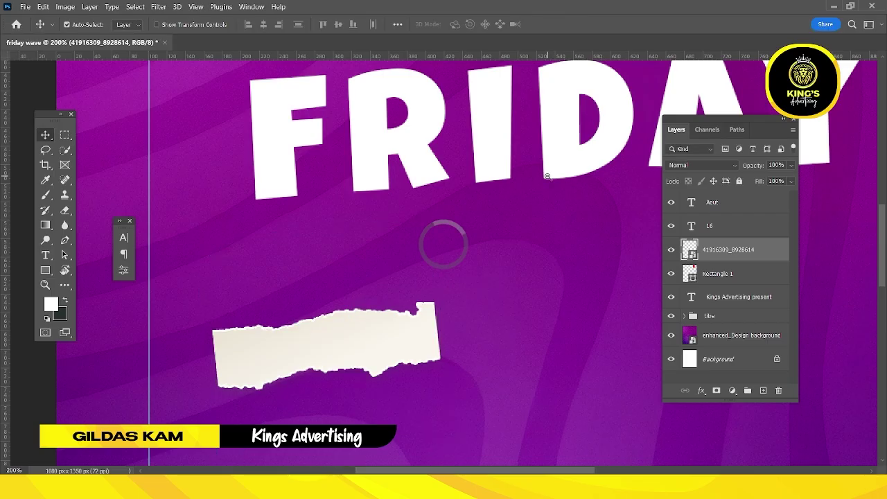
ctrl+alt+click(547, 177)
drag(548, 177, 452, 204)
drag(485, 135, 426, 207)
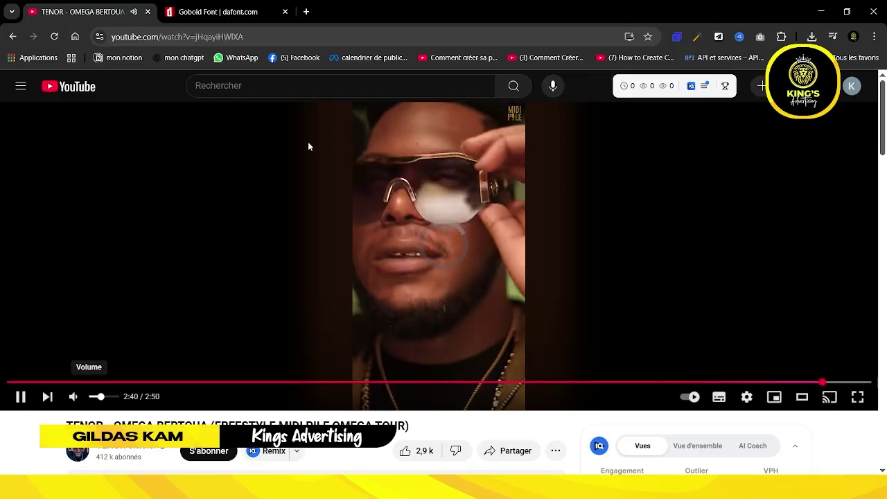
Open freepik.com in a new browser tab and search the stock library for torn paper.
click(211, 11)
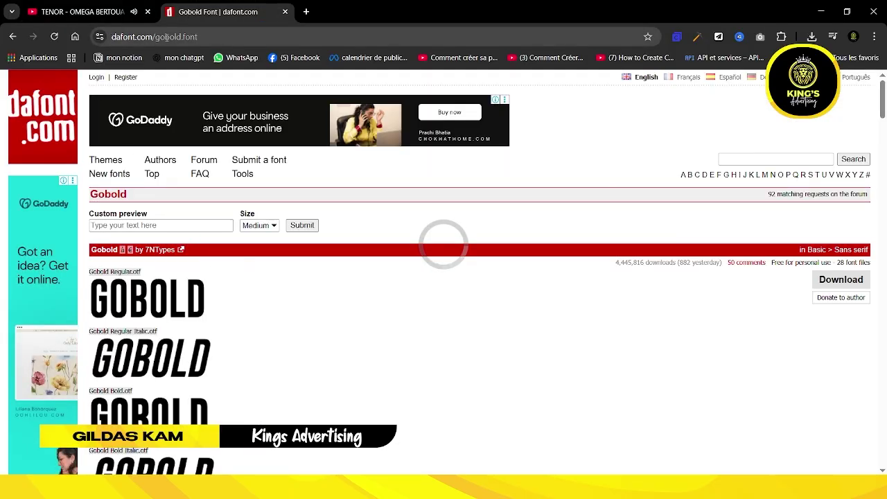
click(306, 12)
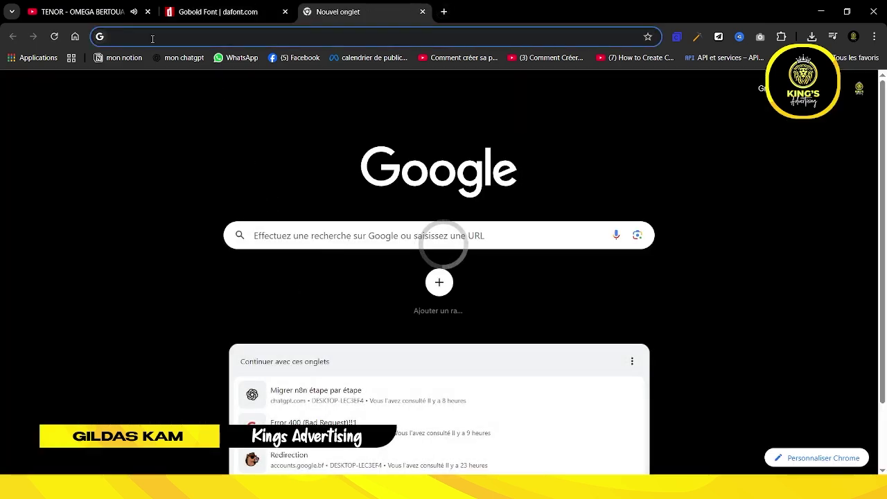
text(freepik.com)
key(Return)
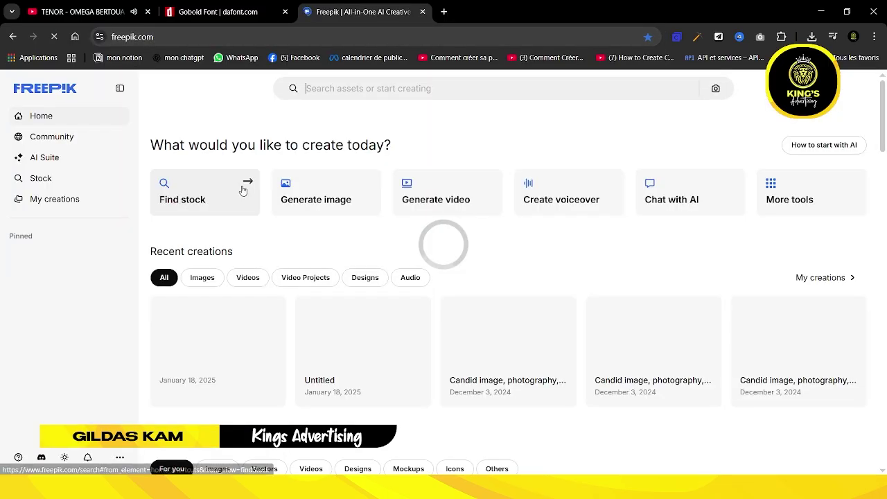
click(343, 88)
text(torn paper)
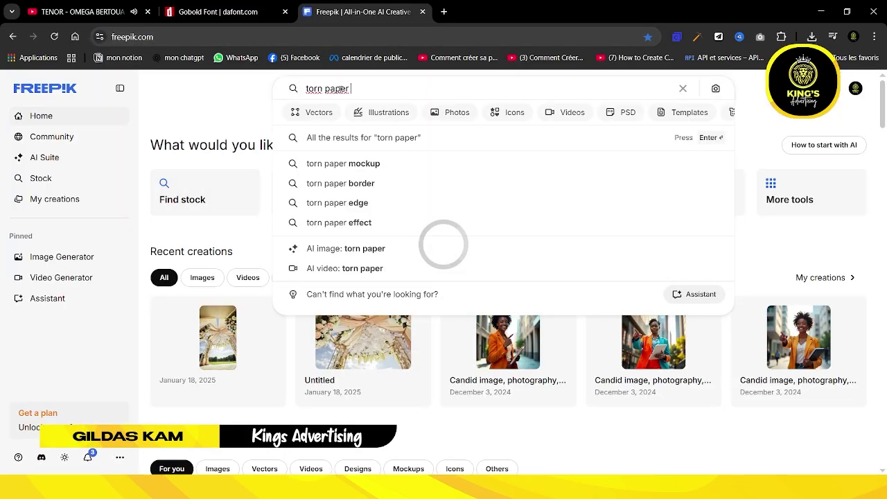
key(Return)
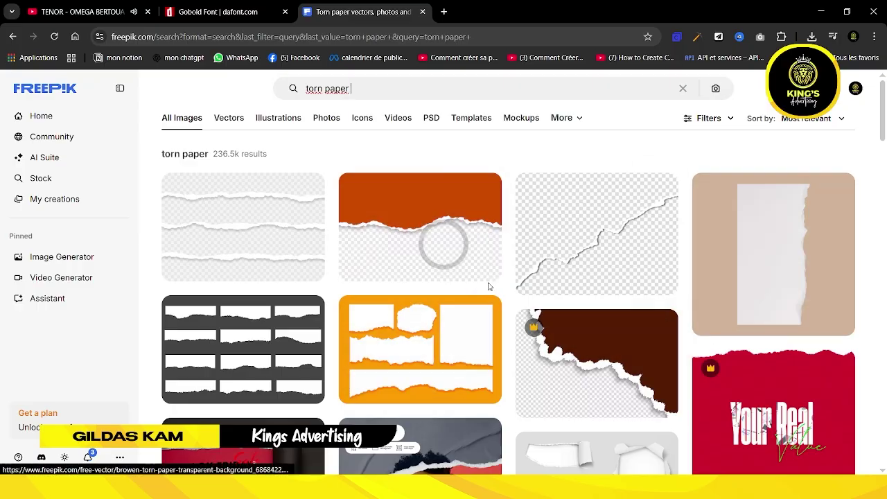
Switch back to Photoshop and rasterize the torn paper layer.
key(alt+Tab)
key(alt+Tab)
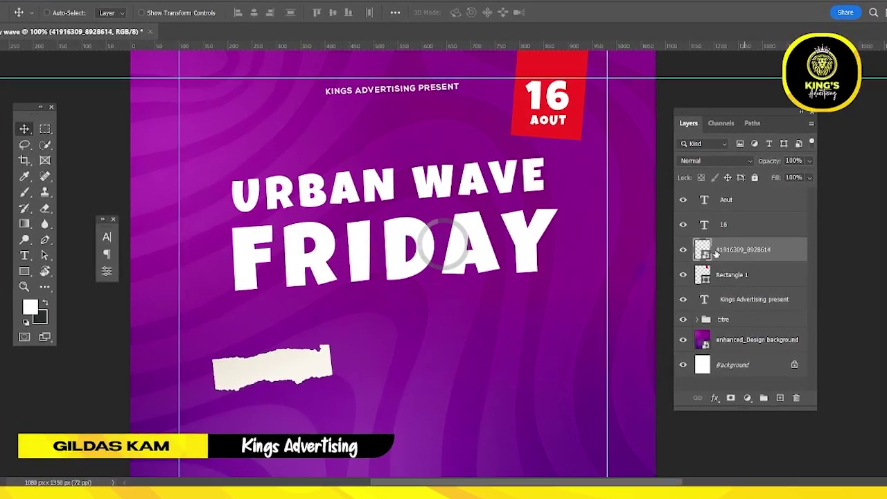
click(680, 249)
click(685, 251)
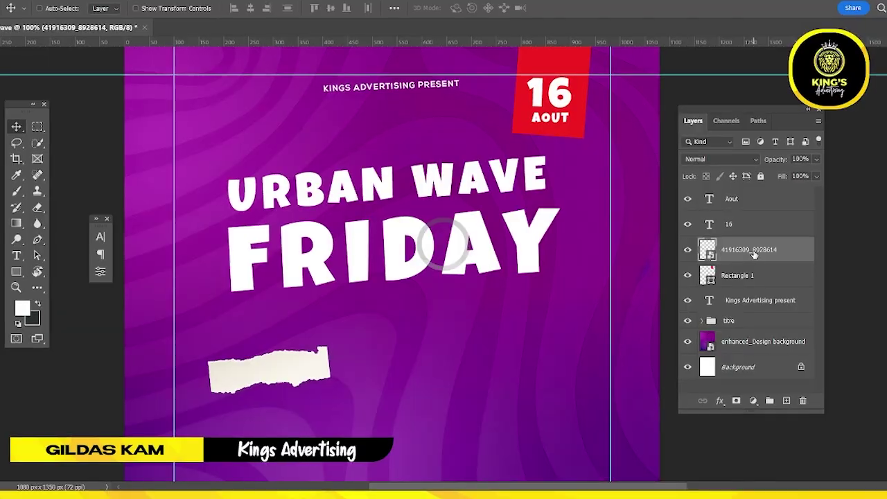
right_click(754, 251)
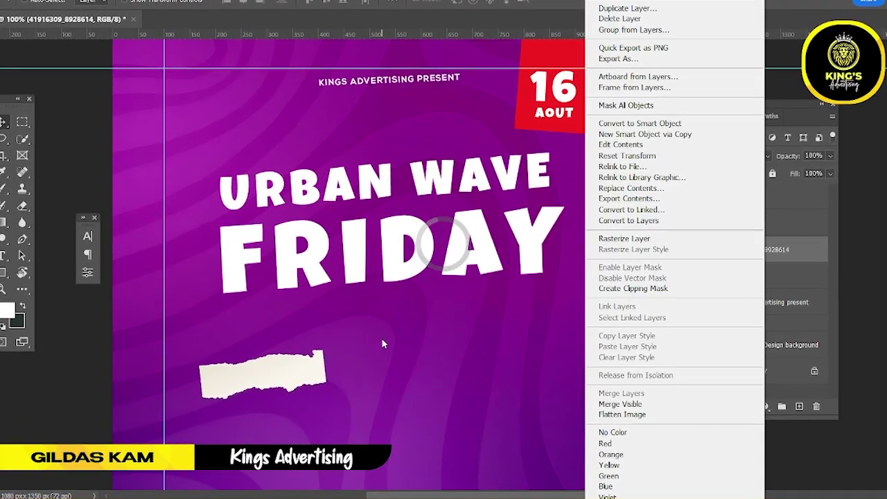
click(382, 338)
right_click(769, 251)
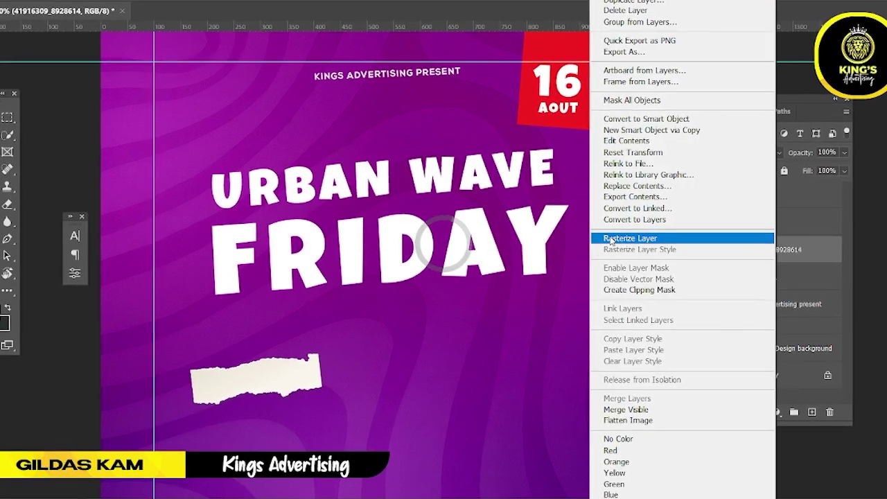
click(631, 238)
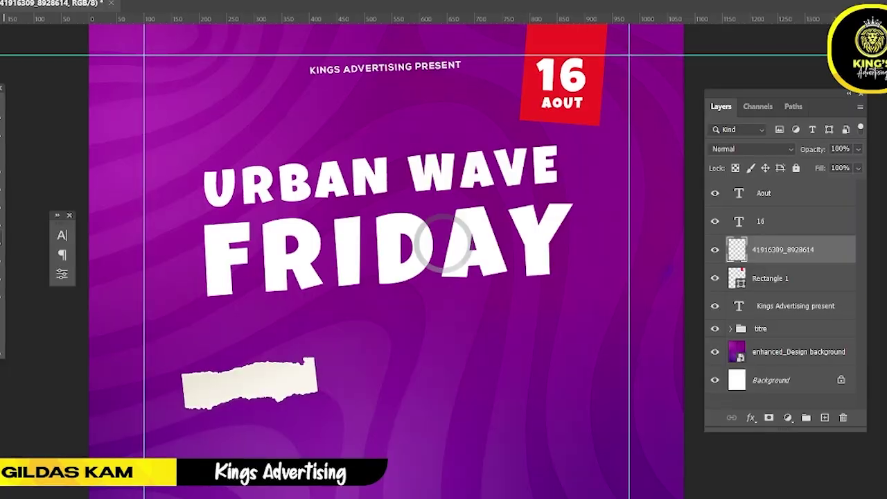
Cut the left half of the torn paper to its own layer, using a Pen path converted to a selection.
click(1, 239)
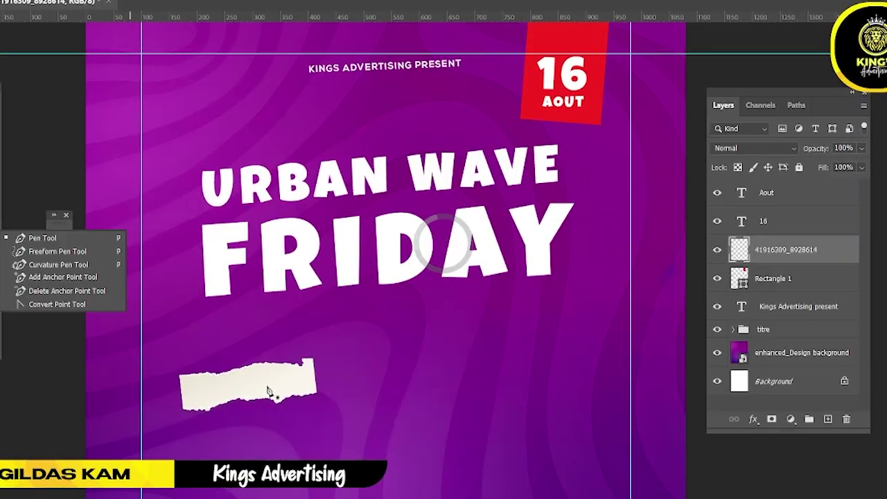
click(243, 349)
click(247, 434)
click(151, 447)
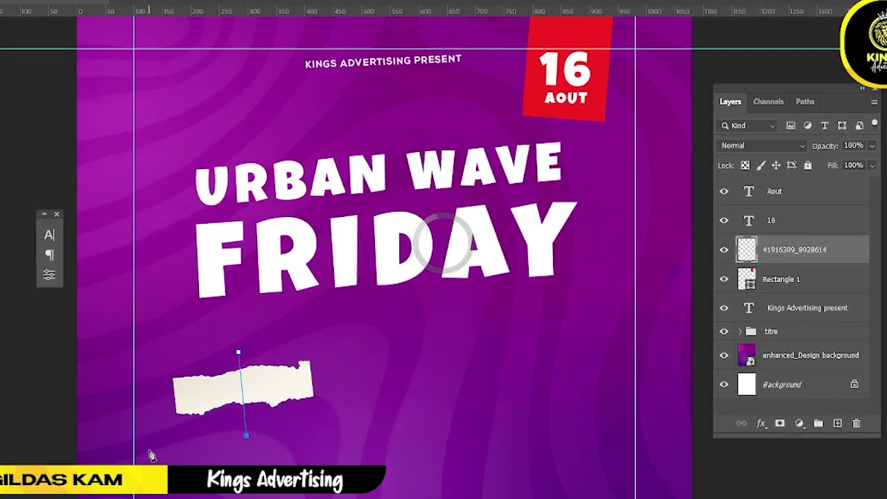
click(140, 350)
click(236, 356)
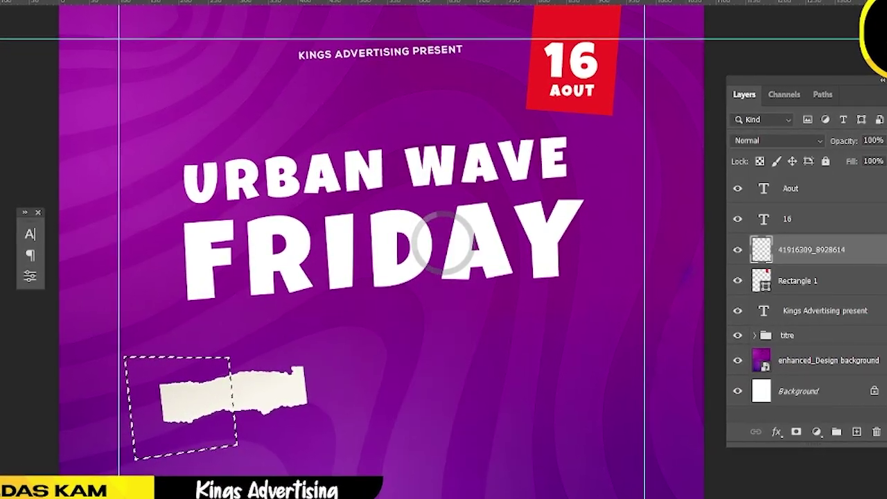
right_click(166, 420)
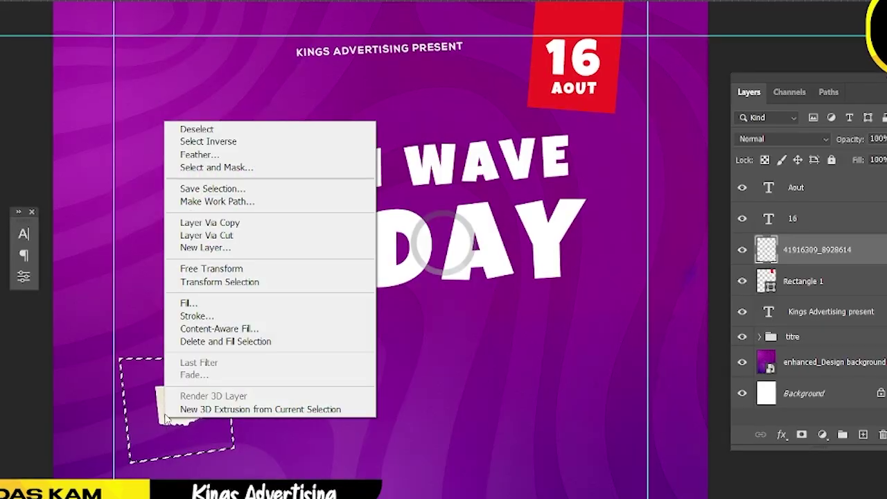
click(205, 236)
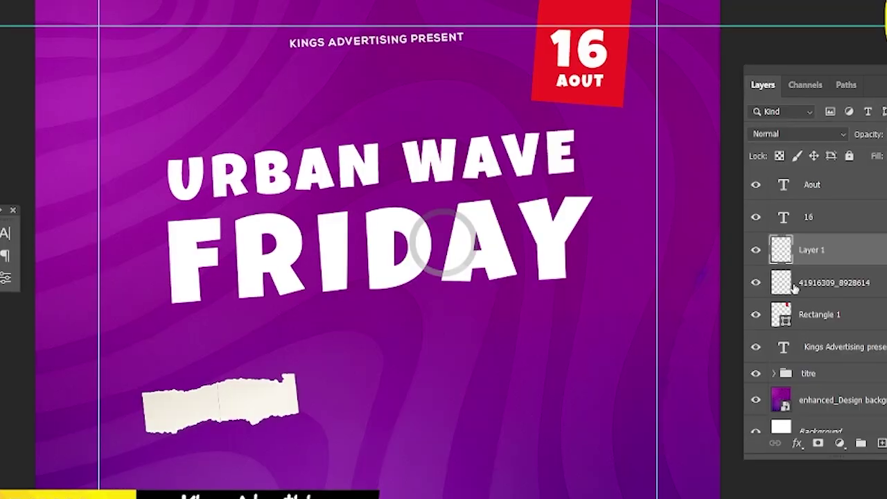
Hide the original torn paper layer with the remaining right half and delete it.
click(759, 284)
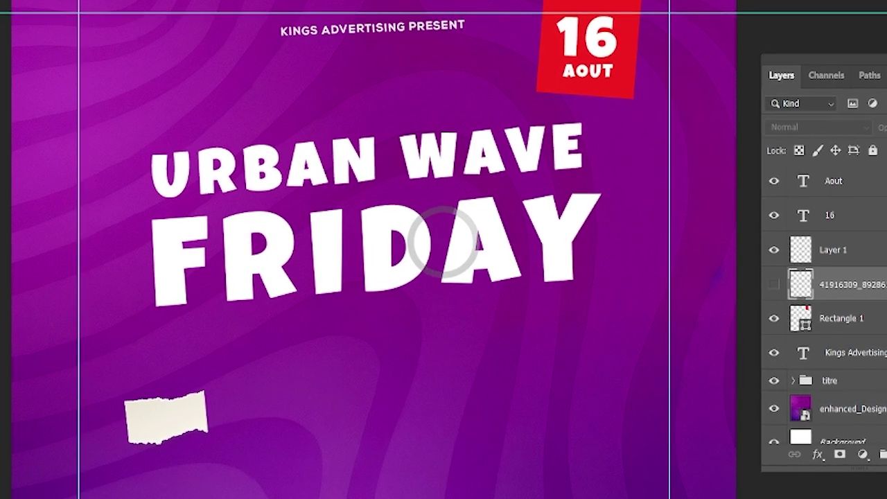
key(Delete)
click(395, 163)
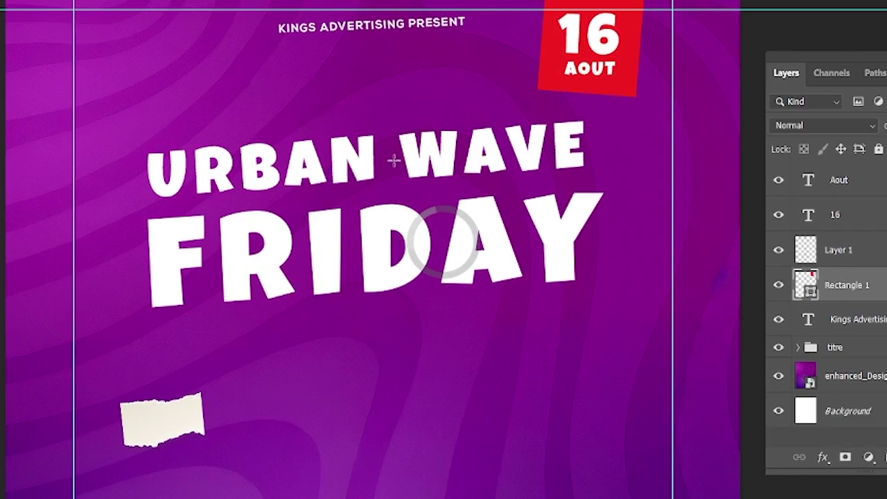
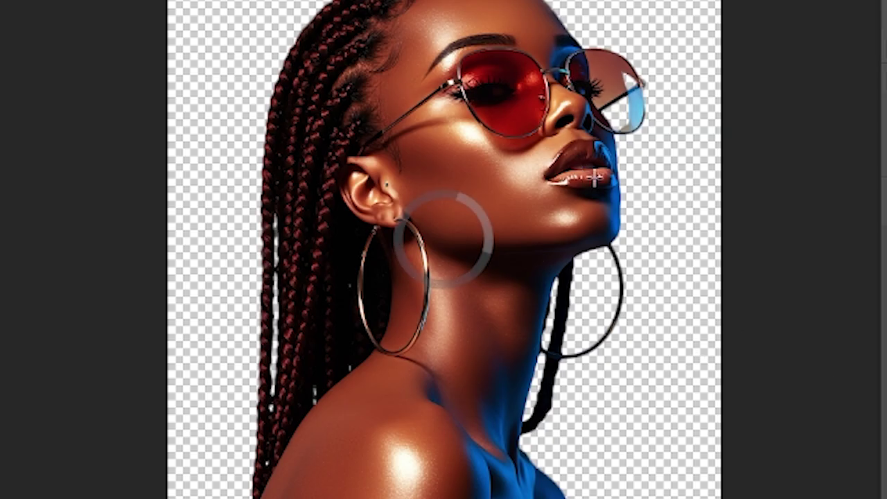
Undo the background removal on the woman's portrait and clear the stray selected patches inside the far glasses lens.
key(ctrl+z)
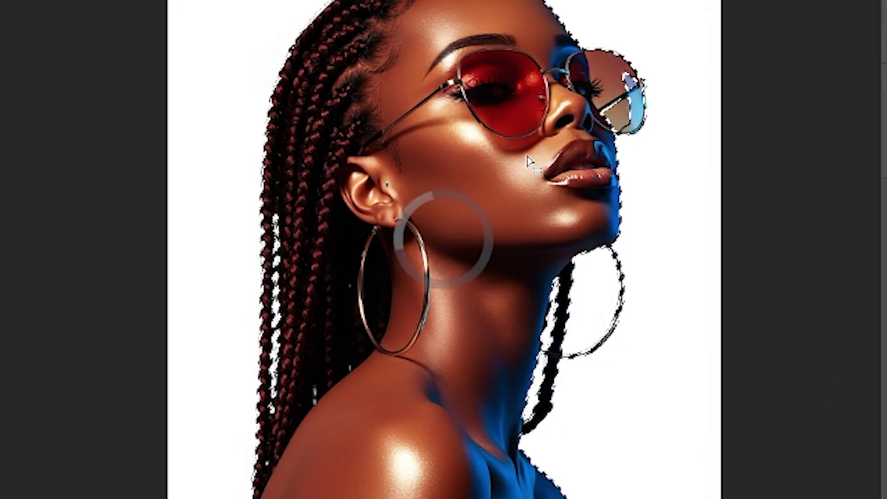
click(561, 144)
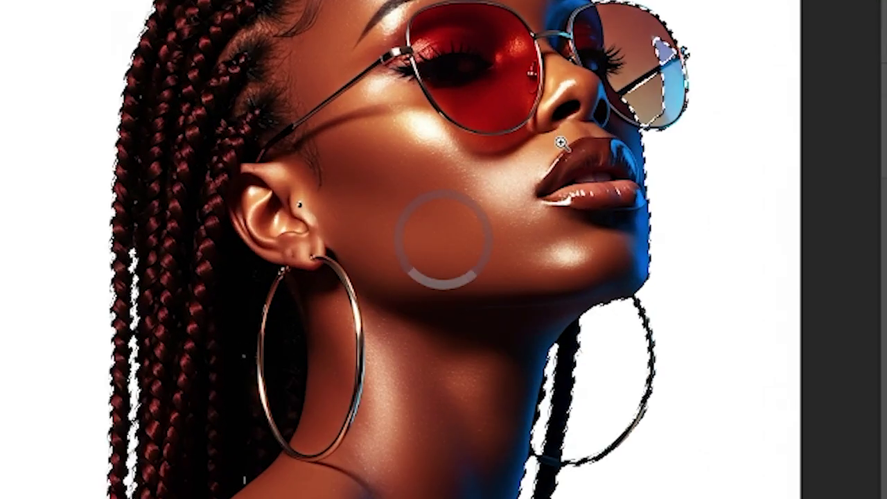
click(561, 143)
drag(560, 143, 454, 283)
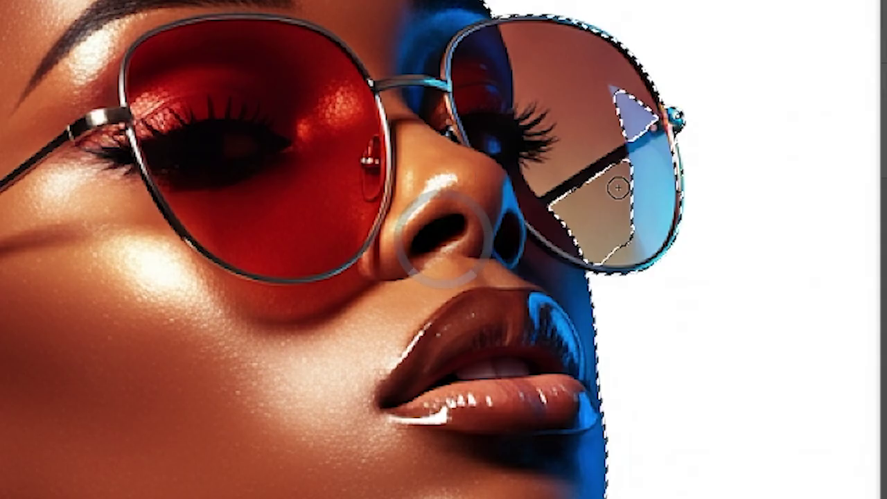
mouse_move(620, 187)
mouse_down()
mouse_move(621, 214)
mouse_move(575, 223)
mouse_move(564, 198)
mouse_move(551, 215)
mouse_move(568, 233)
mouse_up()
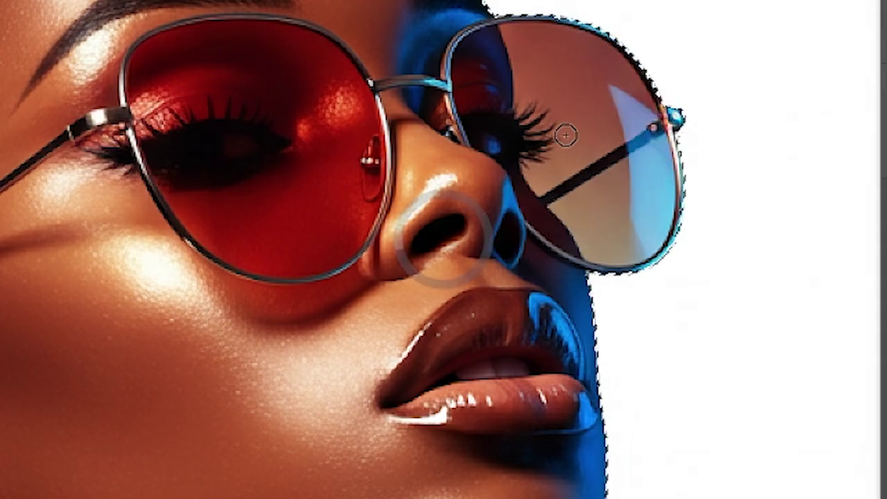
alt+click(556, 164)
alt+click(556, 164)
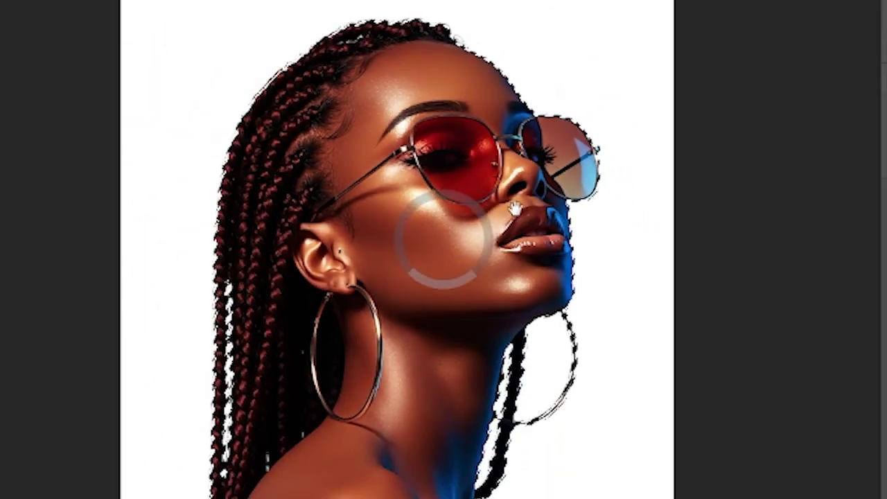
Cut the woman out of her white background with Select and Mask and bring the cut-out into the Urban Wave Friday poster.
right_click(466, 206)
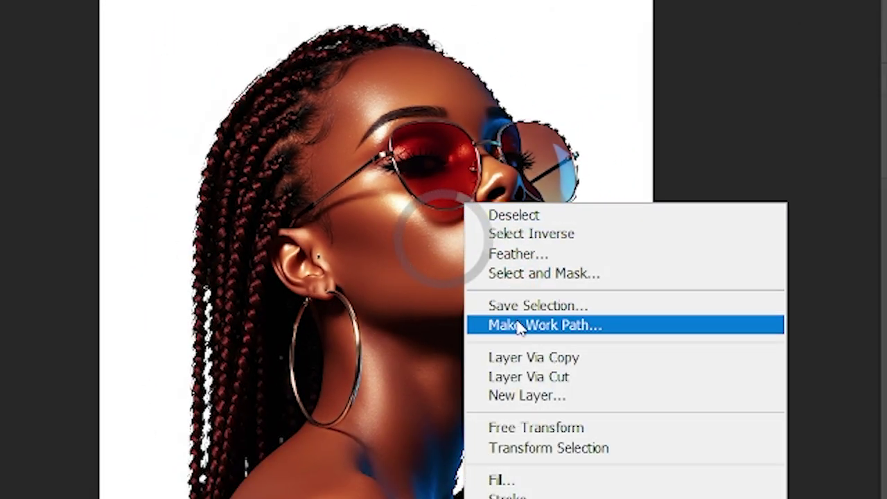
click(537, 275)
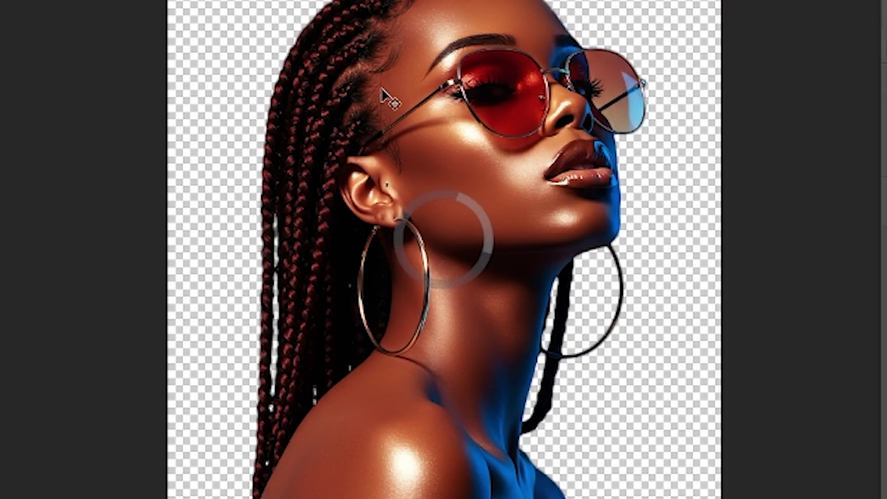
drag(382, 89, 0, 114)
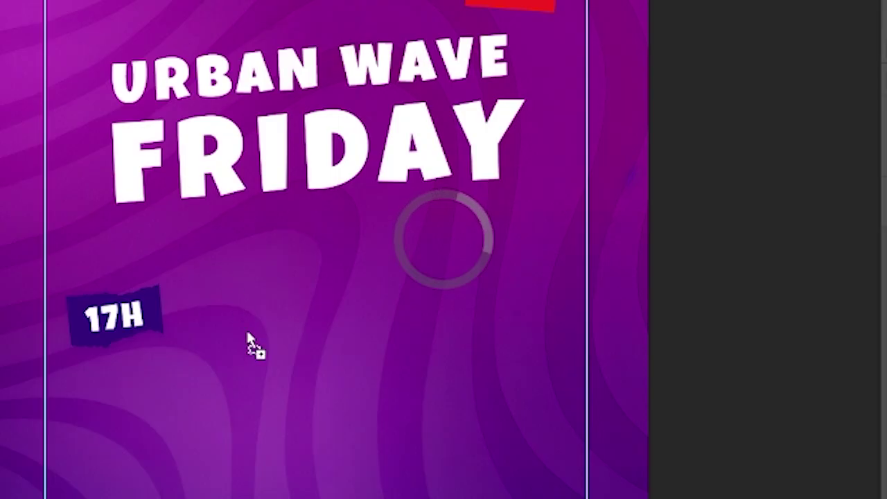
drag(247, 336, 356, 390)
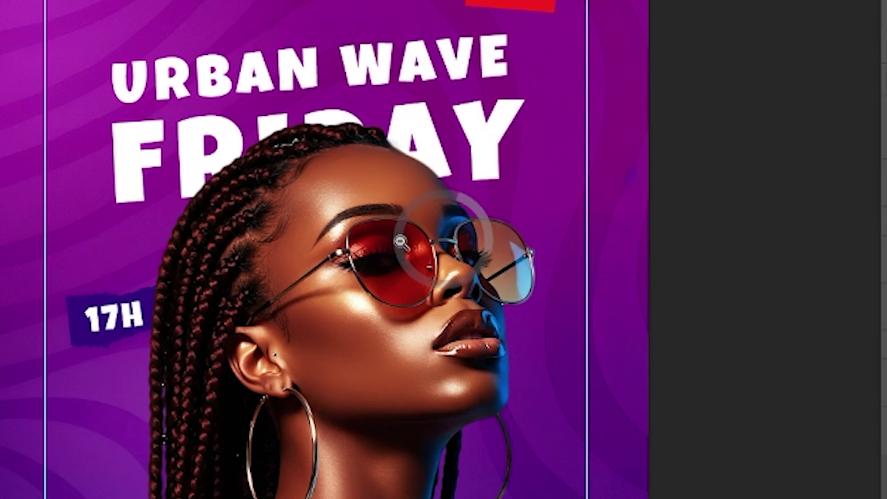
scroll(398, 241, down, 2)
drag(398, 241, 388, 275)
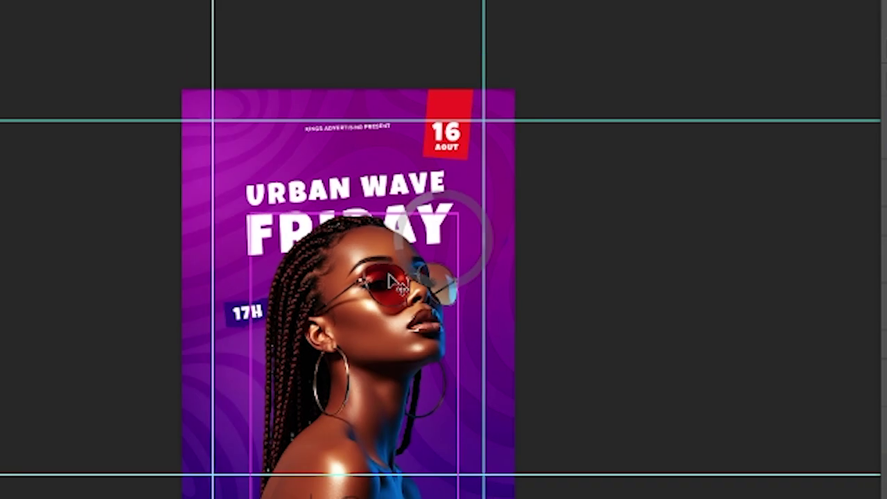
Scale down the woman's portrait with Free Transform and position it centrally just below the FRIDAY title.
key(ctrl+t)
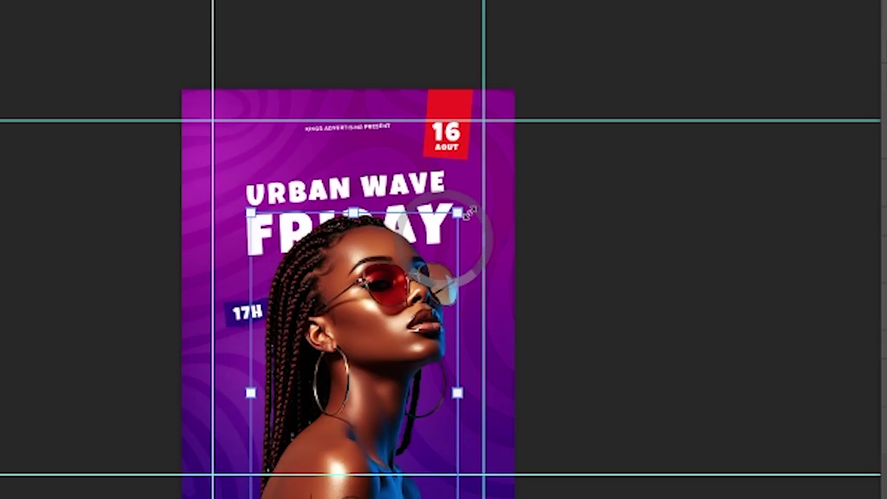
drag(461, 215, 388, 311)
ctrl+click(394, 320)
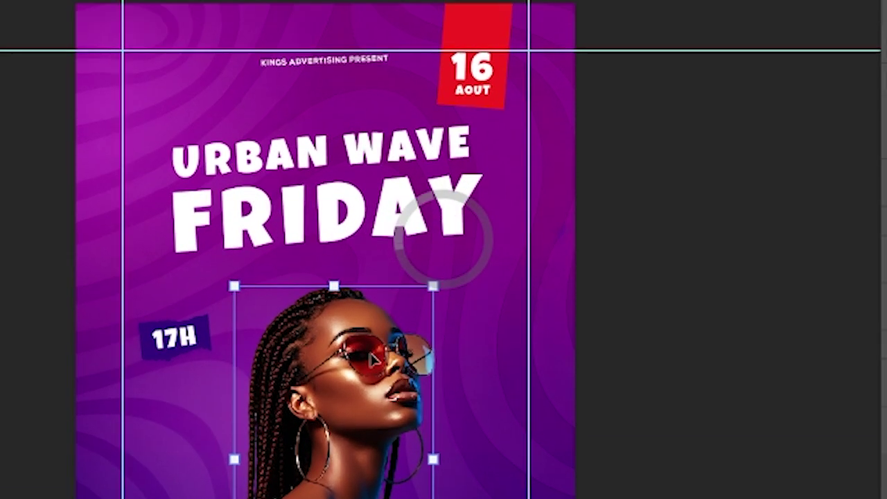
mouse_move(365, 366)
mouse_down()
mouse_move(366, 347)
mouse_move(374, 362)
mouse_up()
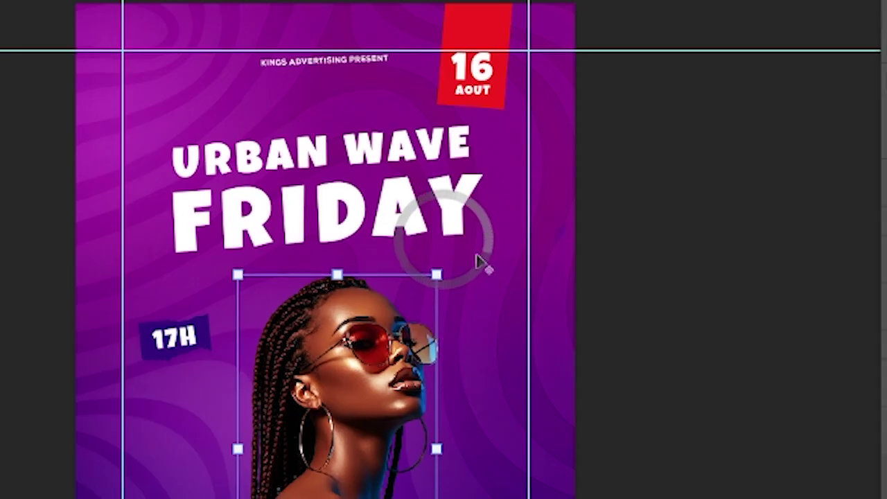
drag(439, 278, 446, 258)
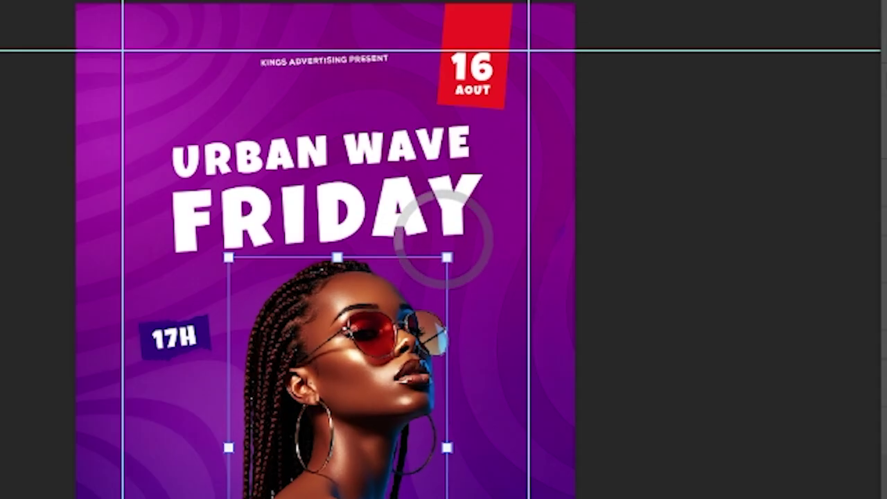
key(Return)
Nudge the woman's portrait slightly to the left under the title.
ctrl+click(411, 321)
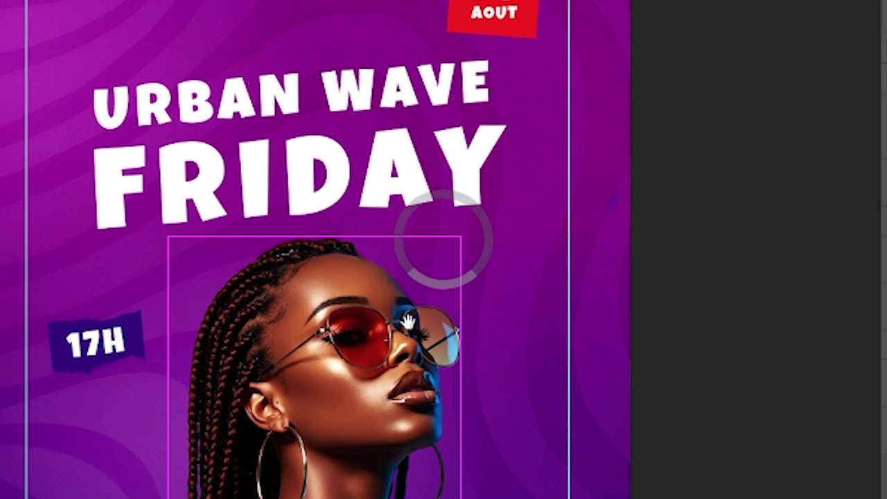
drag(410, 321, 461, 217)
alt+click(485, 193)
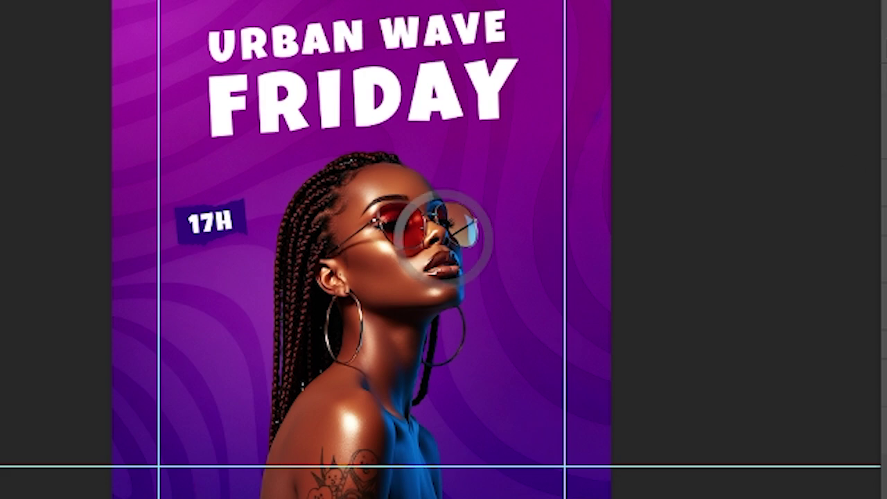
key(shift+Left)
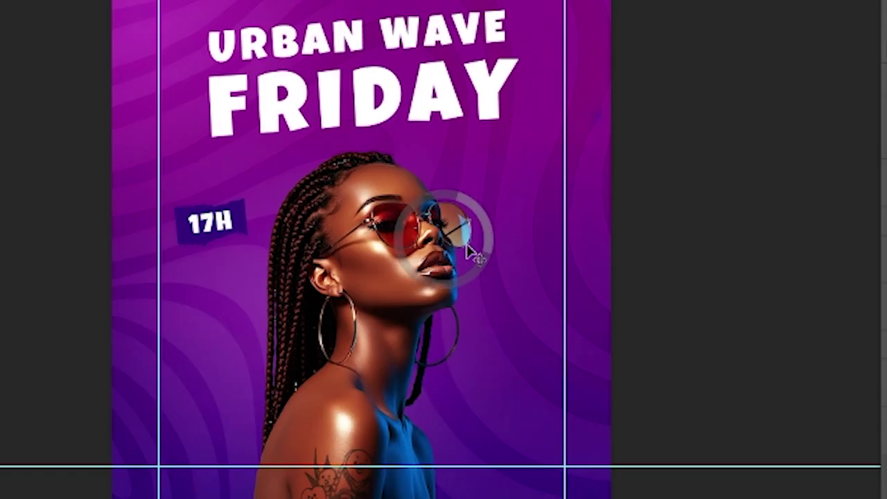
drag(465, 242, 440, 365)
ctrl+click(434, 368)
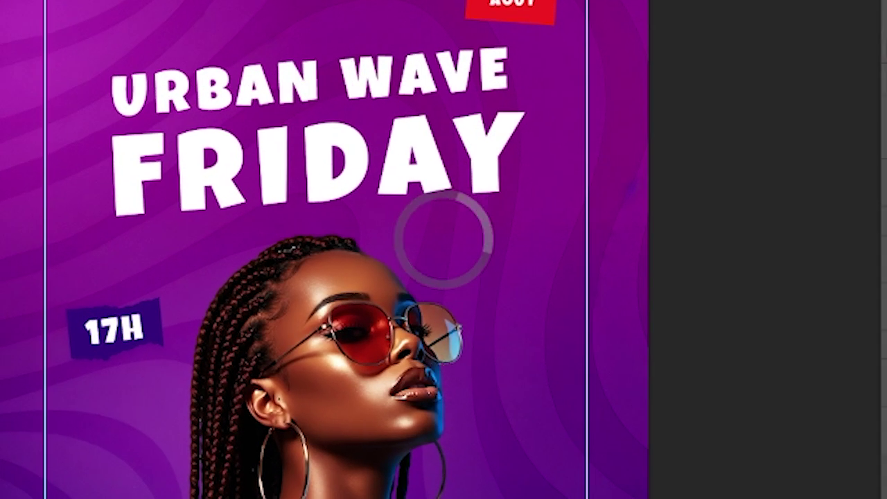
Place the torn paper image file into the poster, over the lower part of the woman's portrait.
key(alt+Tab)
key(alt+Tab)
key(alt+Tab)
key(alt+Tab)
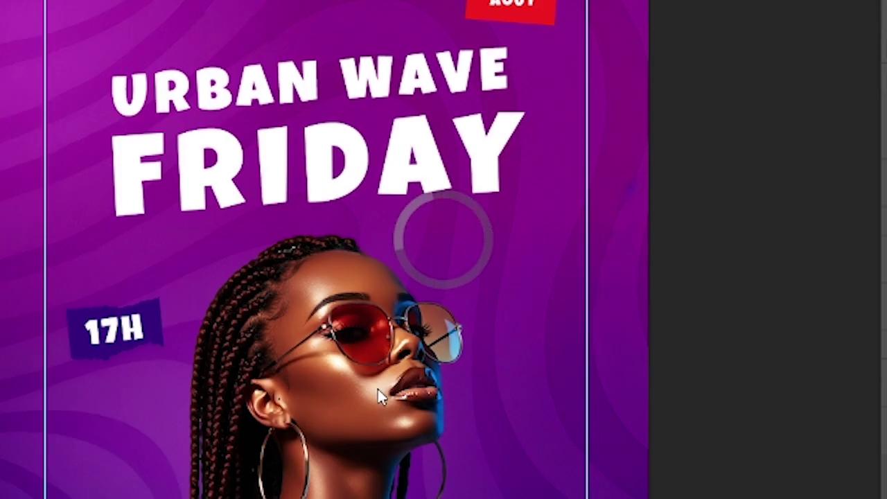
drag(396, 455, 349, 357)
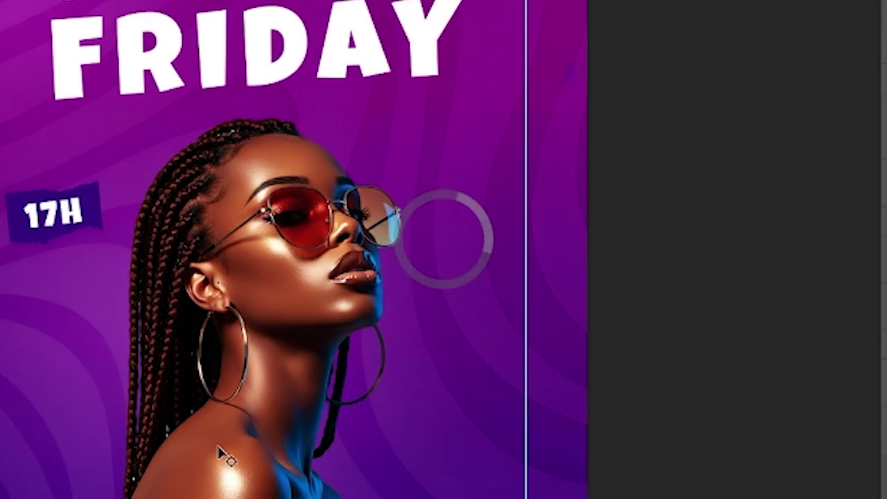
key(alt+Tab)
key(alt+Tab)
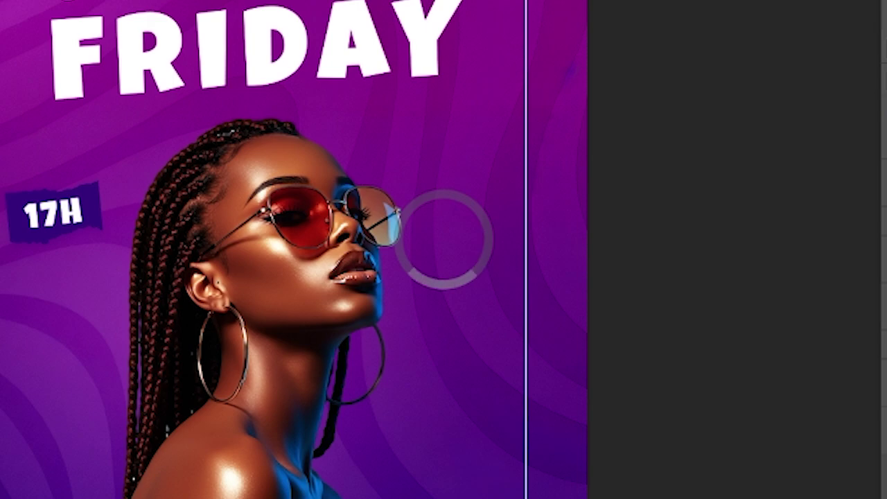
drag(884, 485, 309, 476)
drag(354, 253, 371, 491)
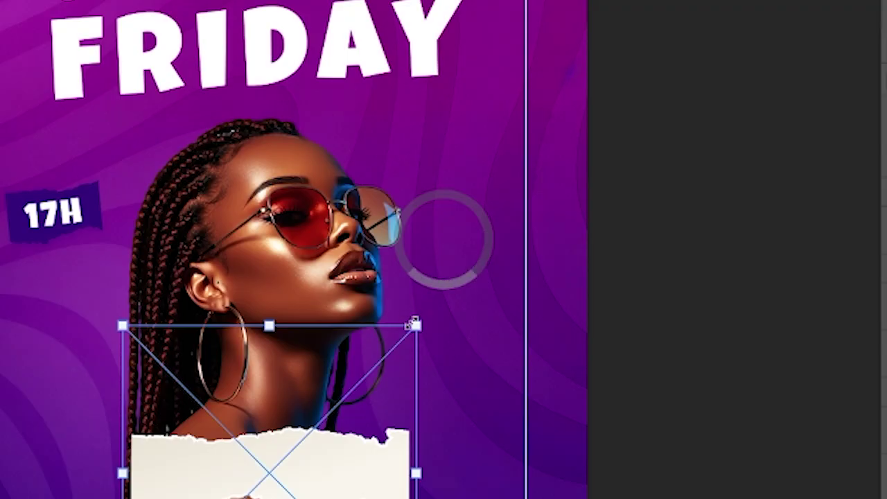
Enlarge the torn paper to about the width between the vertical guides, rotate it about -1.4°, and position it across her shoulders.
drag(415, 325, 550, 252)
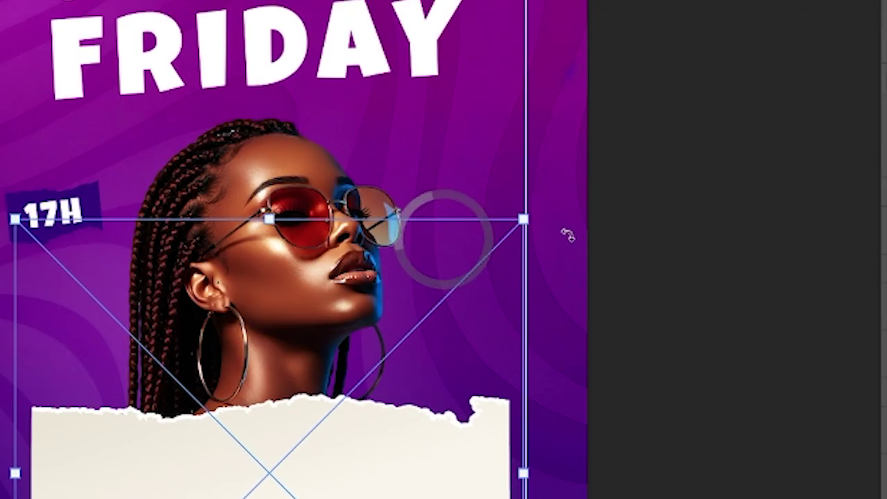
drag(567, 229, 570, 223)
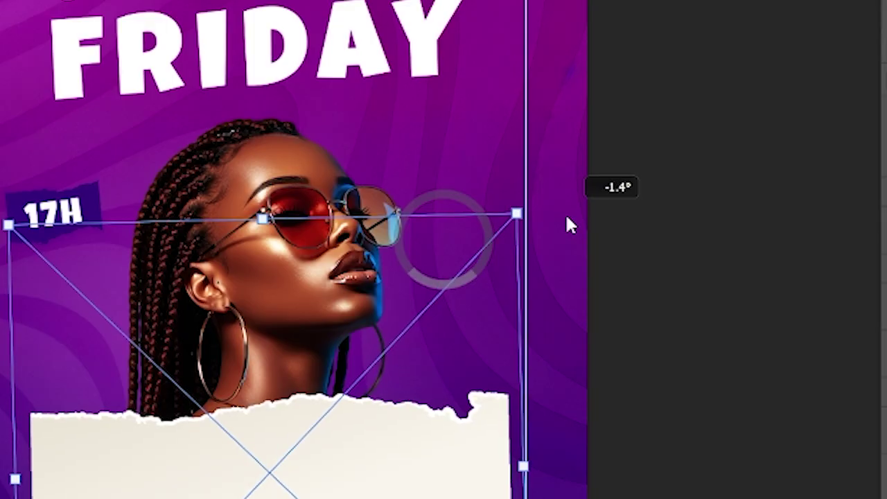
drag(358, 445, 342, 476)
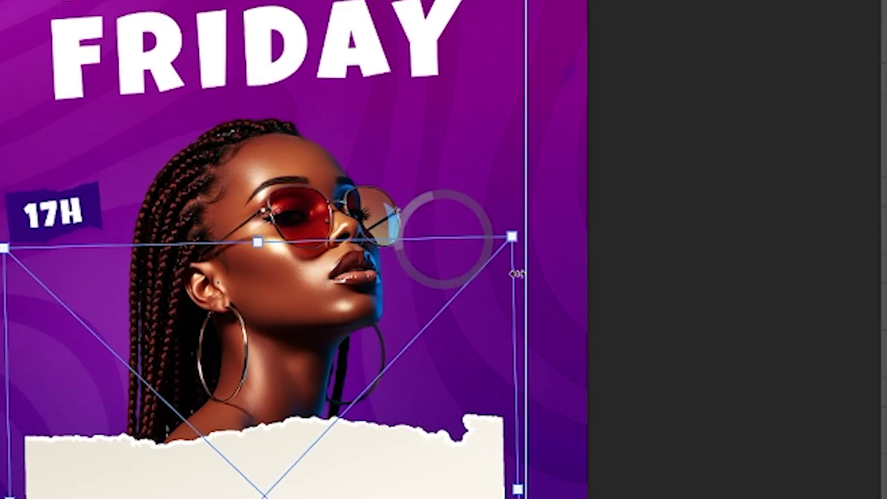
drag(532, 225, 534, 223)
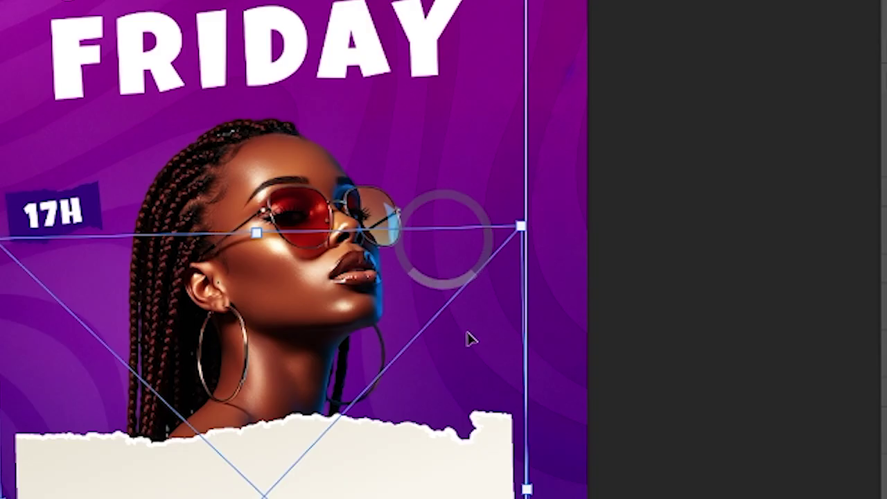
mouse_move(407, 449)
mouse_down()
mouse_move(402, 442)
mouse_move(405, 449)
mouse_up()
key(Return)
Start a new text layer above the portrait and copy the venue name "Skyline Lounge" from the Word brief.
drag(468, 183, 505, 210)
drag(393, 356, 418, 313)
ctrl+click(402, 366)
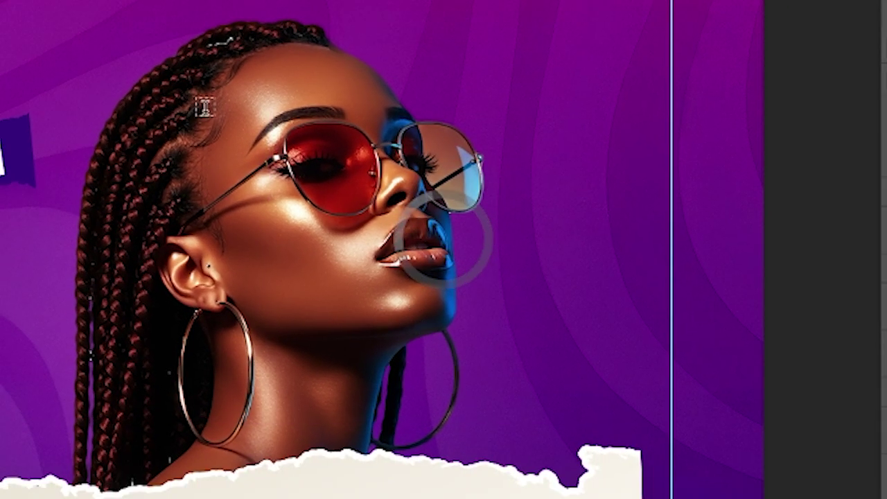
click(461, 40)
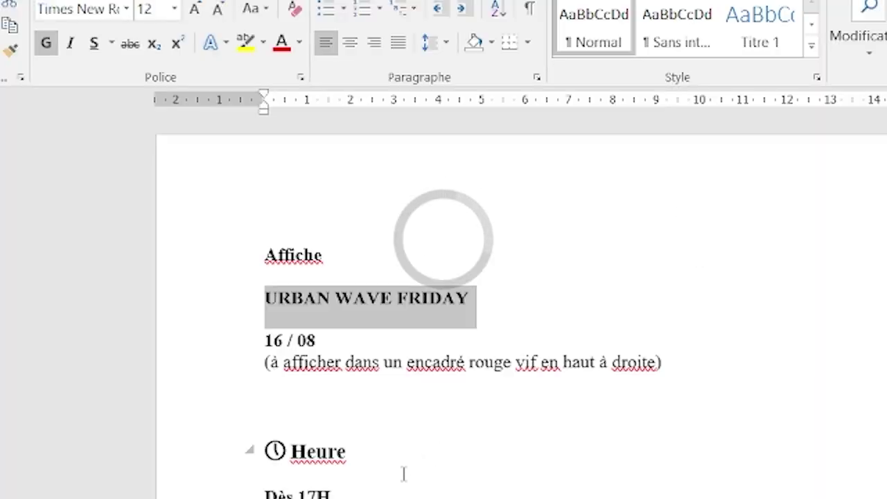
scroll(444, 237, down, 5)
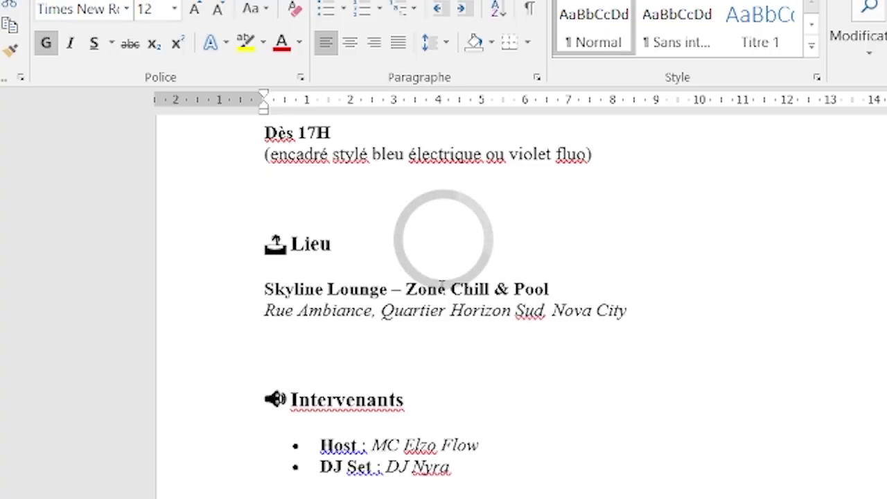
drag(385, 289, 215, 286)
key(ctrl+c)
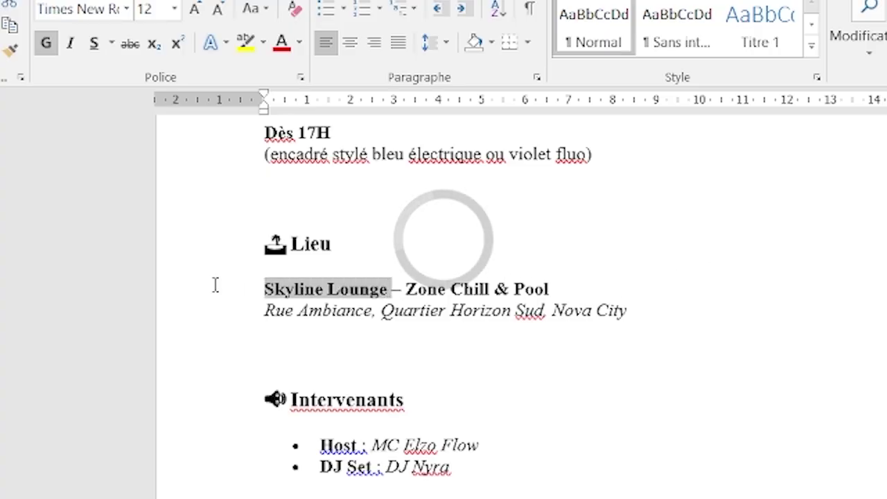
Switch back to Photoshop, replace the placeholder text with "Skyline Lounge", and move the text down onto the torn paper.
key(alt+Tab)
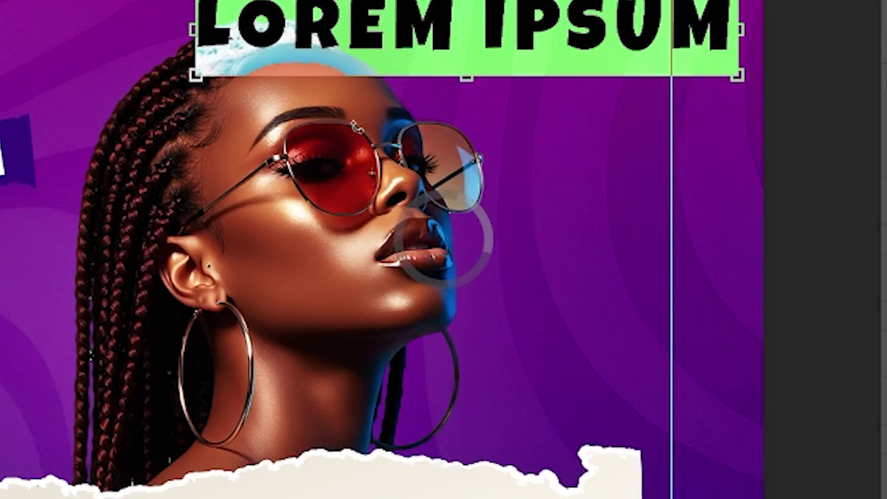
key(ctrl+v)
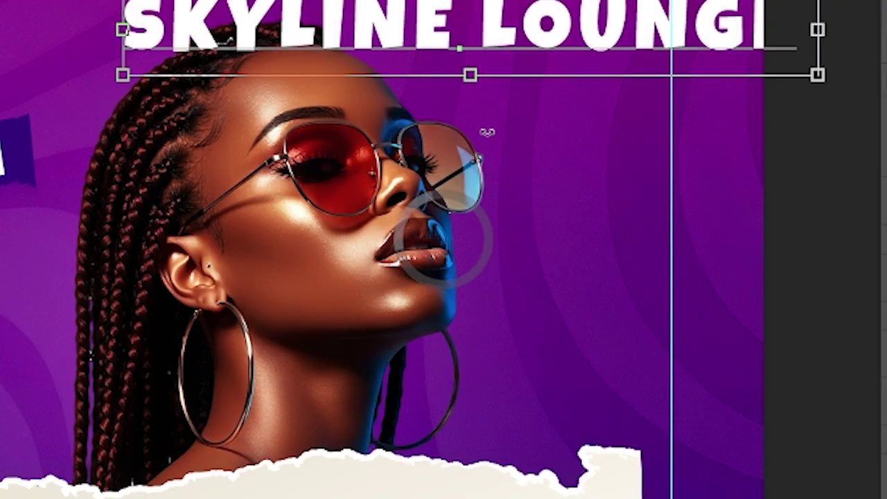
key(ctrl+Return)
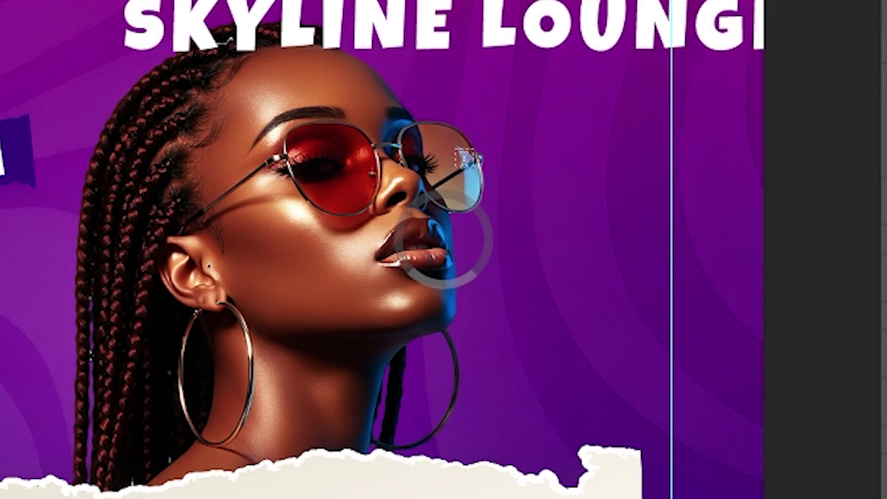
drag(490, 48, 326, 493)
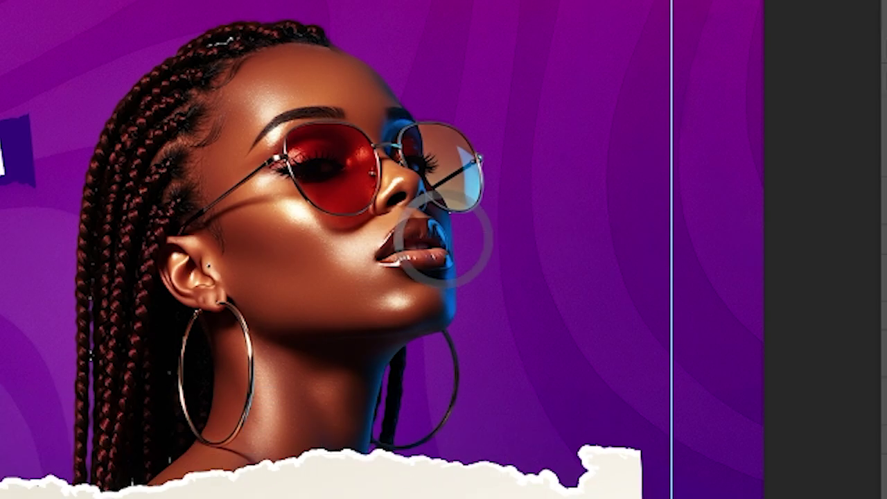
mouse_move(584, 497)
mouse_down()
mouse_move(613, 497)
mouse_move(575, 498)
mouse_up()
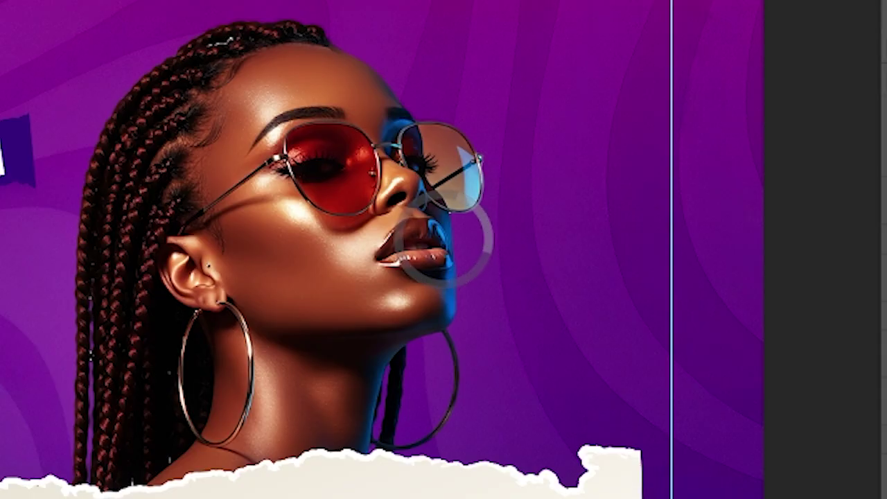
drag(491, 497, 491, 498)
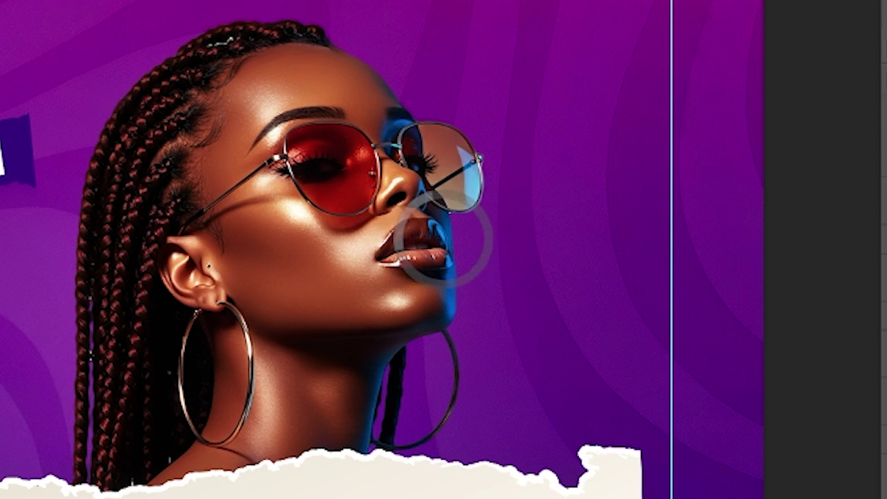
Change the Skyline Lounge text color to the dark indigo sampled from the 17H box.
click(23, 159)
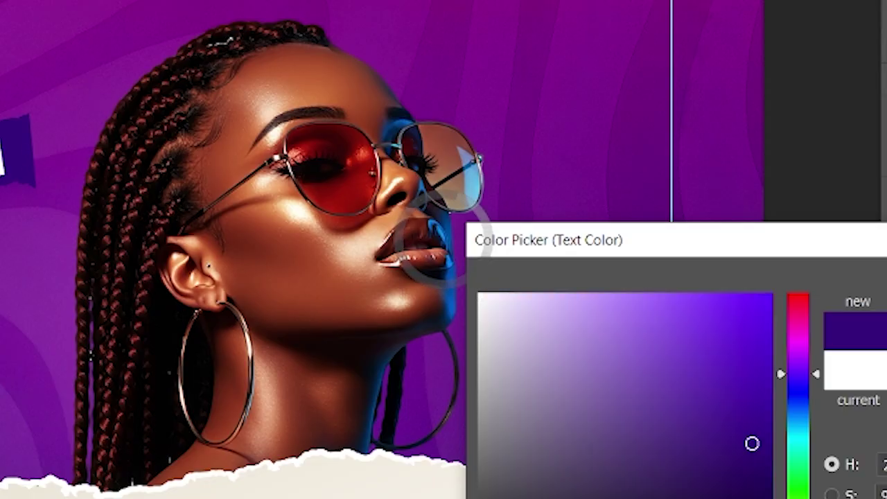
key(Return)
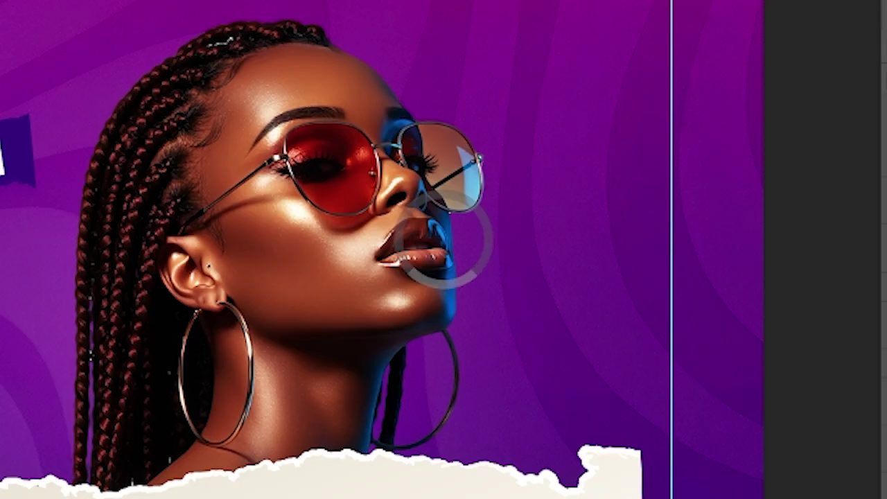
click(210, 1)
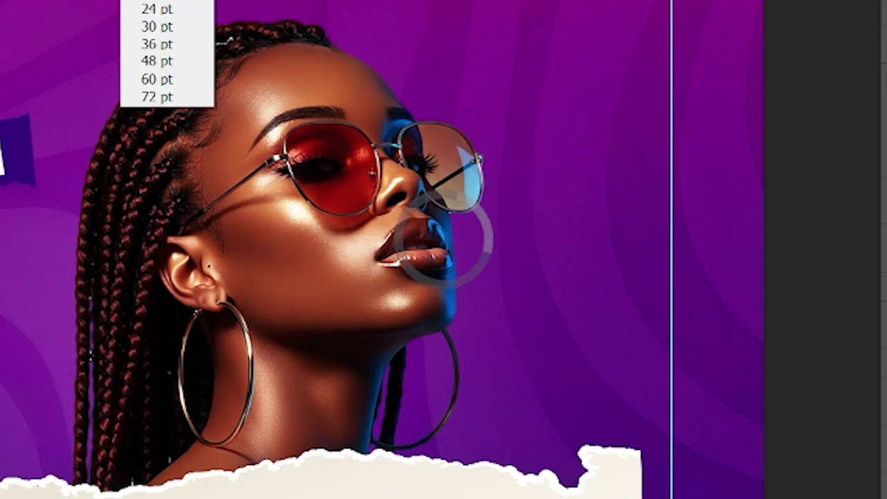
click(157, 190)
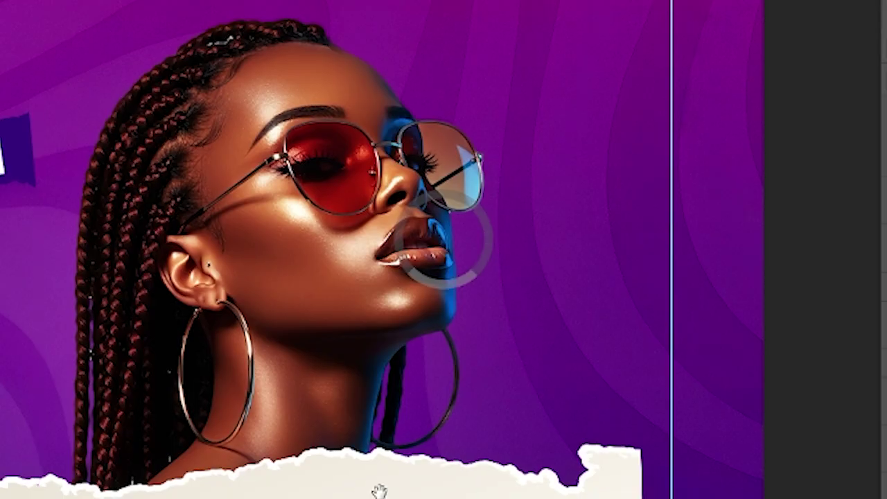
Switch to the Word brief and copy the full host line, including the "Host" label and the performer's name.
drag(379, 491, 388, 475)
alt+click(390, 409)
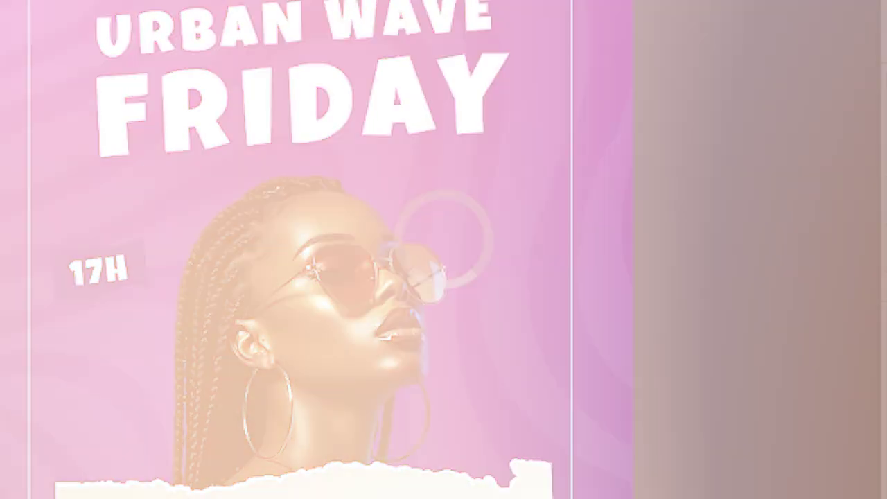
key(alt+Tab)
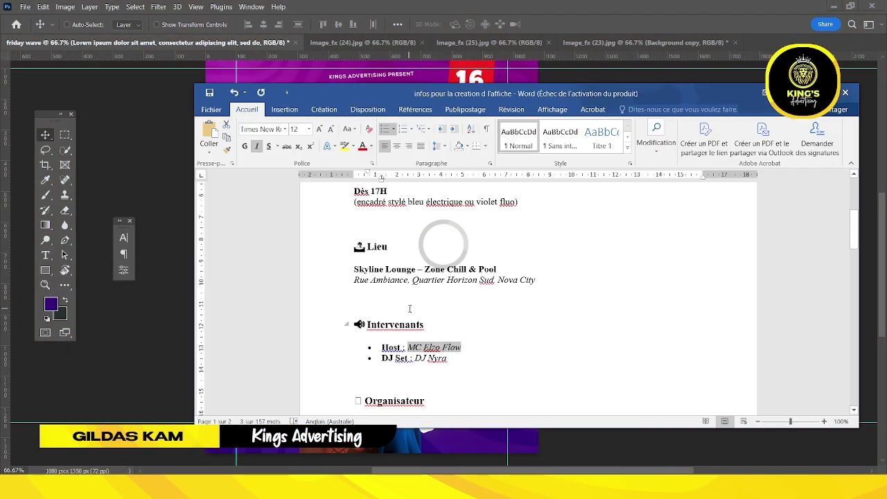
click(419, 349)
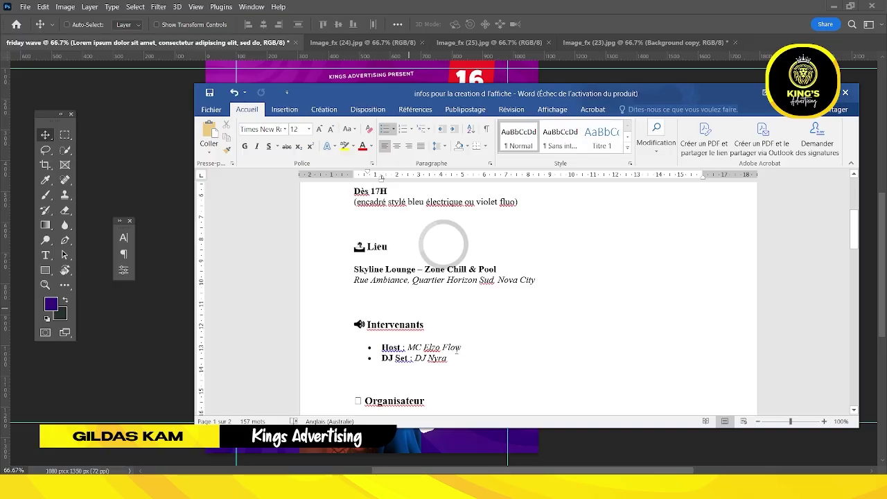
drag(463, 347, 381, 347)
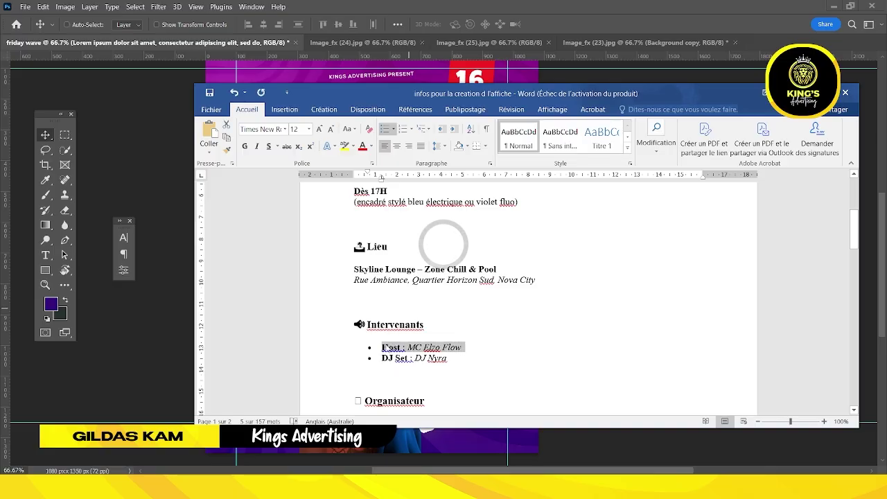
Switch back to Photoshop and create a white 16 pt placeholder text layer beside the woman's neck.
key(alt+Tab)
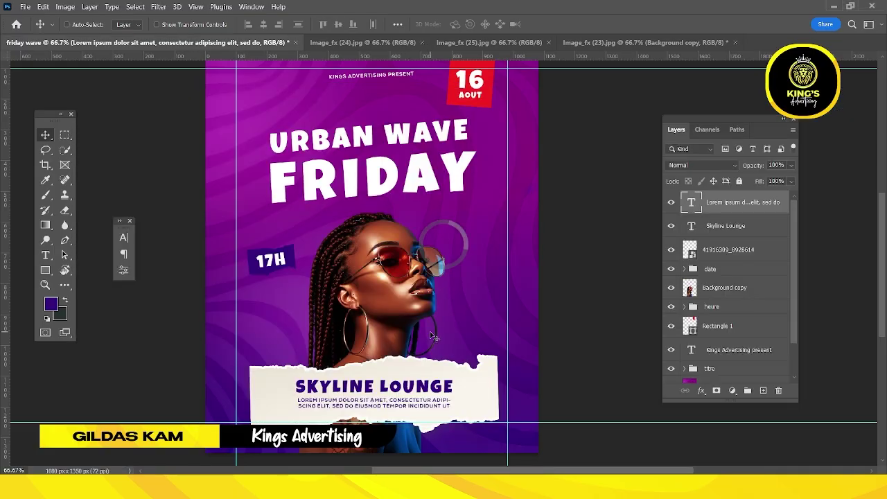
key(t)
click(463, 301)
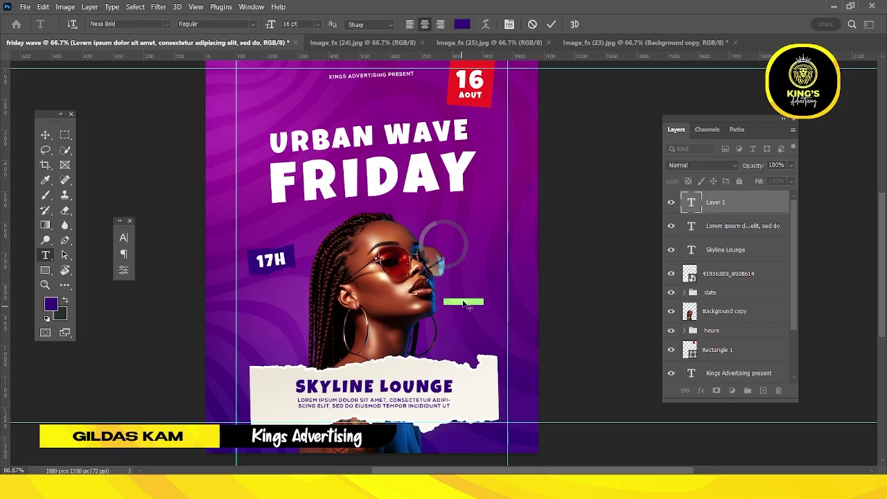
click(462, 24)
mouse_move(520, 337)
mouse_down()
mouse_move(495, 287)
mouse_move(433, 256)
mouse_up()
click(723, 267)
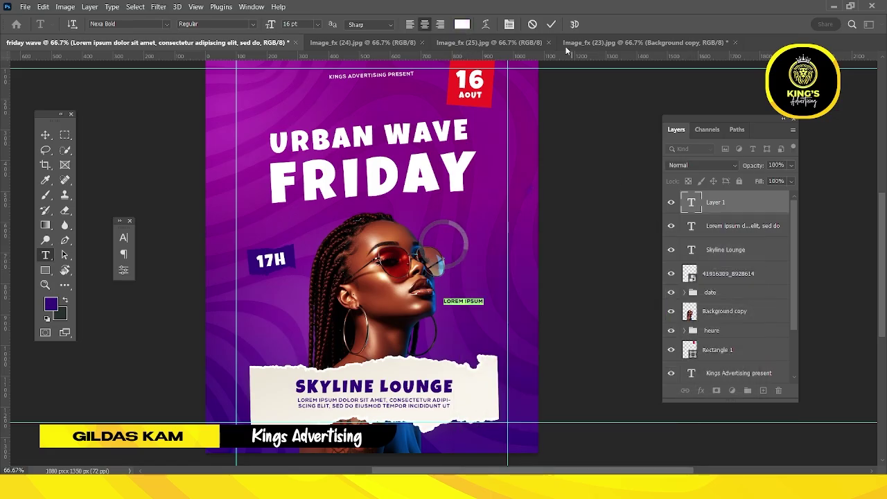
click(551, 24)
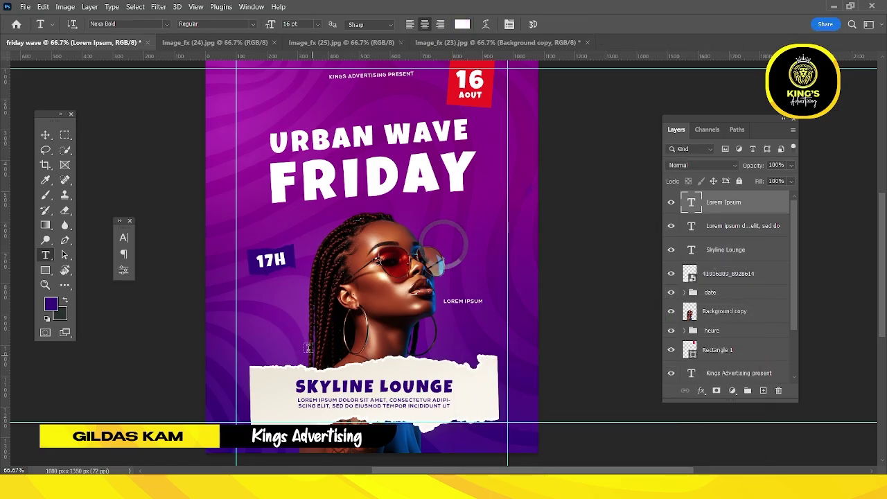
Replace the placeholder with the copied host line, separate label and name with a slash, and set the font to Luckiest Guy.
double_click(682, 204)
text(HOST : MC ELZO FLOW)
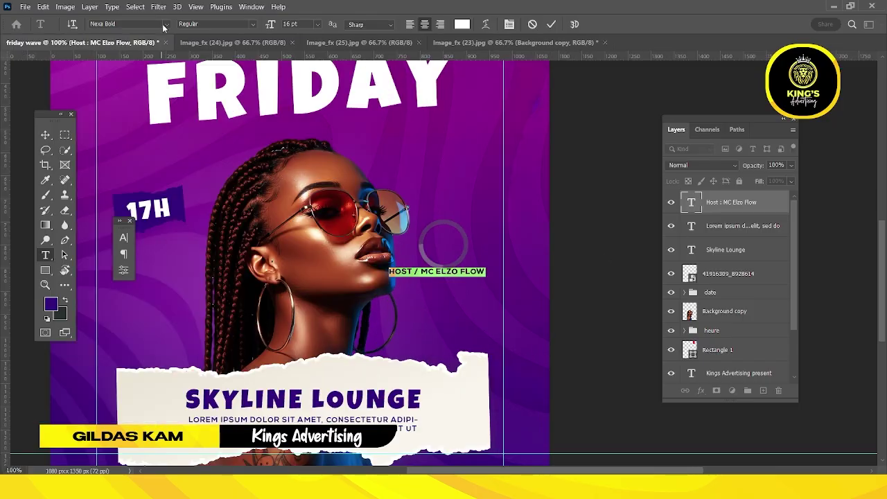
click(166, 25)
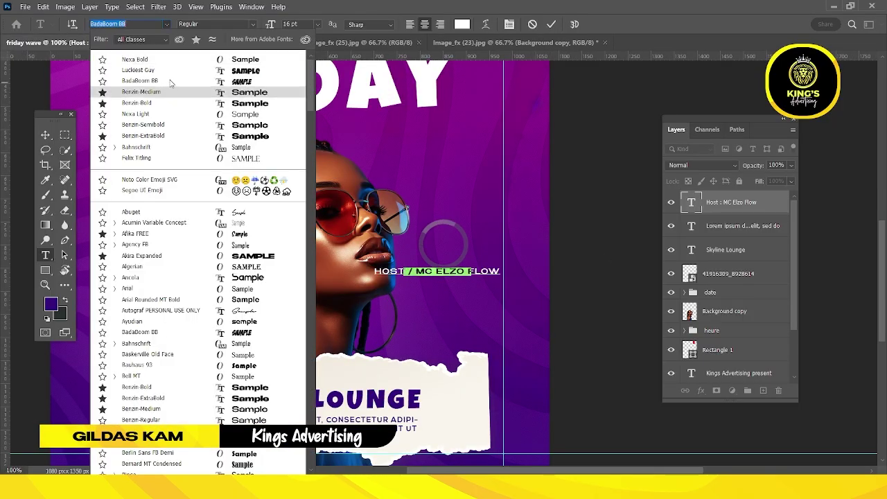
click(172, 72)
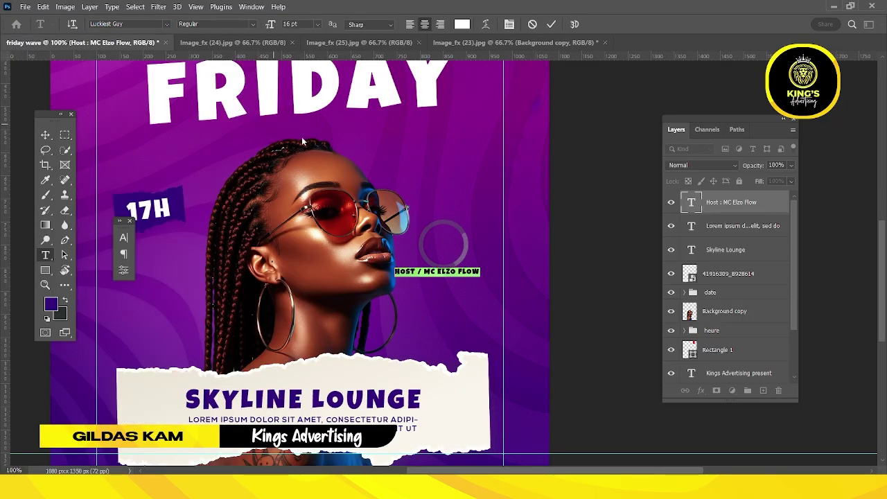
click(551, 24)
key(v)
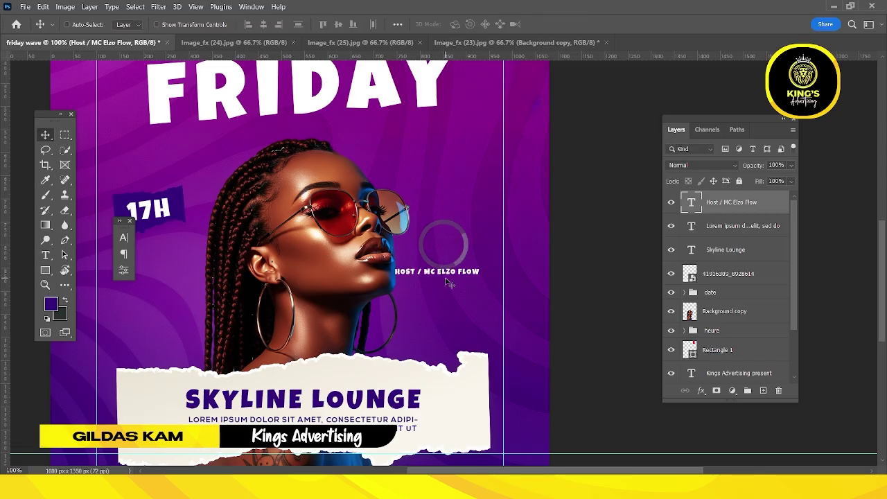
Copy the "Host" prefix and remove it with its slash from the text, leaving only the performer's name.
key(ctrl+plus)
key(t)
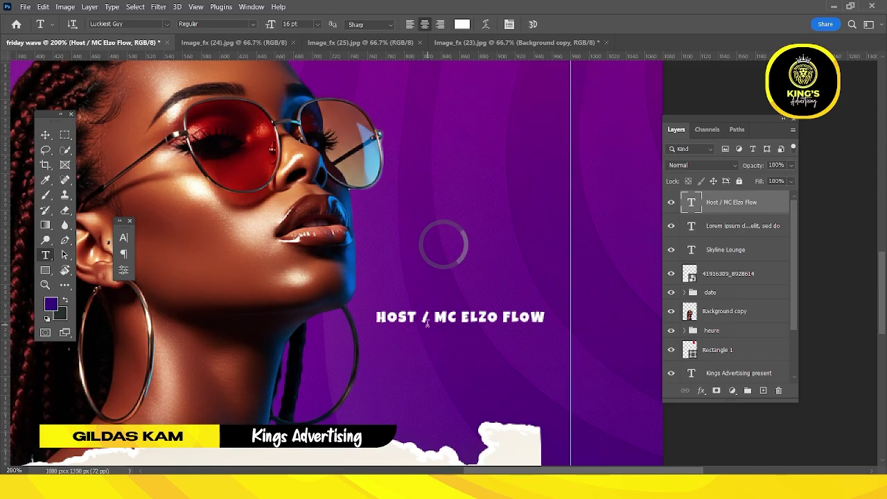
drag(428, 320, 362, 337)
key(ctrl+c)
key(BackSpace)
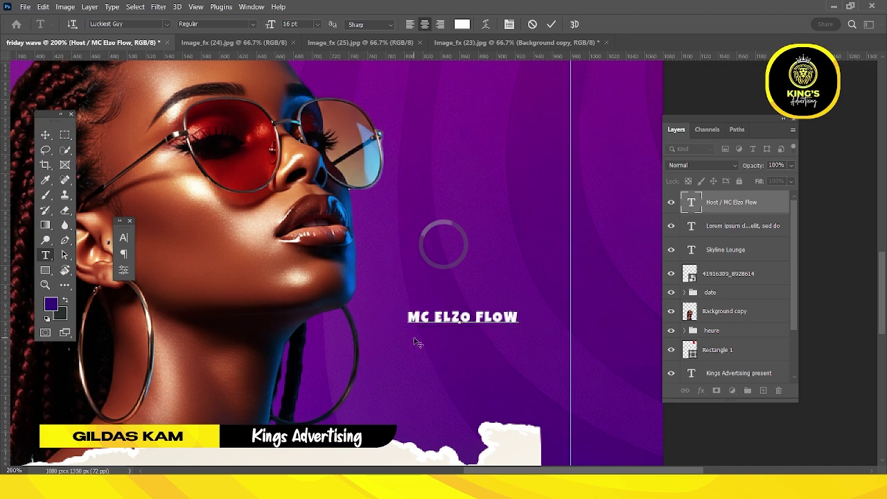
click(550, 24)
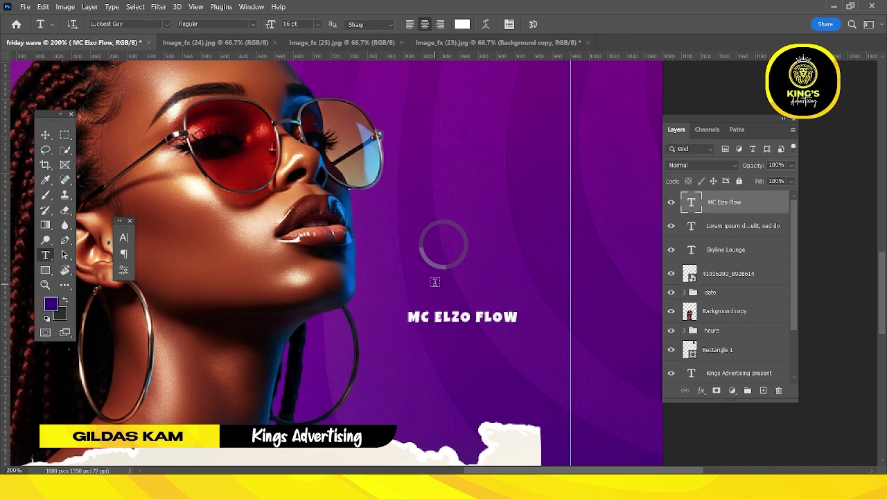
Add a separate "Host Dj" text layer and position it centered directly above the performer's name.
click(435, 282)
key(ctrl+v)
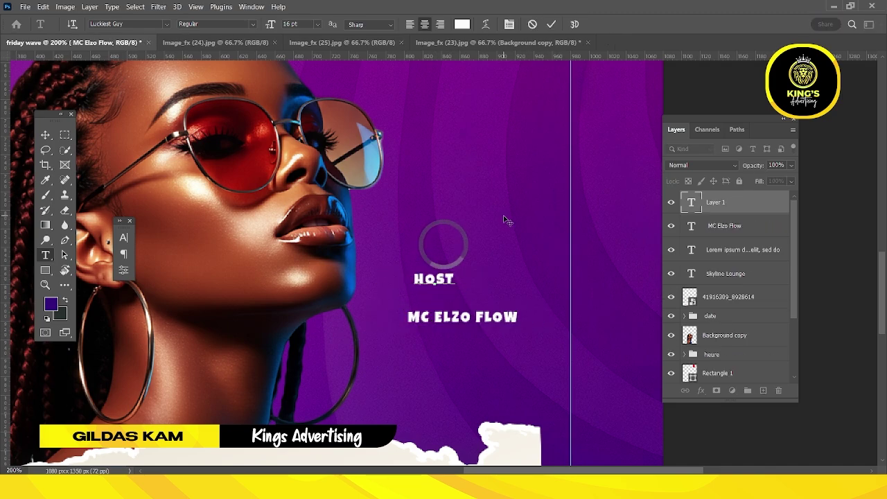
key(ctrl+Return)
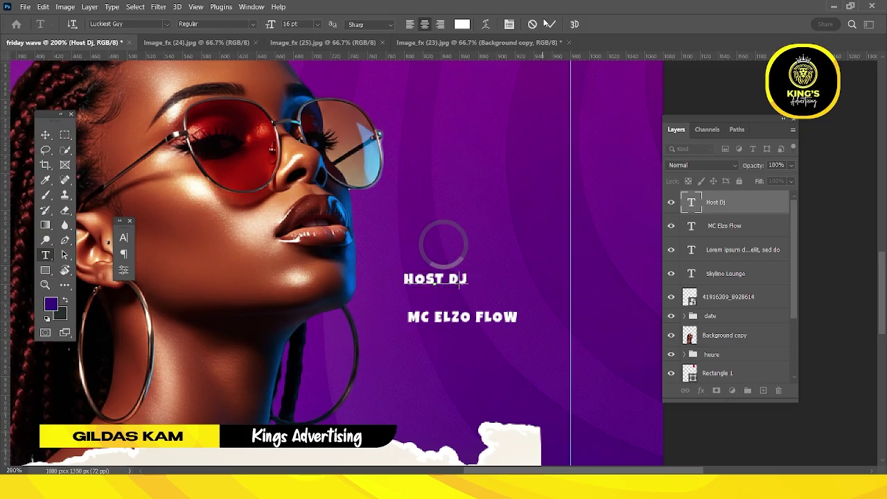
click(549, 23)
click(46, 135)
drag(426, 280, 456, 300)
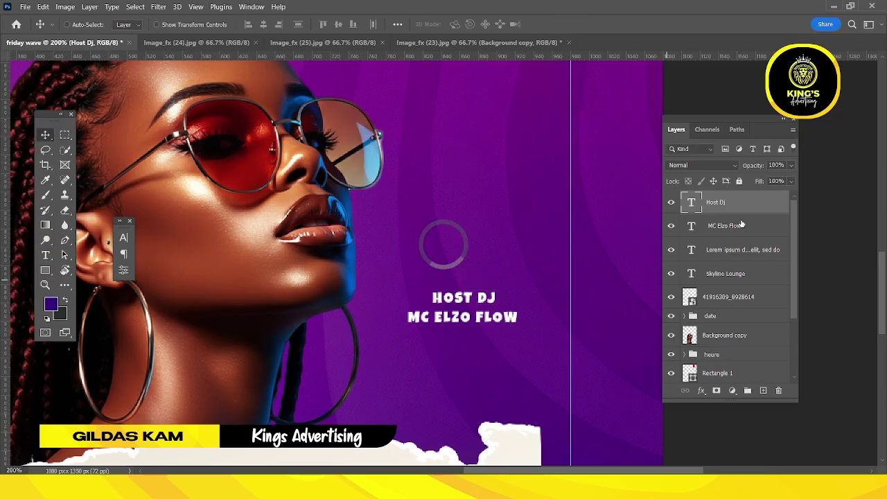
Add an outside stroke to the Host Dj text in the red sampled from the date box.
right_click(733, 203)
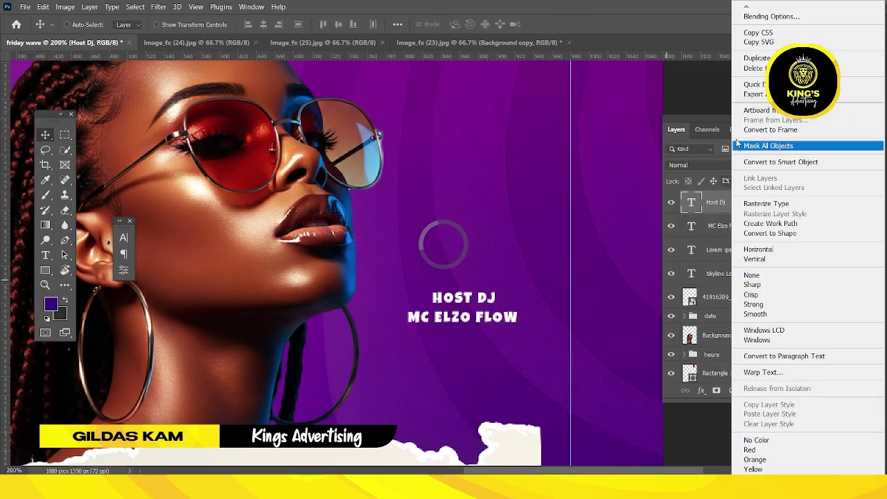
click(760, 17)
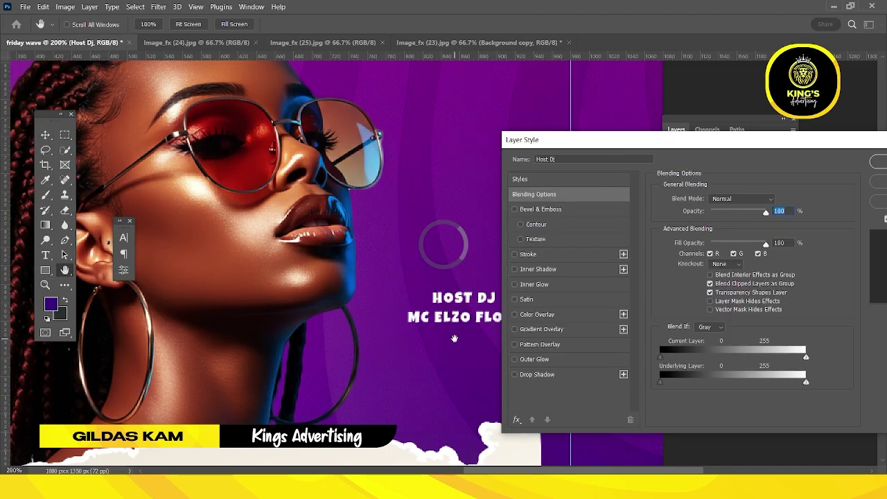
click(528, 255)
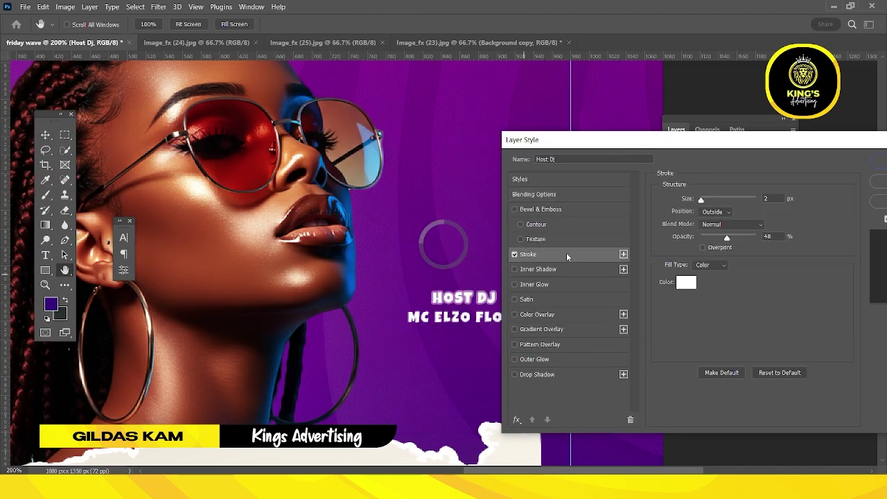
click(684, 282)
scroll(354, 284, down, 2)
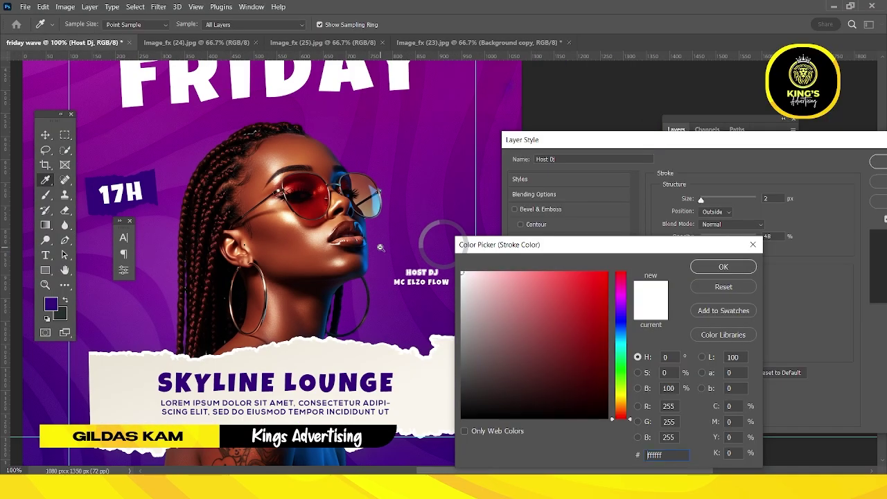
scroll(354, 284, up, 2)
click(390, 76)
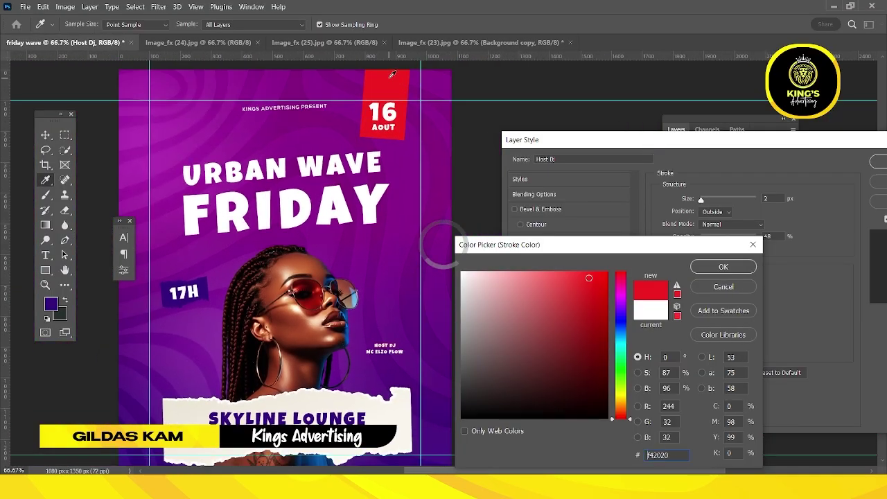
click(720, 266)
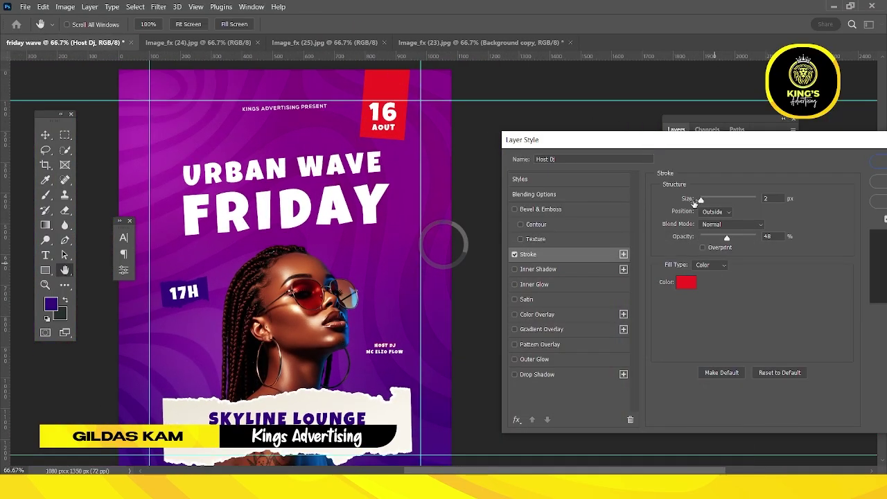
Set the Host Dj stroke to 6 px size and 100% opacity and apply the layer style.
drag(647, 149, 566, 151)
scroll(382, 342, up, 2)
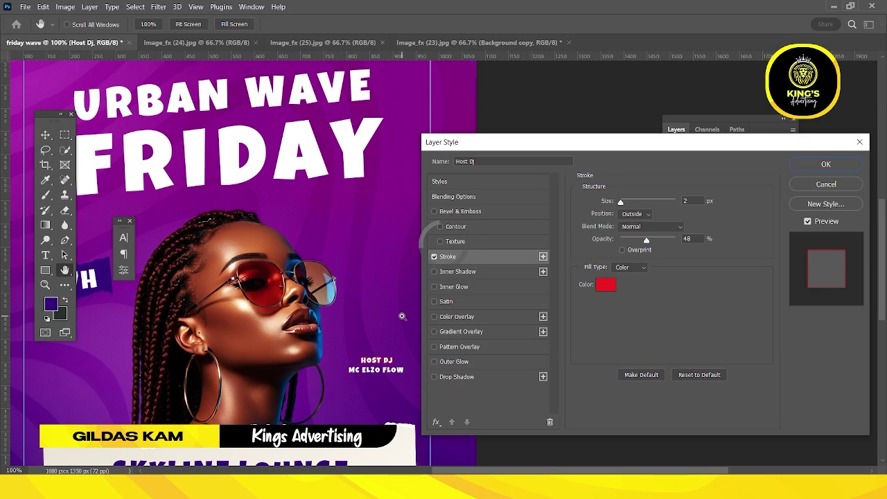
drag(382, 342, 388, 264)
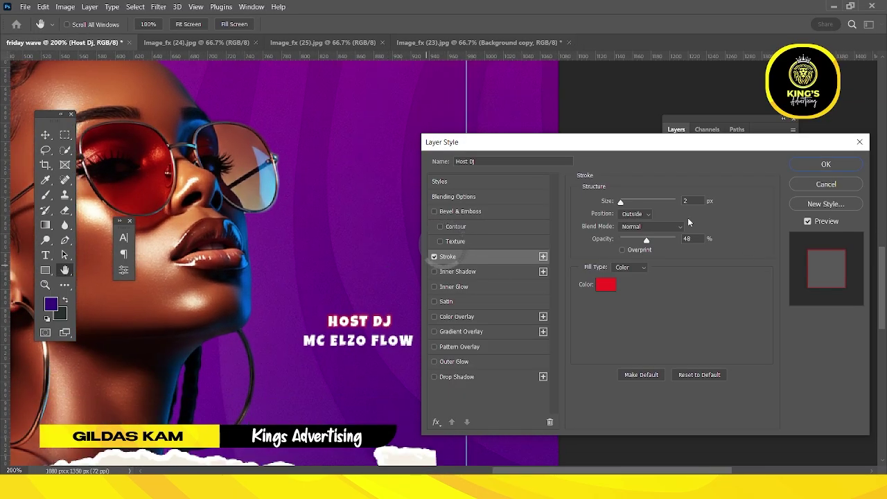
drag(621, 203, 622, 205)
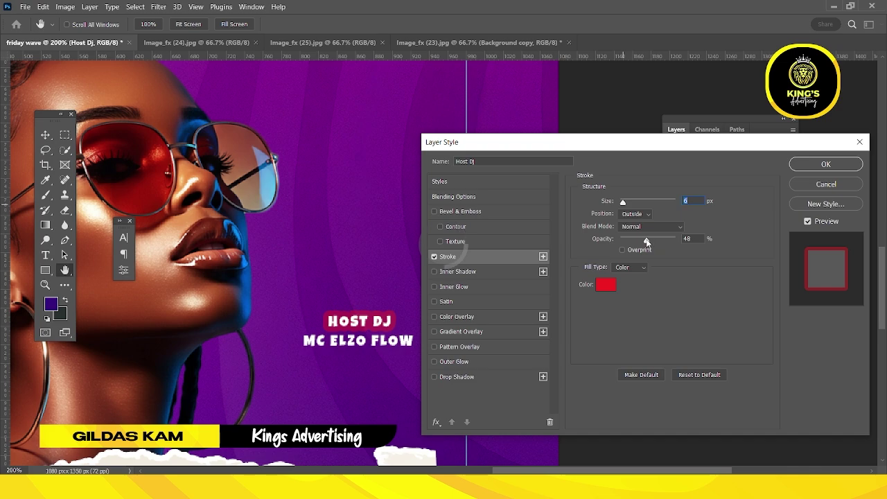
drag(647, 241, 705, 239)
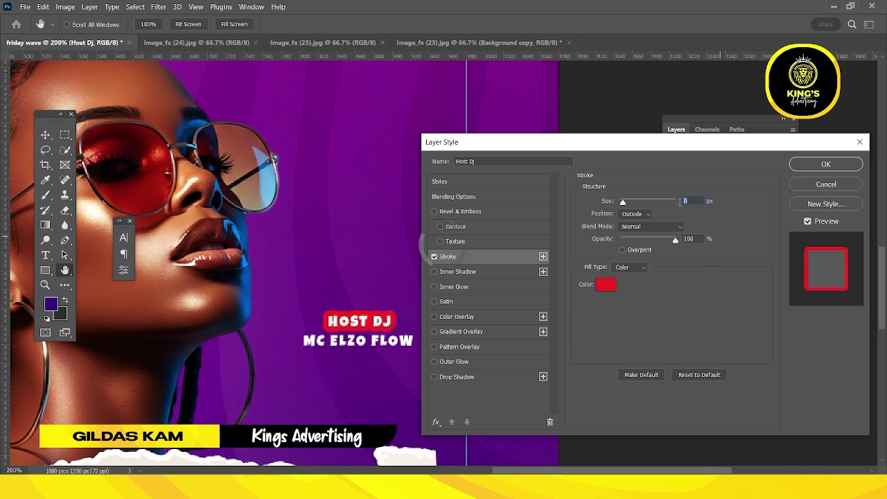
key(Return)
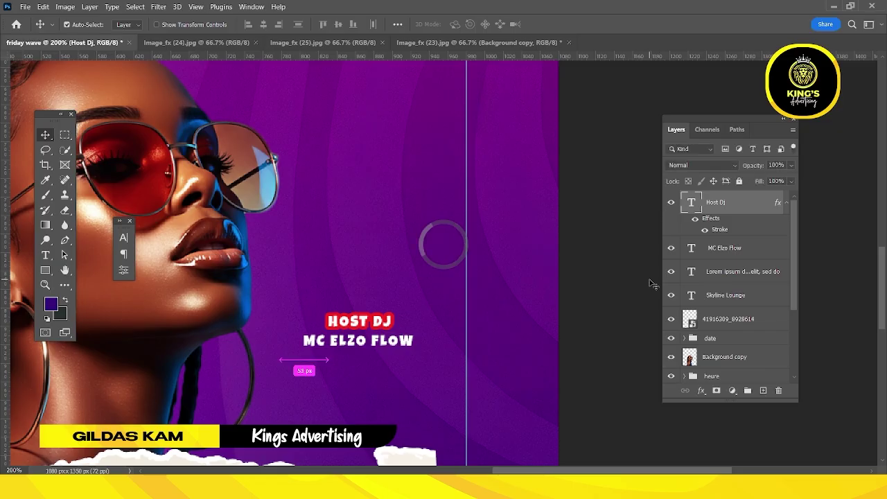
Duplicate the Host Dj label, place the copy below the performer's name, and copy "DJ Set" from the Word brief.
key(ctrl+j)
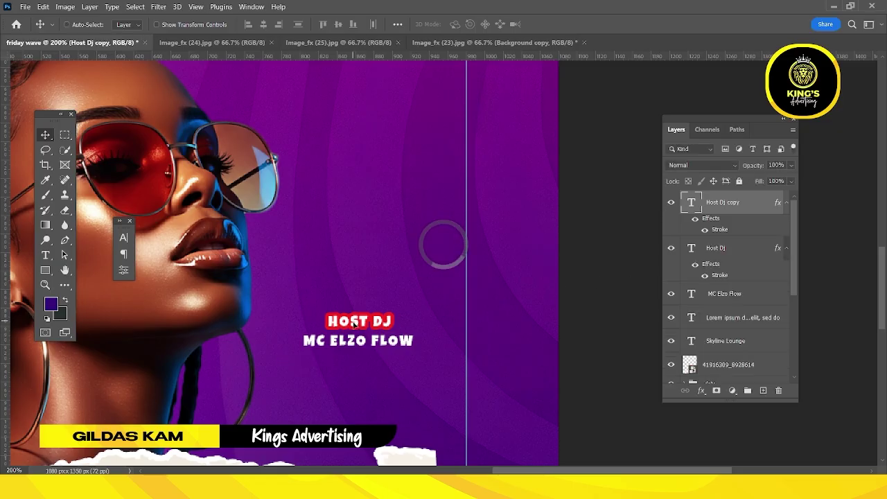
drag(353, 322, 356, 361)
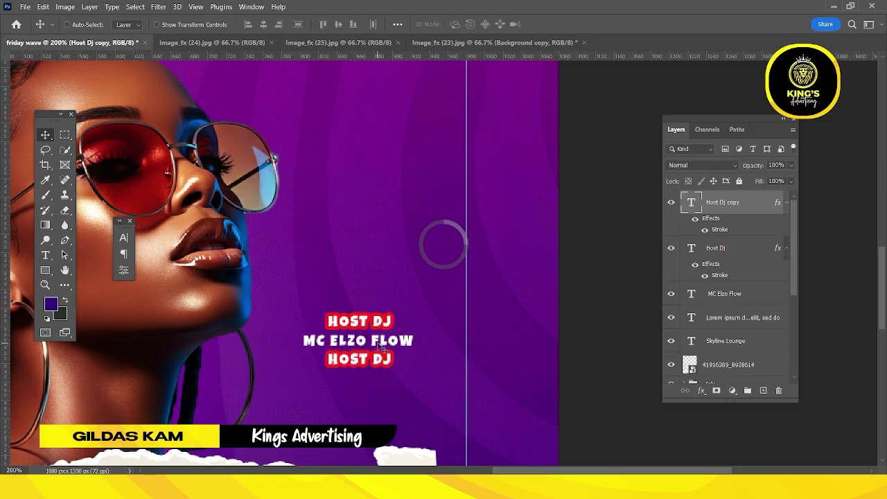
key(alt+Tab)
drag(410, 359, 372, 366)
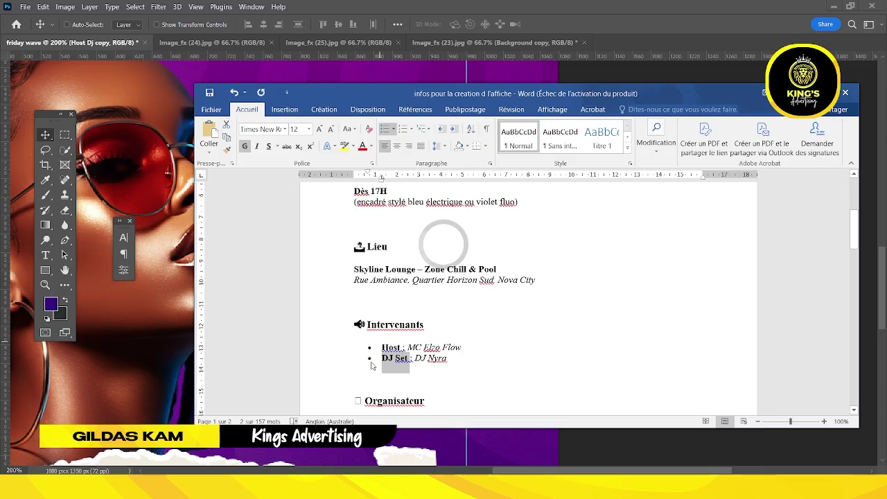
Replace the lower label's text with "DJ Set", remove its pasted bullet, and duplicate the performer's name beneath it.
key(alt+Tab)
key(t)
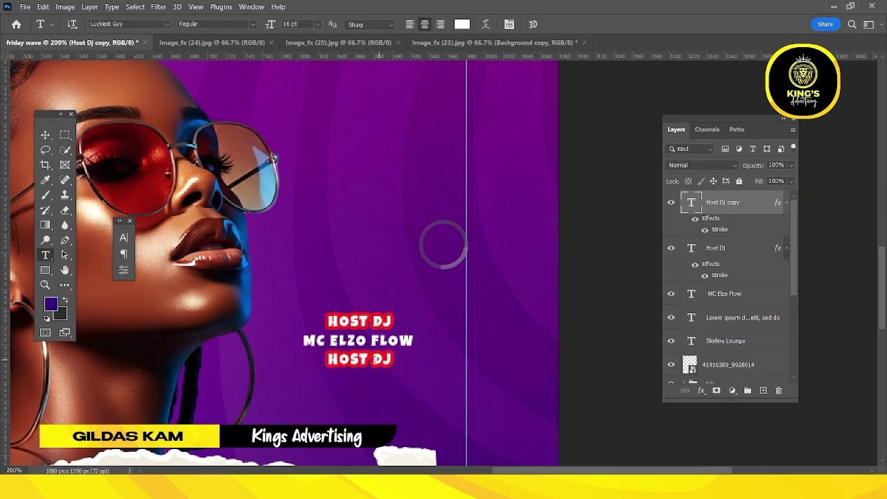
key(ctrl+a)
text(•	DJ SET)
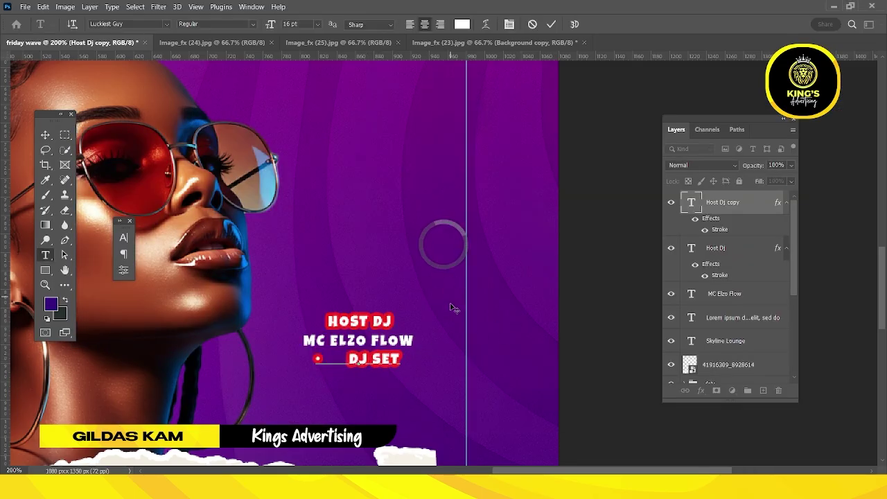
drag(347, 360, 170, 372)
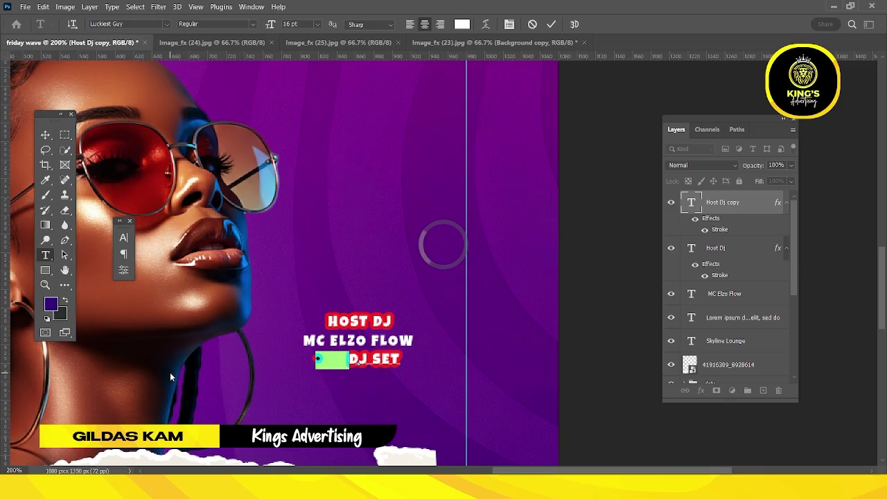
key(BackSpace)
click(402, 343)
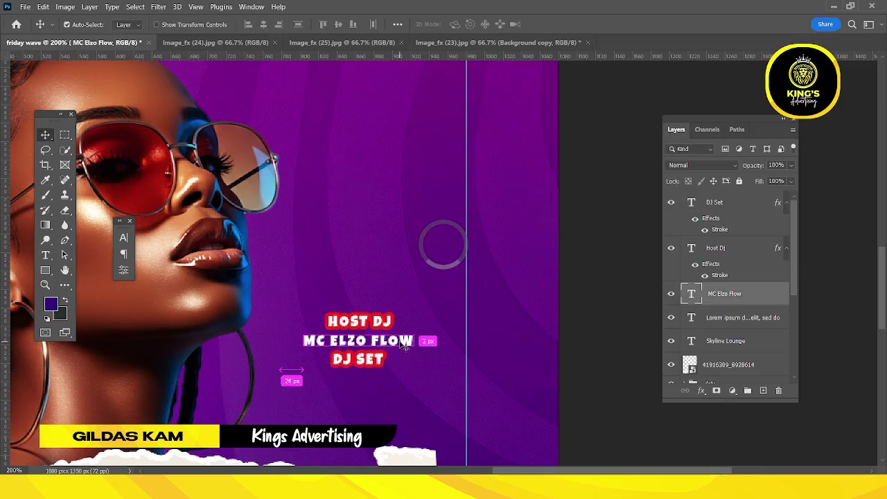
drag(404, 345, 404, 383)
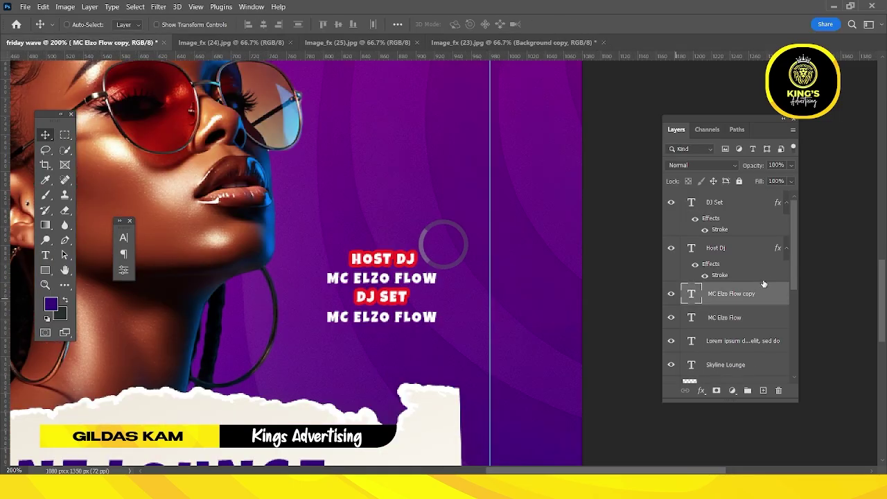
Group the four host and DJ credit text layers into a group named "dj" and collapse it.
shift+click(735, 317)
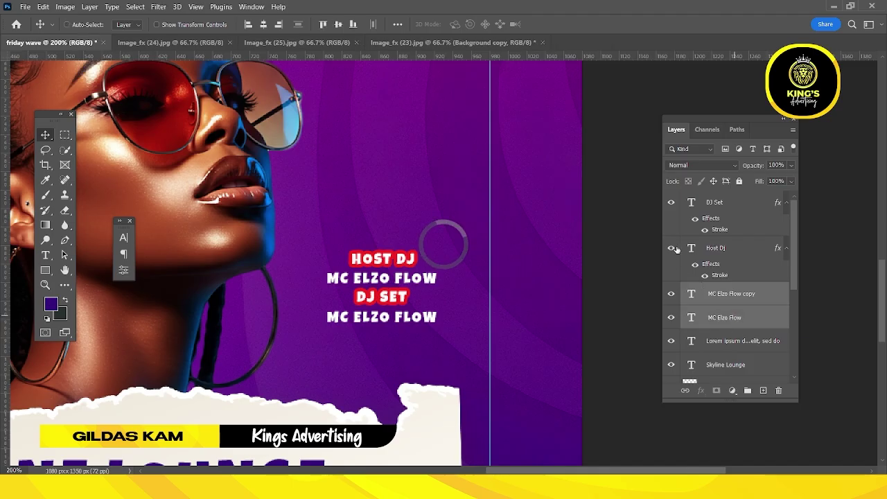
shift+click(735, 250)
shift+click(725, 203)
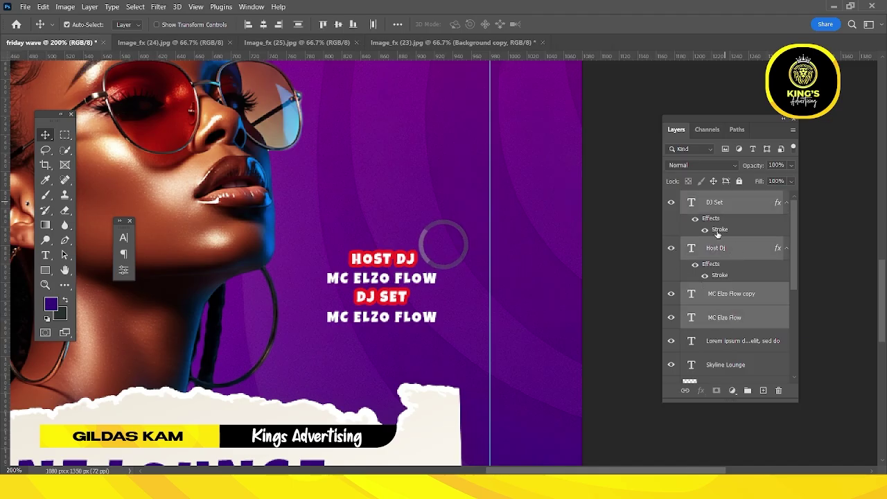
key(ctrl+g)
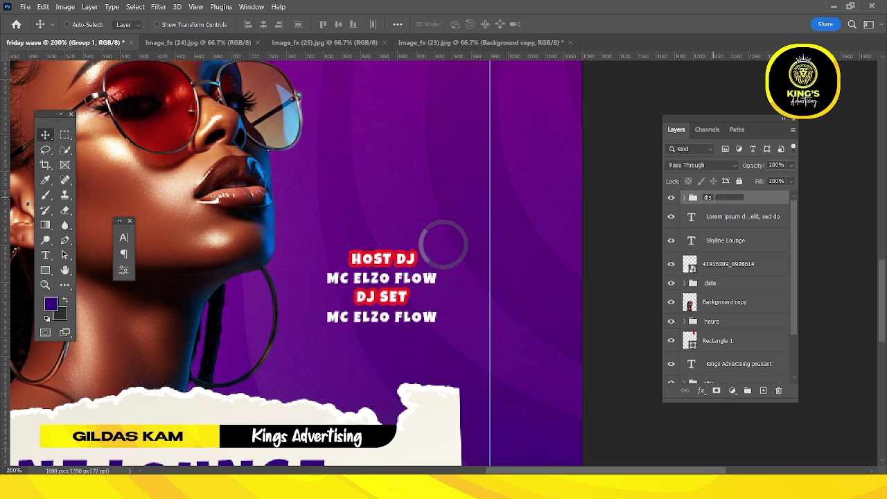
key(BackSpace)
key(Return)
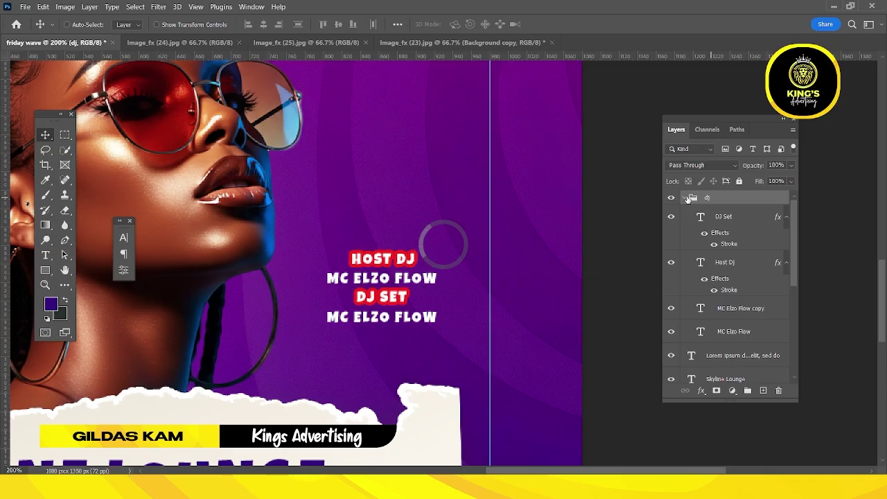
click(685, 198)
Tilt the dj group about 7° counterclockwise and enlarge it slightly beside the portrait, above the torn paper.
key(ctrl+t)
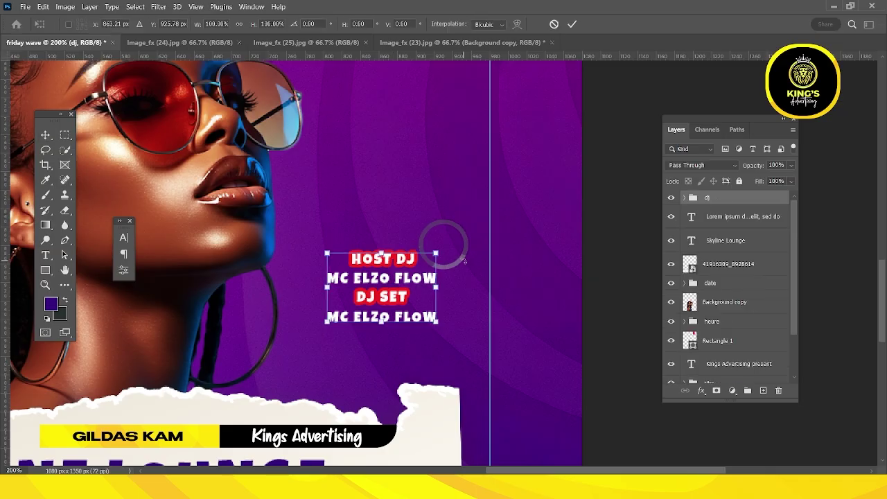
drag(464, 261, 487, 229)
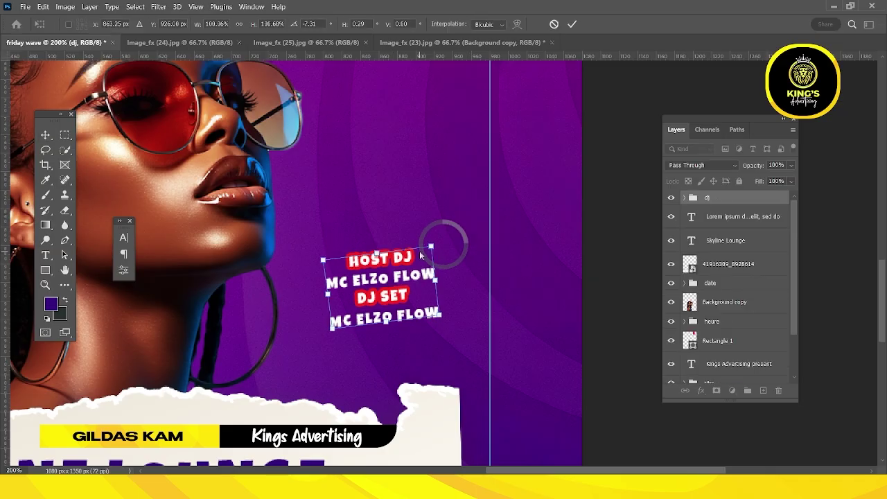
click(572, 25)
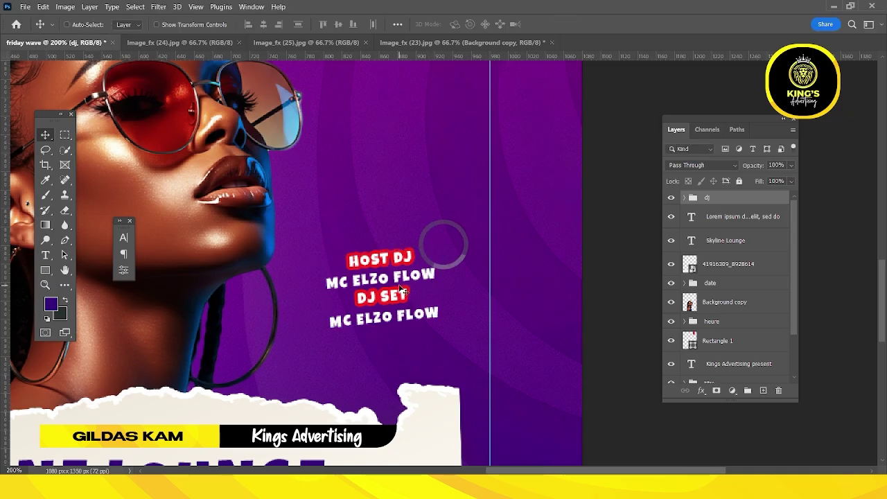
key(ctrl+t)
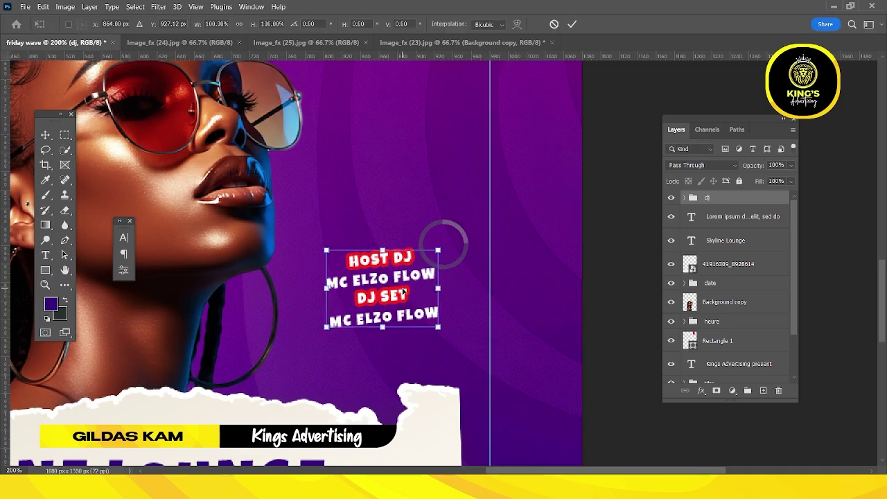
drag(444, 250, 427, 342)
key(Return)
key(ctrl+minus)
key(ctrl+minus)
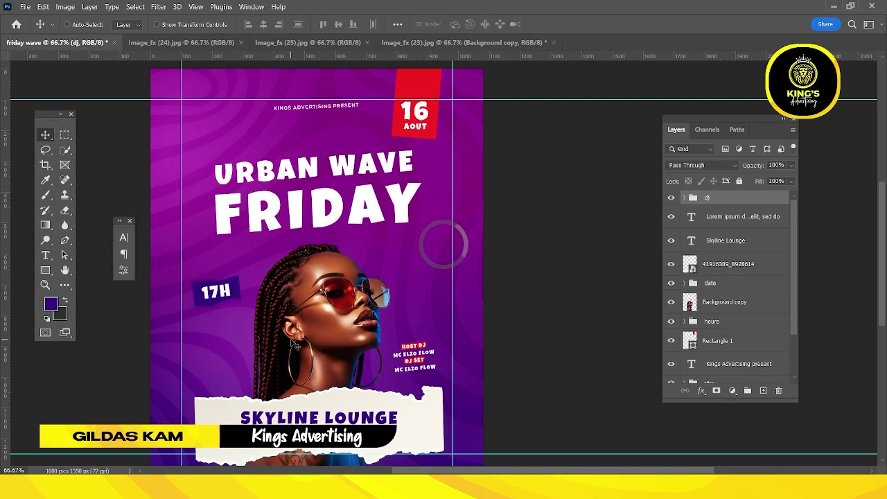
Select the whole heure group and move the 17H box slightly up and closer to the portrait's hair.
key(ctrl+minus)
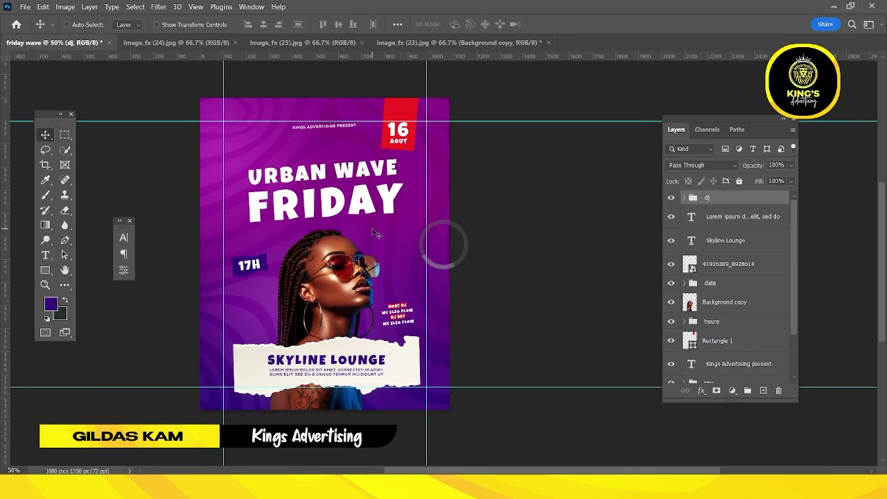
key(ctrl+plus)
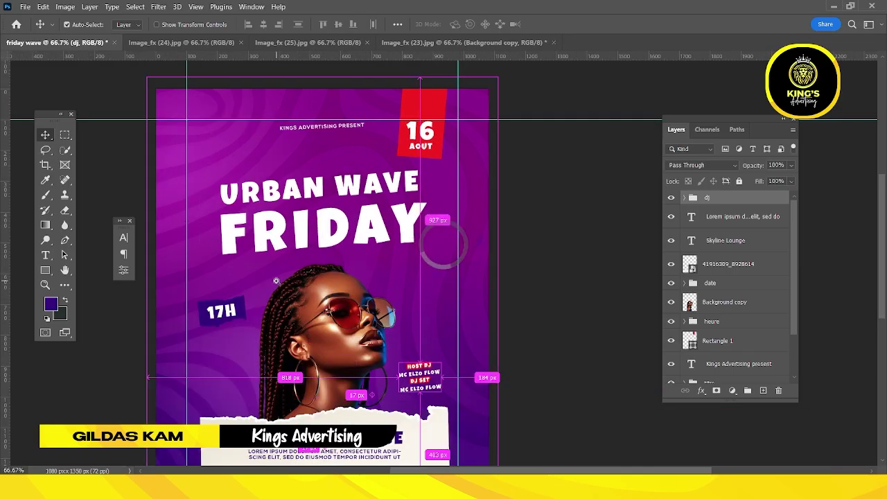
ctrl+click(226, 316)
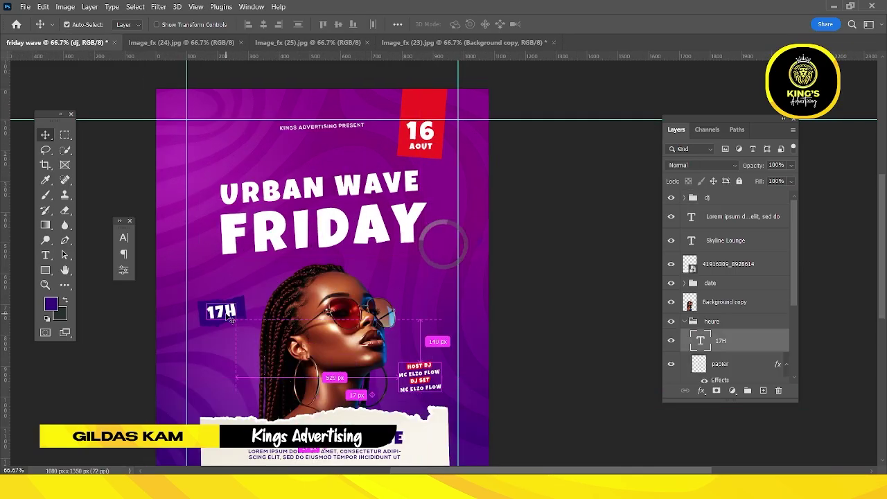
click(696, 323)
click(685, 322)
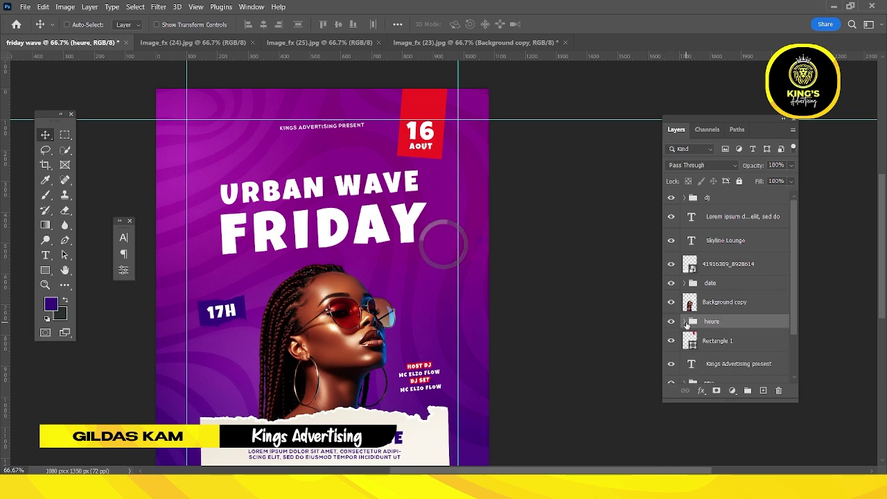
drag(234, 294, 247, 277)
key(ctrl+t)
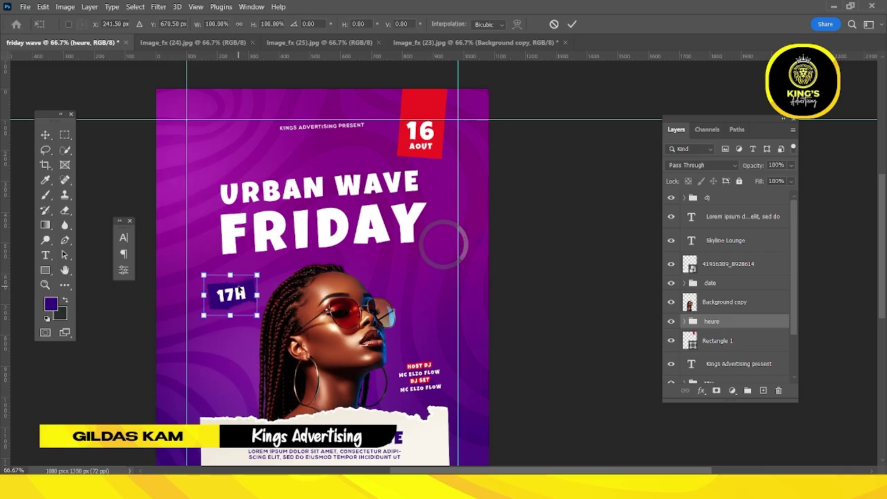
key(Return)
Enlarge the FRIDAY title text and shift it down so it meets the top of the portrait's head.
ctrl+click(373, 237)
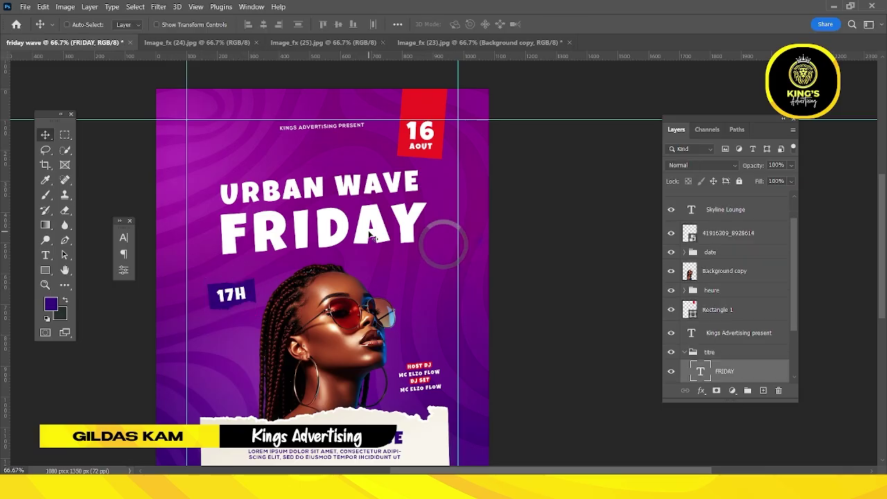
key(ctrl+t)
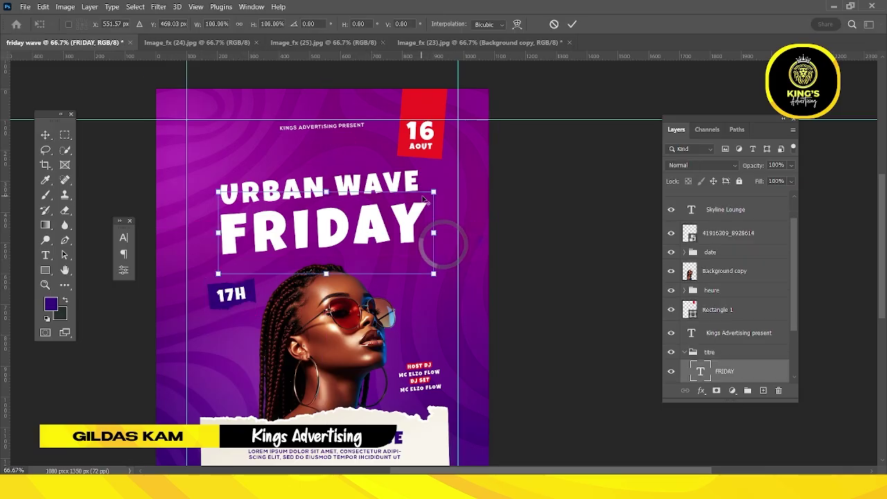
drag(434, 193, 452, 186)
drag(428, 213, 429, 232)
key(Return)
Scale the URBAN WAVE title text to about 113% so it better matches the width of FRIDAY.
ctrl+click(375, 185)
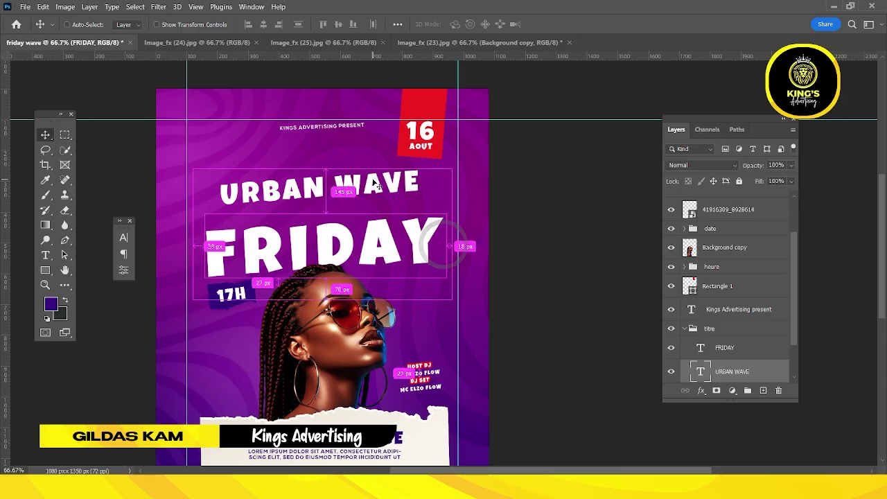
key(ctrl+t)
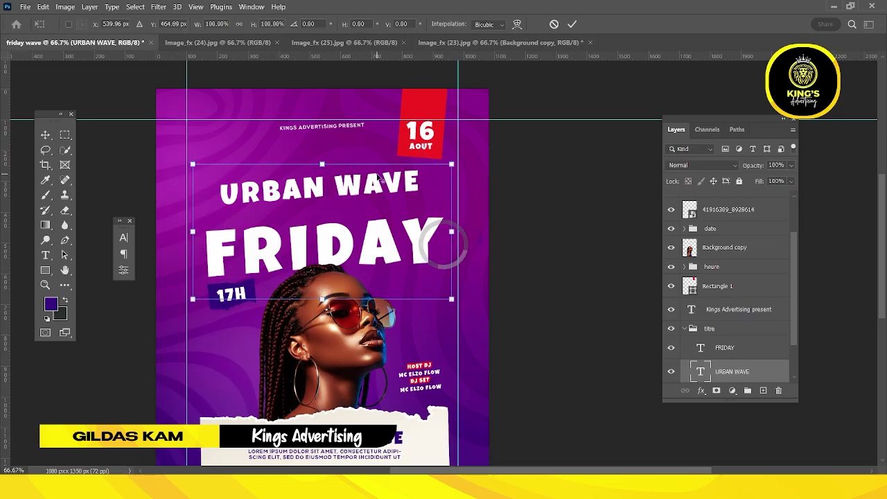
drag(456, 163, 470, 155)
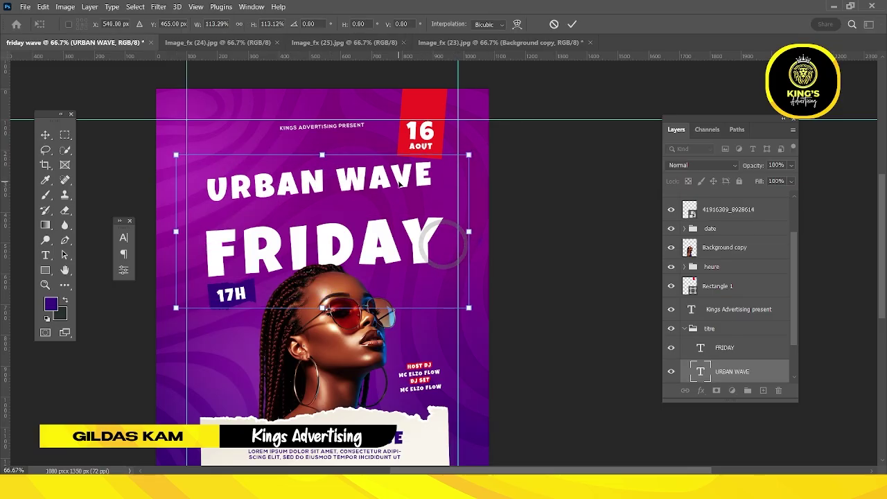
Move the URBAN WAVE title line down so it sits just above the FRIDAY text.
drag(397, 177, 398, 199)
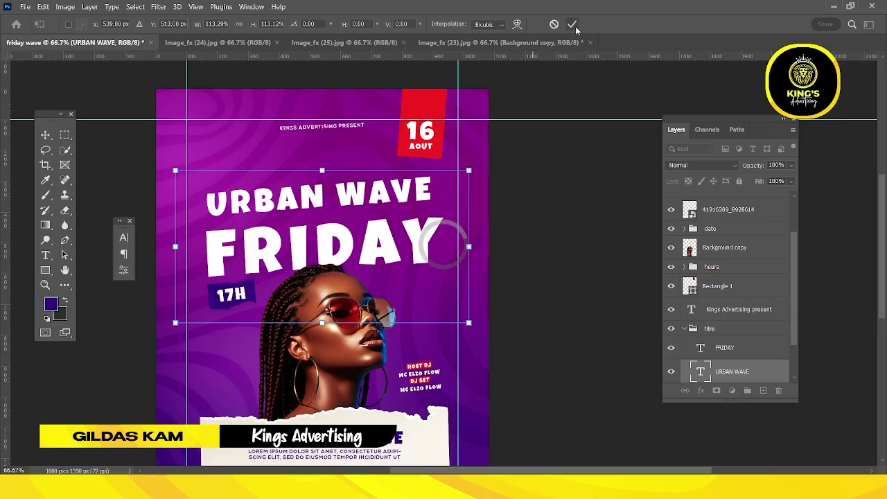
click(572, 23)
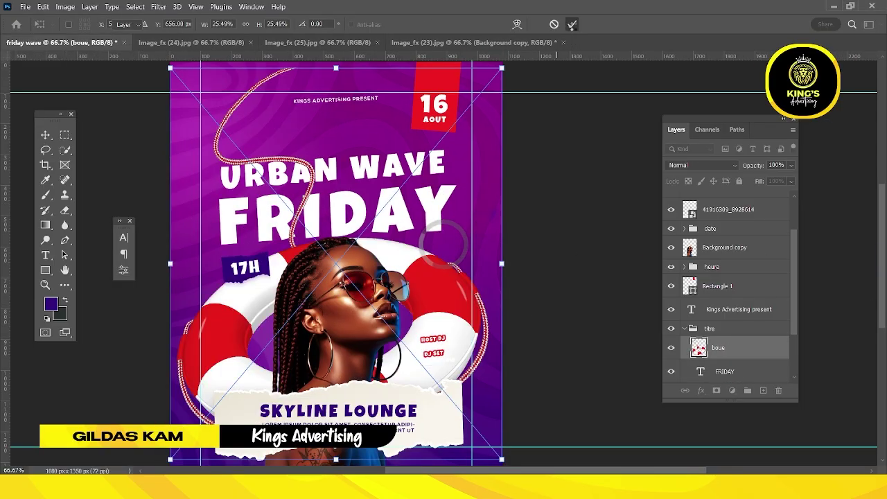
Scale the lifebuoy image to about 15% and position it behind the woman, partly cut off by the poster's left edge.
drag(451, 250, 310, 275)
drag(385, 291, 363, 251)
key(ctrl+t)
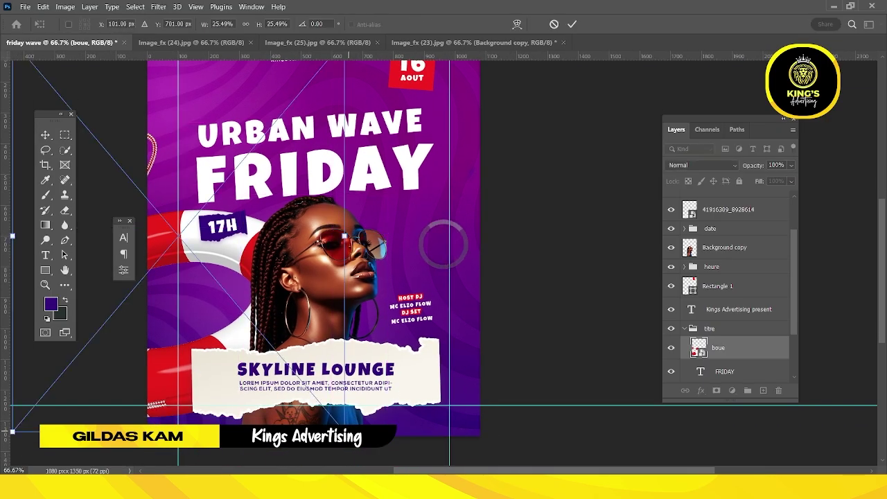
drag(345, 432, 275, 350)
drag(234, 316, 255, 326)
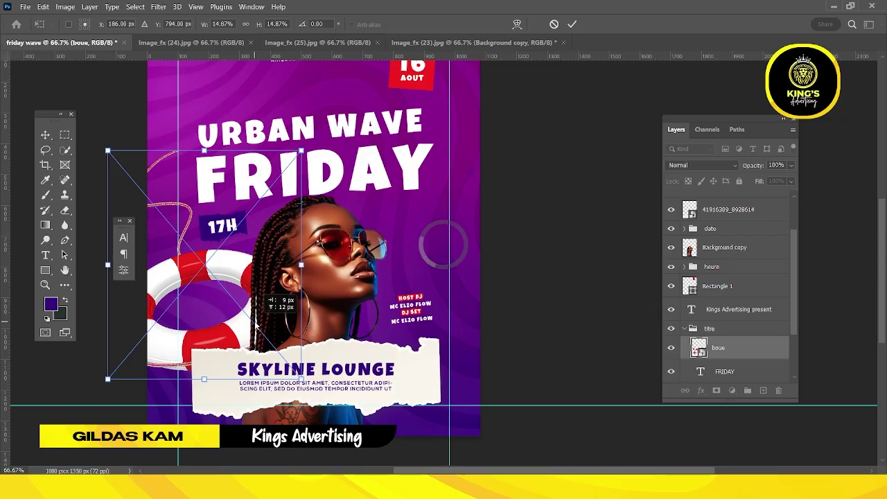
key(Return)
key(ctrl+minus)
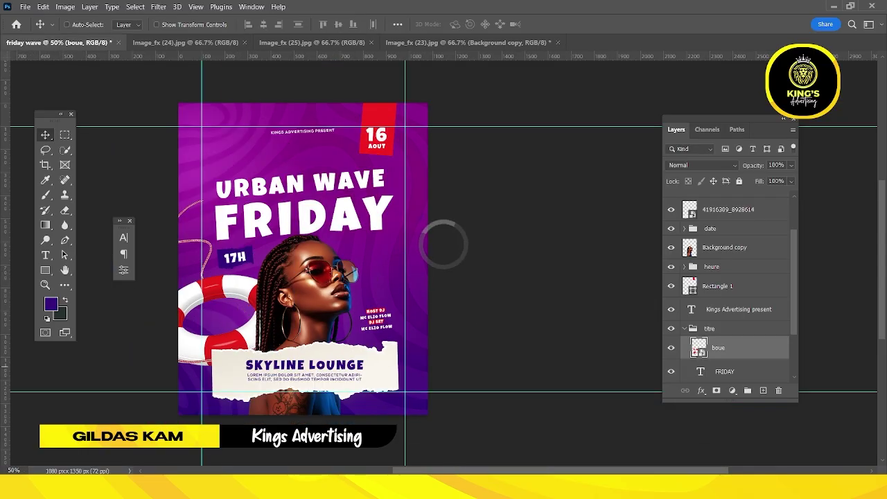
Place the pngegg (19) sunglasses image, scale it to about 45%, and set it tilted beside the woman's face under FRIDAY.
key(ctrl+plus)
drag(724, 311, 351, 331)
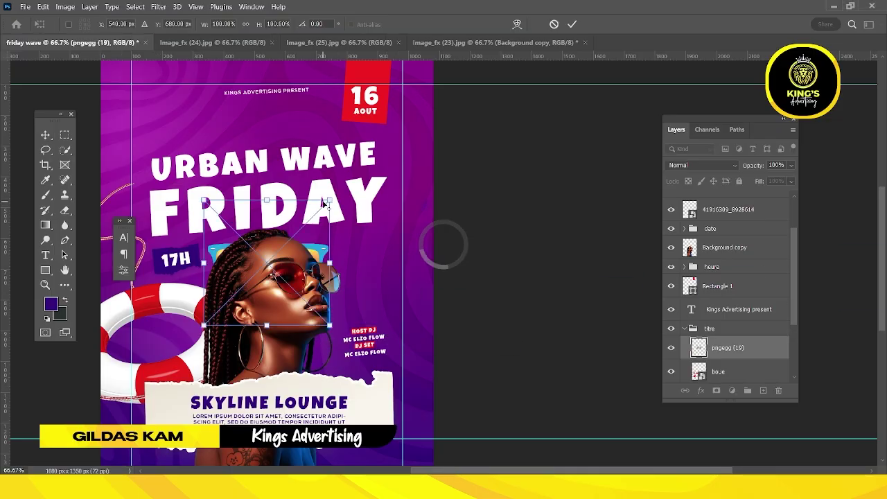
drag(329, 203, 377, 257)
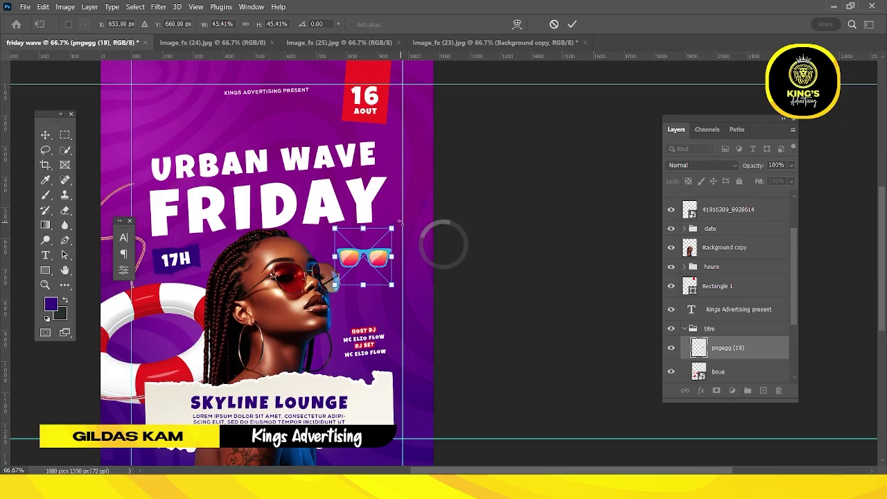
mouse_move(400, 221)
mouse_down()
mouse_move(357, 211)
mouse_move(284, 235)
mouse_up()
key(Return)
Apply a Motion Blur filter to the placed sunglasses with an angle of 62° and a distance of 29 pixels.
click(158, 6)
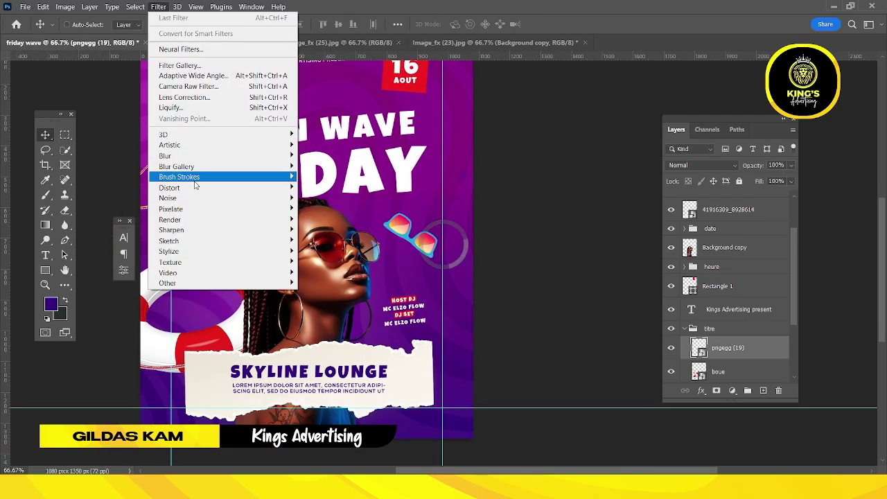
mouse_move(234, 156)
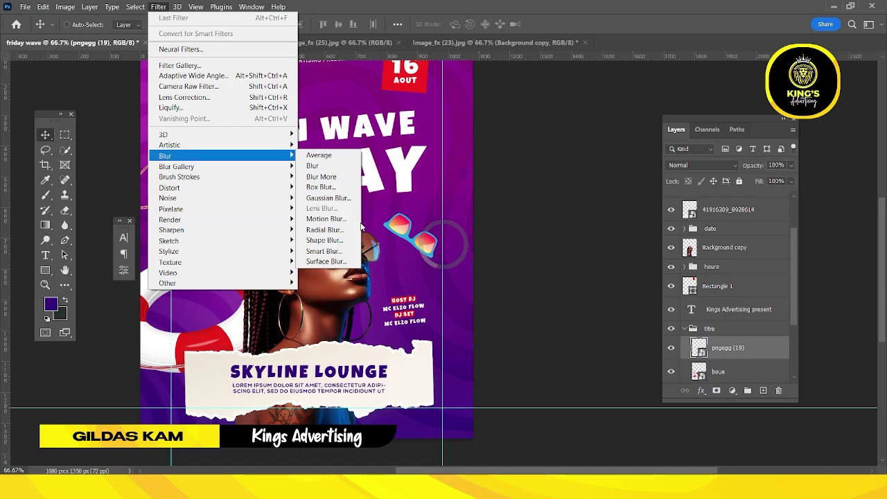
click(324, 219)
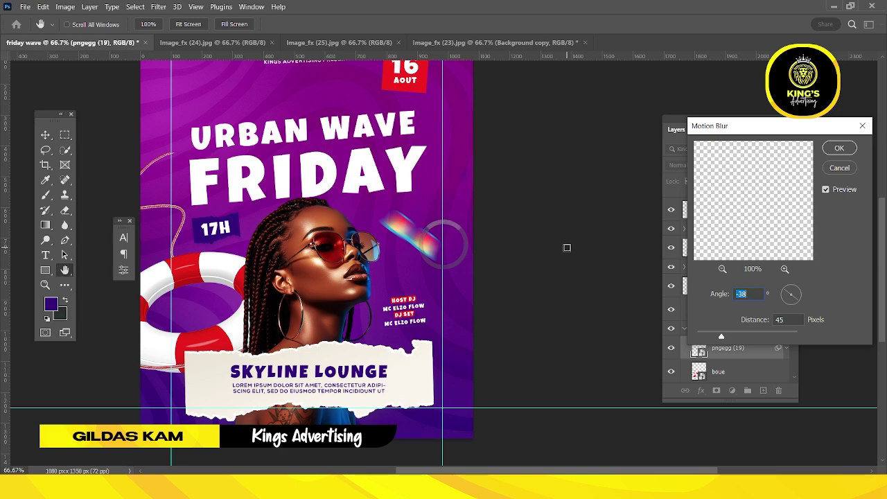
drag(728, 139, 539, 158)
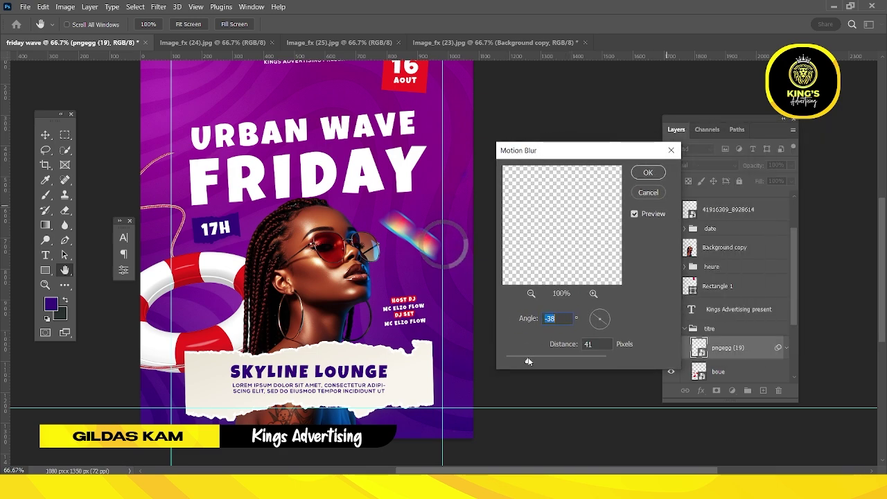
drag(523, 362, 522, 363)
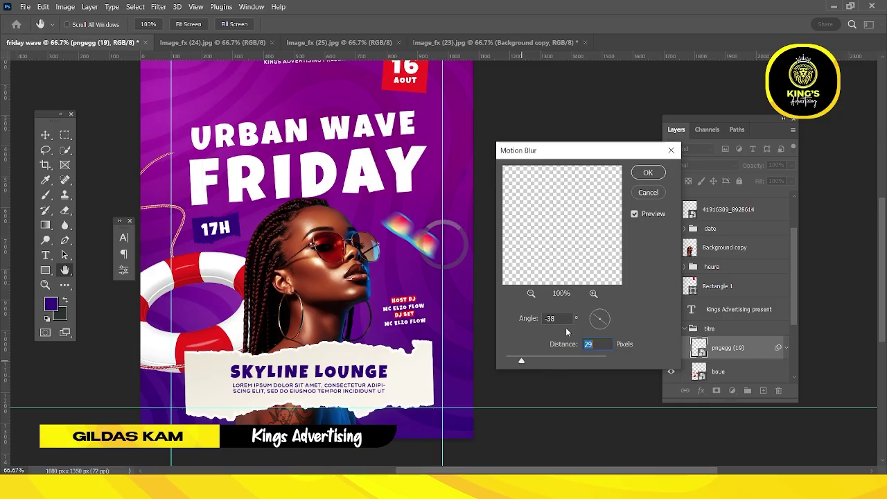
drag(603, 326, 597, 330)
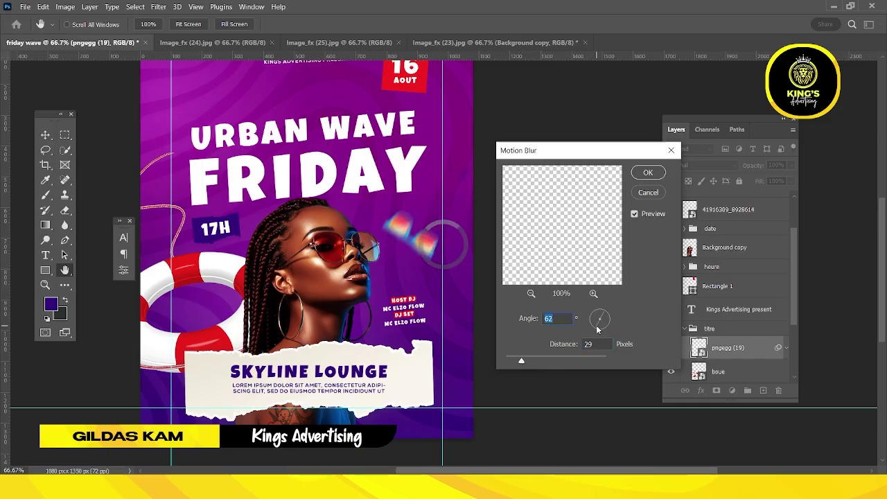
click(647, 172)
Apply a light Motion Blur at a 62° angle to the boue lifebuoy layer and shift the lifebuoy slightly down.
key(alt+bracketleft)
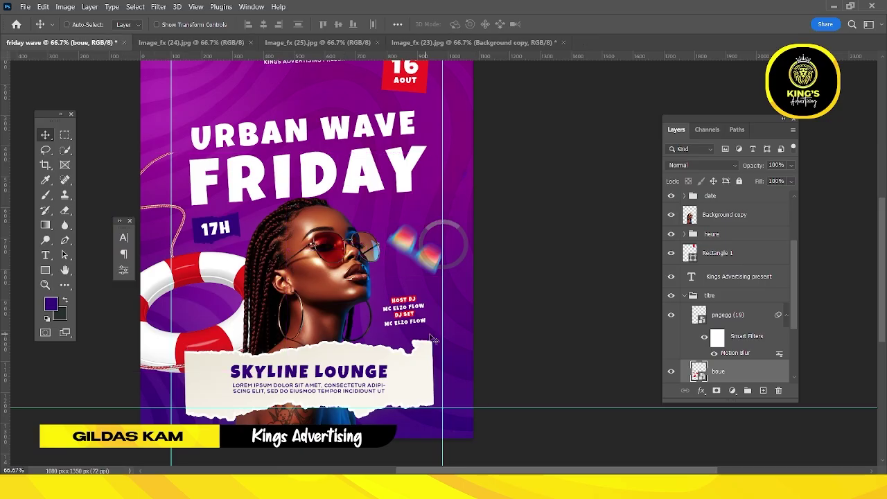
click(158, 6)
mouse_move(236, 155)
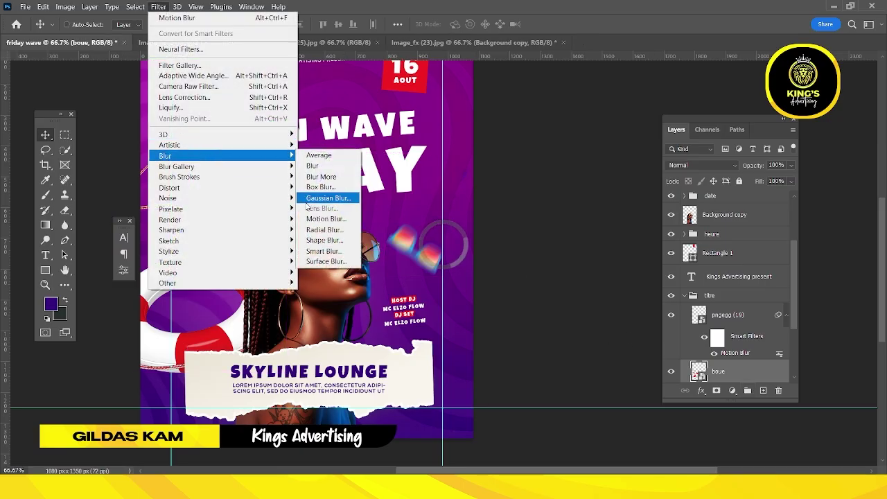
click(326, 218)
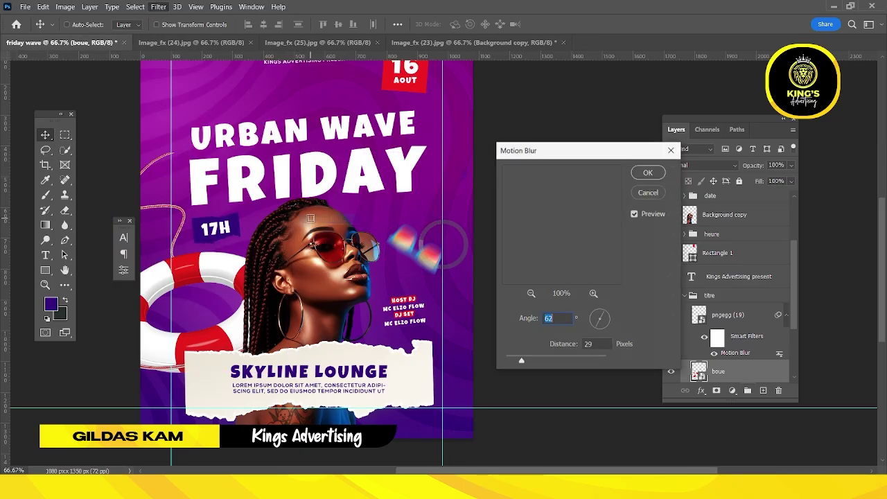
click(511, 360)
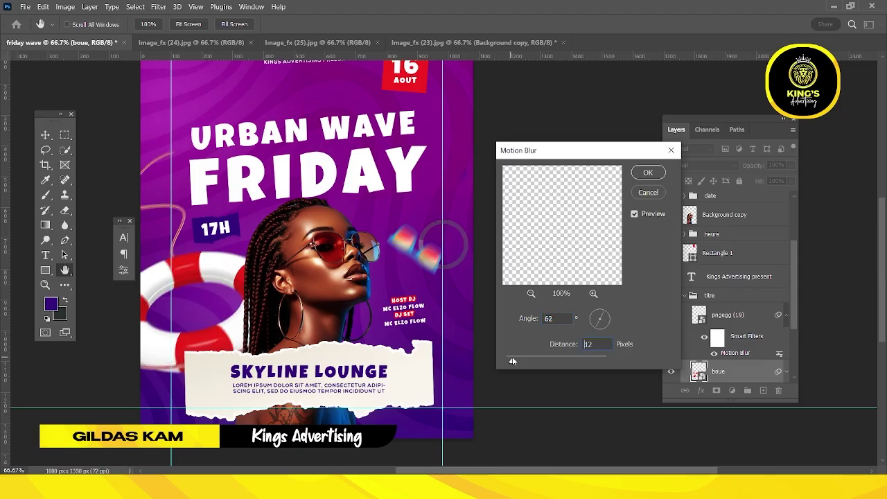
drag(512, 360, 515, 362)
click(649, 174)
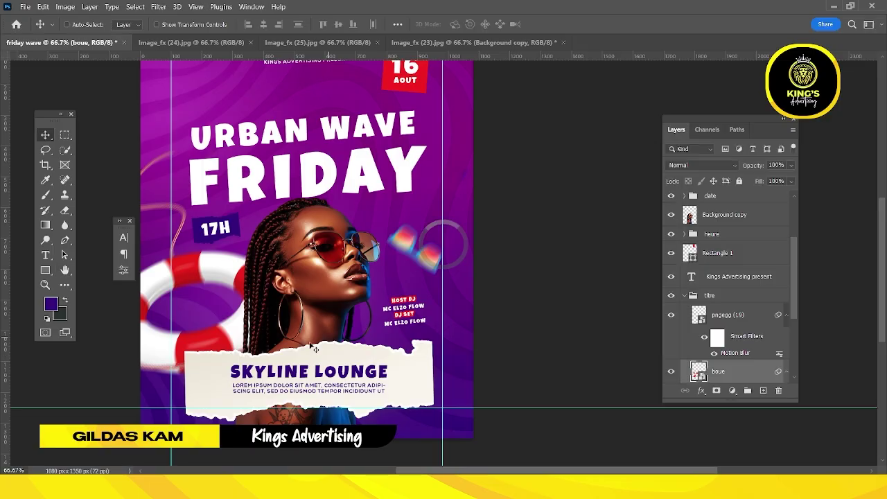
drag(194, 338, 198, 374)
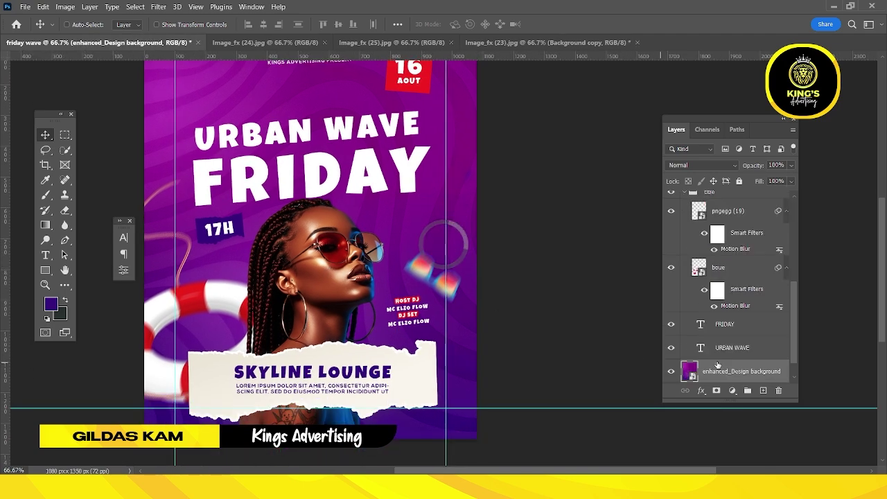
Add a linear gradient fill layer above the woman's Background copy layer, fading from dark purple 1c0a38 to transparent.
scroll(717, 364, up, 5)
click(726, 279)
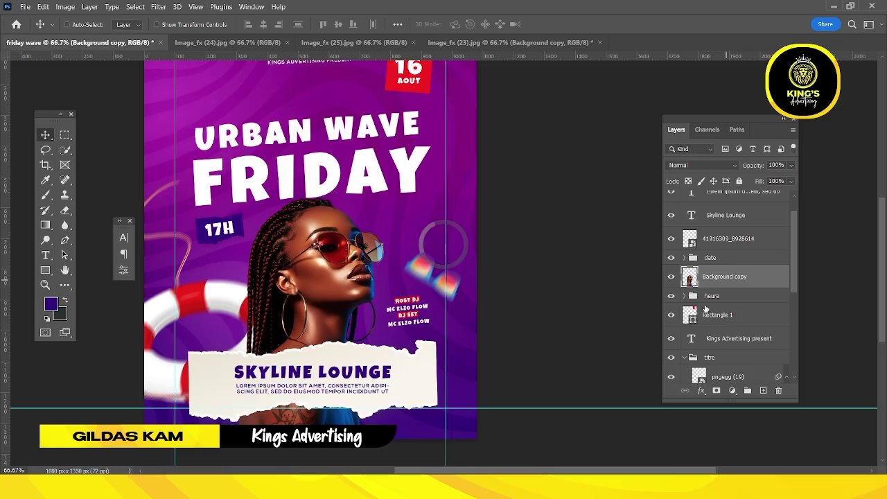
click(733, 392)
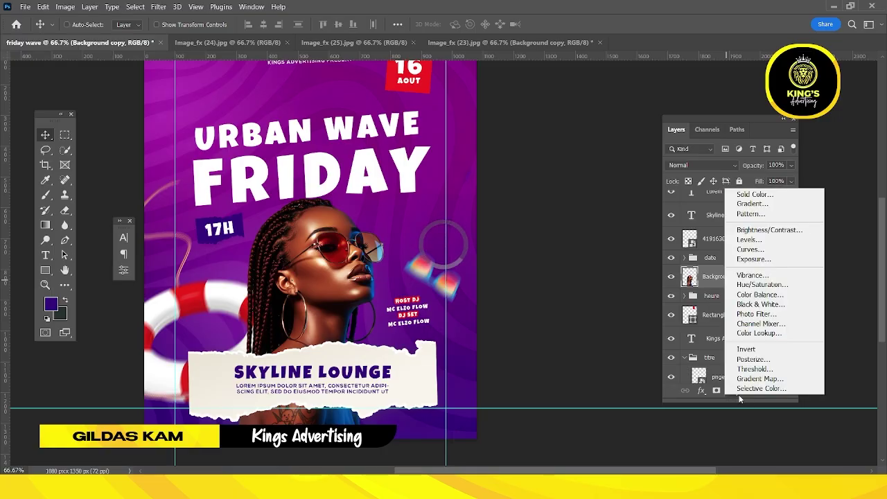
click(750, 204)
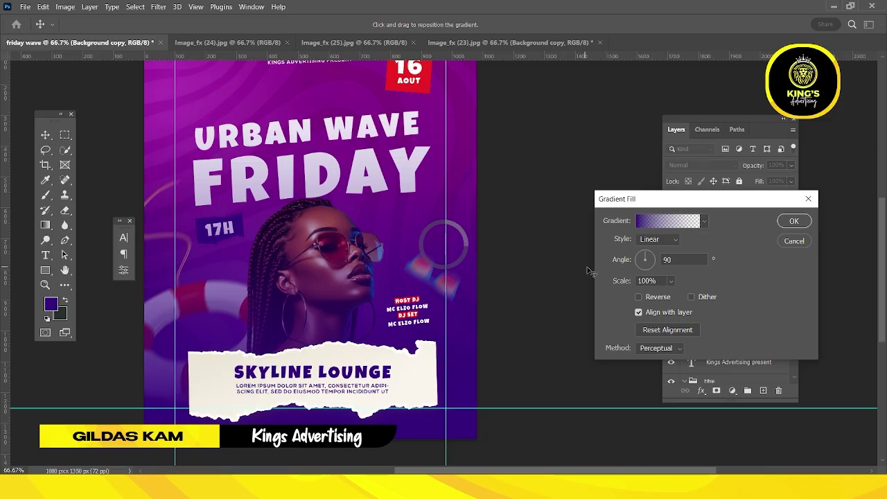
click(664, 222)
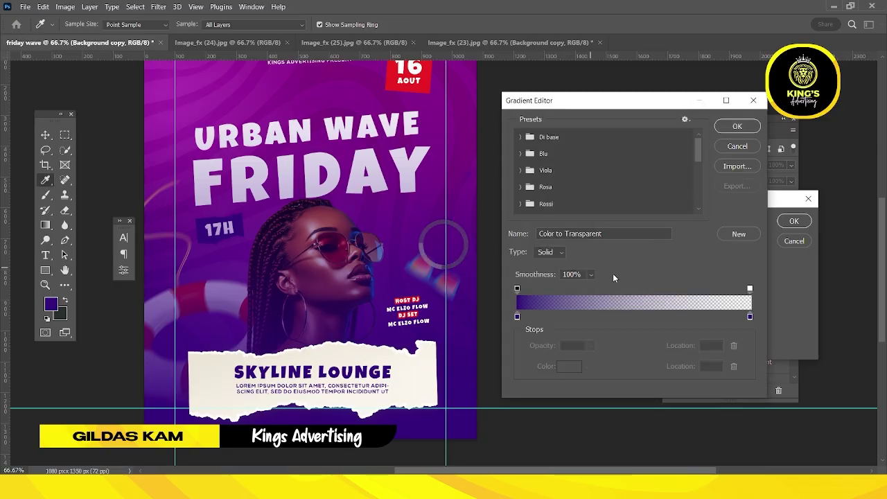
click(518, 317)
click(568, 367)
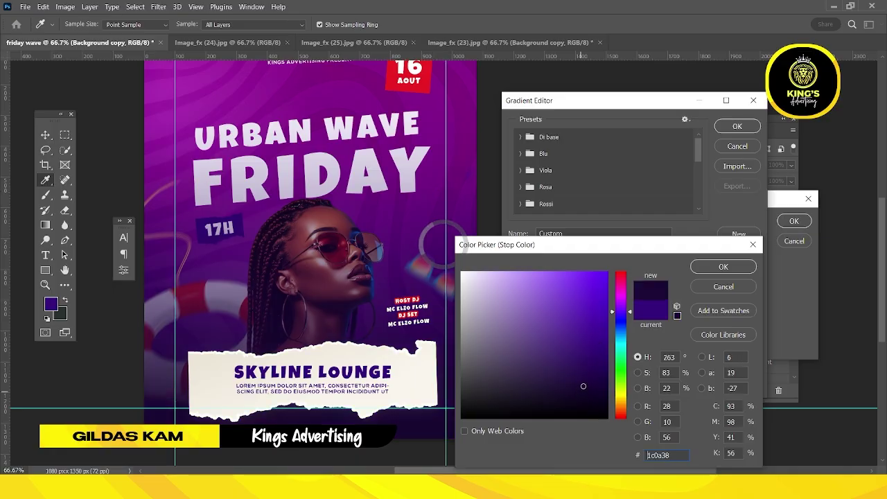
key(Return)
click(737, 126)
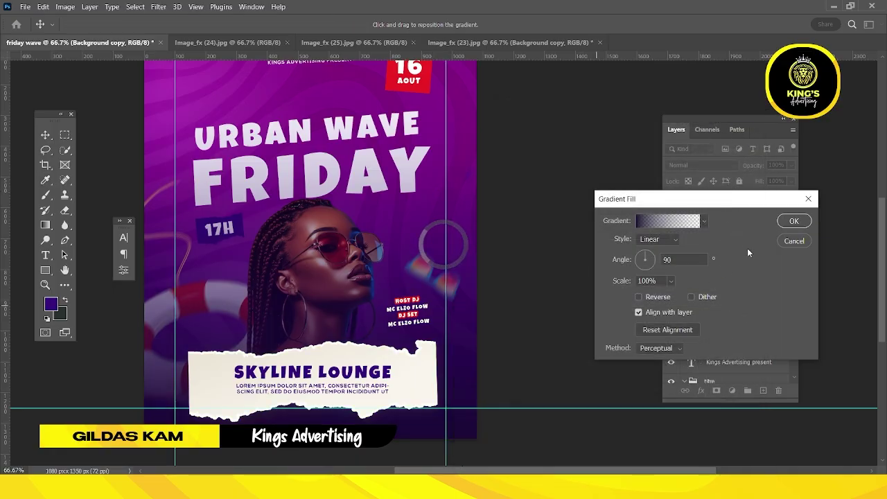
click(793, 220)
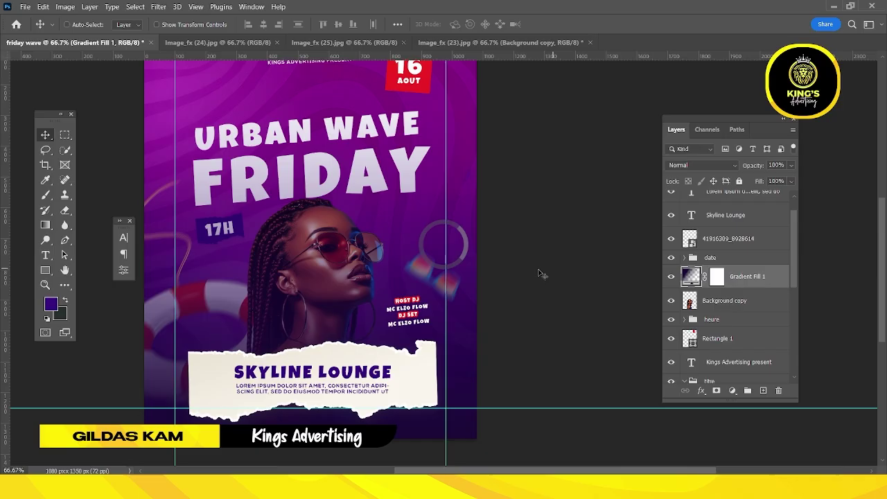
alt+click(458, 235)
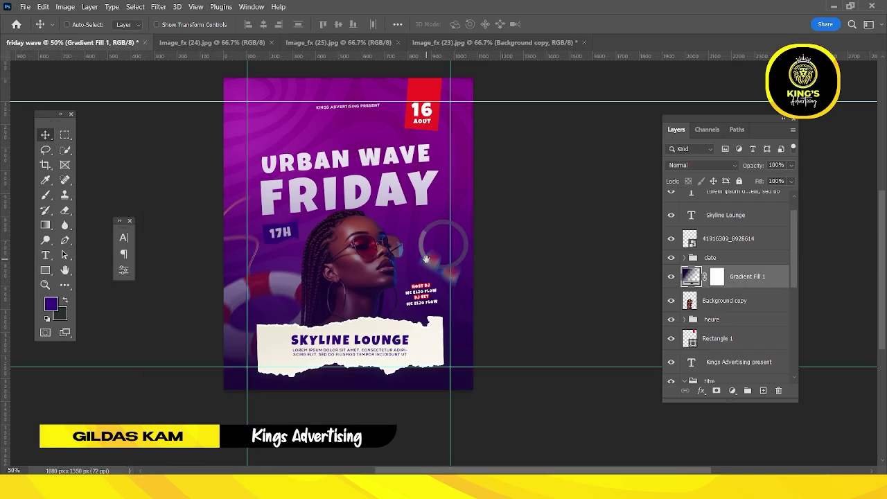
Move the gradient fill and Background copy layers below the Kings Advertising present text, and place the titre group directly above them.
ctrl+click(744, 301)
drag(764, 277, 763, 210)
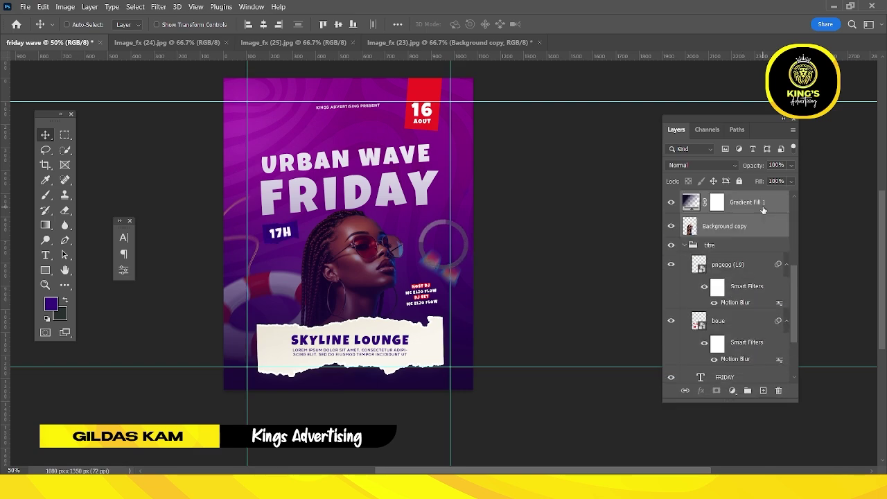
click(693, 246)
click(684, 247)
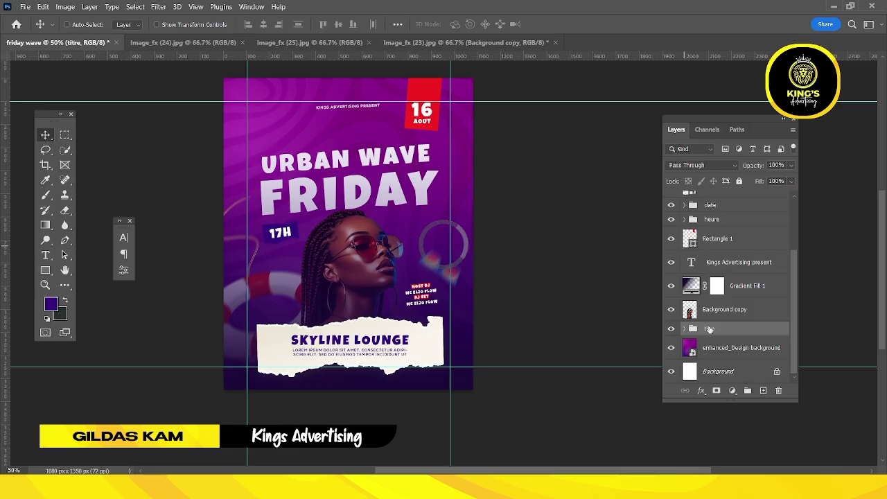
drag(710, 328, 677, 297)
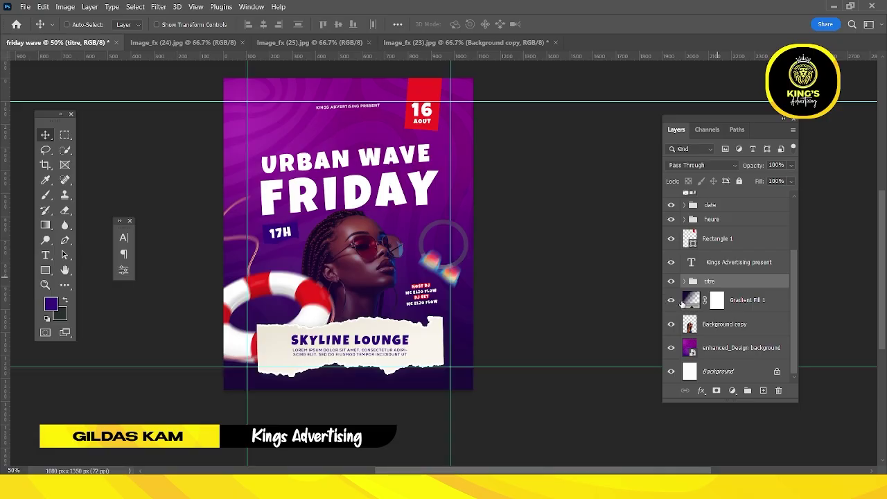
Move the boue layer out of the titre group to beneath Background copy, and place the gradient fill just above enhanced_Design background.
click(683, 281)
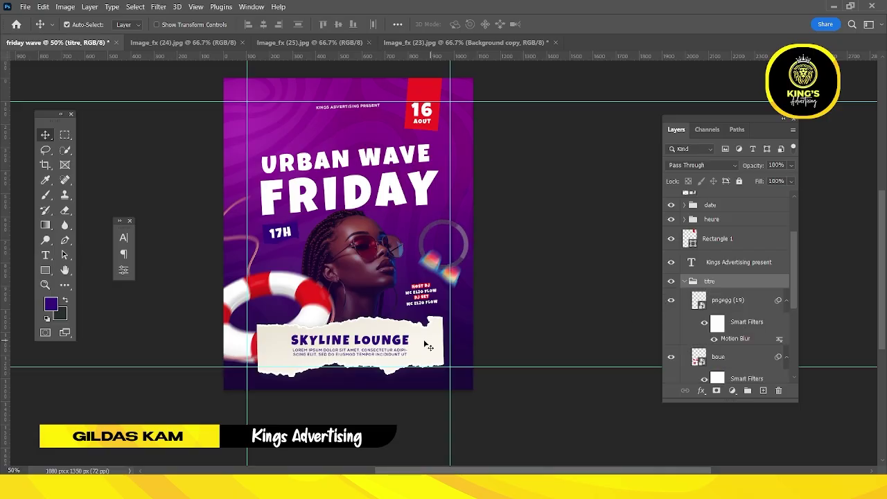
click(309, 313)
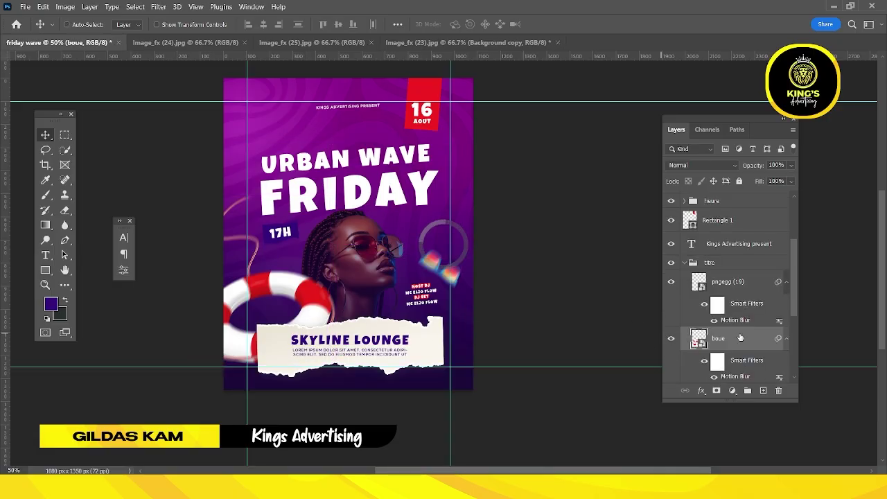
drag(740, 337, 707, 362)
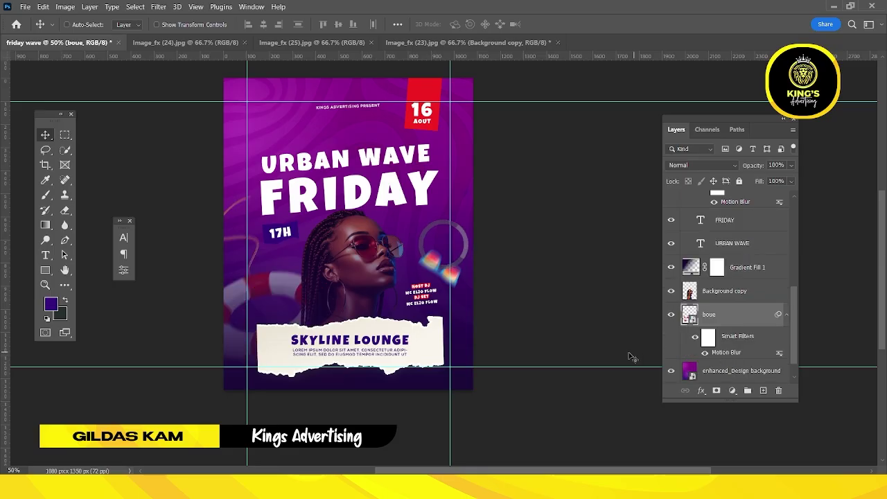
drag(734, 272, 711, 339)
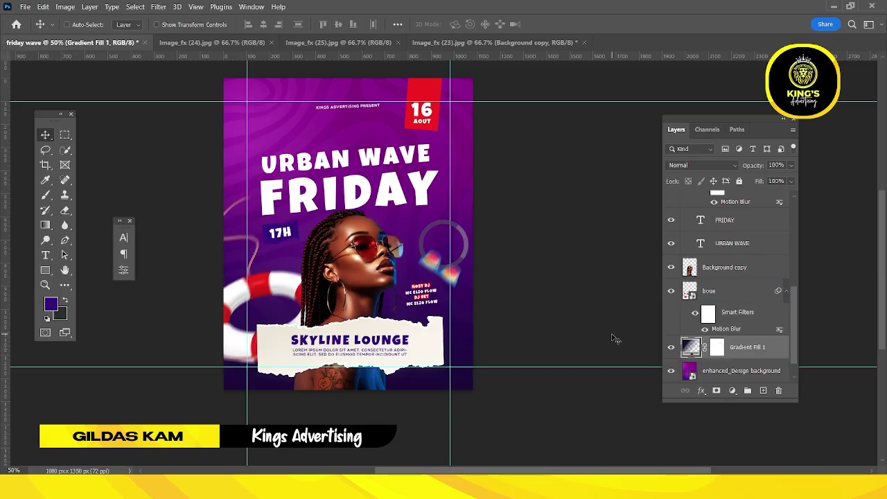
Save a layered PSD copy of the poster as friday wave in the projets clients 2025 folder, with Maximize Compatibility on.
key(ctrl+shift+s)
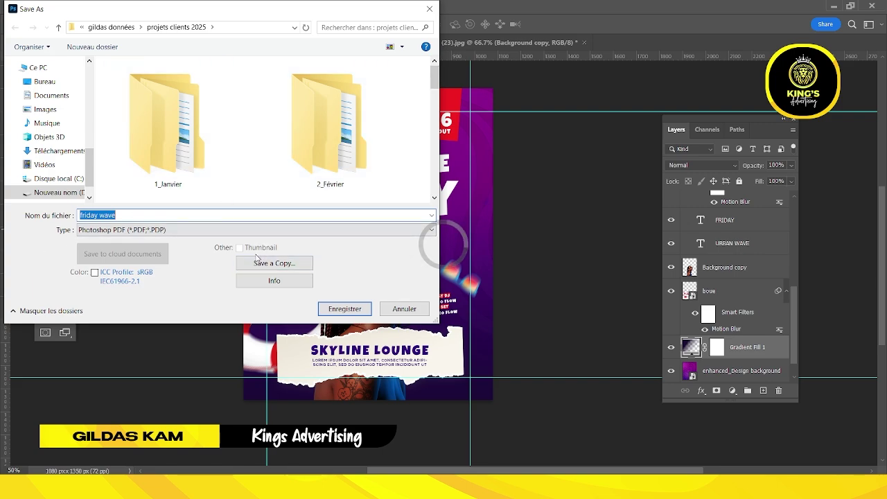
click(344, 309)
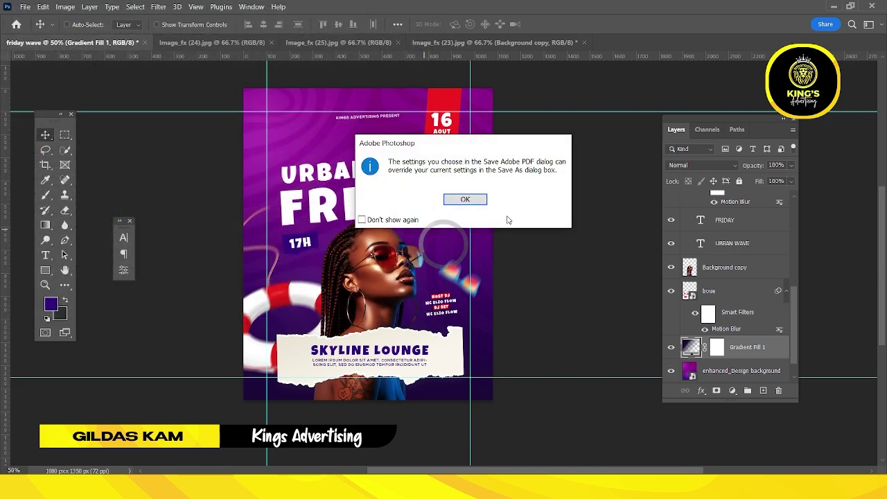
click(485, 199)
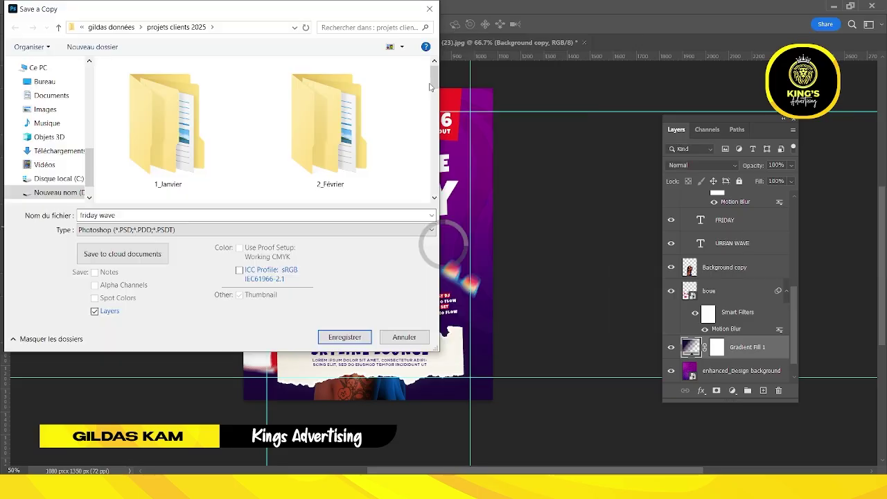
drag(429, 87, 432, 181)
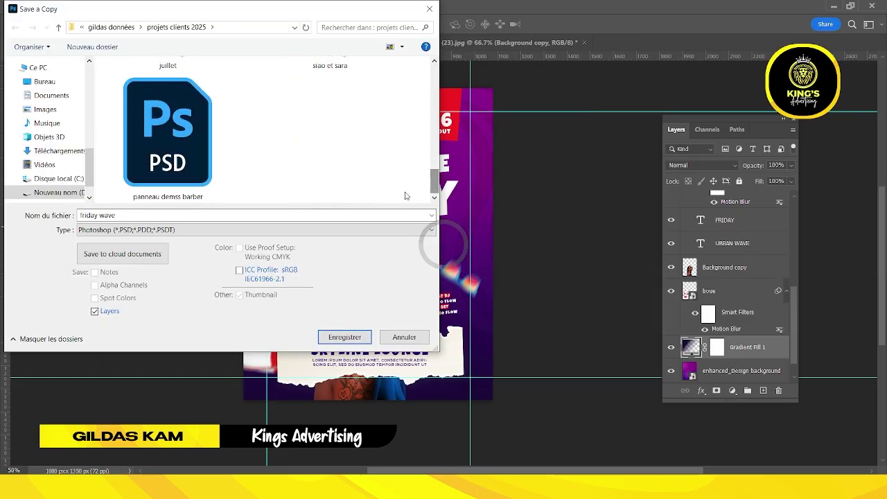
click(344, 337)
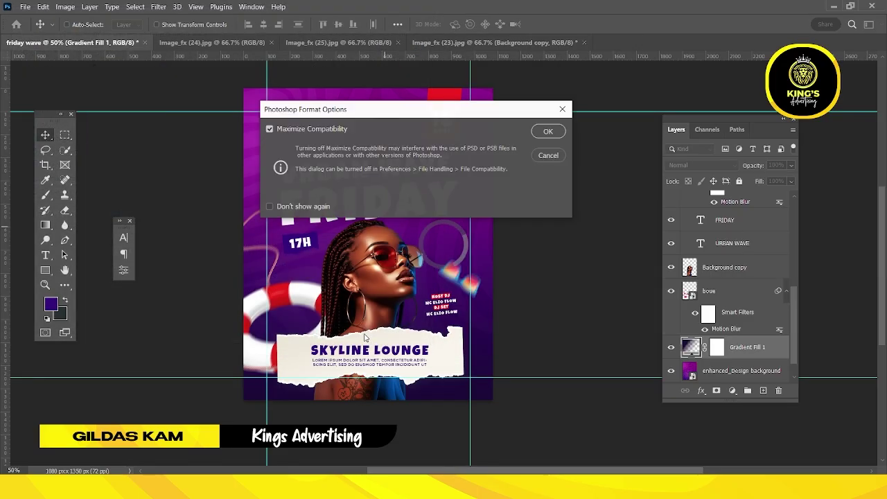
click(548, 132)
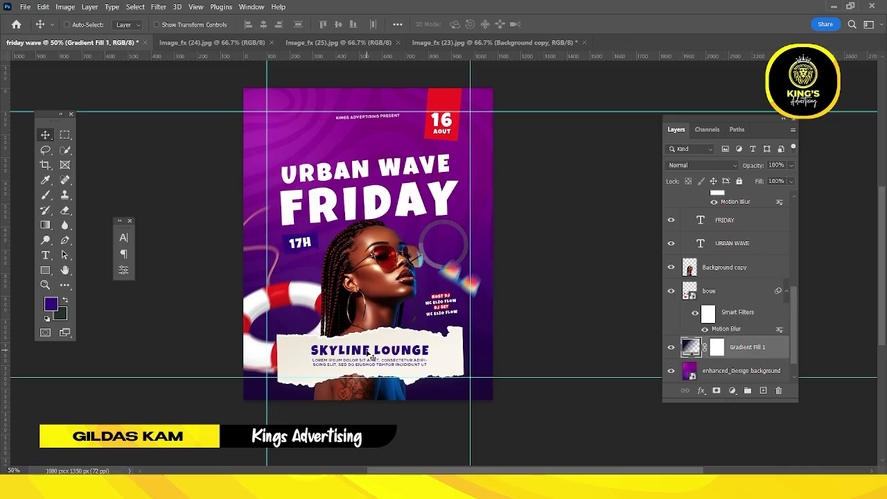
click(416, 278)
click(417, 278)
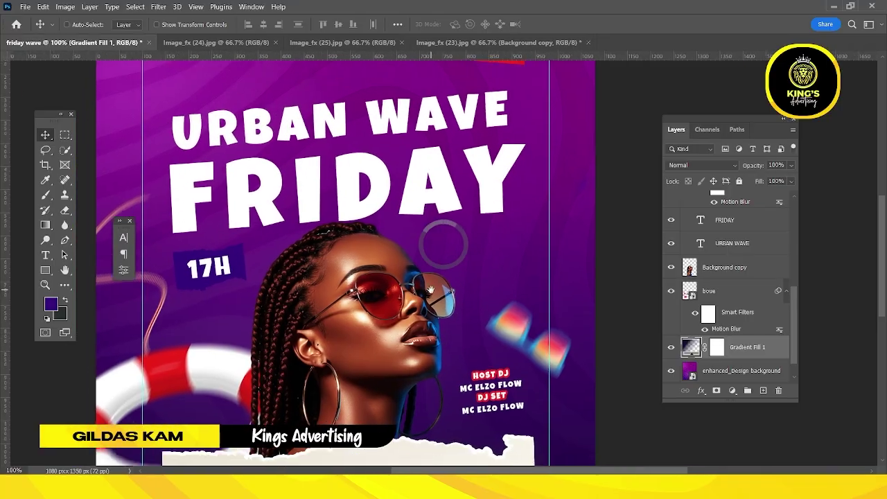
drag(433, 294, 428, 206)
drag(427, 409, 420, 308)
ctrl+alt+click(419, 308)
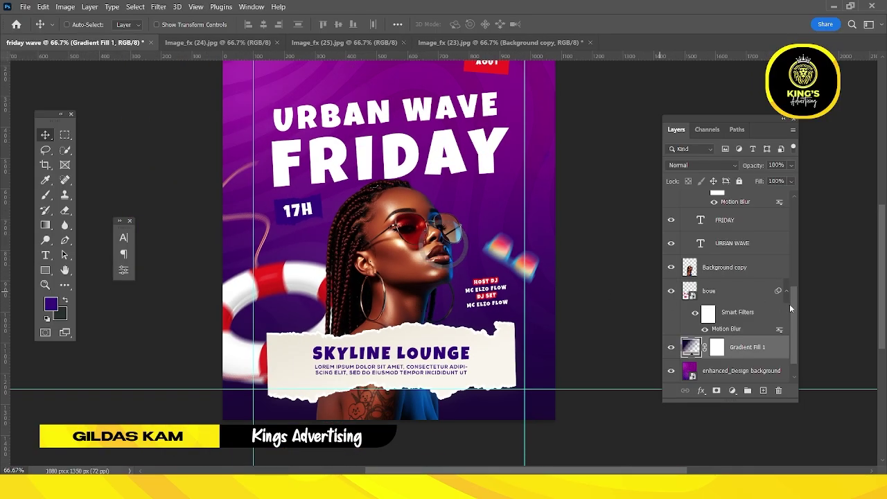
Stamp all visible layers into a new layer above the dj group and convert it to a smart object.
drag(791, 305, 795, 208)
click(739, 203)
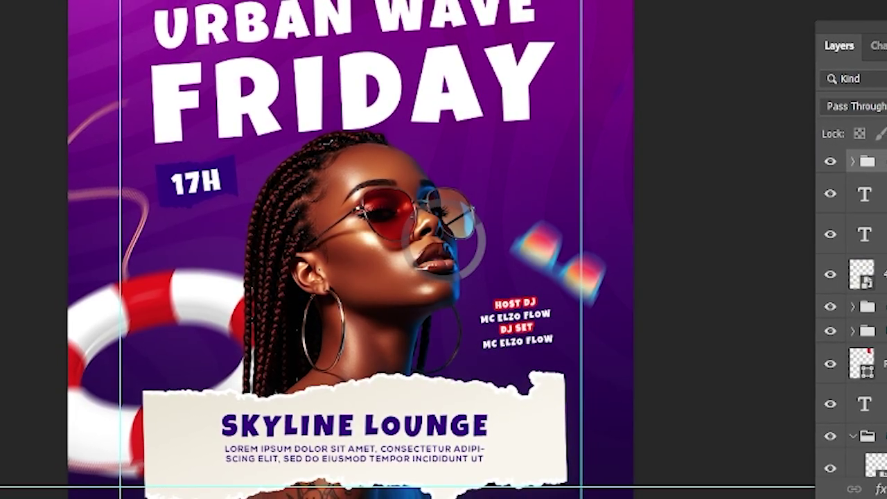
key(ctrl+alt+shift+e)
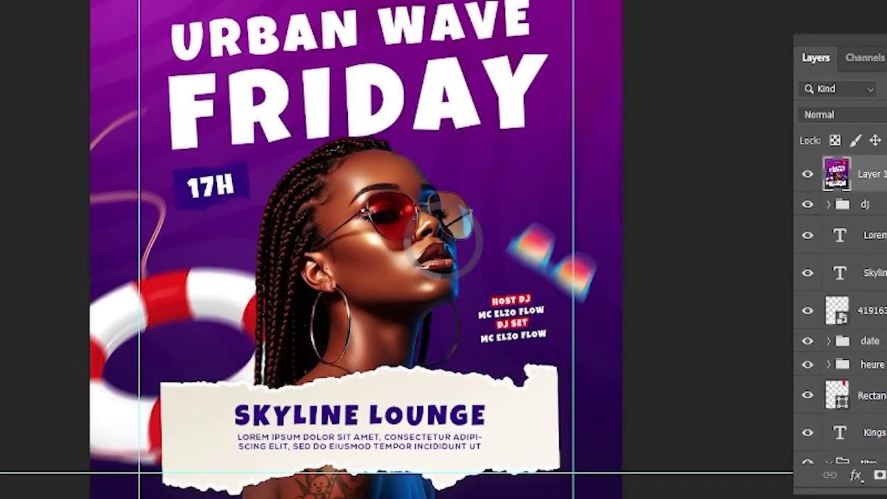
right_click(838, 176)
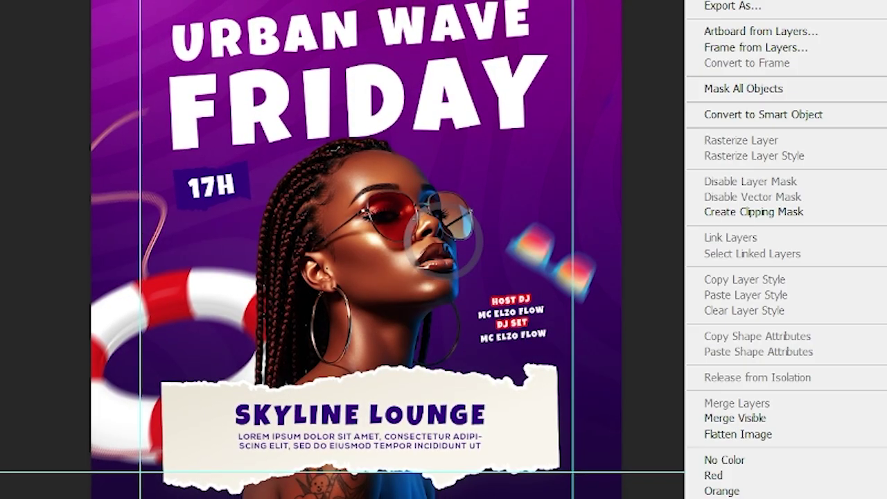
click(779, 119)
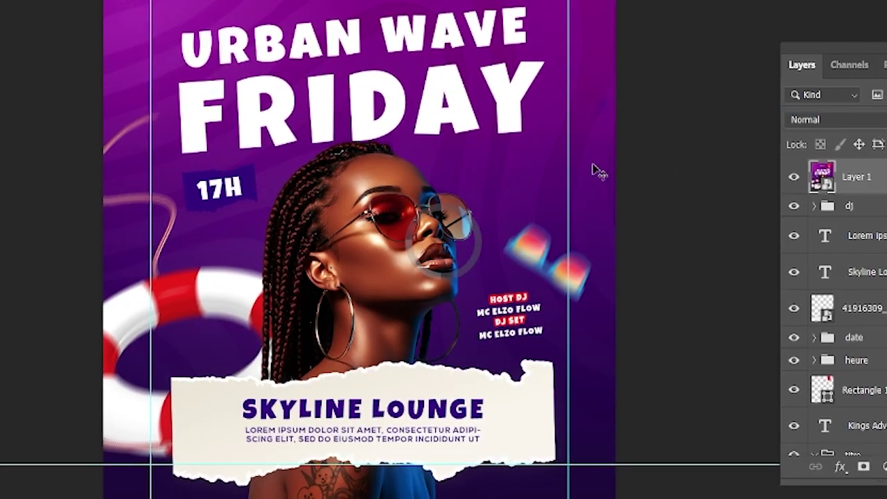
Open the Camera Raw Filter on the stamped layer and set Temperature to +14, Contrast to +18 and Highlights to +7.
scroll(443, 176, up, 2)
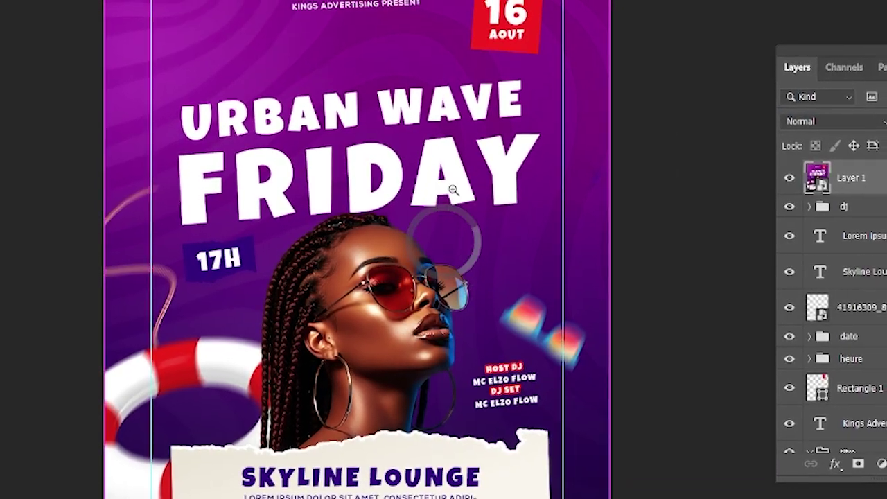
scroll(453, 189, down, 3)
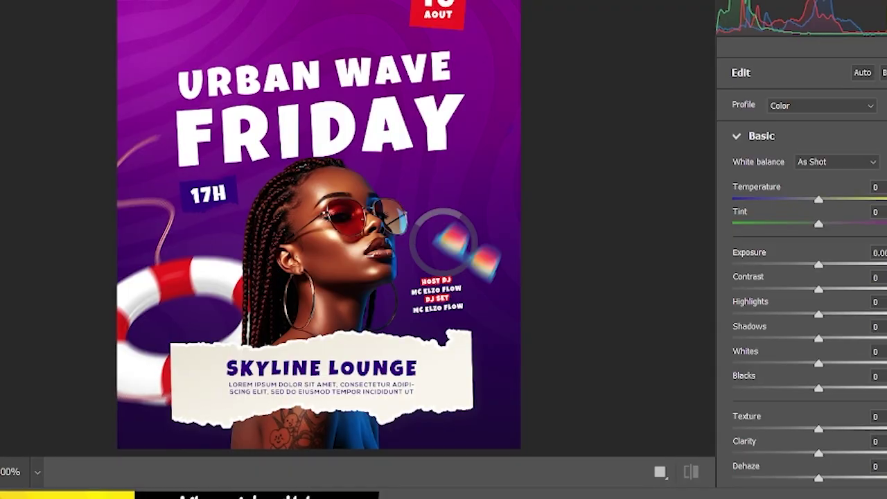
scroll(797, 277, down, 2)
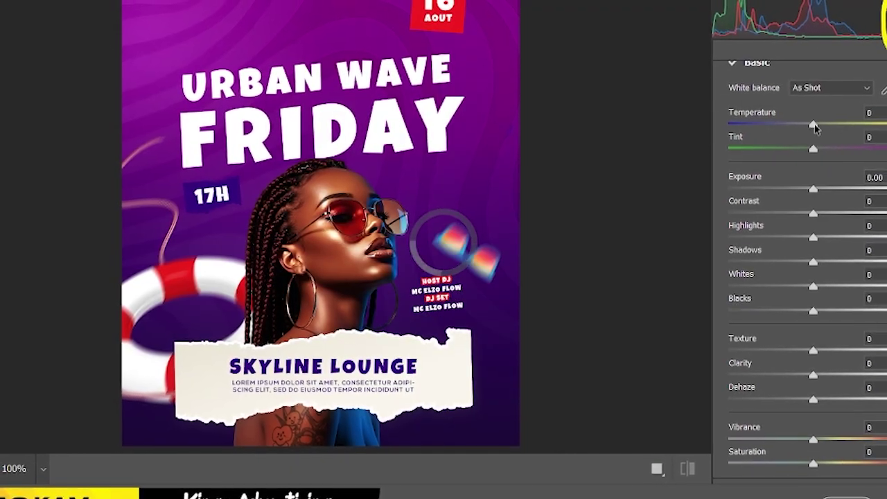
drag(815, 129, 739, 164)
drag(718, 173, 801, 177)
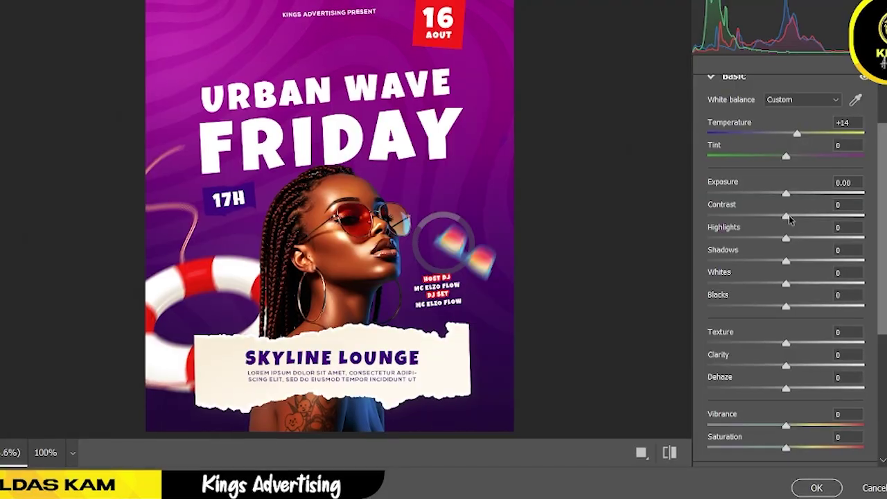
drag(814, 215, 773, 241)
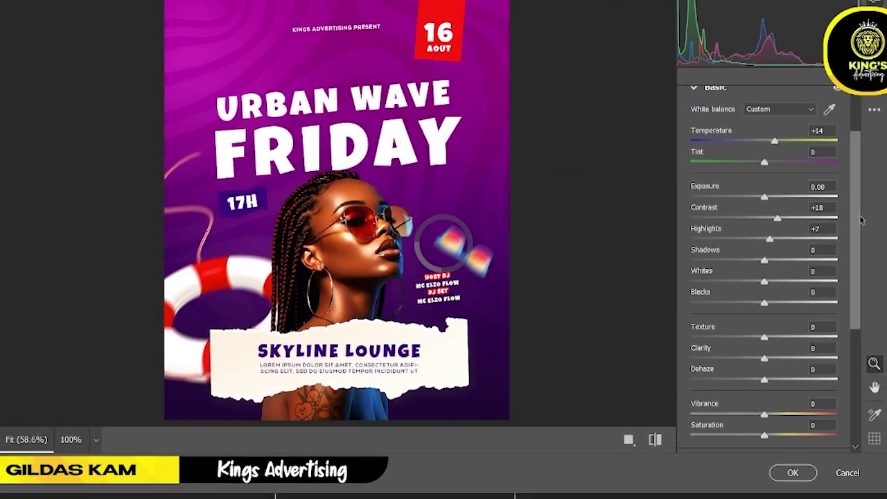
Set Texture to +39, Clarity to +51 and Dehaze to +14, and apply the Camera Raw Filter to the stamped layer.
drag(762, 337, 755, 353)
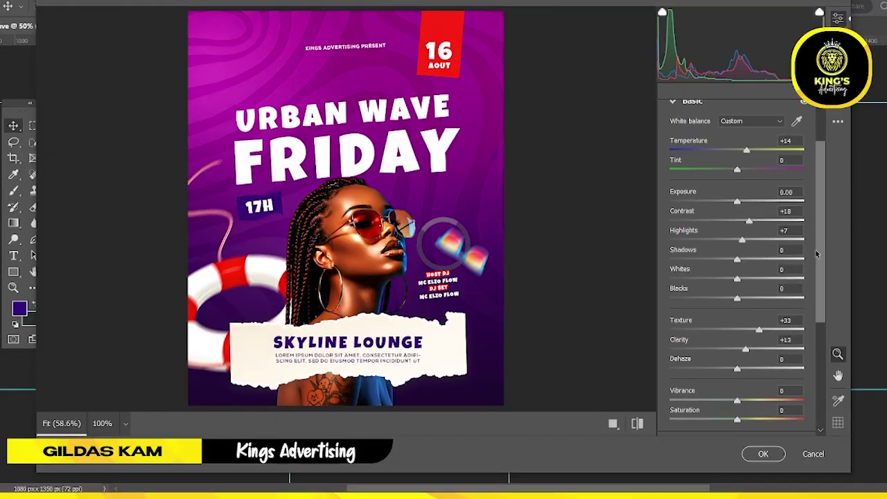
drag(815, 251, 816, 267)
drag(419, 246, 478, 248)
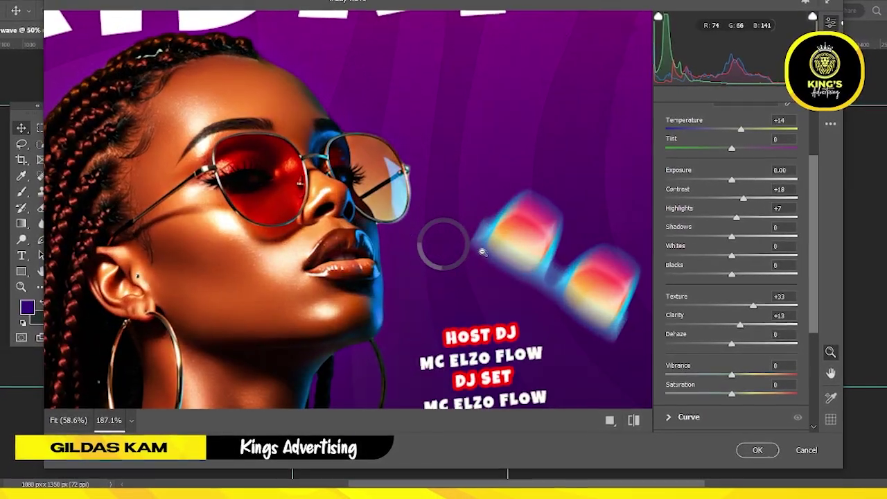
mouse_move(752, 306)
mouse_down()
mouse_move(716, 310)
mouse_move(765, 306)
mouse_move(739, 312)
mouse_up()
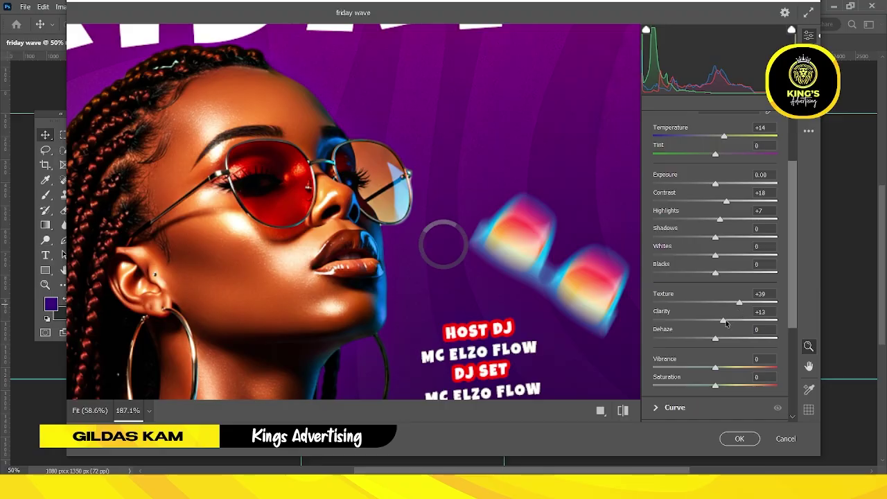
drag(722, 321, 746, 321)
drag(599, 293, 512, 247)
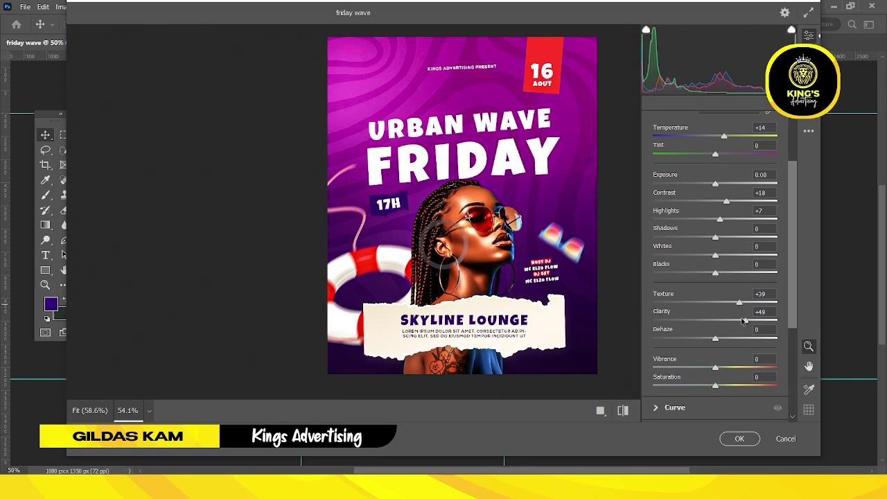
drag(743, 321, 745, 322)
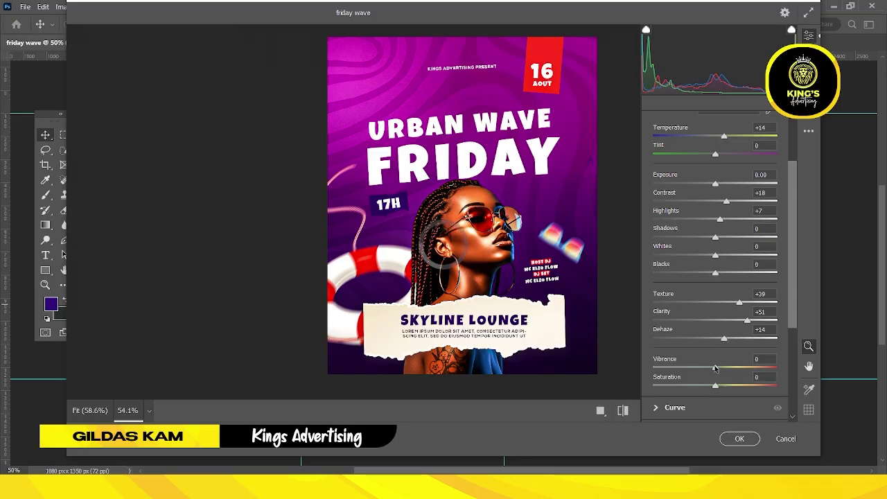
mouse_move(719, 372)
mouse_down()
mouse_move(728, 370)
mouse_move(703, 376)
mouse_move(717, 375)
mouse_up()
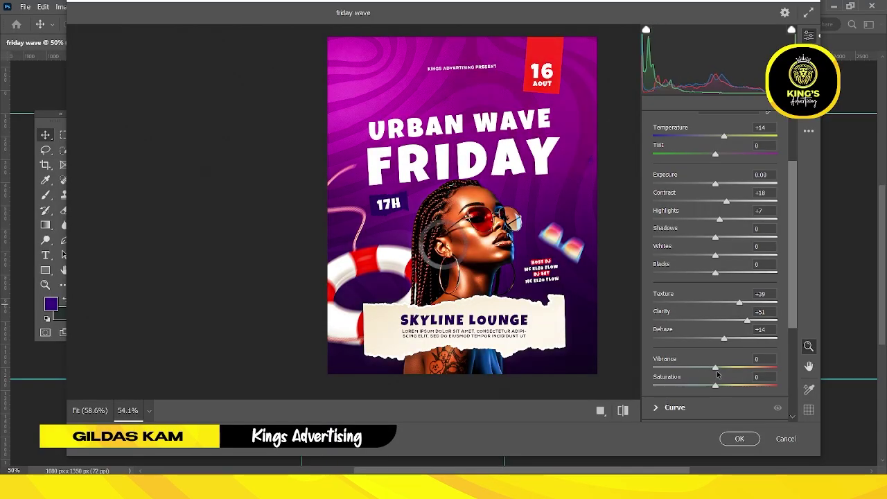
scroll(494, 259, up, 5)
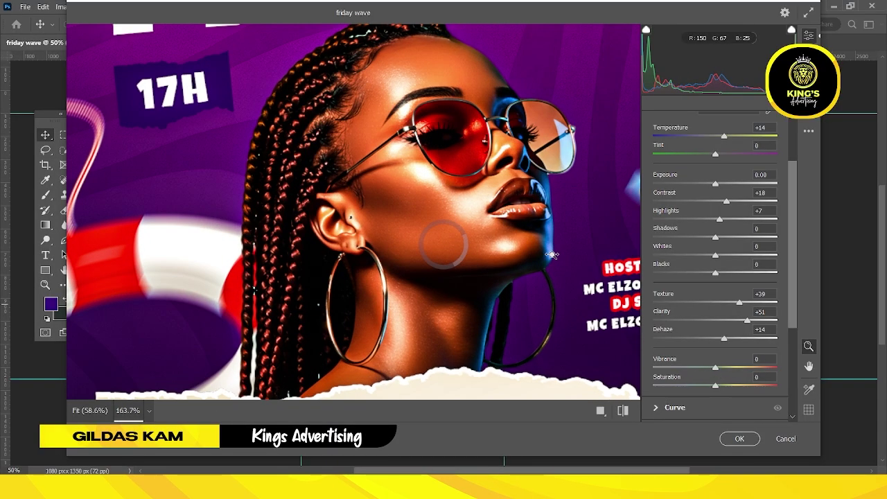
scroll(552, 255, down, 5)
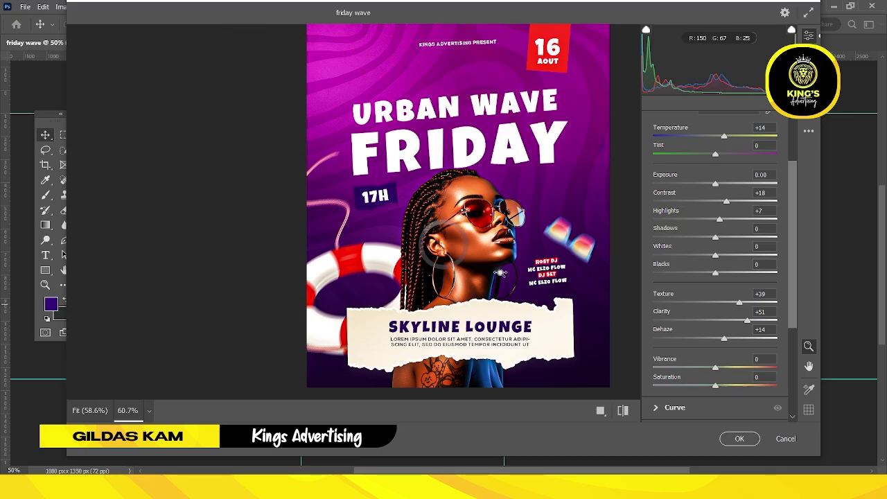
click(740, 440)
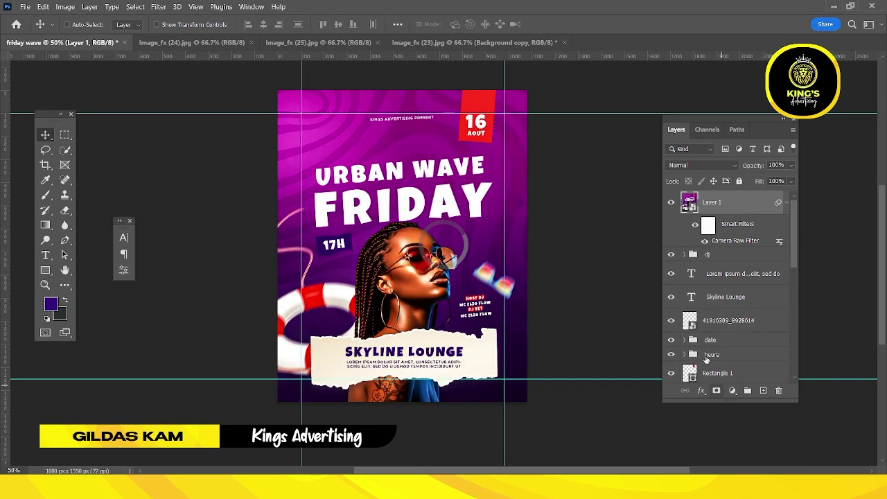
Toggle the visibility of Layer 1 to compare the poster with and without the Camera Raw adjustments.
click(671, 204)
click(671, 204)
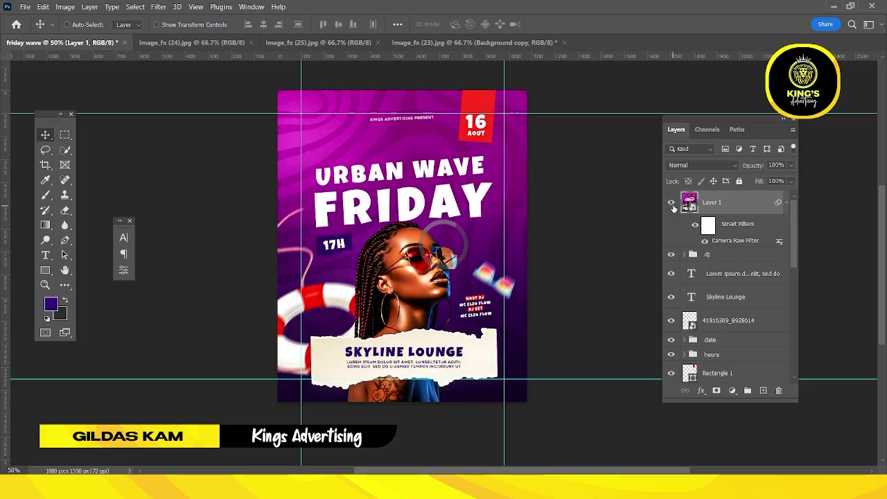
click(671, 204)
click(671, 205)
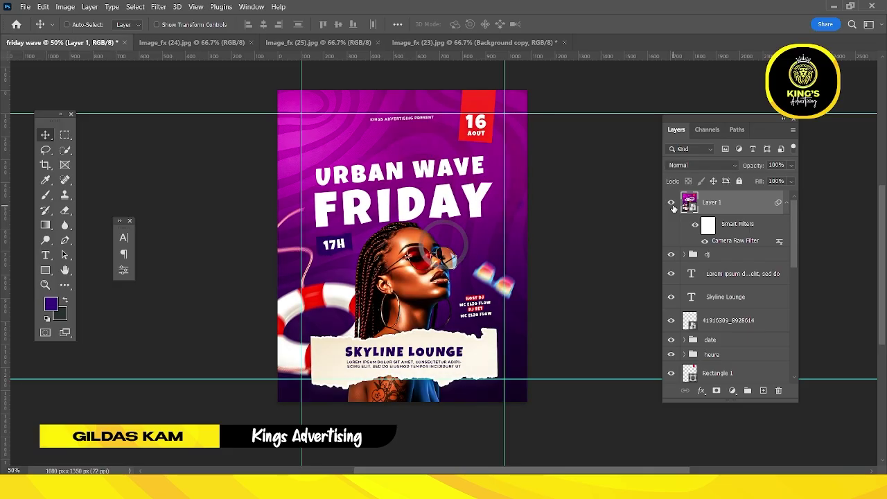
scroll(479, 267, up, 2)
scroll(456, 280, down, 2)
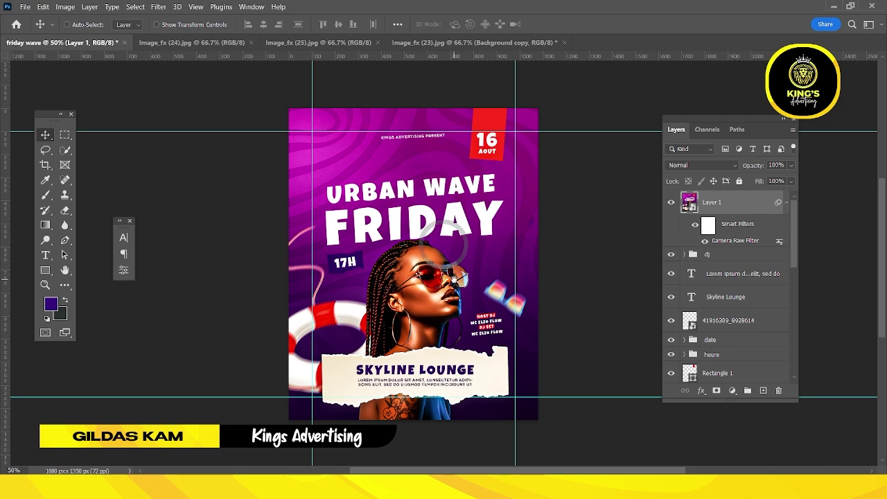
mouse_move(454, 279)
mouse_down()
mouse_move(447, 284)
mouse_move(461, 283)
mouse_up()
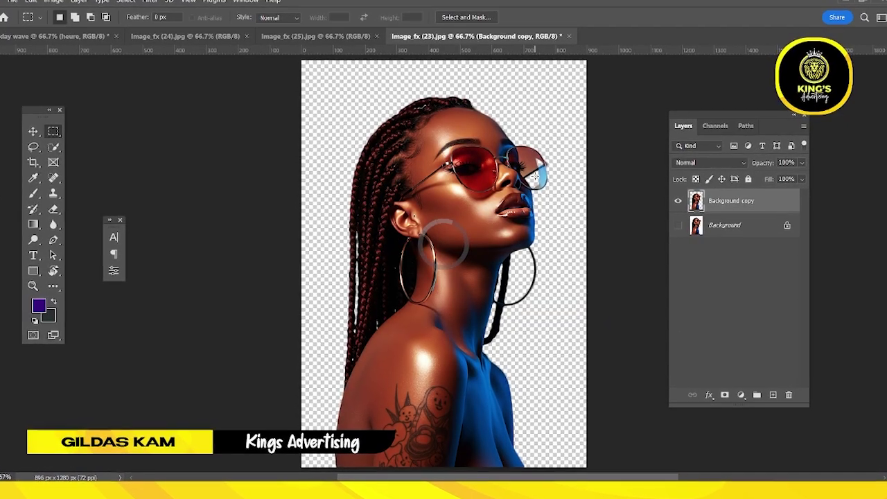
Undo the woman's cutout in Image_fx (23).jpg and redo it from the selection with Select and Mask, output to a new layer.
key(ctrl+z)
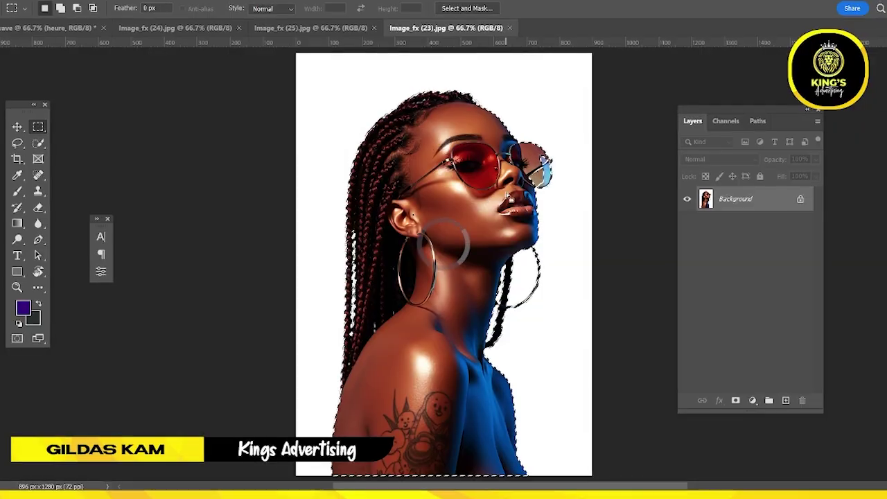
scroll(444, 242, up, 4)
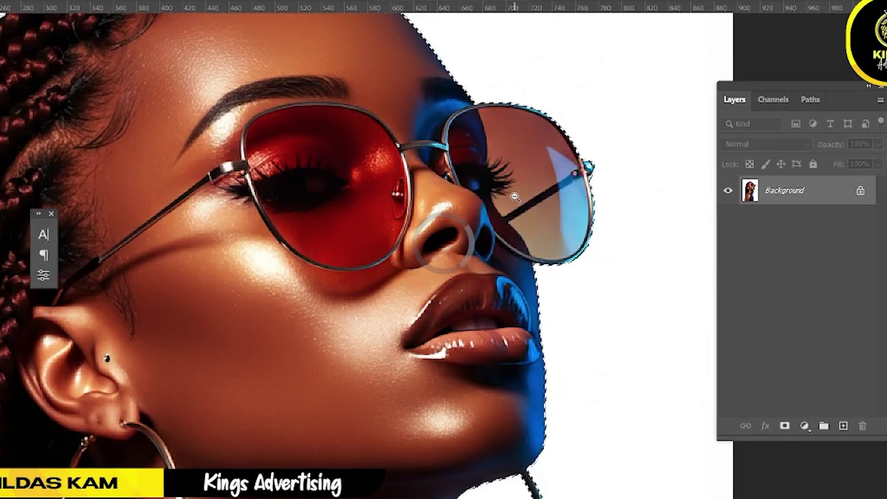
scroll(514, 197, down, 6)
right_click(456, 219)
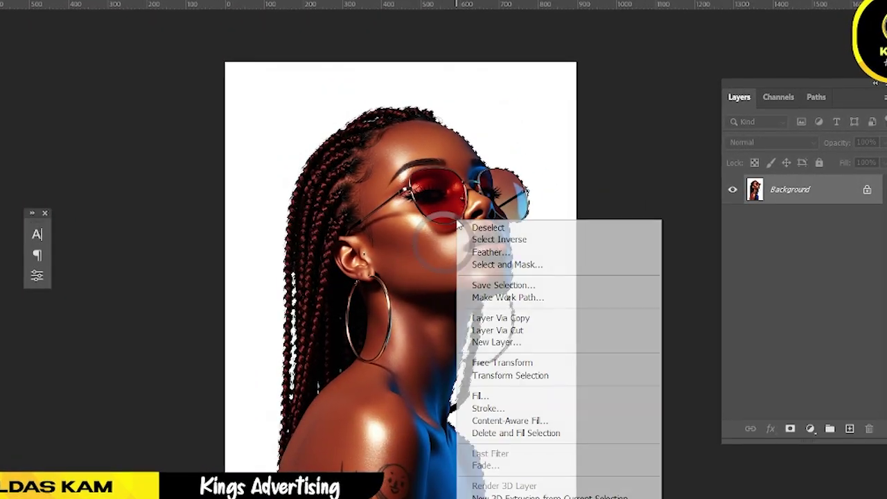
click(502, 266)
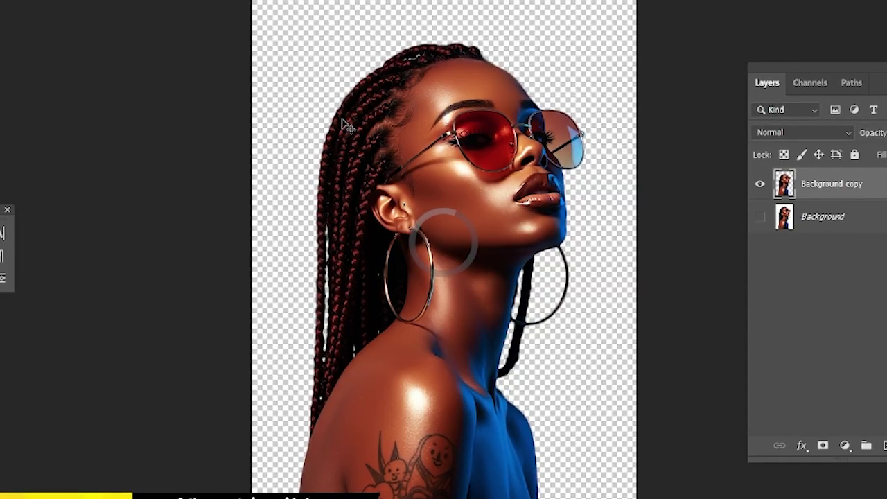
Bring the woman's cutout from Image_fx (23).jpg into the friday wave poster and position it over the lower part of the title.
drag(346, 124, 365, 324)
drag(398, 267, 381, 352)
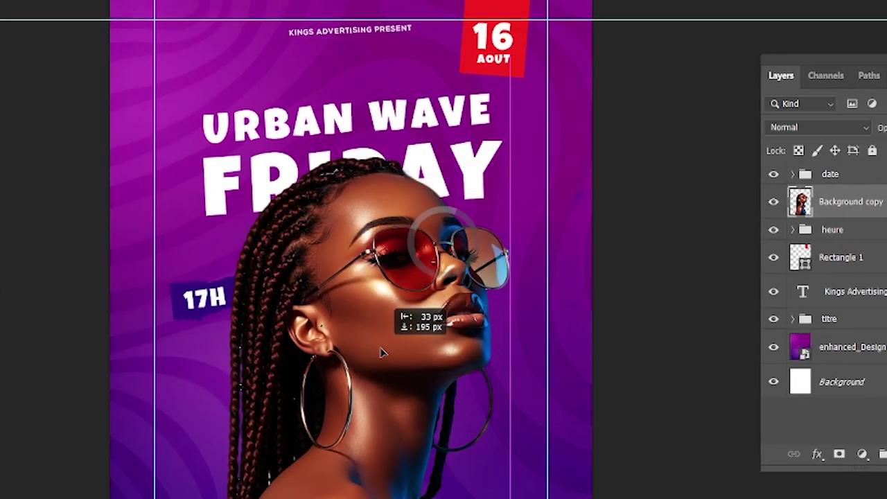
scroll(411, 243, down, 5)
drag(410, 244, 403, 267)
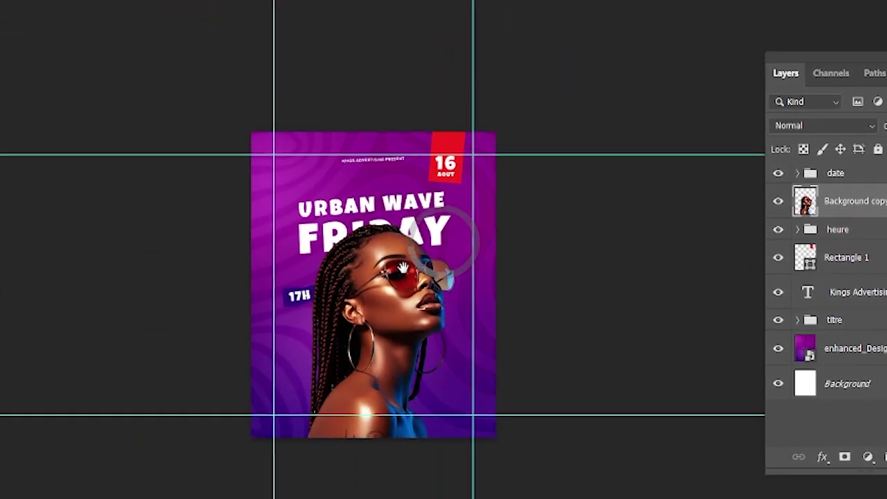
Scale the woman's cutout down and centre it in the lower half of the poster, with her head just below FRIDAY.
key(ctrl+t)
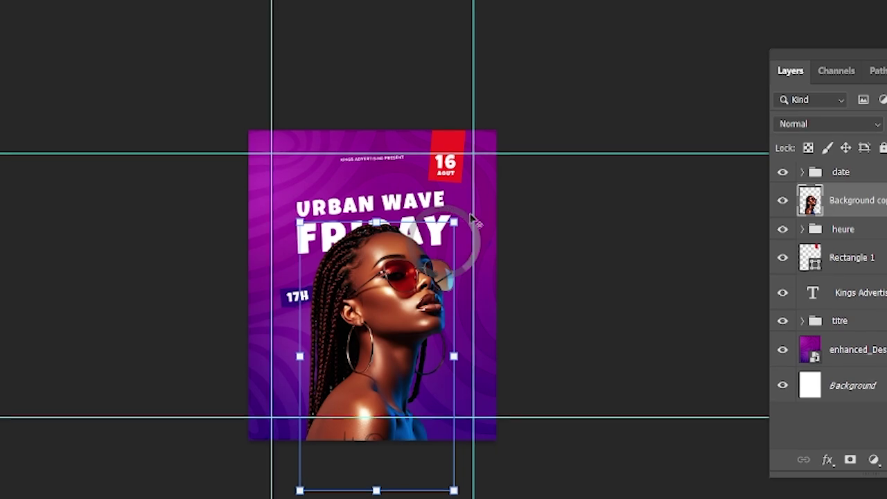
drag(454, 222, 400, 297)
scroll(407, 294, up, 3)
mouse_move(385, 347)
mouse_down()
mouse_move(386, 332)
mouse_move(391, 338)
mouse_up()
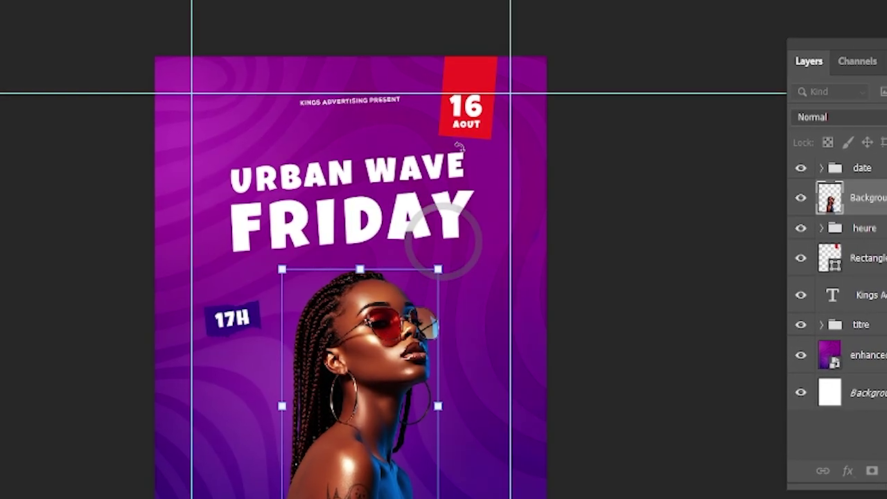
drag(439, 272, 446, 258)
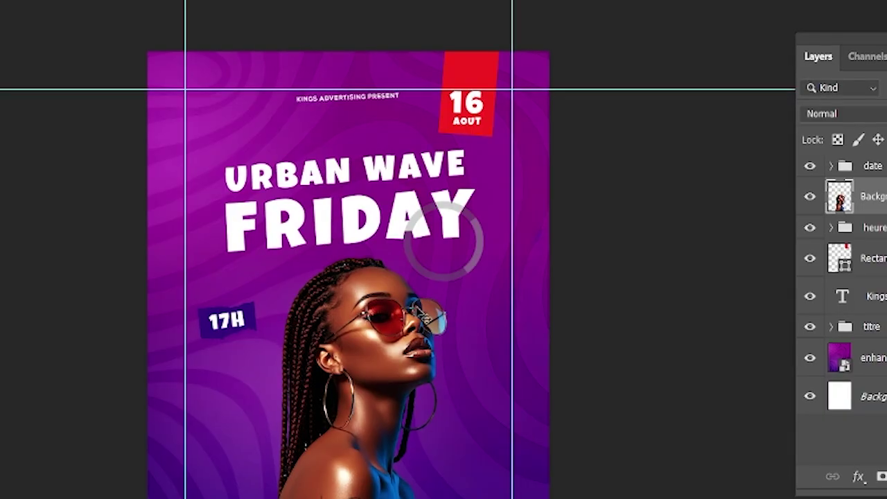
drag(416, 309, 425, 199)
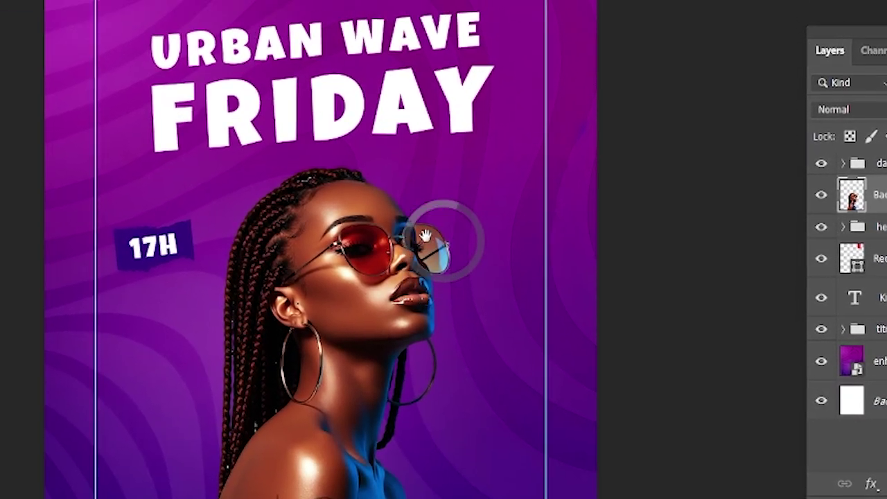
drag(425, 235, 455, 215)
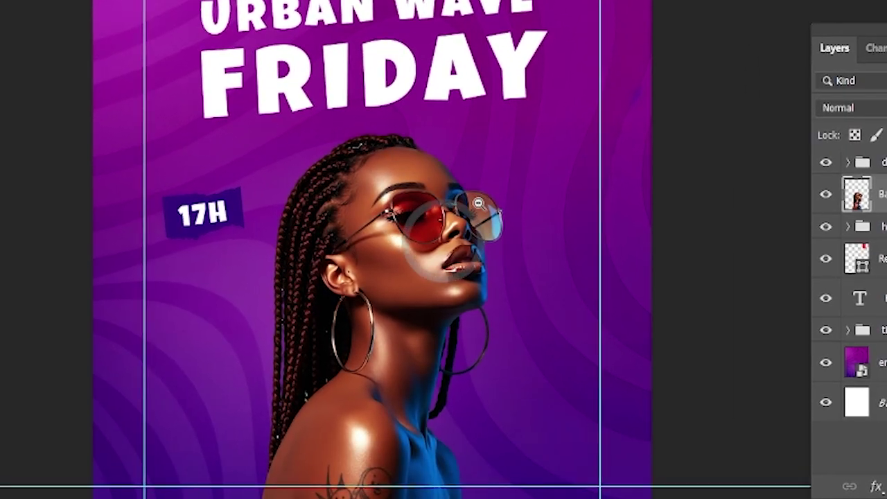
alt+click(479, 204)
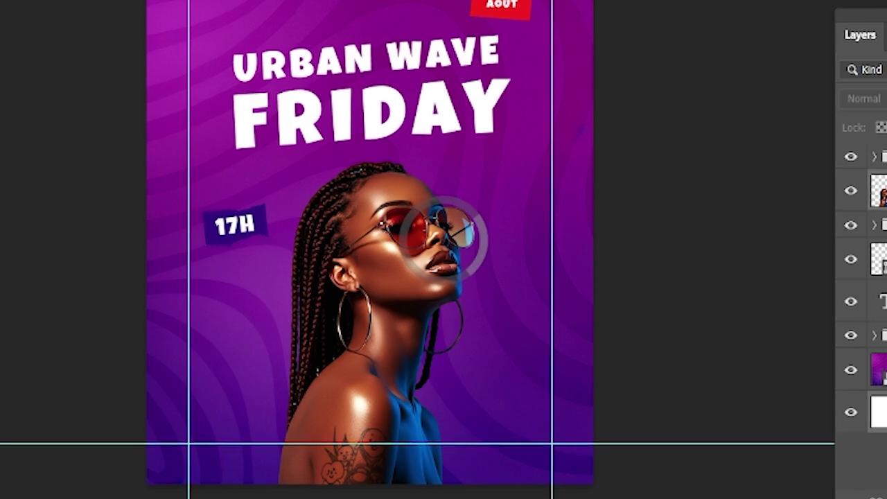
Switch to the ressources folder and place the torn white paper strip image in the poster.
drag(445, 238, 442, 359)
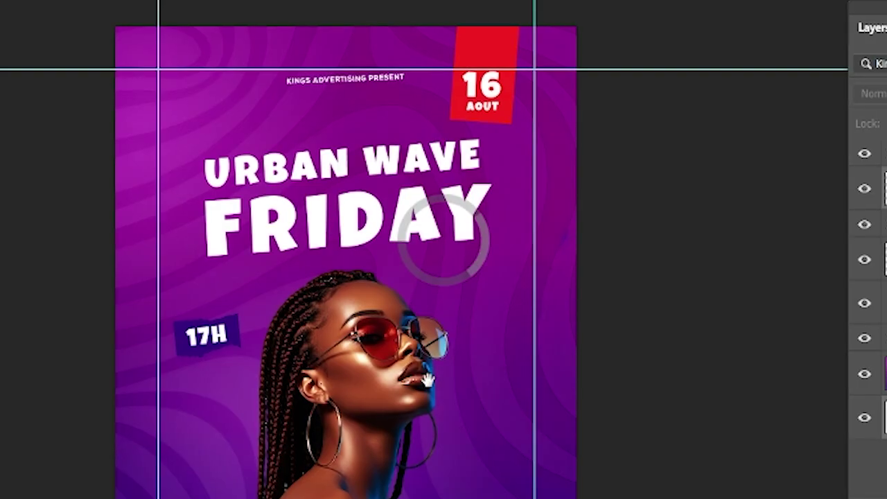
scroll(429, 374, up, 3)
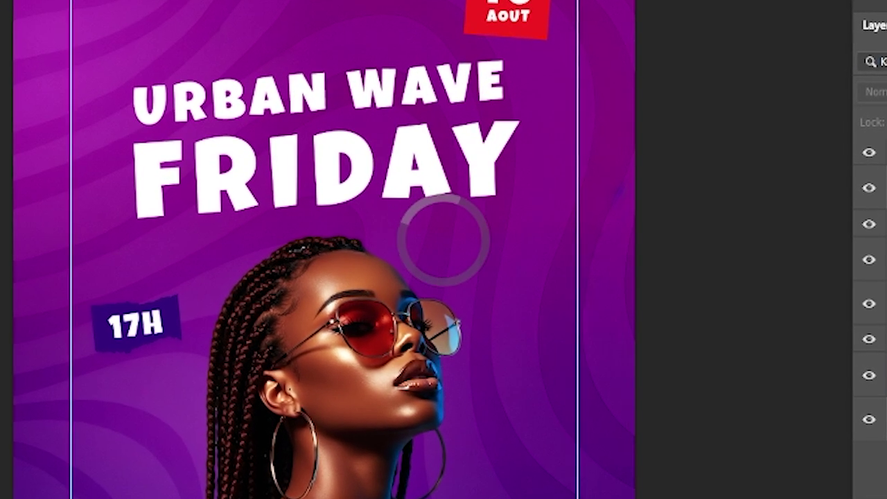
key(alt+Tab)
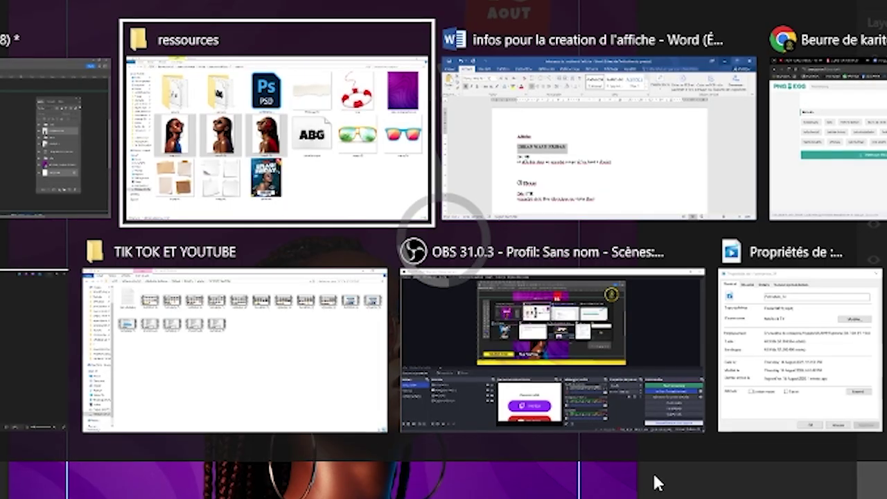
key(alt+Tab)
key(alt+Tab)
key(alt+Tab)
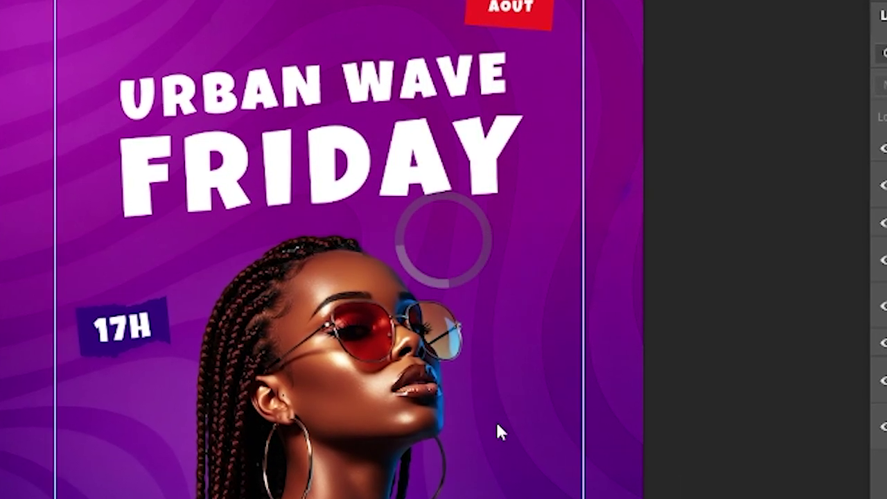
drag(406, 409, 350, 355)
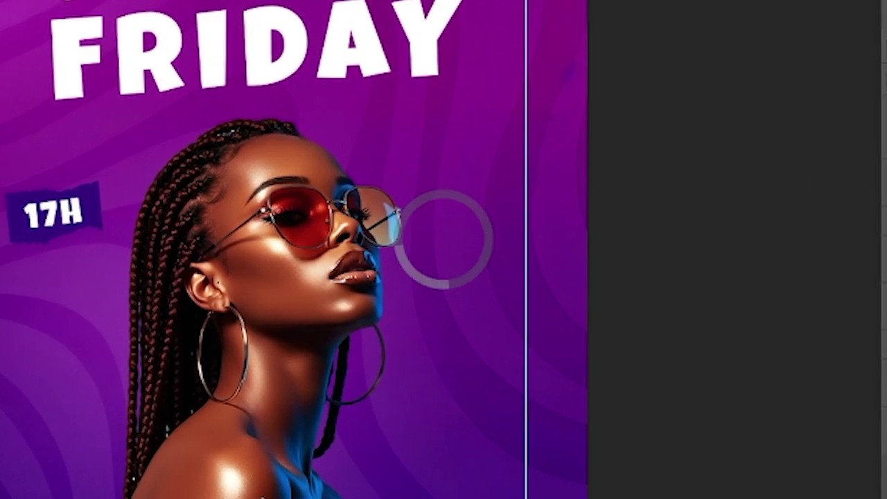
key(alt+Tab)
key(alt+Tab)
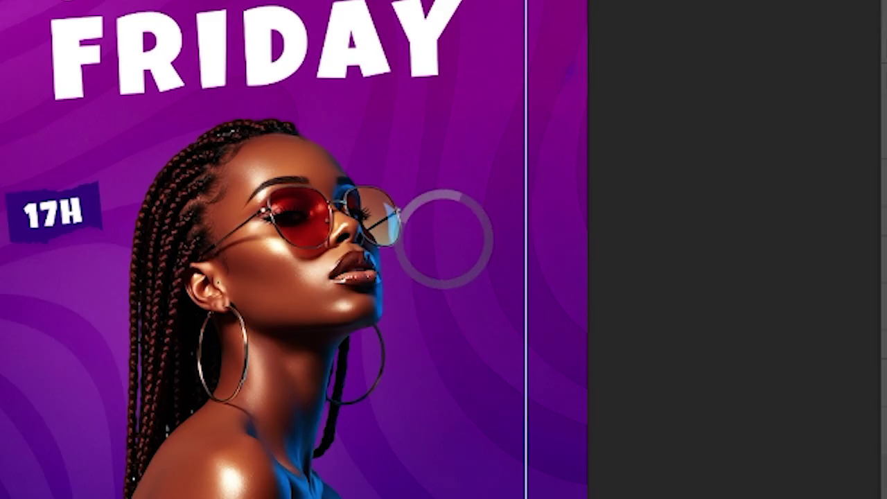
drag(623, 430, 307, 472)
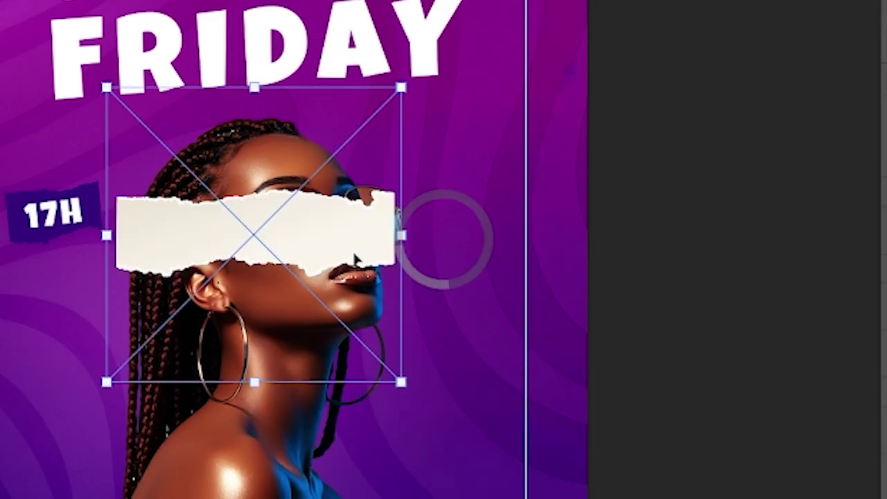
Enlarge the torn paper to almost the width between the side guides, tilt it slightly counter-clockwise and place it across the woman's shoulders.
drag(355, 259, 372, 495)
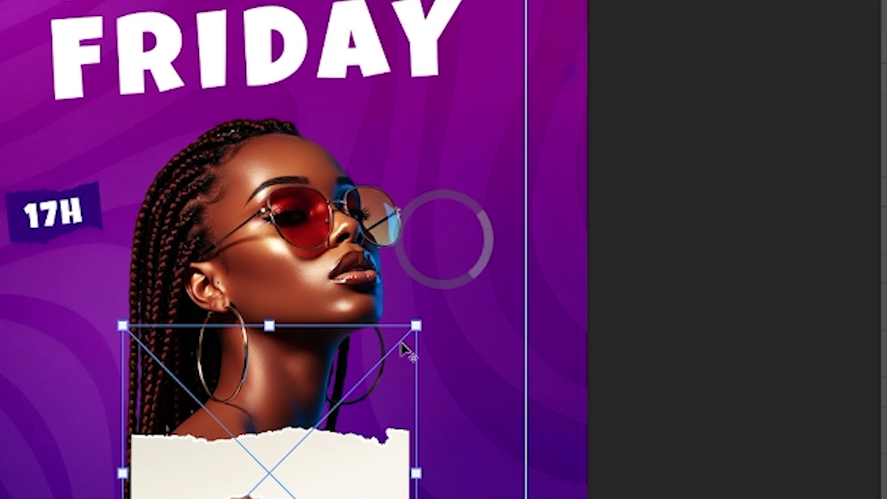
drag(413, 318, 425, 317)
drag(530, 253, 548, 252)
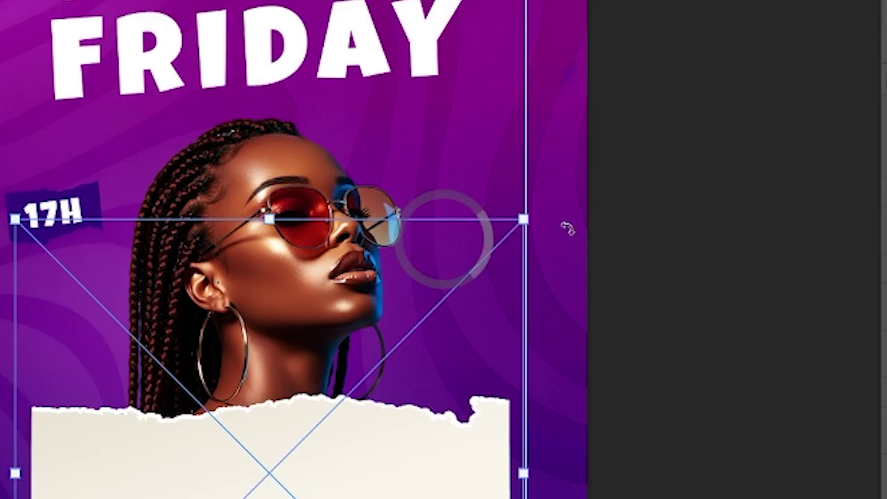
drag(567, 229, 568, 224)
drag(346, 451, 341, 475)
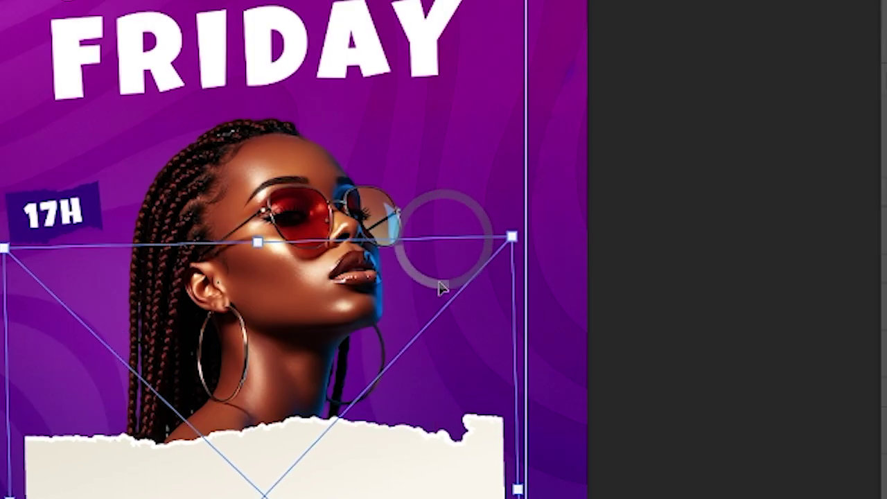
drag(512, 237, 537, 235)
drag(410, 446, 401, 446)
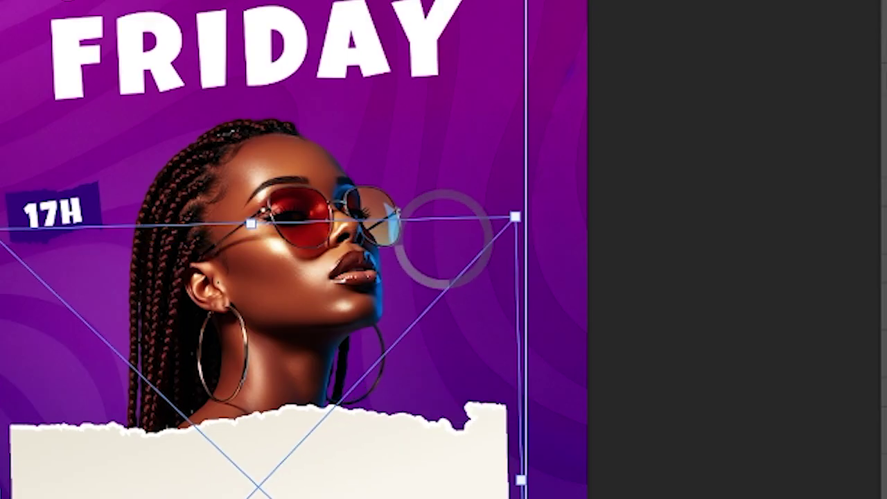
key(Return)
Add a text line reading SKYLINE LOUNGE, using the venue name from the Lieu section of the Word brief.
drag(473, 188, 504, 209)
drag(392, 355, 416, 316)
ctrl+click(402, 366)
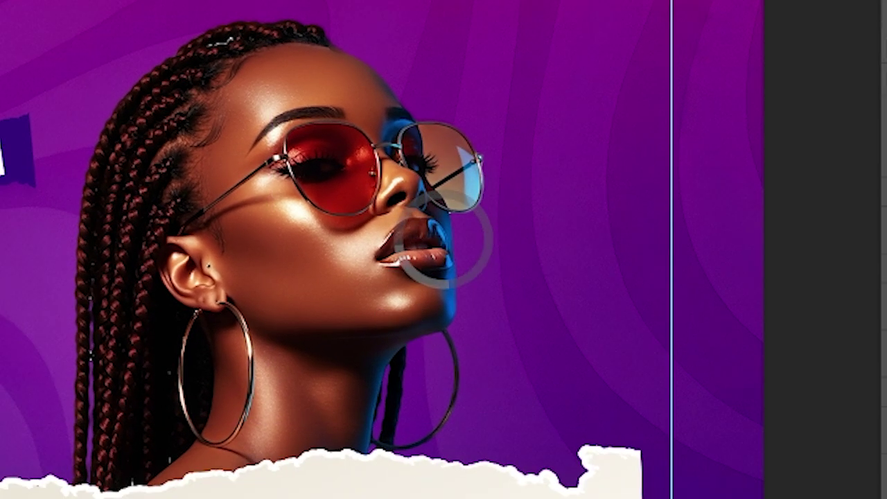
click(460, 46)
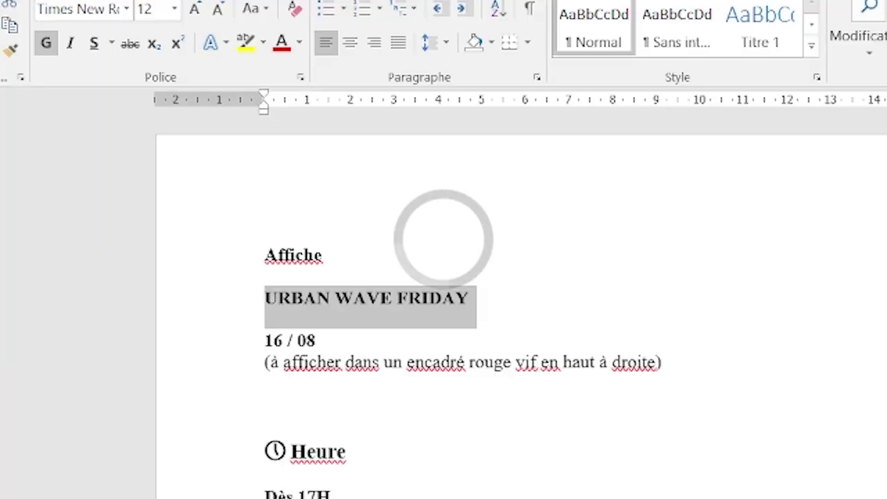
scroll(443, 304, down, 6)
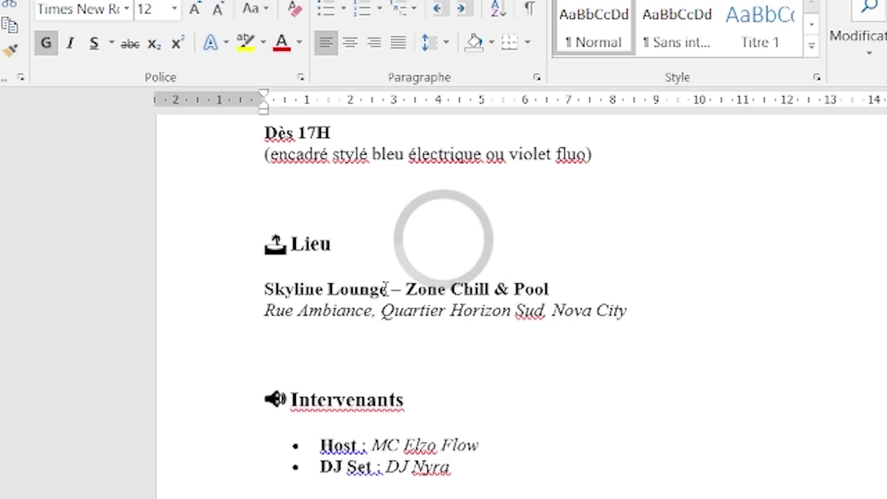
drag(386, 289, 214, 285)
key(alt+Tab)
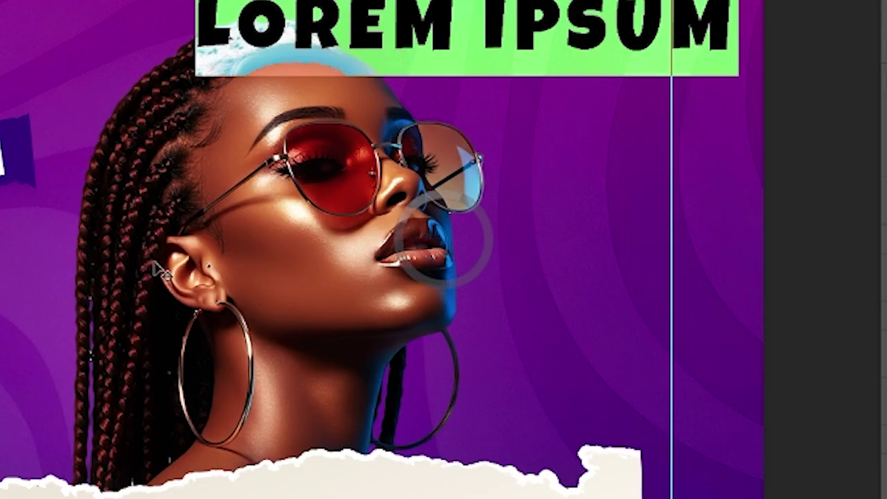
key(ctrl+a)
text(SKYLINE LOUNGE)
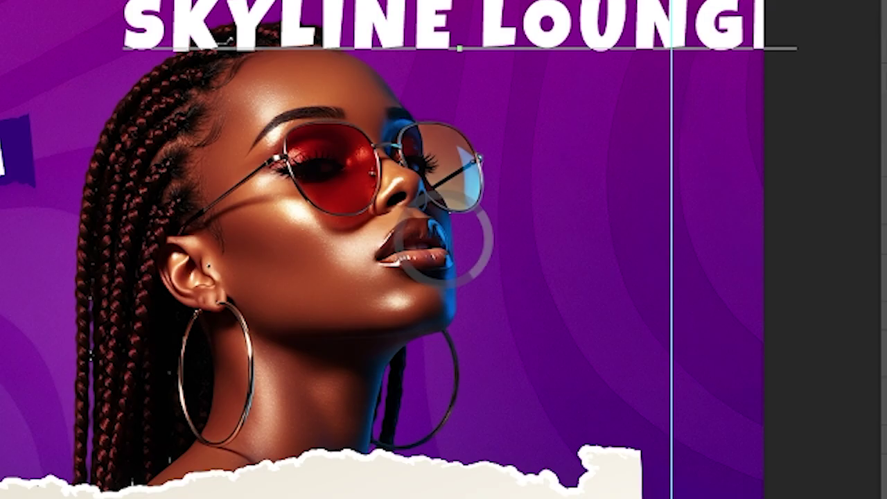
key(ctrl+Return)
Move the SKYLINE LOUNGE text onto the torn paper and color it with the dark purple sampled from the 17H badge.
drag(479, 40, 302, 498)
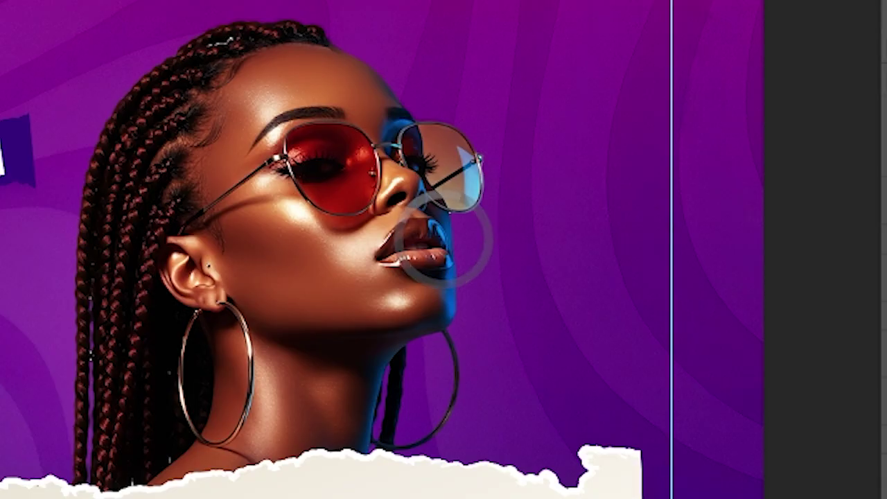
drag(491, 498, 493, 498)
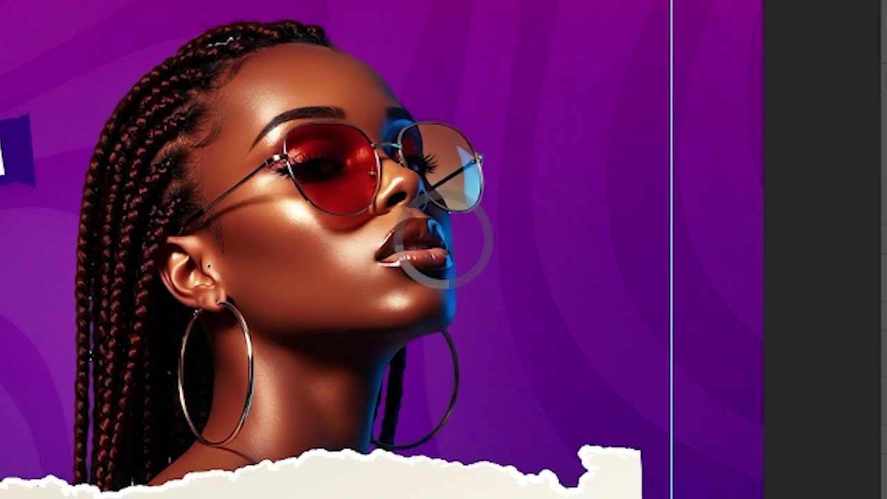
click(353, 1)
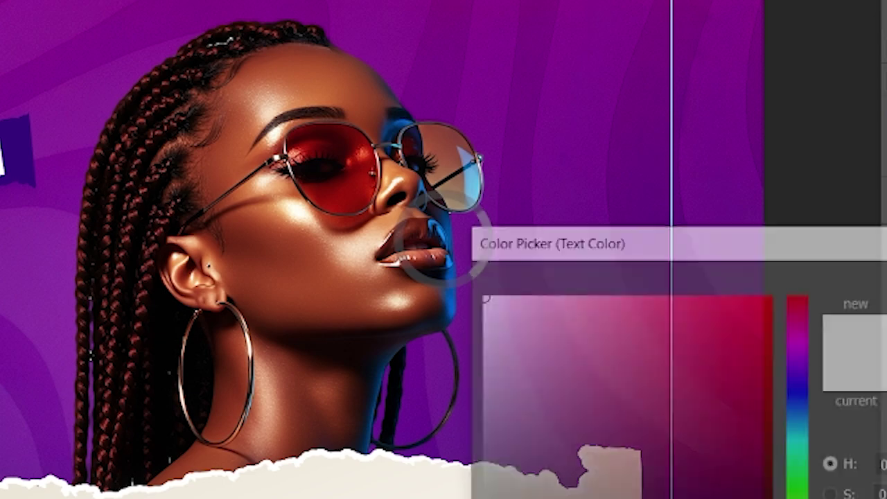
click(28, 155)
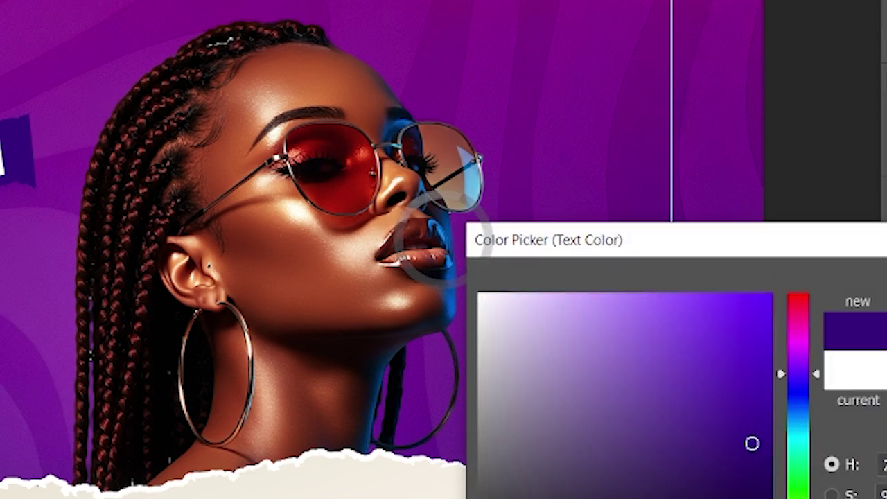
key(Return)
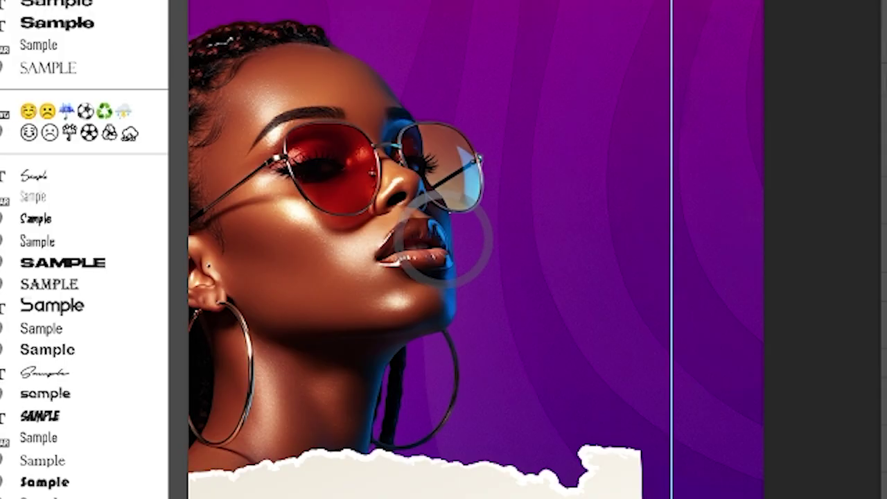
Reduce the font size of the Lorem ipsum placeholder paragraph and position it on the torn paper under SKYLINE LOUNGE.
key(Escape)
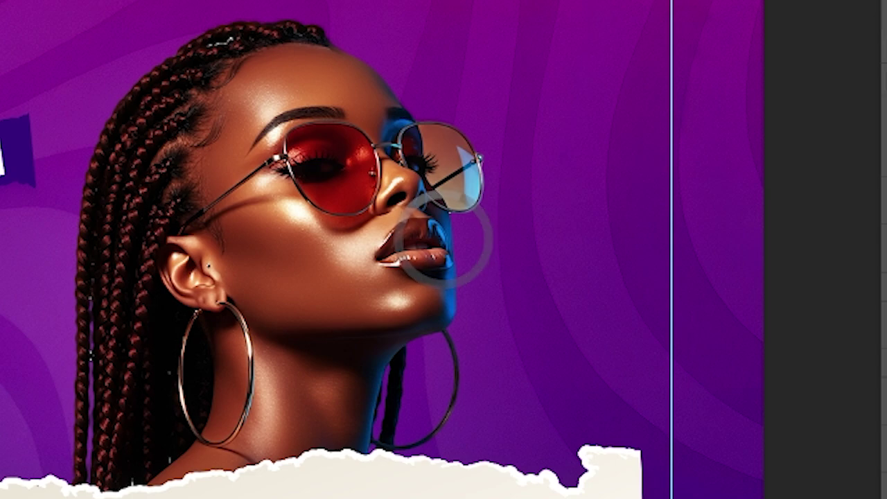
click(207, 1)
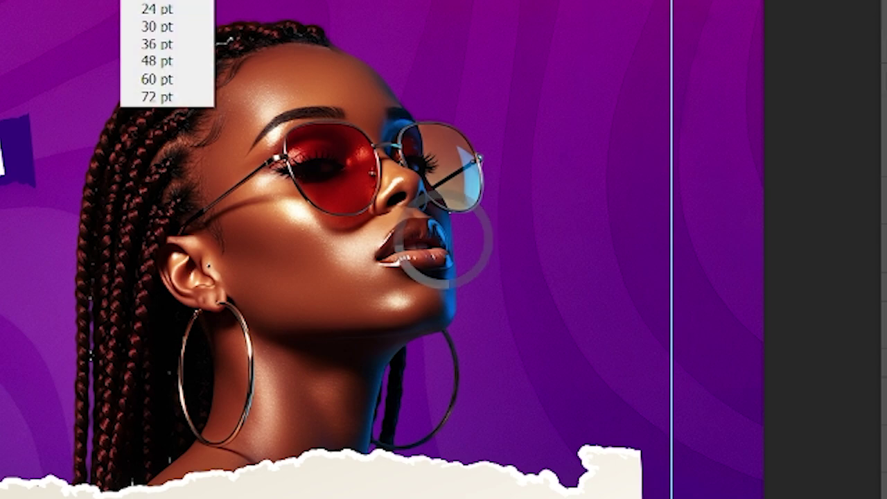
click(158, 2)
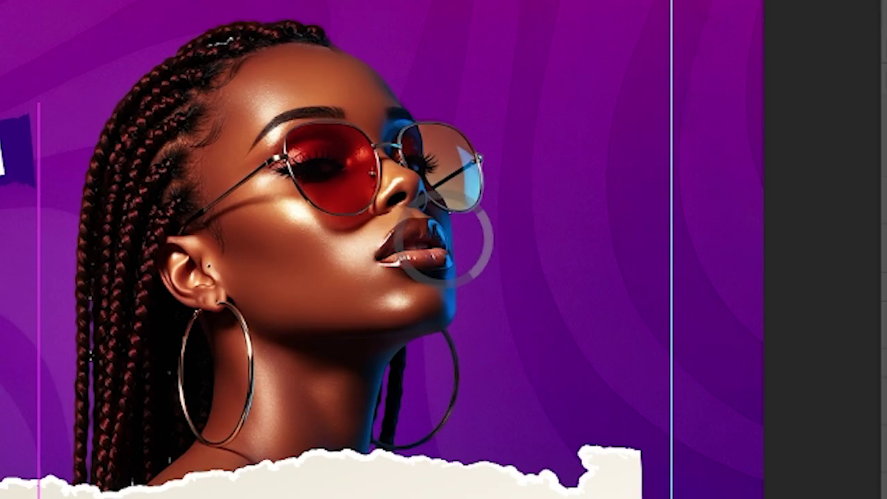
drag(379, 494, 390, 473)
alt+click(392, 406)
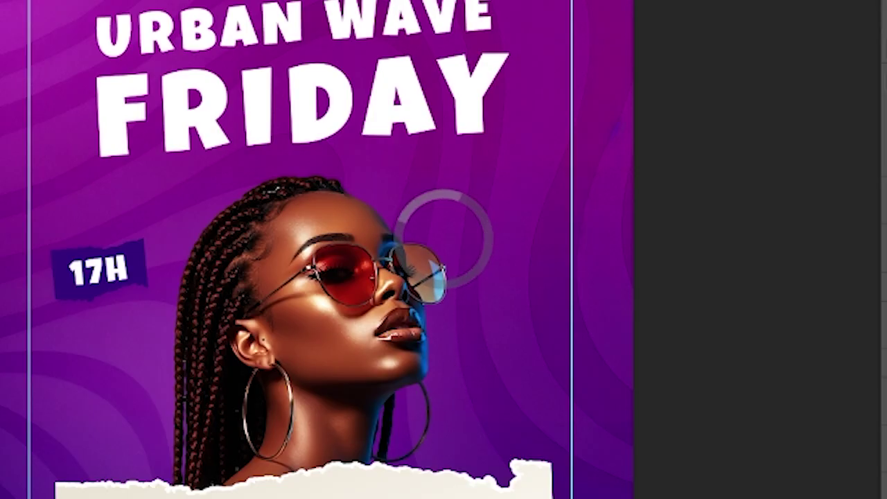
Switch to the Word brief, copy the full Host line from the Intervenants section and return to the Photoshop poster.
key(alt+Tab)
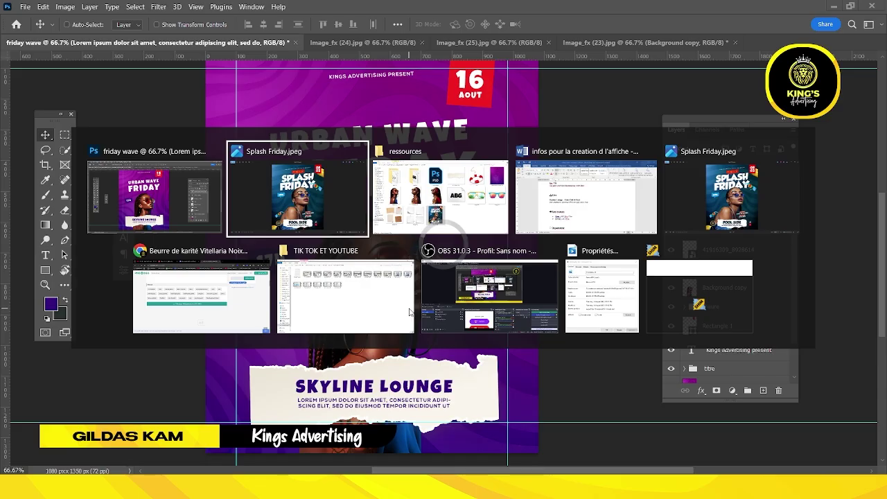
key(alt+Tab)
key(alt+Tab)
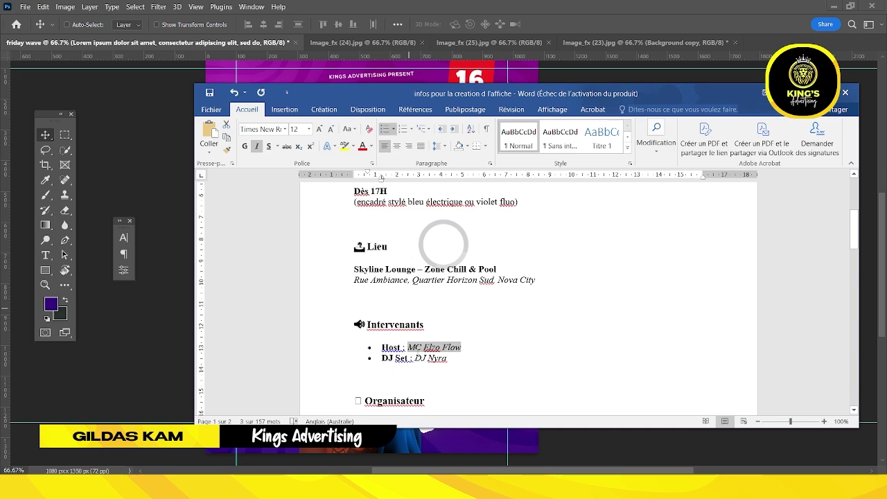
click(450, 341)
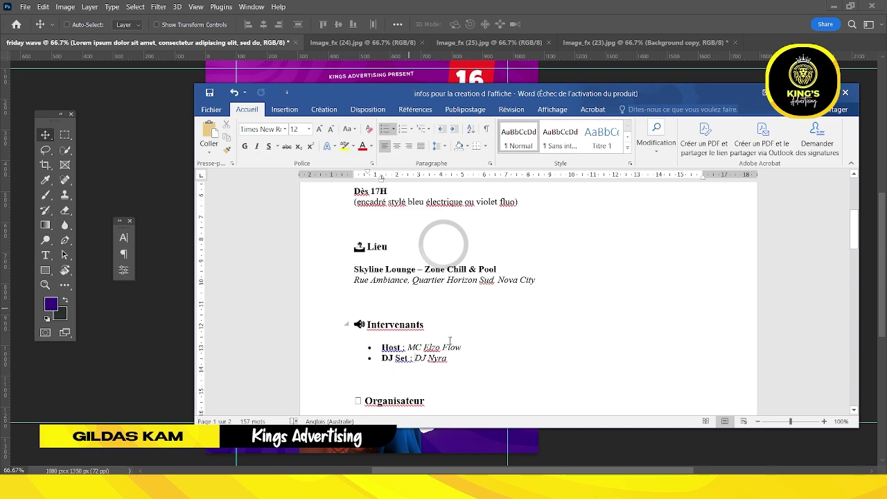
drag(462, 347, 381, 347)
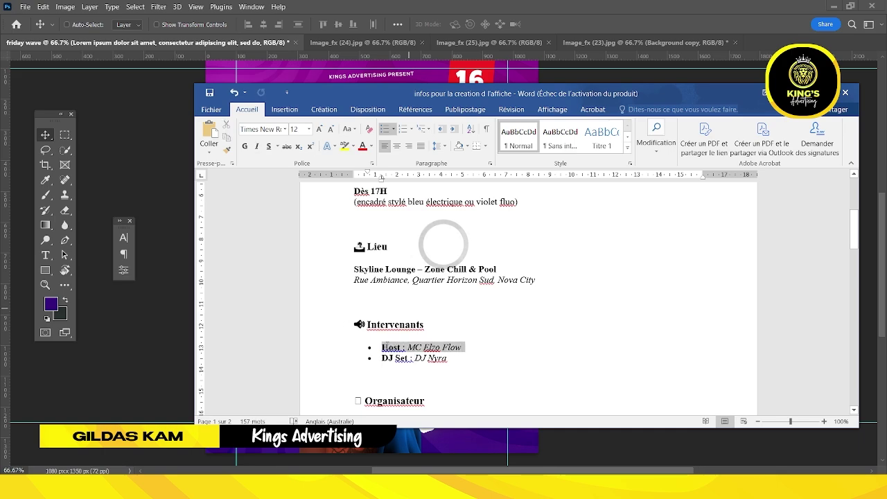
key(alt+Tab)
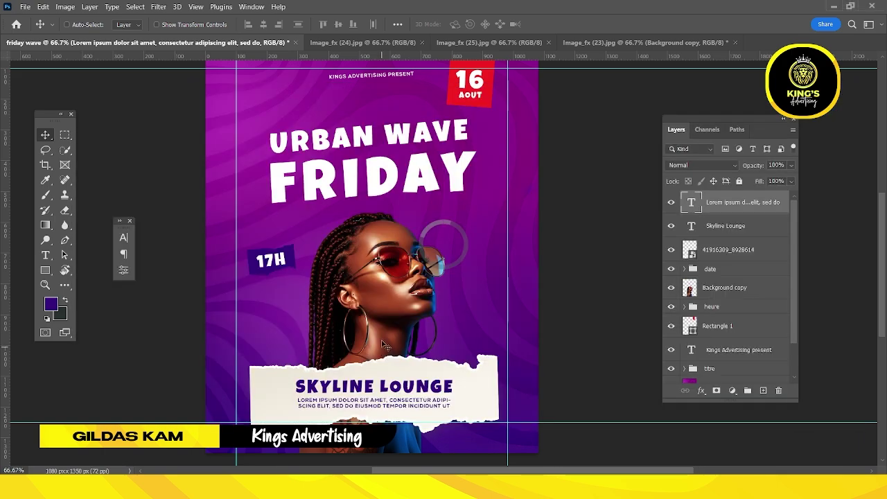
Add a placeholder text line beside the woman's neck and color it white (ffffff).
key(t)
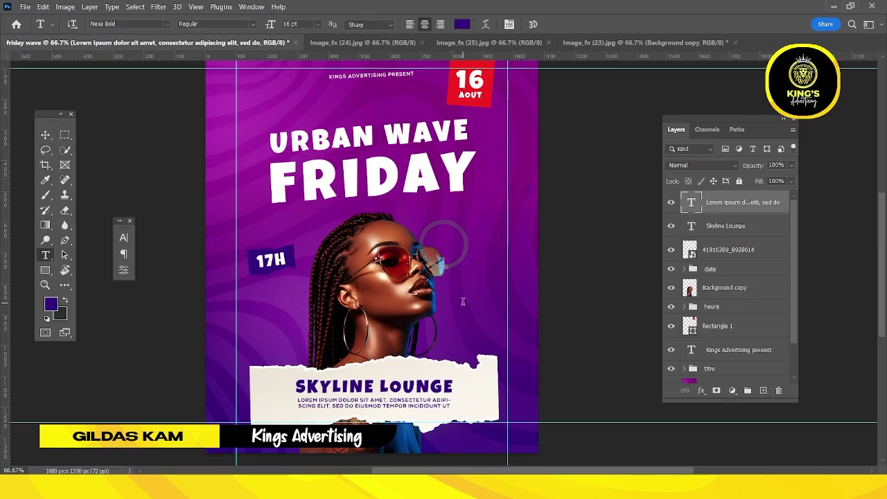
click(463, 301)
click(462, 24)
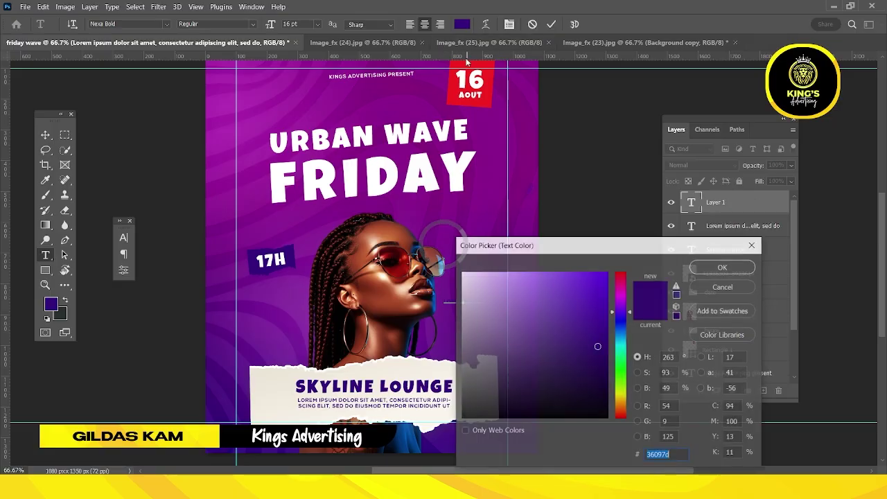
text(ffffff)
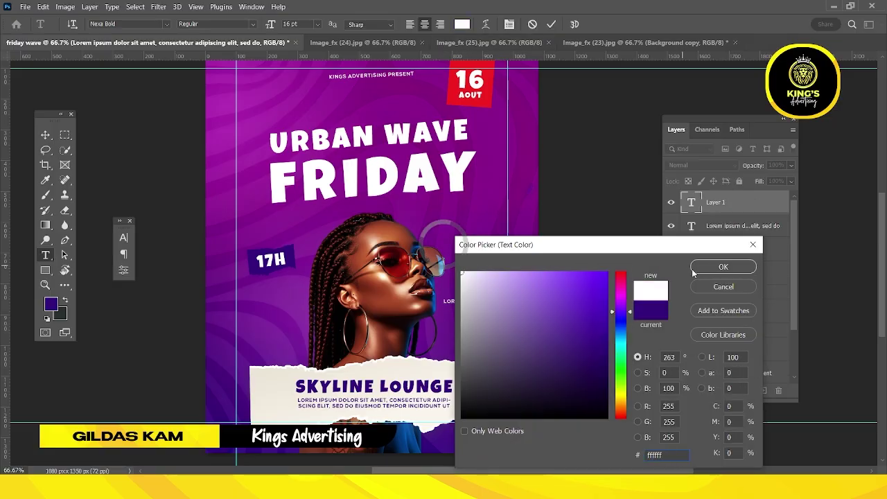
click(694, 270)
click(553, 25)
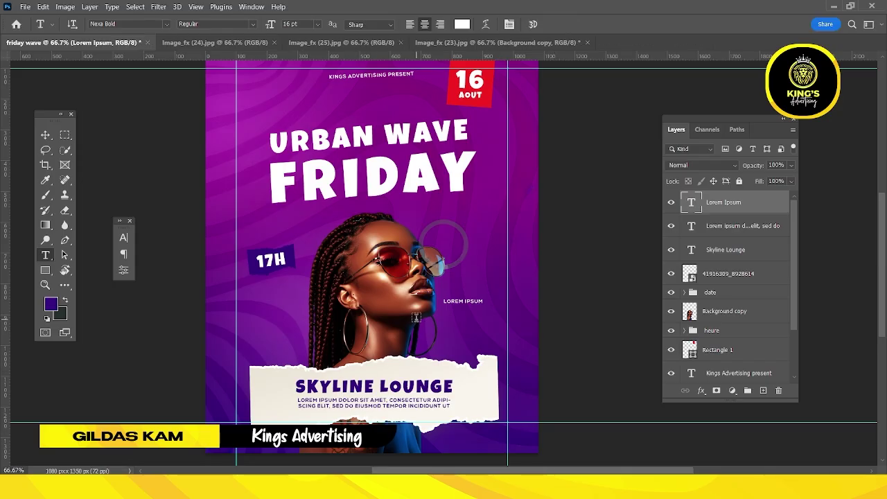
Replace the new placeholder text with the host line from the brief, using a slash separator and the Luckiest Guy font.
double_click(691, 202)
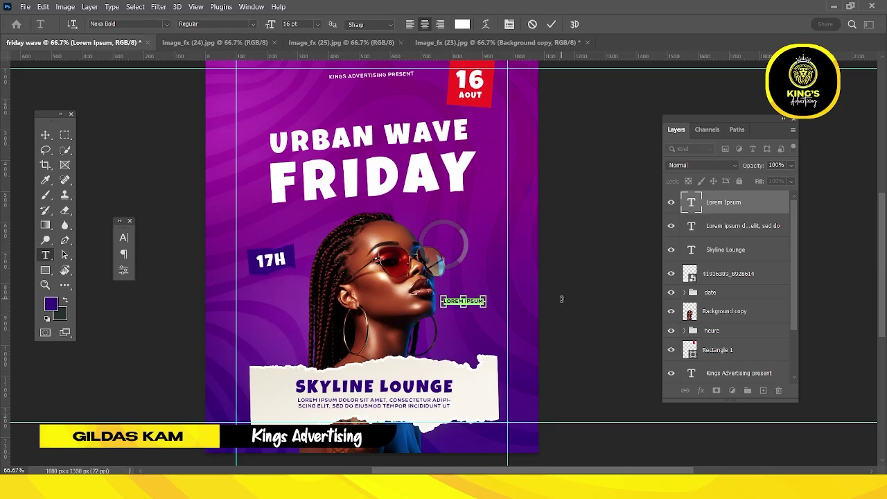
text(HOST : MC ELZO FLOW)
click(166, 25)
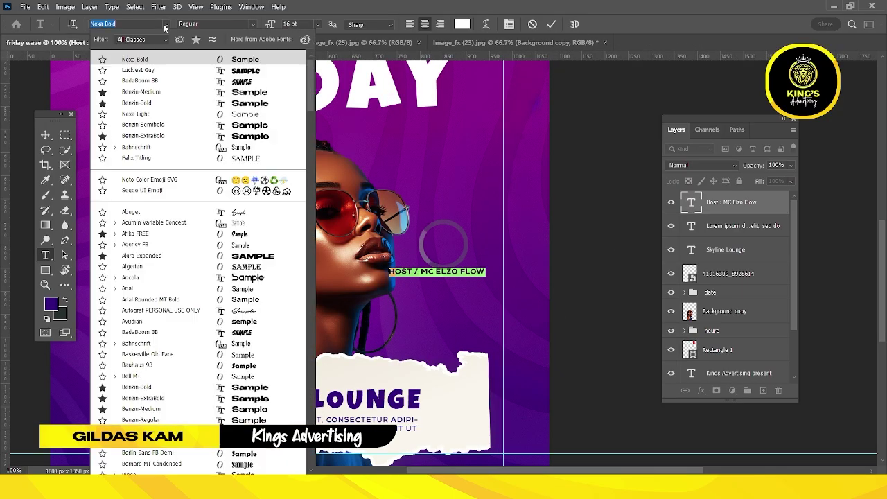
click(172, 72)
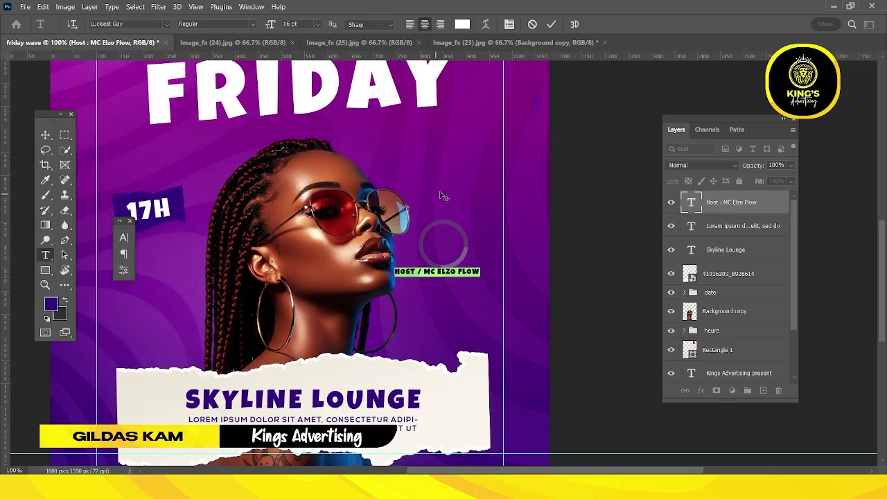
click(551, 25)
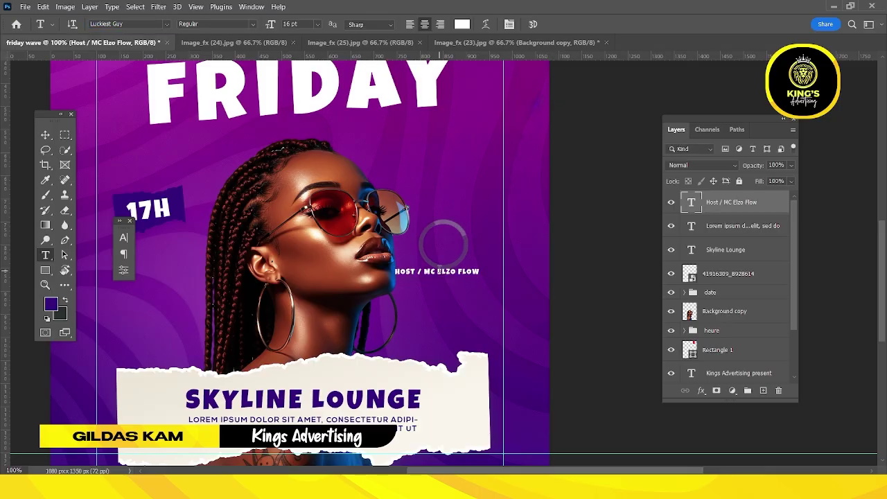
Move the host line down about 42 px and cut HOST / out of it, leaving only the host's stage name.
key(v)
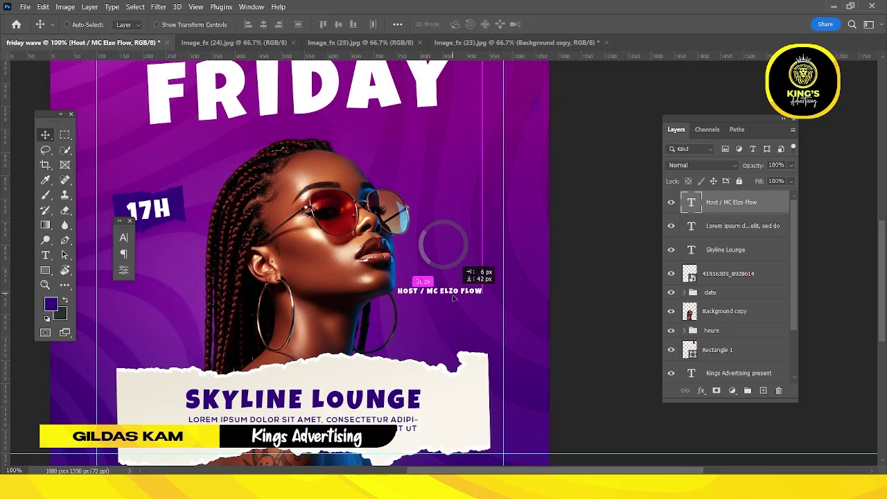
key(t)
key(ctrl+plus)
drag(429, 321, 363, 336)
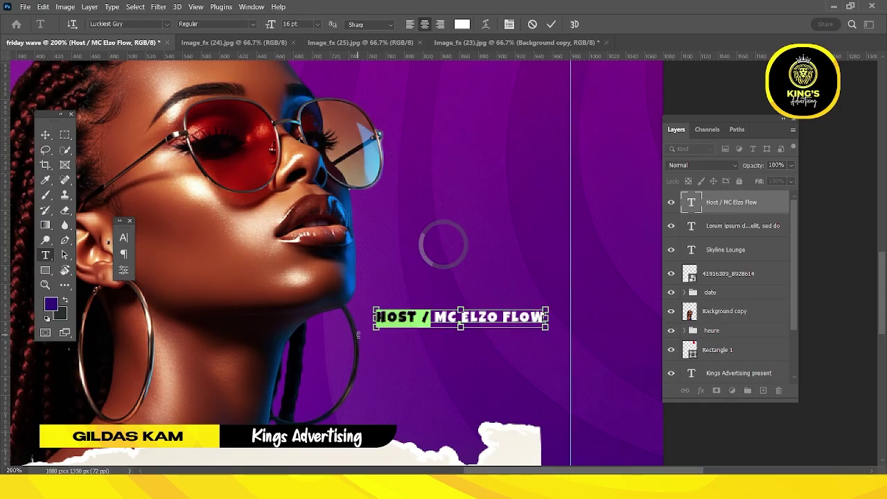
key(ctrl+x)
click(551, 24)
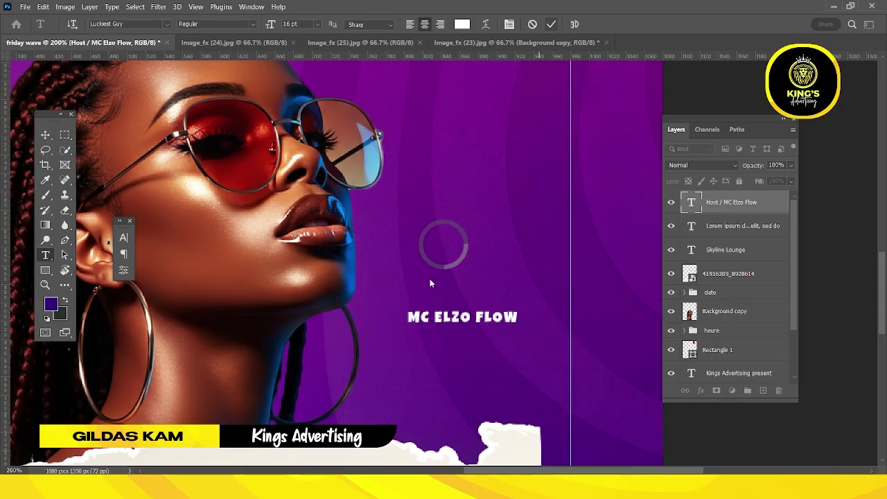
Create a separate text line reading HOST DJ and place it centered directly above the host's stage name.
click(434, 282)
key(ctrl+v)
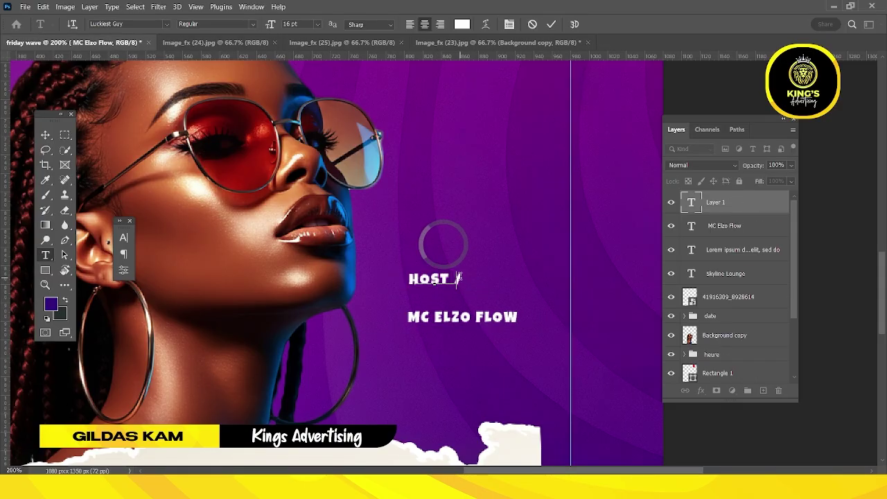
key(BackSpace)
text(DJ)
click(553, 24)
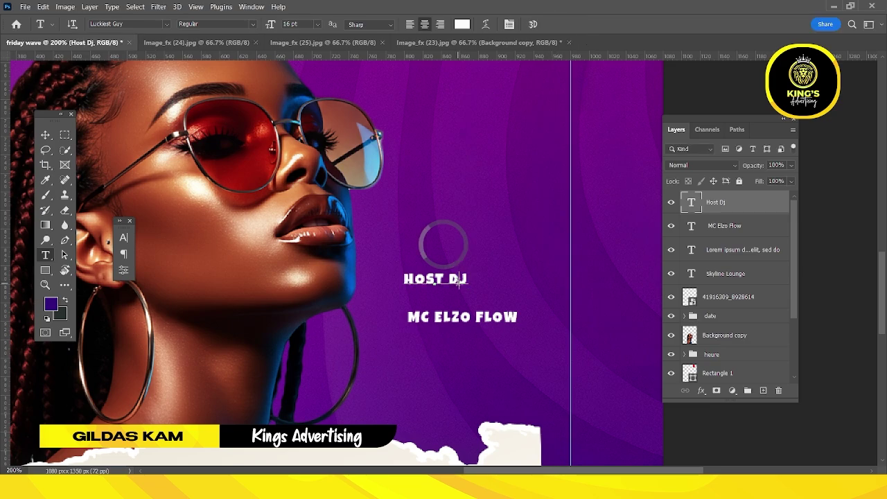
key(v)
drag(443, 260, 472, 279)
Add an outside Stroke effect to the HOST DJ text in the red sampled from the 16 AOUT date badge.
right_click(725, 212)
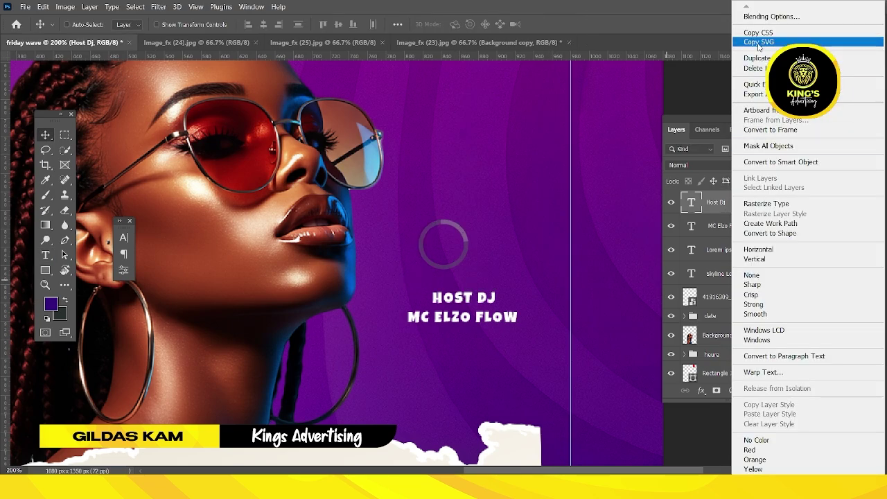
click(760, 17)
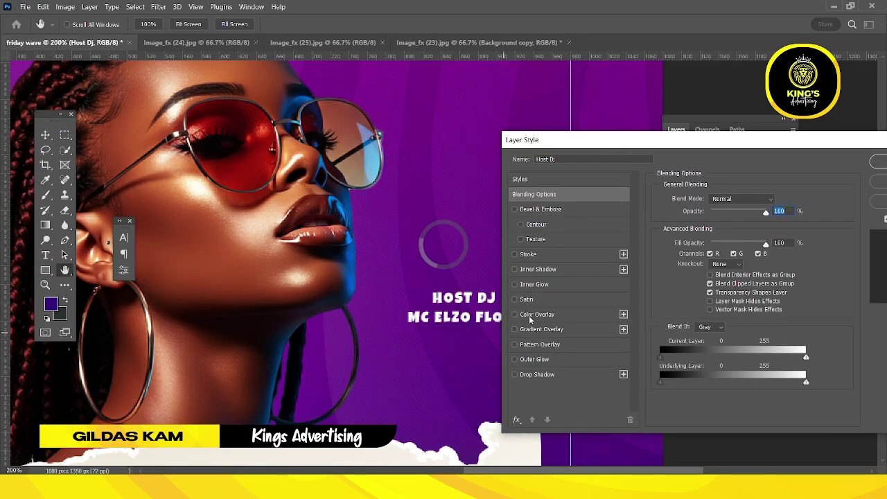
click(528, 254)
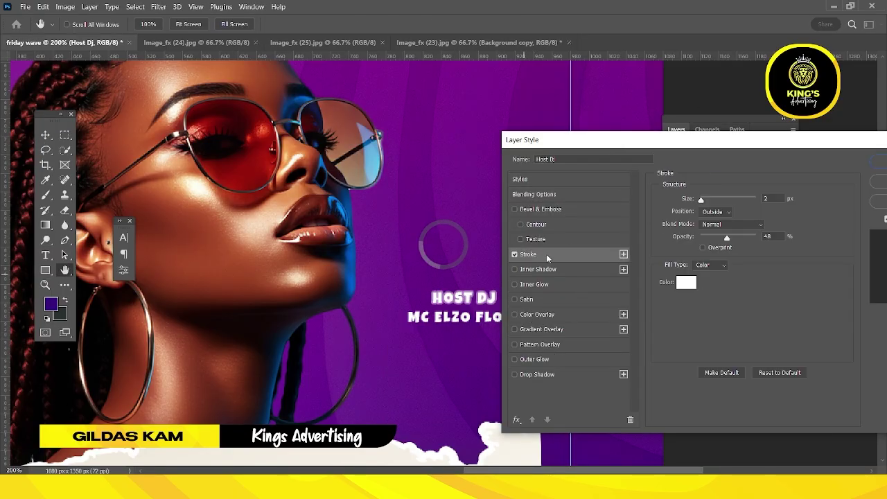
click(685, 282)
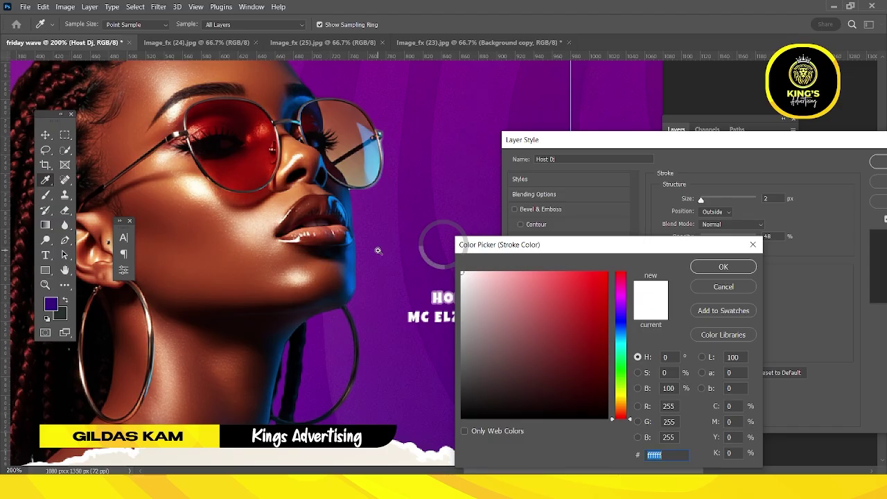
scroll(378, 251, down, 3)
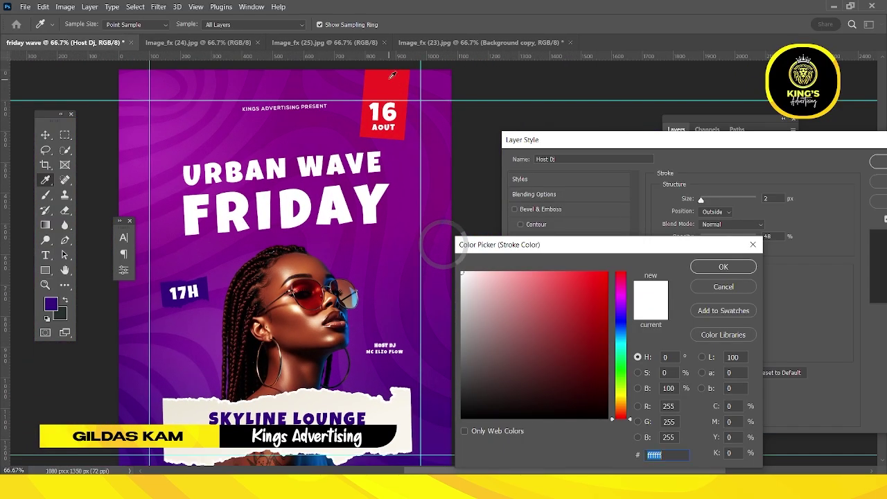
click(391, 76)
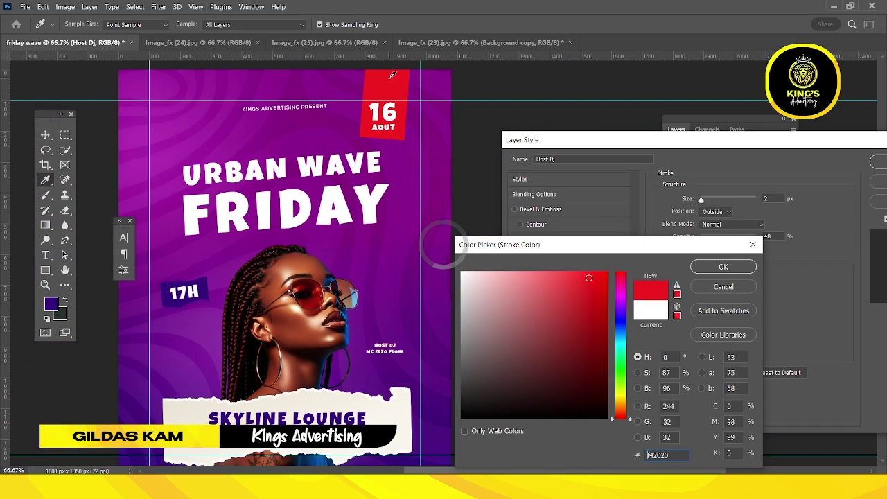
click(722, 266)
drag(649, 143, 568, 145)
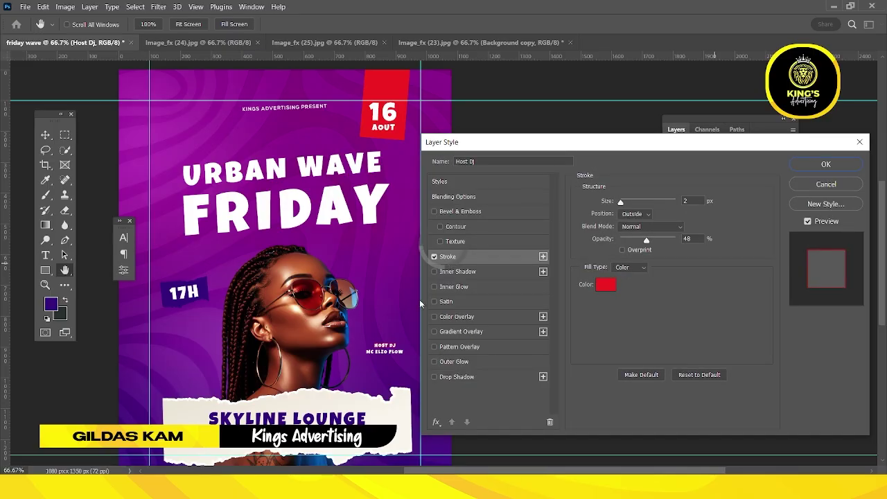
Set the HOST DJ stroke to 4 px at 100% opacity and apply the layer style.
ctrl+click(402, 316)
ctrl+click(402, 316)
drag(380, 346, 387, 264)
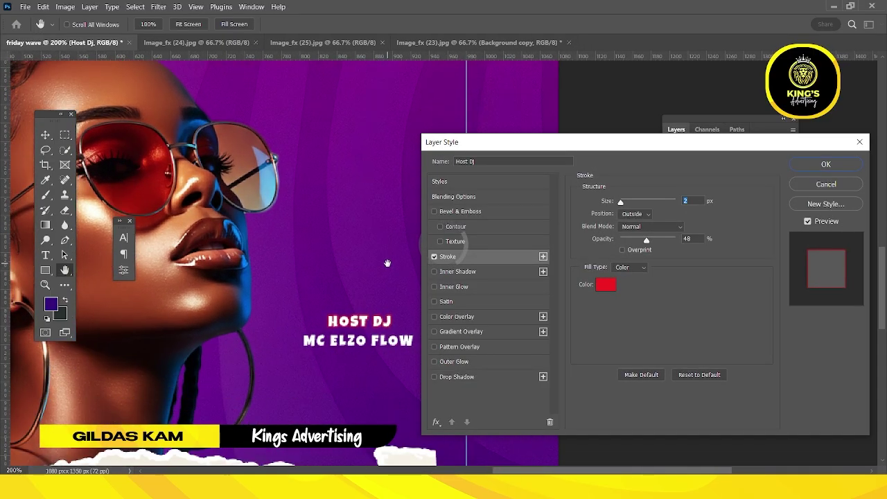
drag(619, 204, 623, 204)
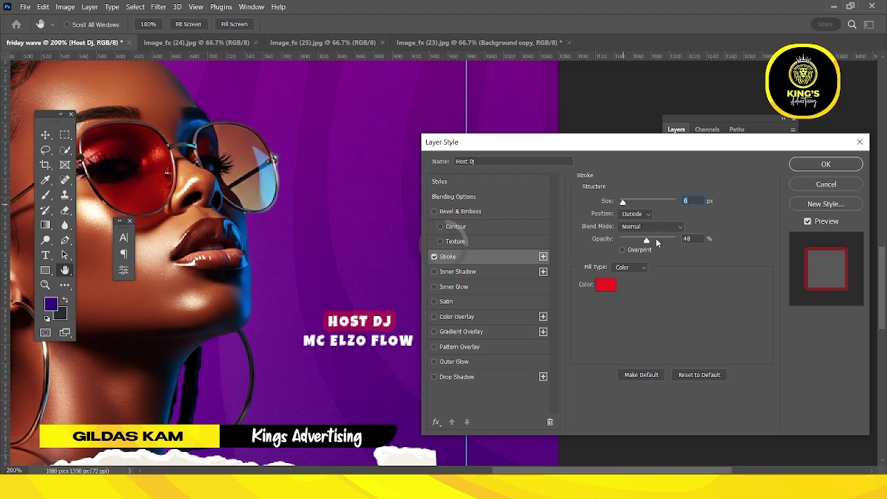
drag(646, 241, 691, 240)
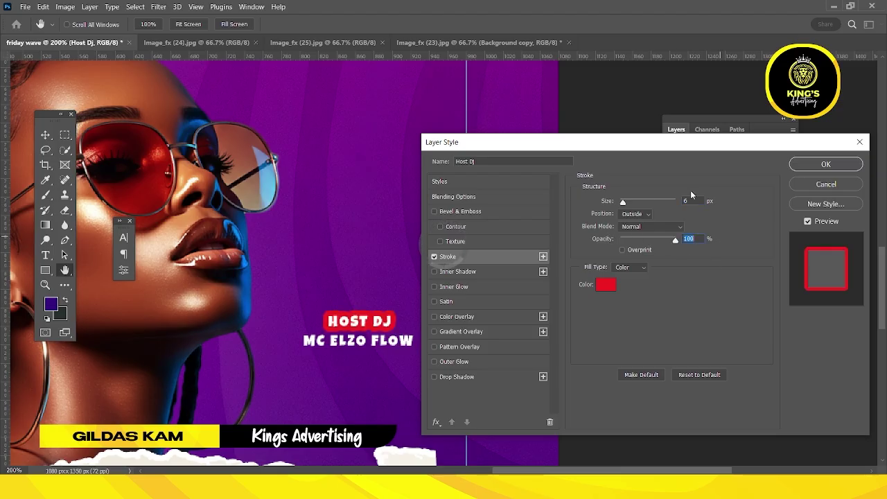
key(Down)
key(Down)
key(Return)
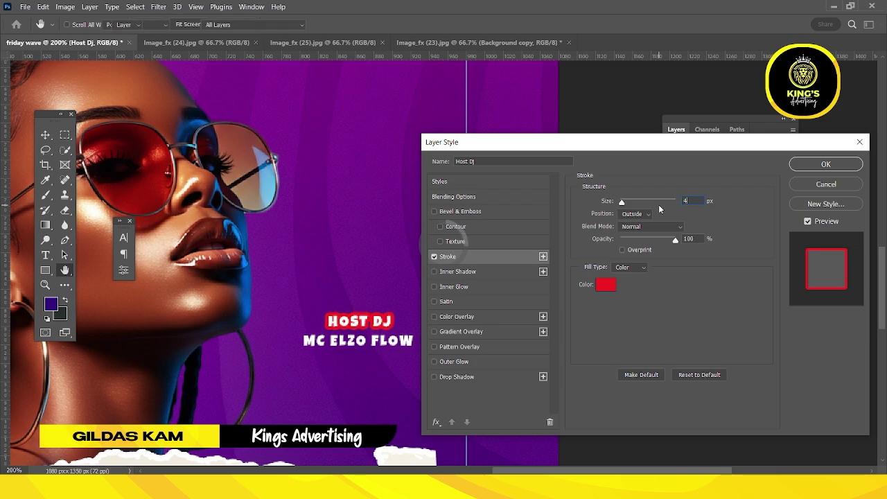
Duplicate the HOST DJ label about 41 px lower, beneath the host's stage name, and copy the DJ Set wording from the Word brief.
key(ctrl+j)
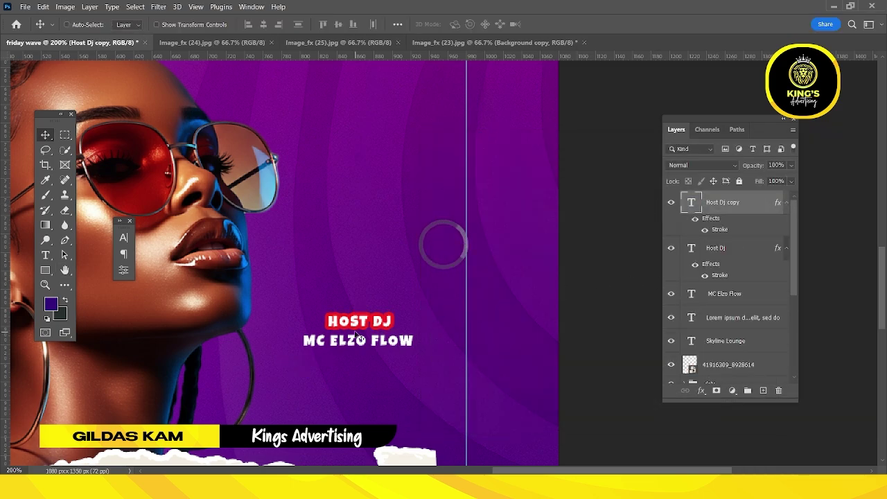
drag(353, 323, 352, 360)
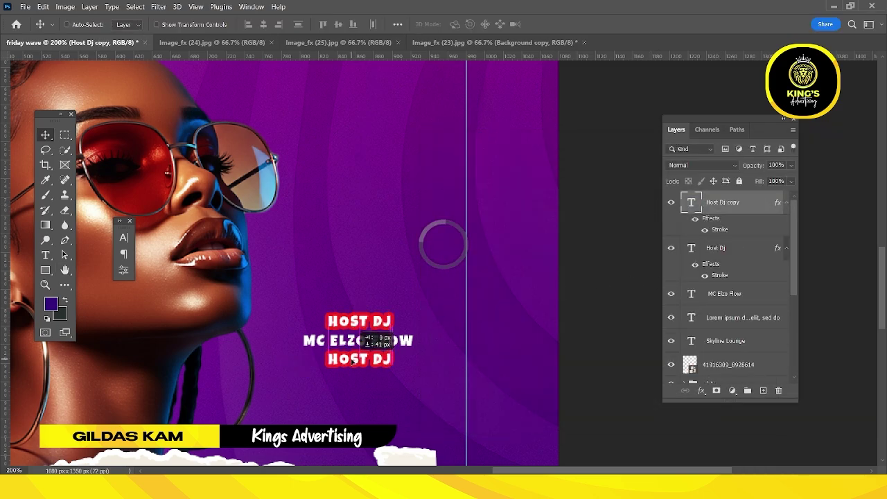
key(alt+Tab)
drag(409, 359, 373, 364)
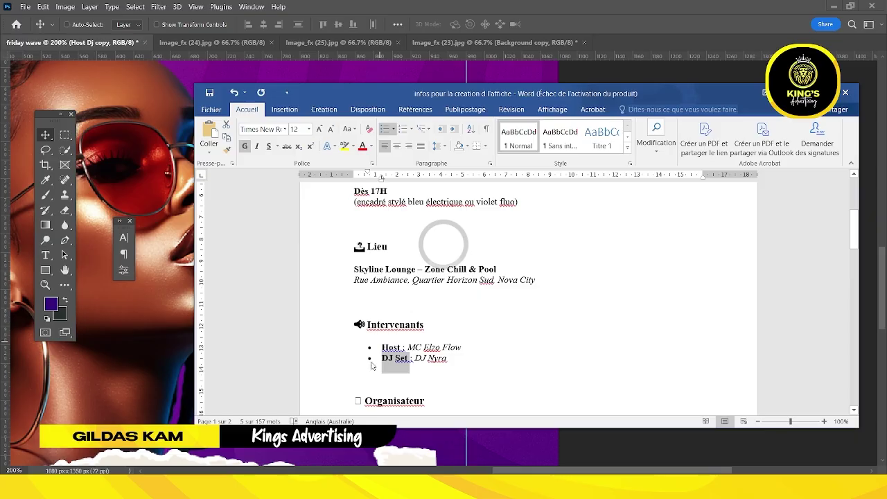
key(alt+Tab)
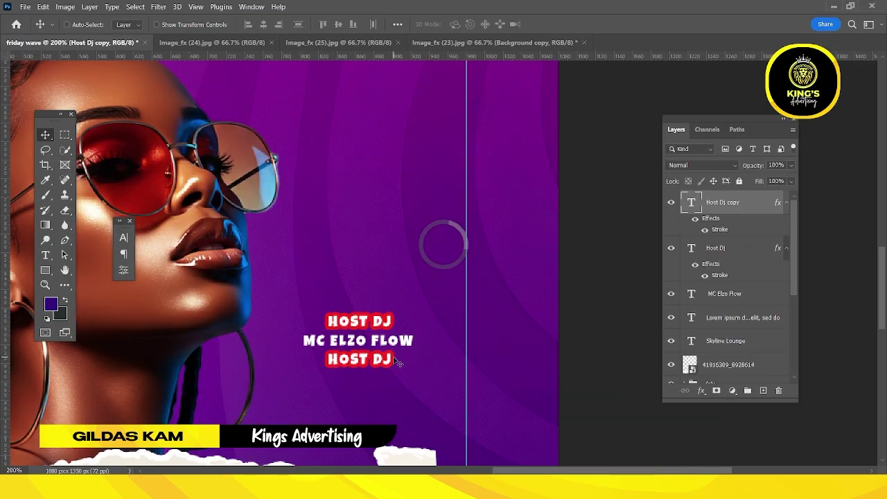
Replace the duplicated label's text with DJ SET, leaving out the bullet that comes with the pasted wording.
key(t)
click(368, 361)
key(ctrl+a)
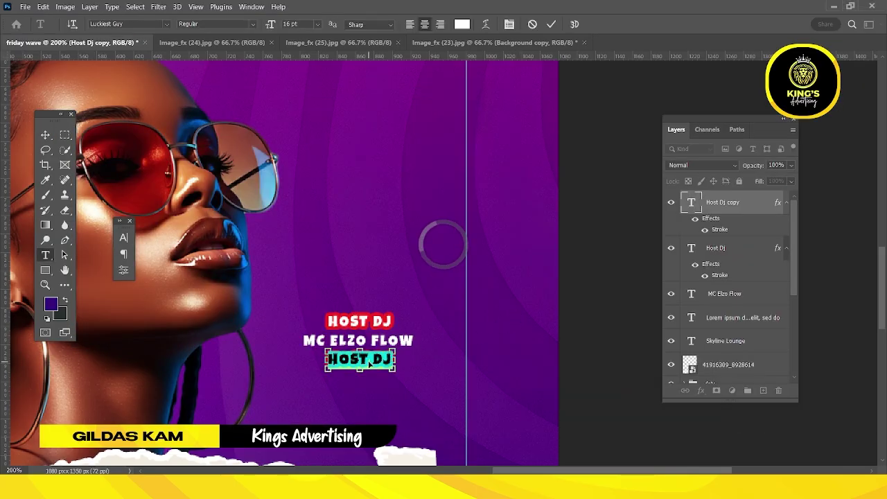
text(• DJ SET)
drag(348, 360, 186, 371)
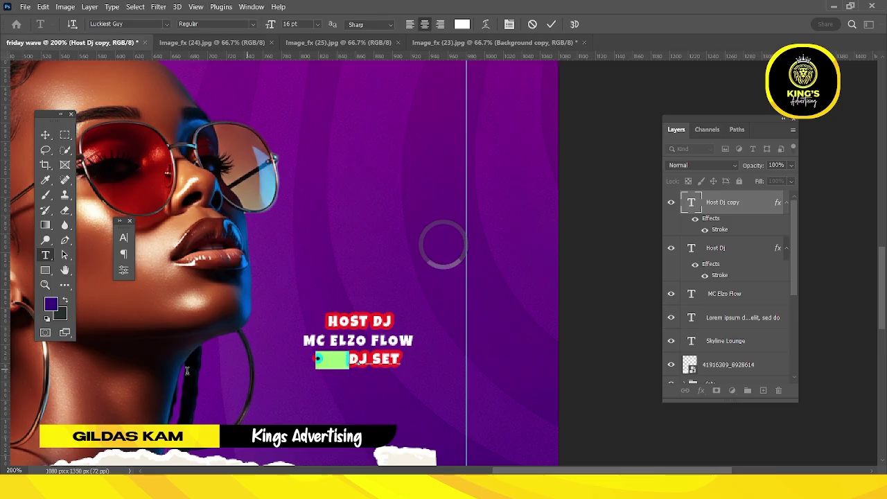
key(BackSpace)
key(ctrl+Return)
key(v)
Duplicate the host's stage name line and place the copy centered directly below the DJ SET label.
click(399, 341)
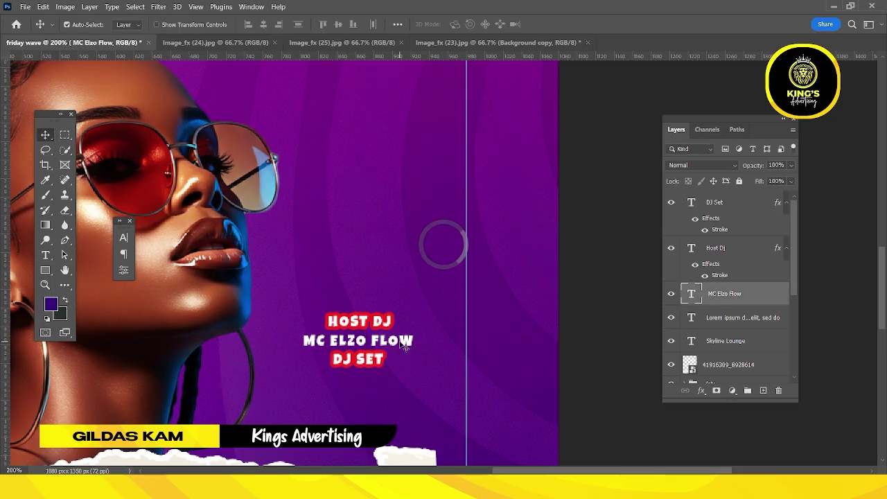
key(ctrl+j)
drag(400, 344, 451, 329)
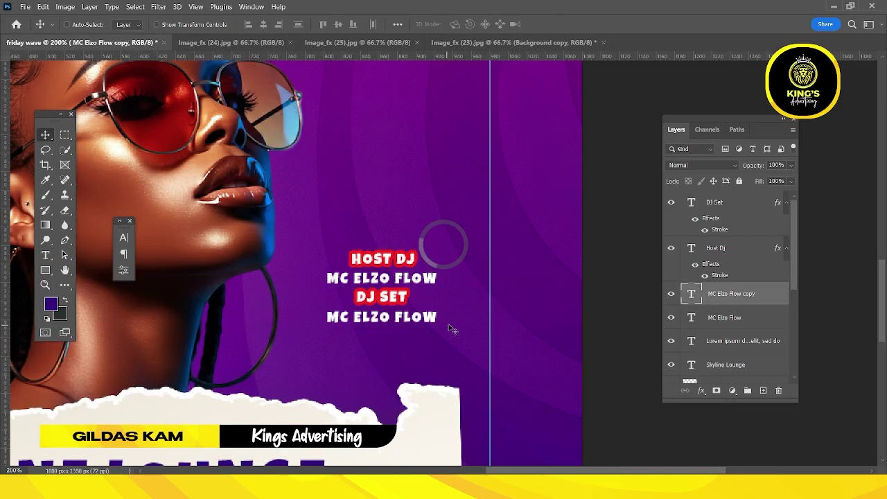
Group the two red-outlined labels and the two stage name lines, and name the group dj.
shift+click(735, 318)
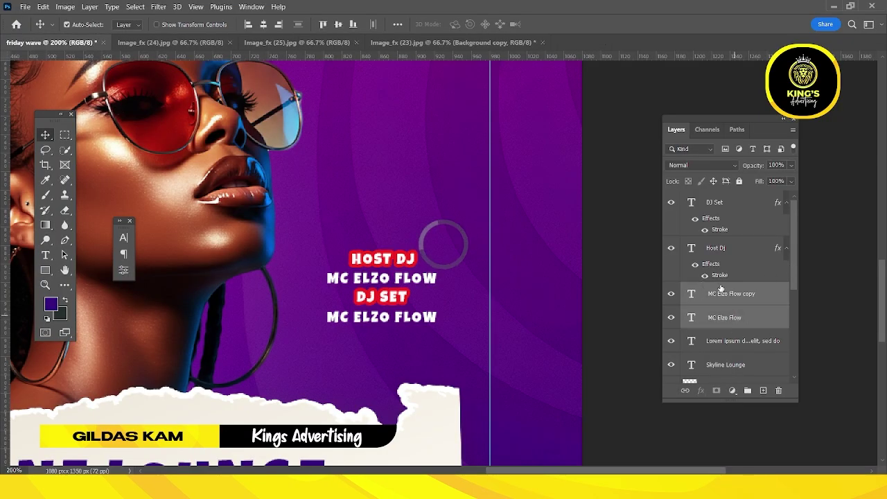
ctrl+click(735, 250)
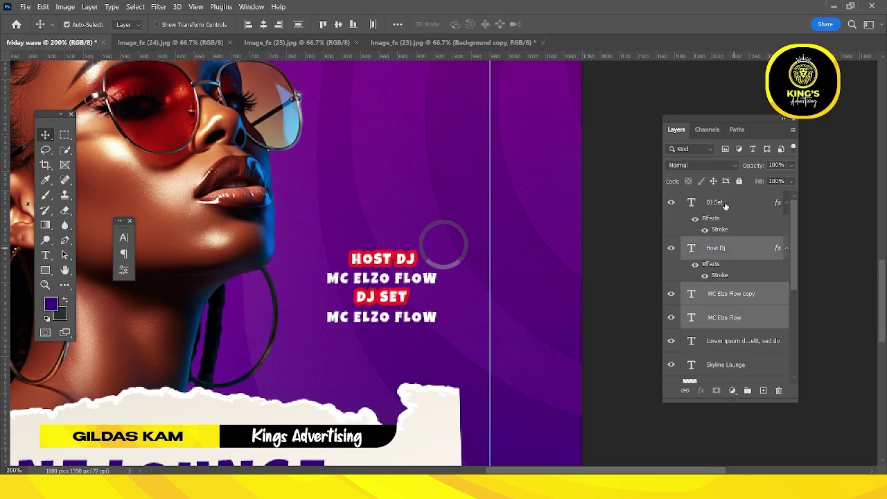
ctrl+click(725, 203)
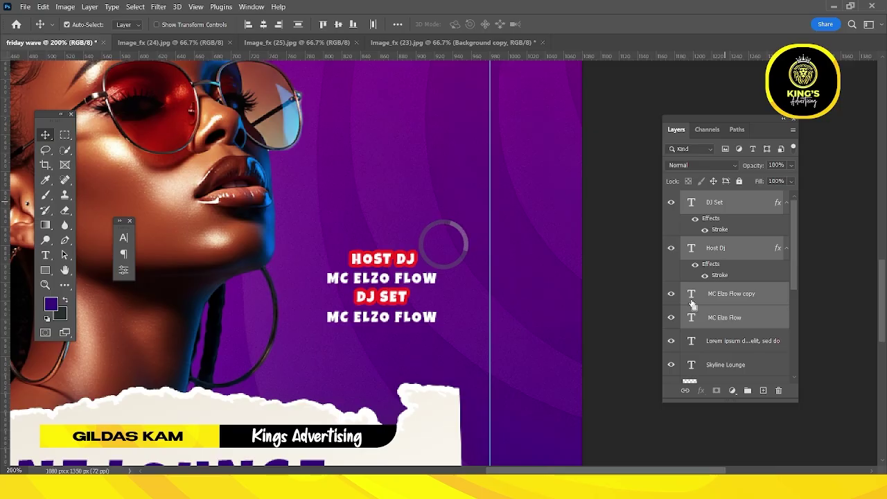
key(ctrl+g)
double_click(713, 198)
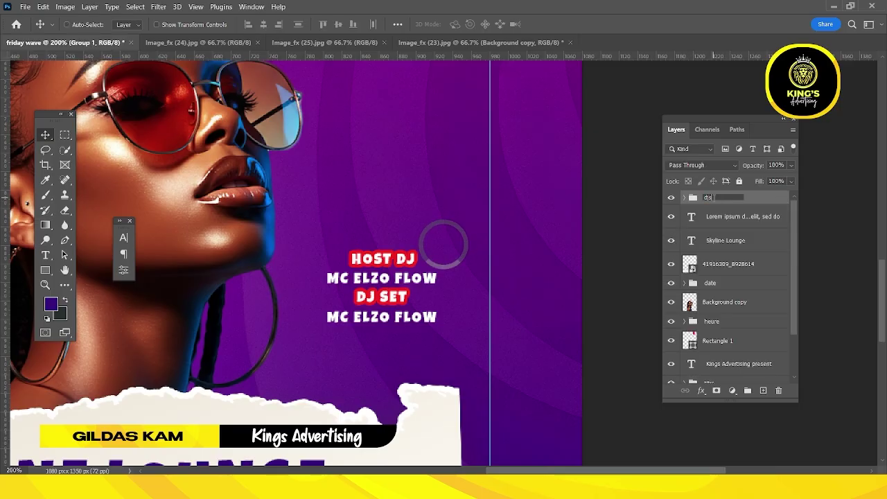
text(dj)
click(684, 198)
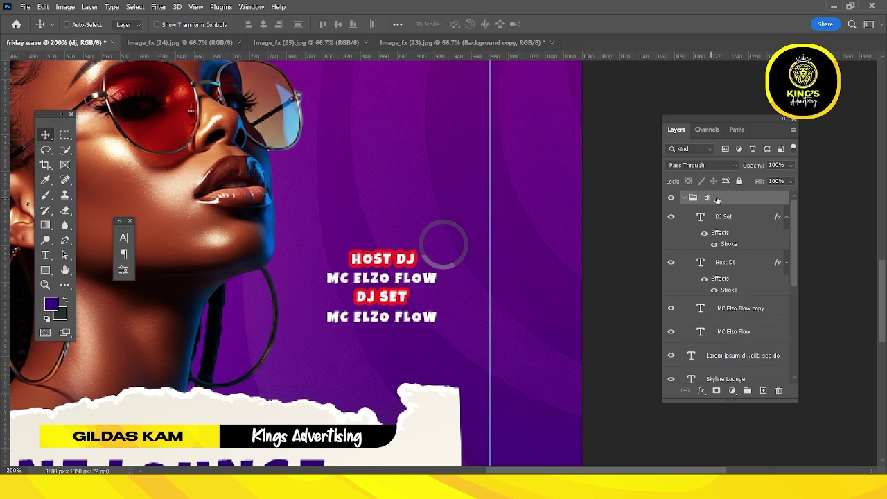
click(683, 198)
Rotate the dj group about 7° counterclockwise and enlarge it slightly, keeping it beside the woman's neck.
key(ctrl+t)
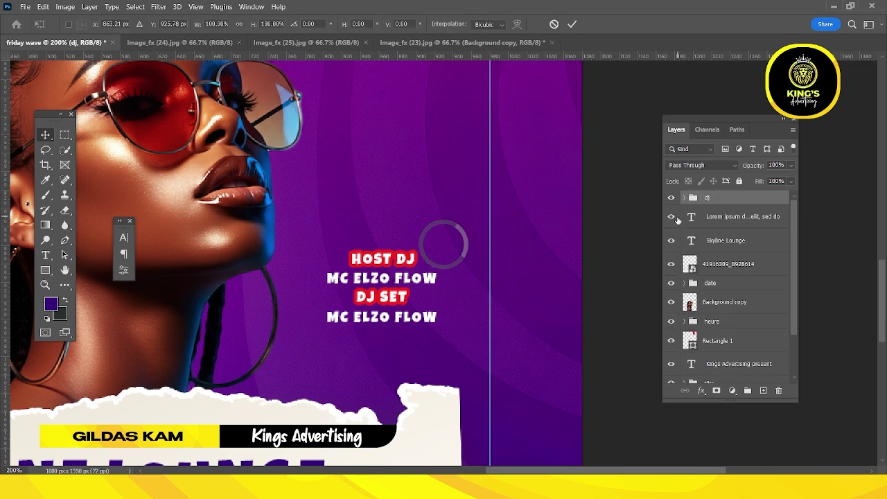
drag(467, 258, 462, 247)
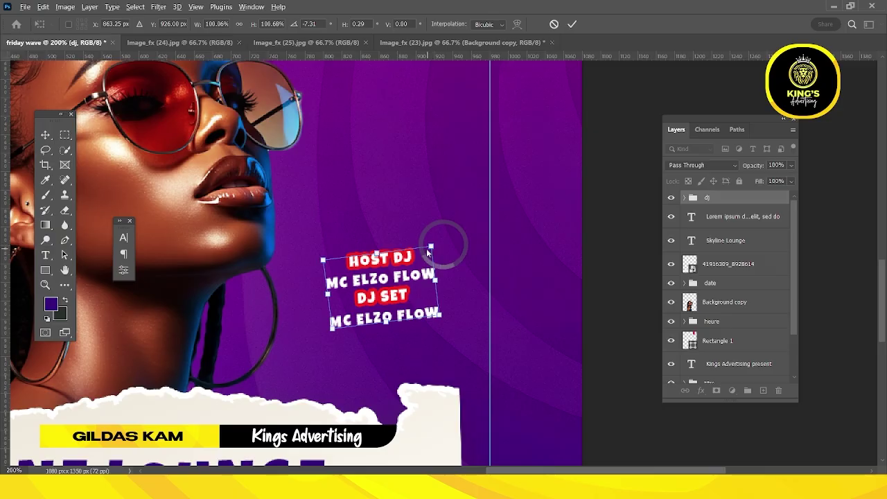
click(553, 24)
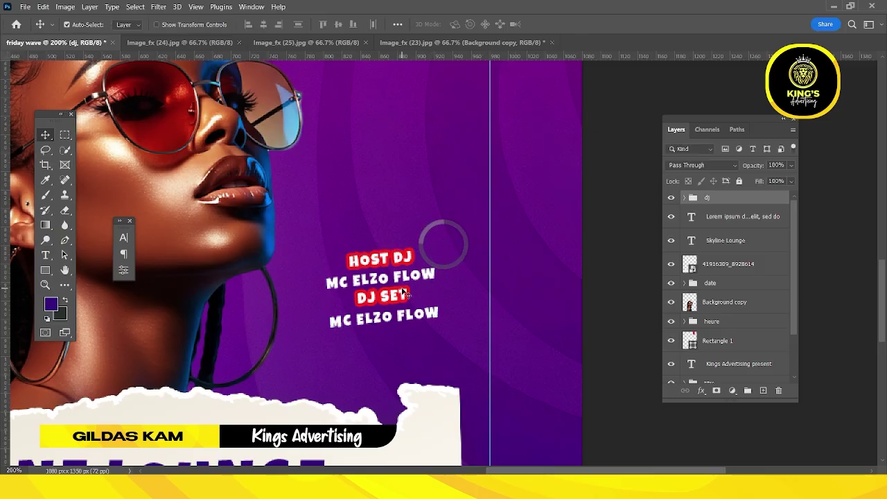
key(ctrl+t)
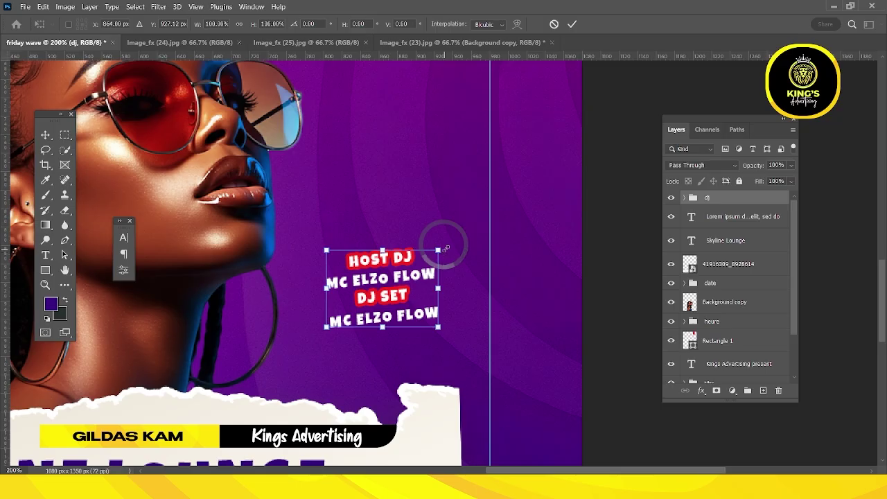
drag(446, 248, 461, 237)
key(Return)
key(ctrl+minus)
key(ctrl+minus)
drag(430, 263, 422, 346)
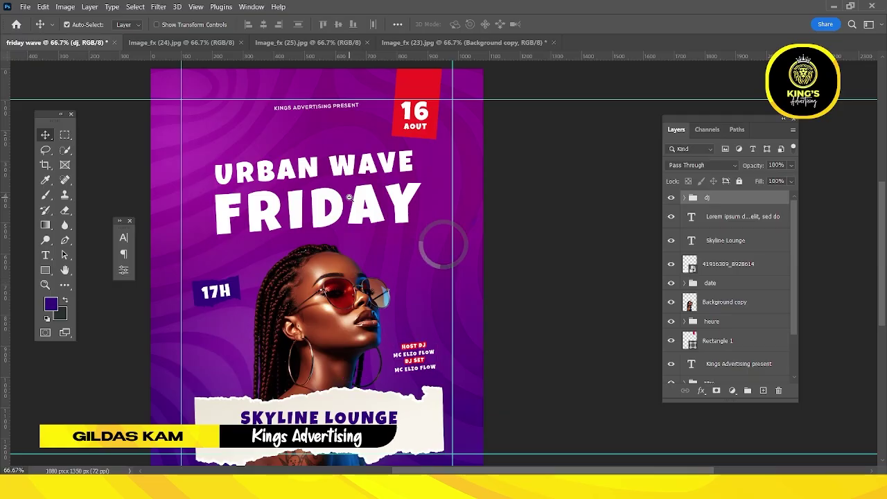
Move the heure group with the 17H badge slightly up and to the right, closer to the woman's head.
ctrl+alt+click(349, 198)
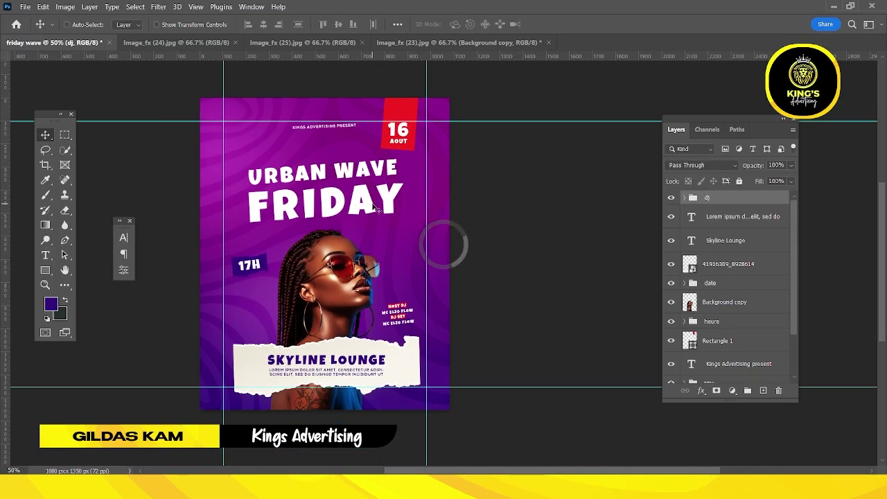
ctrl+click(307, 297)
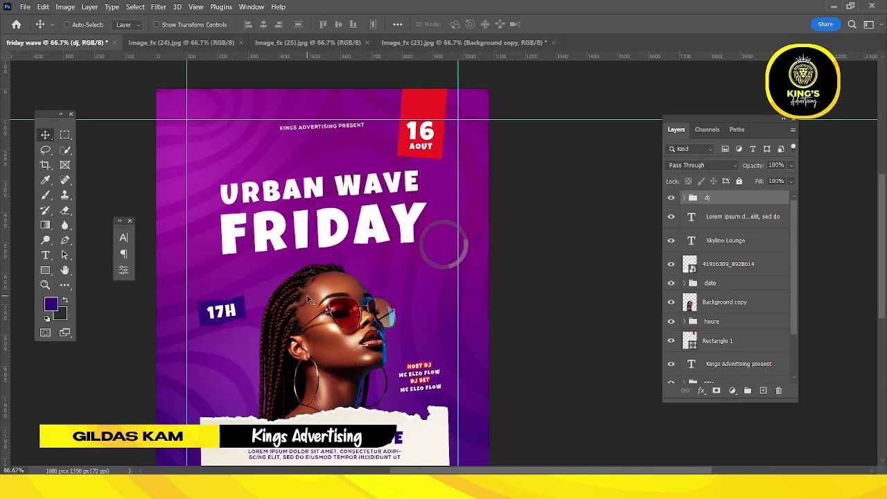
ctrl+click(425, 297)
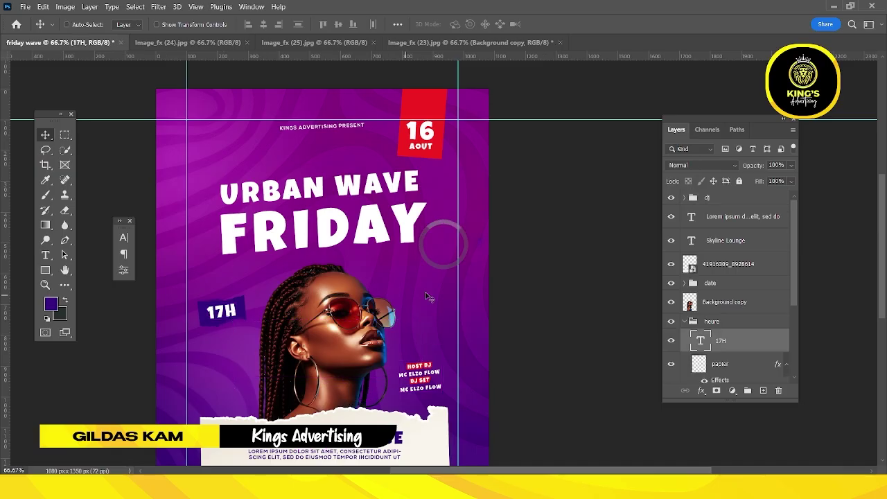
click(707, 321)
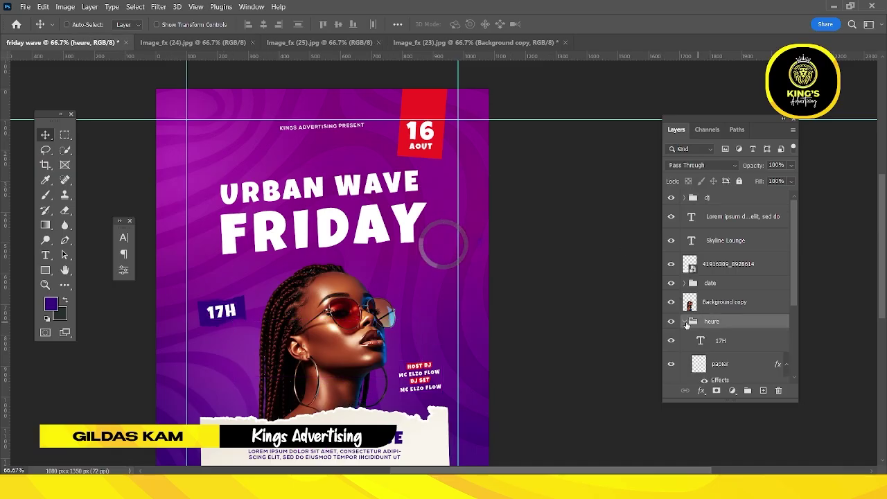
click(684, 322)
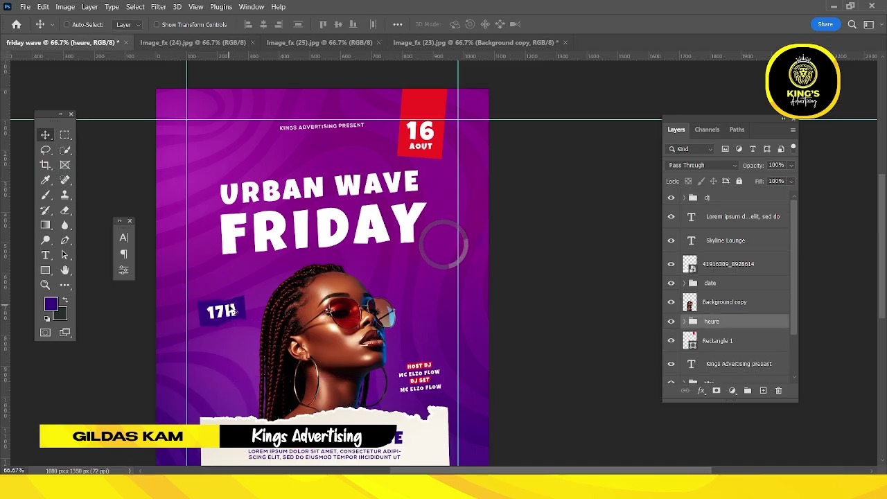
mouse_move(235, 295)
mouse_down()
mouse_move(251, 264)
mouse_move(239, 287)
mouse_up()
key(ctrl+t)
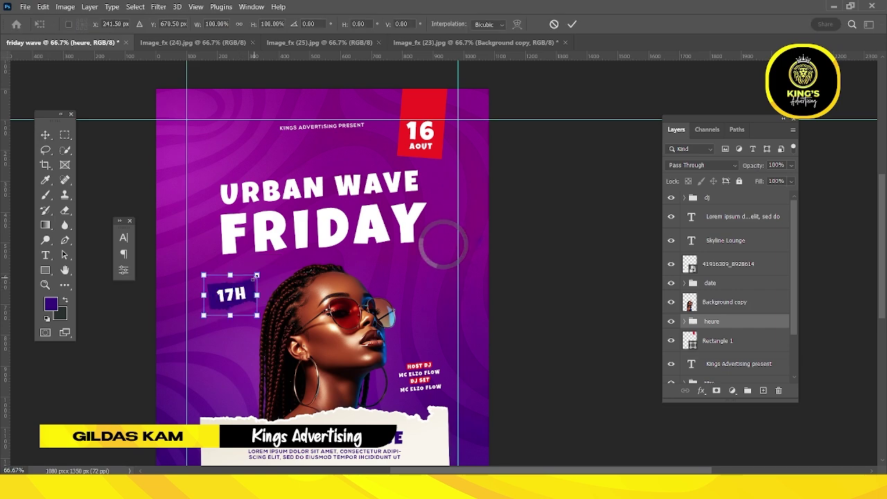
key(Return)
Enlarge the FRIDAY title text to about 115% and lower it until it meets the top of the woman's head.
ctrl+click(368, 232)
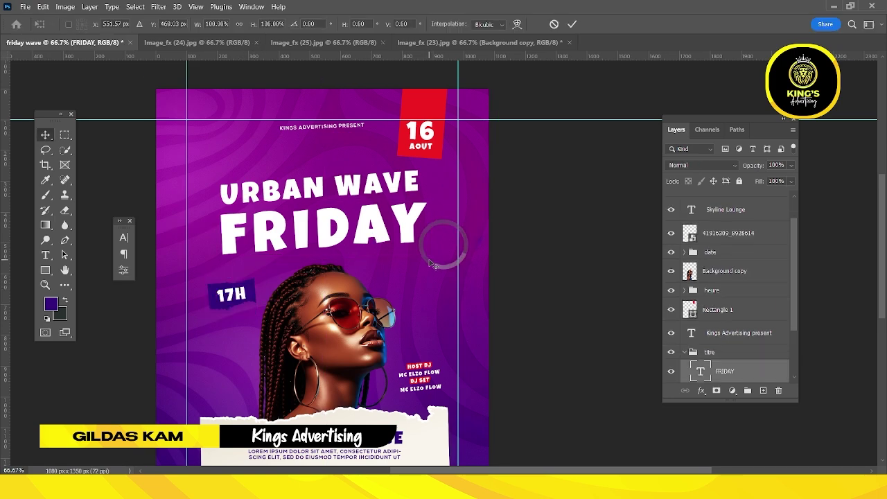
key(ctrl+t)
drag(434, 192, 450, 186)
drag(402, 222, 403, 241)
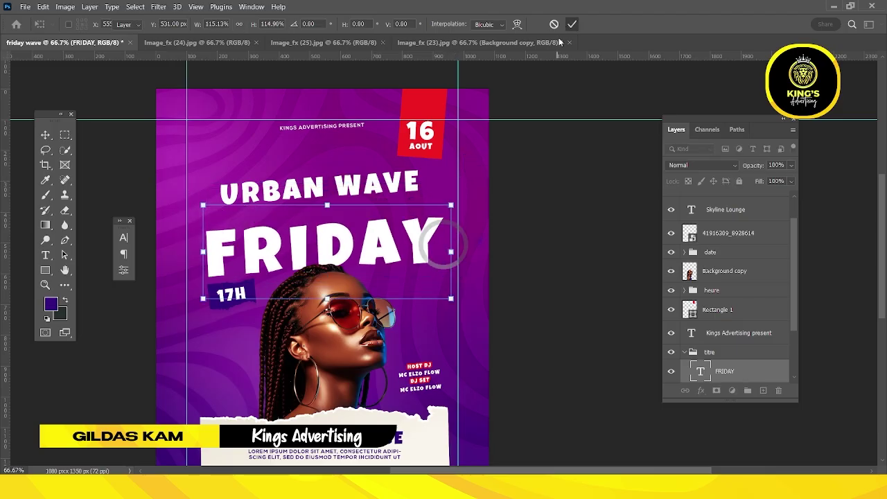
key(Return)
Enlarge the URBAN WAVE text to about 113% and move it about 48 px down, close above FRIDAY.
ctrl+click(374, 183)
key(ctrl+t)
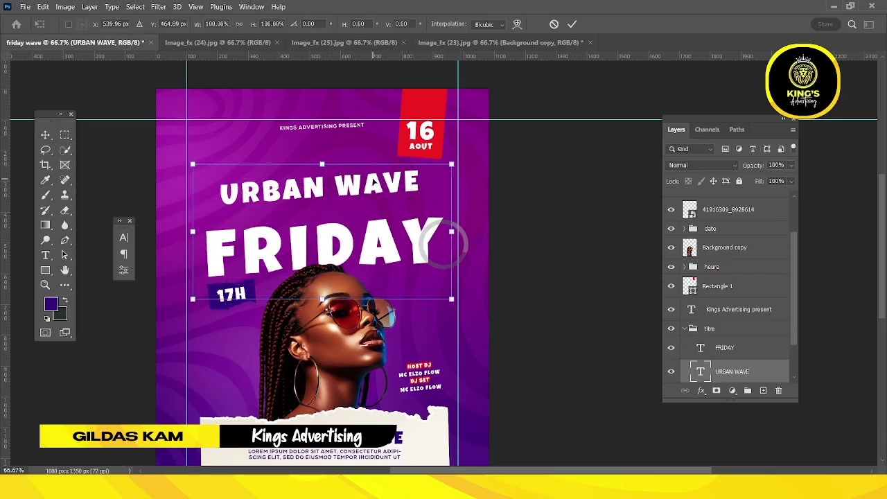
drag(458, 163, 474, 146)
drag(397, 171, 400, 198)
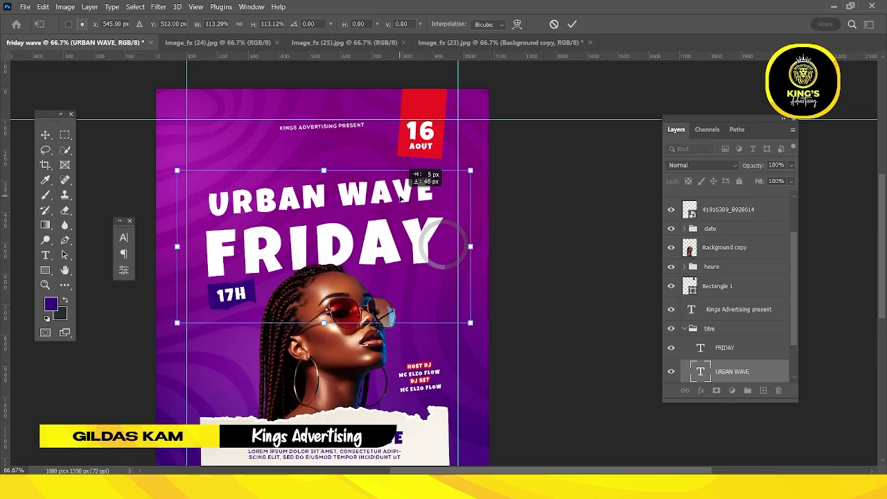
click(571, 24)
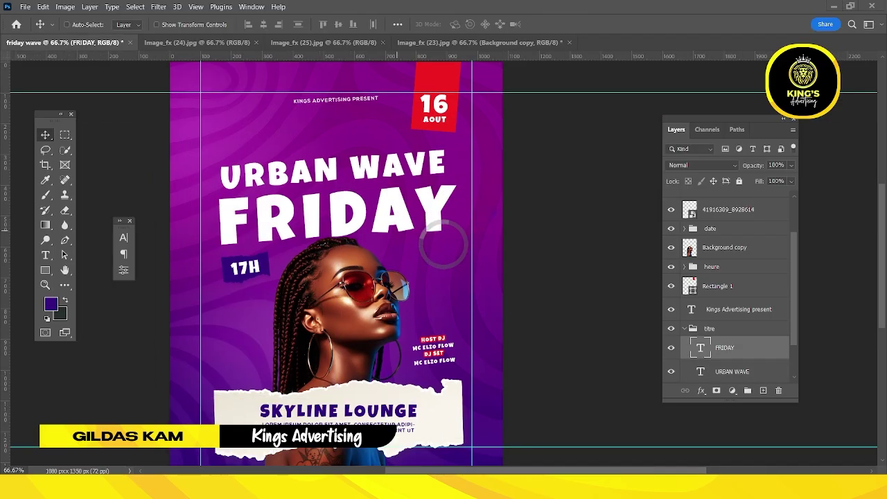
Place the boue lifebuoy image in the poster, above the FRIDAY layer in the titre group.
drag(280, 284, 305, 297)
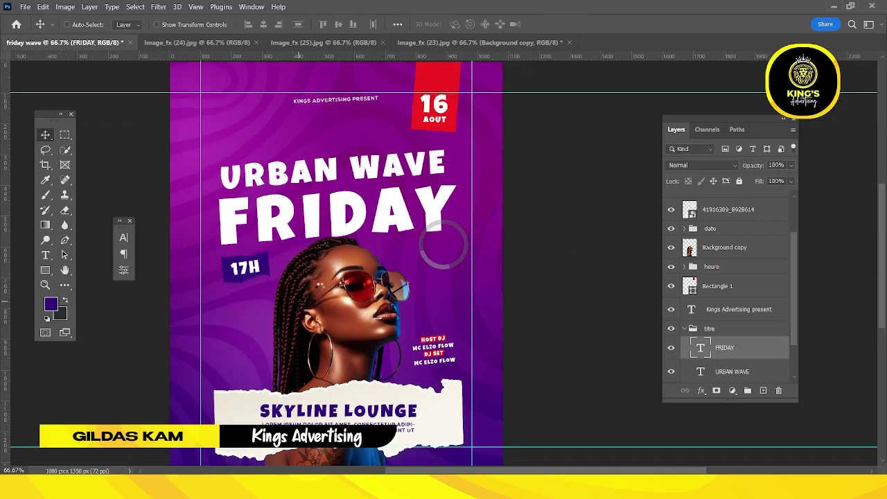
click(572, 24)
drag(415, 326, 303, 291)
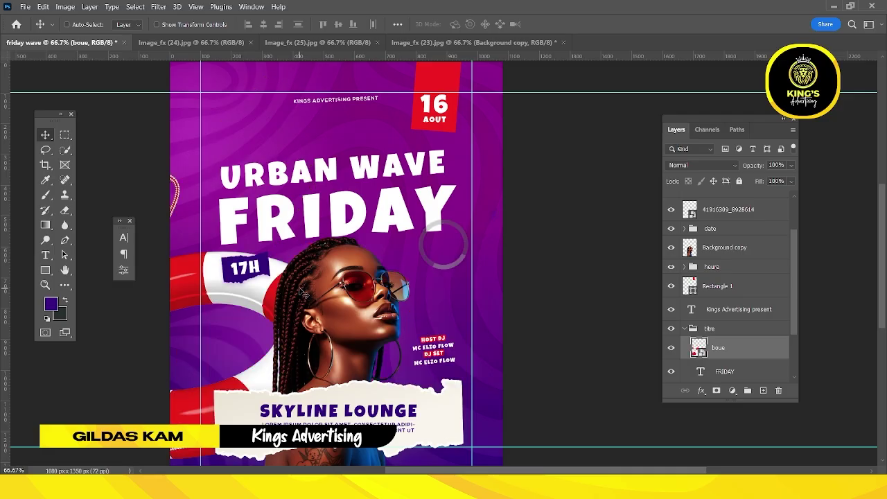
Scale the lifebuoy to 14.87% and position it at the poster's left edge behind the woman, below the 17H badge.
drag(382, 291, 359, 250)
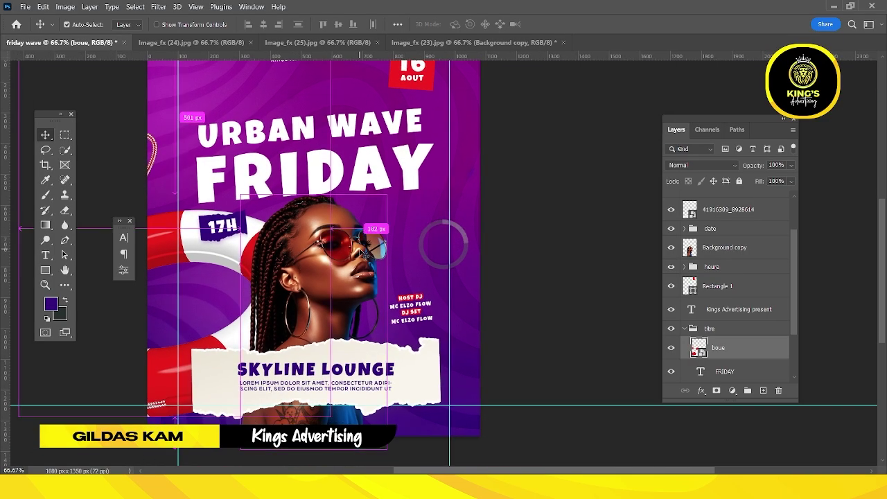
key(ctrl+t)
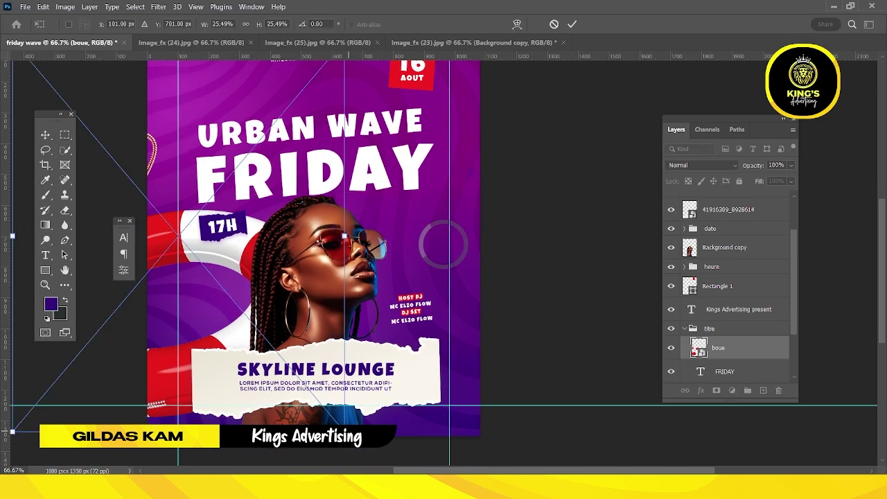
drag(344, 431, 275, 350)
drag(234, 317, 256, 325)
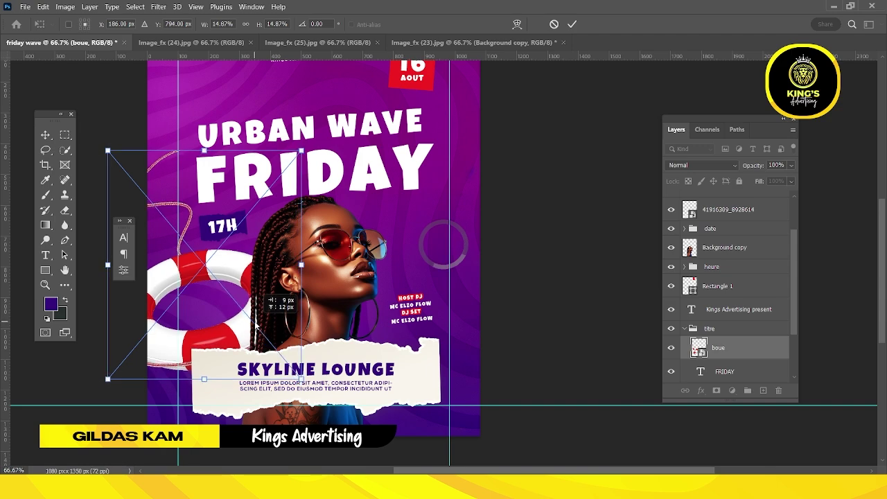
key(Return)
key(ctrl+minus)
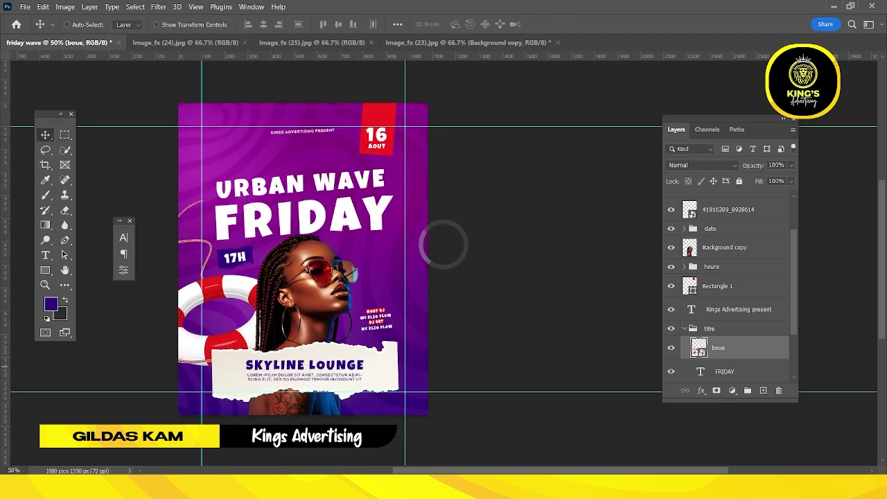
Place the pngegg (19) sunglasses image, scale it to 45.41%, and tilt it clockwise beside the woman's glasses, at the poster's right side.
key(ctrl+plus)
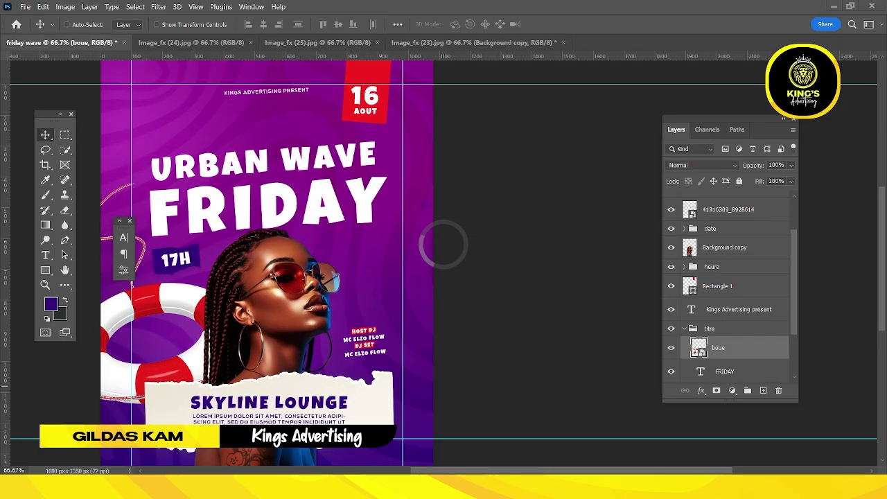
drag(886, 325, 344, 334)
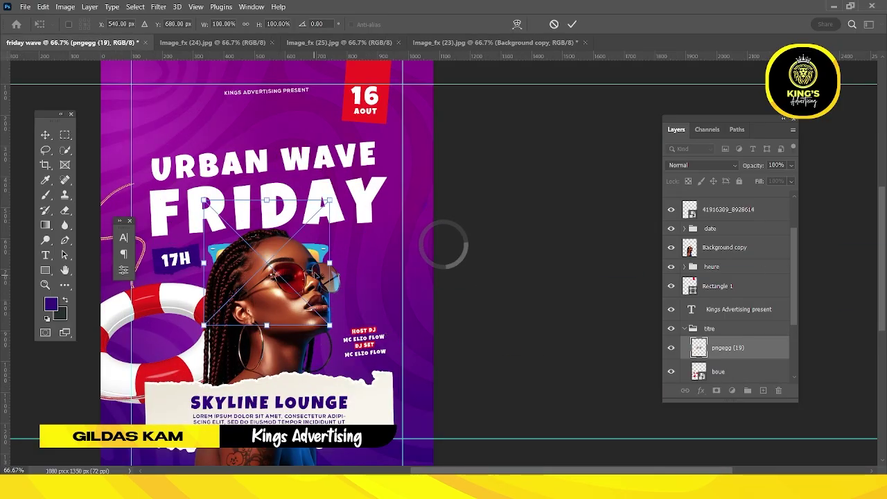
drag(325, 203, 378, 256)
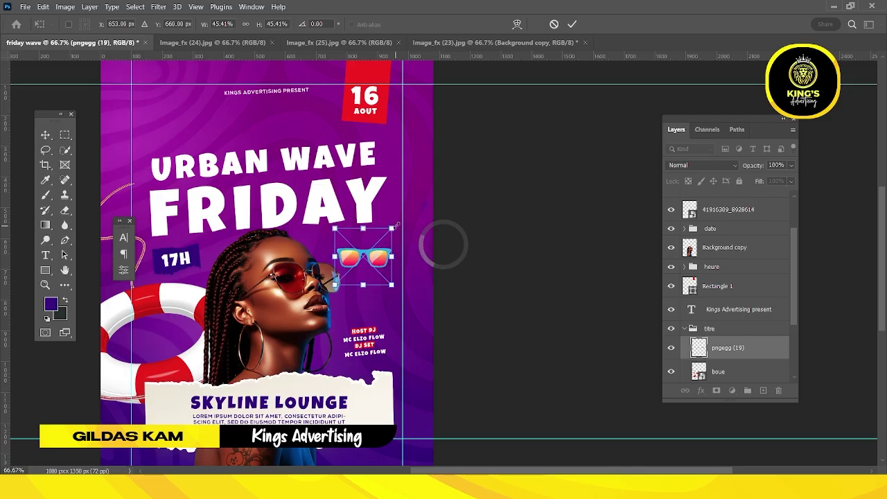
mouse_move(400, 222)
mouse_down()
mouse_move(343, 212)
mouse_move(266, 245)
mouse_up()
key(Return)
Apply a Motion Blur with a 62° angle and 29-pixel distance to the small sunglasses, and shift them slightly down and right.
click(159, 6)
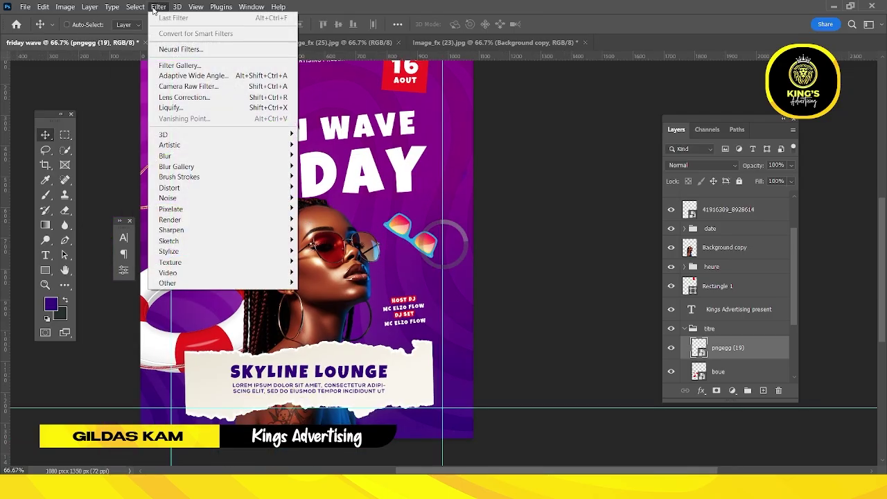
mouse_move(236, 155)
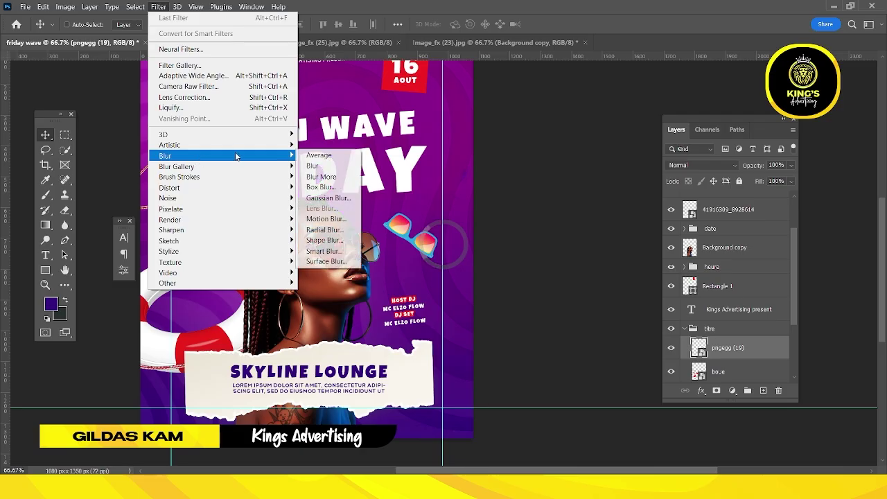
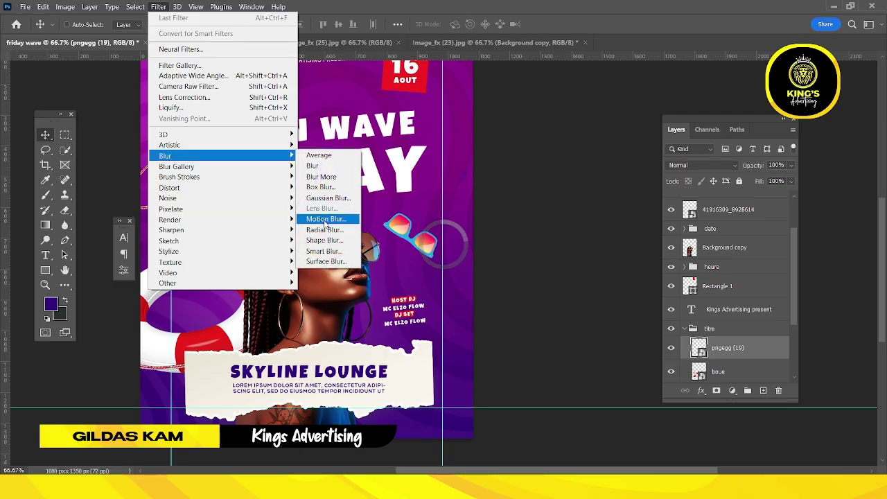
click(325, 221)
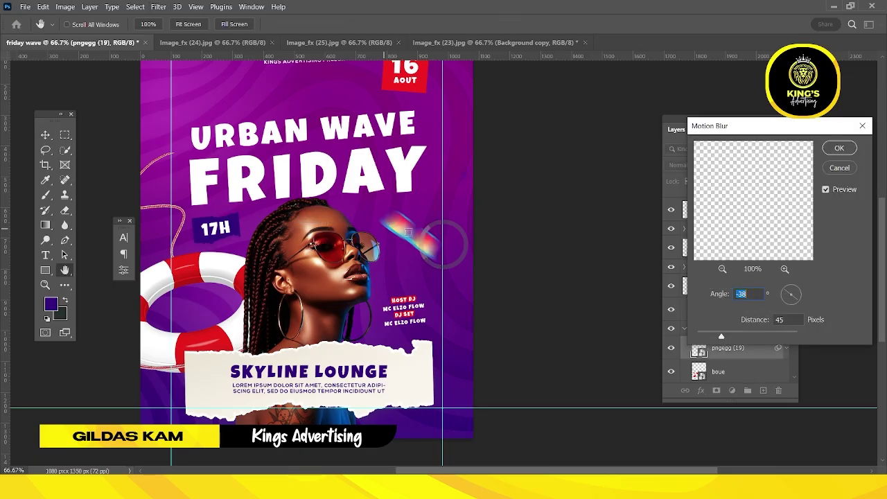
drag(730, 133, 538, 157)
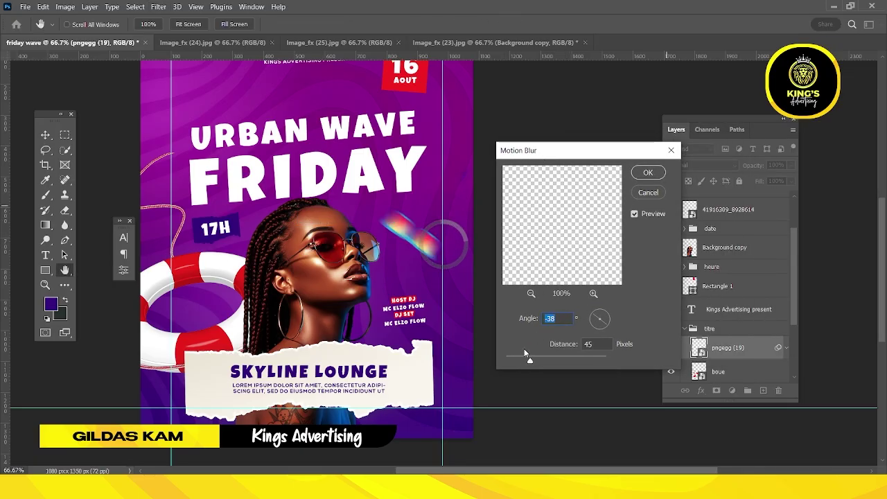
drag(524, 359, 522, 362)
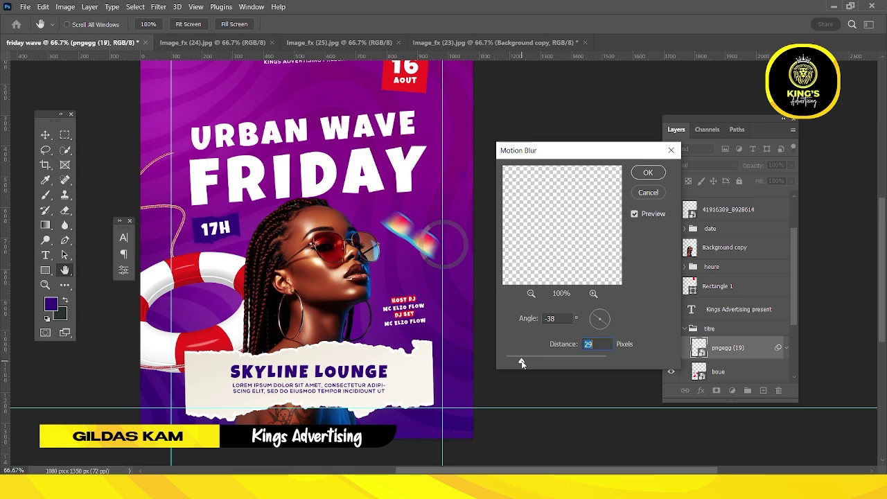
drag(602, 321, 597, 330)
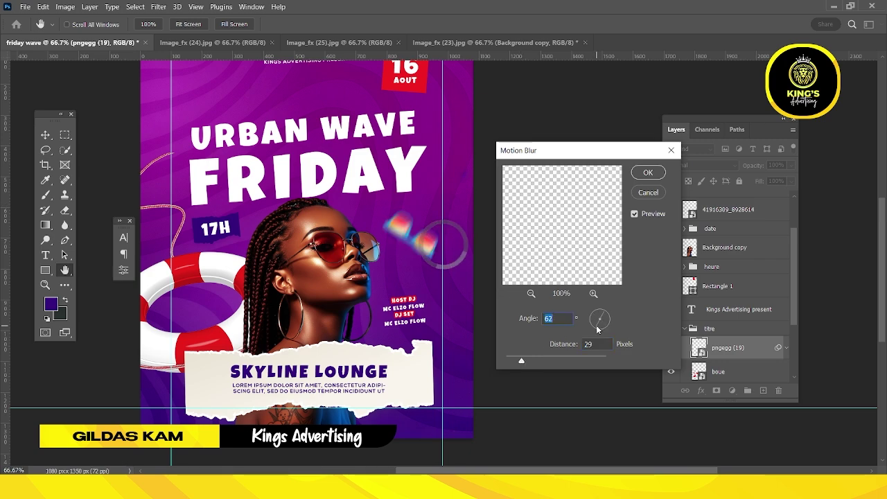
click(658, 172)
drag(420, 241, 422, 255)
Apply a Motion Blur with a 62° angle and 21-pixel distance to the boue lifebuoy layer.
ctrl+click(204, 340)
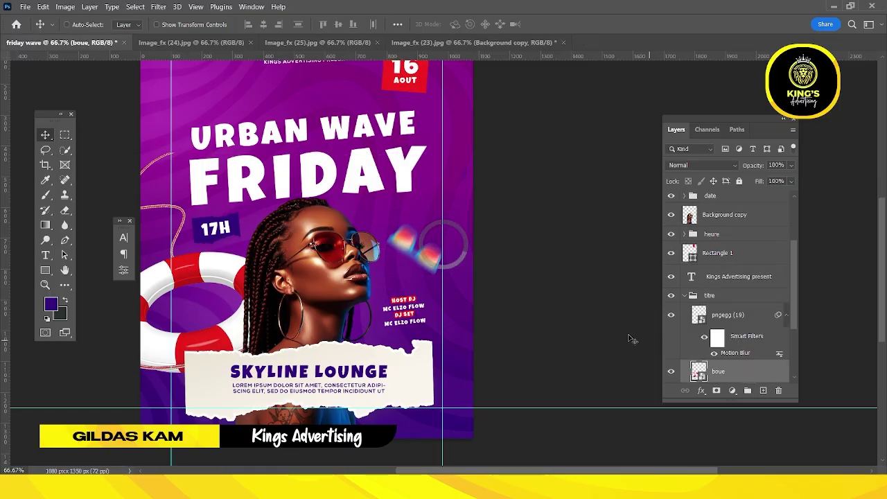
click(161, 7)
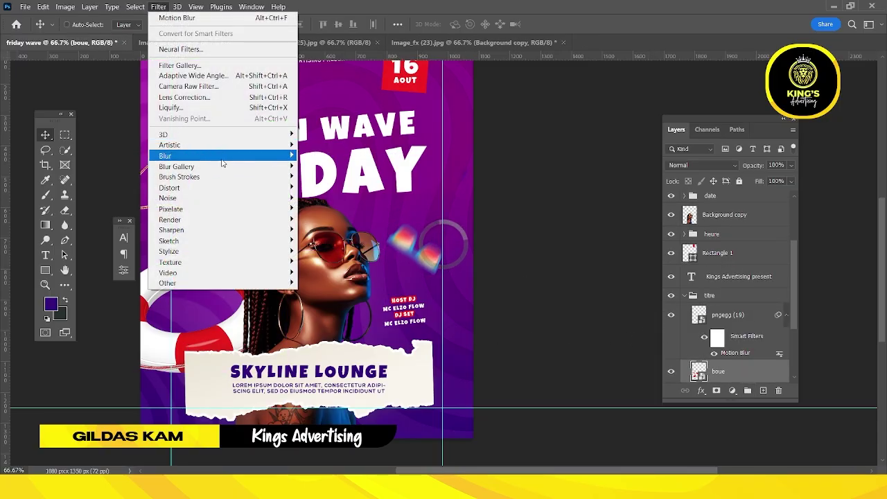
mouse_move(290, 157)
click(310, 219)
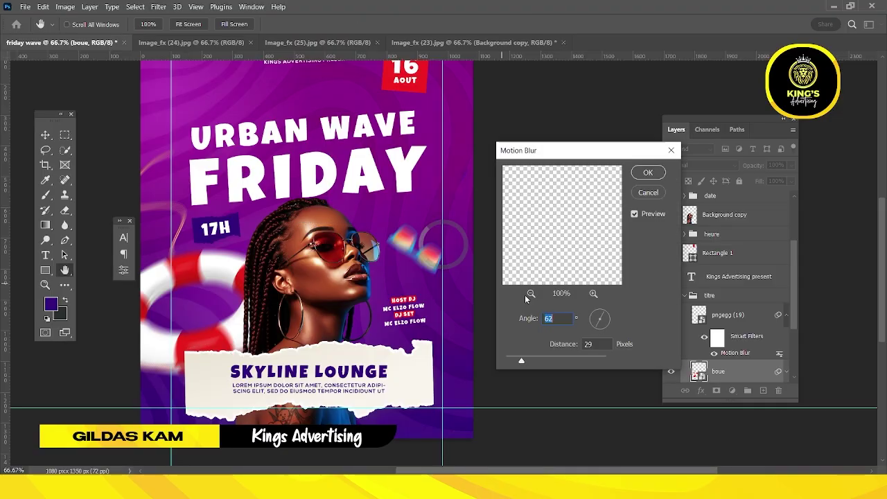
drag(513, 359, 516, 361)
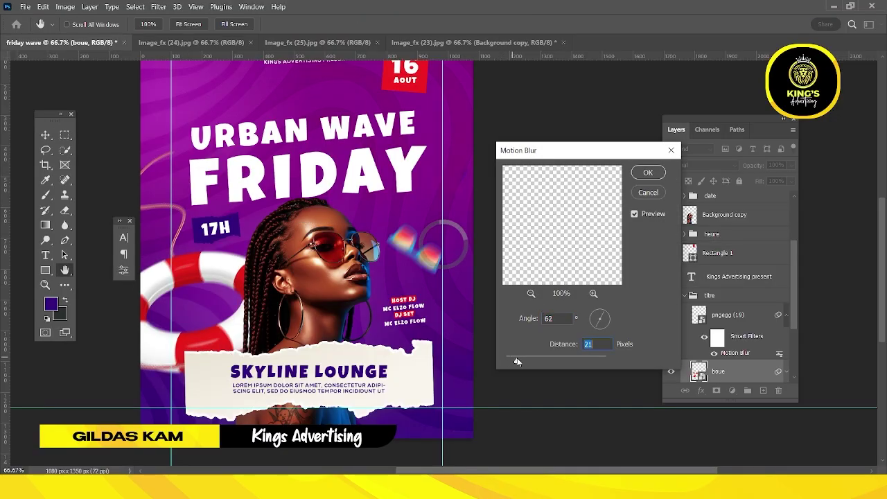
click(648, 173)
Lower the lifebuoy behind the torn paper banner, and move the blurred sunglasses down to just above the HOST DJ text.
drag(197, 345, 196, 370)
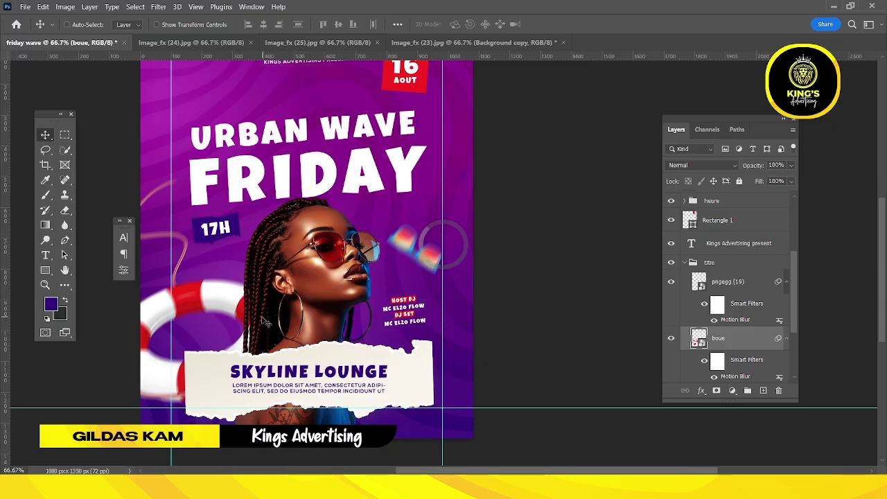
drag(271, 220, 278, 248)
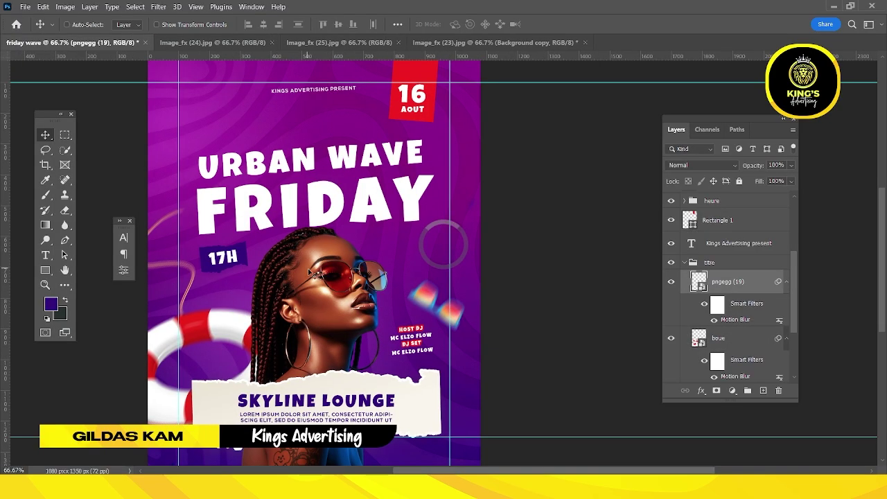
drag(333, 300, 330, 272)
Create a linear Gradient Fill layer directly above the woman's Background copy layer.
ctrl+click(475, 280)
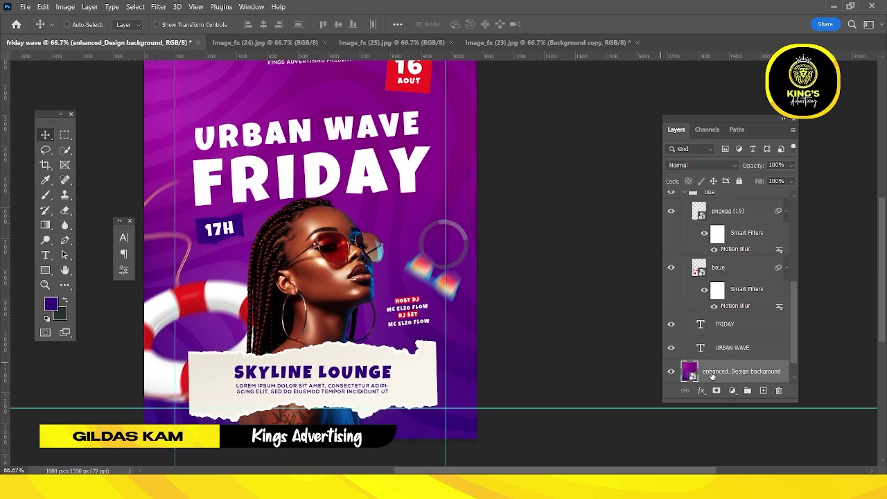
scroll(717, 326, up, 5)
click(721, 276)
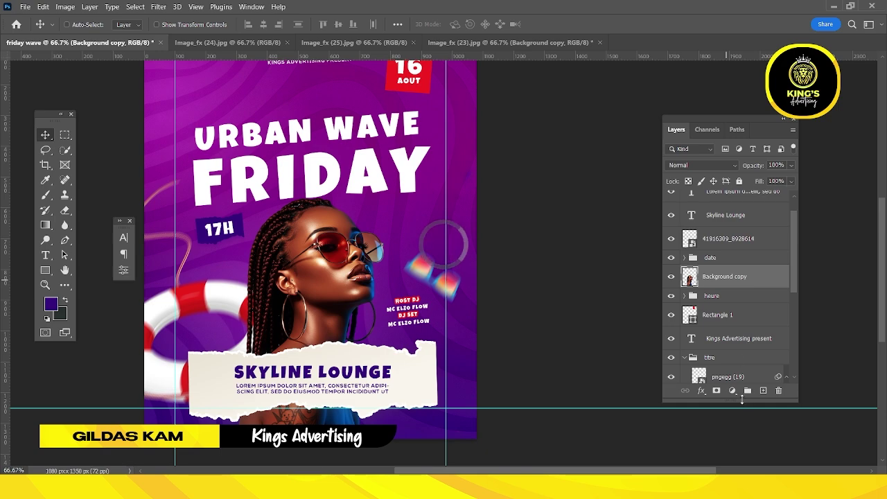
click(732, 391)
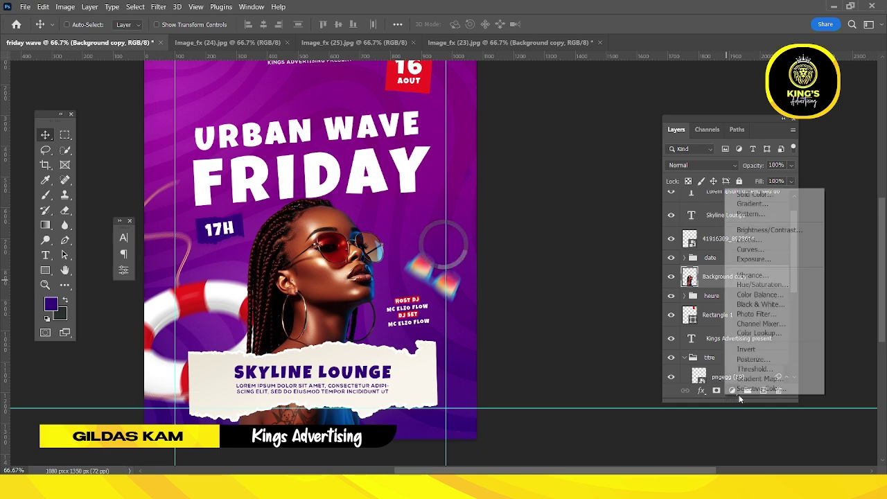
click(750, 204)
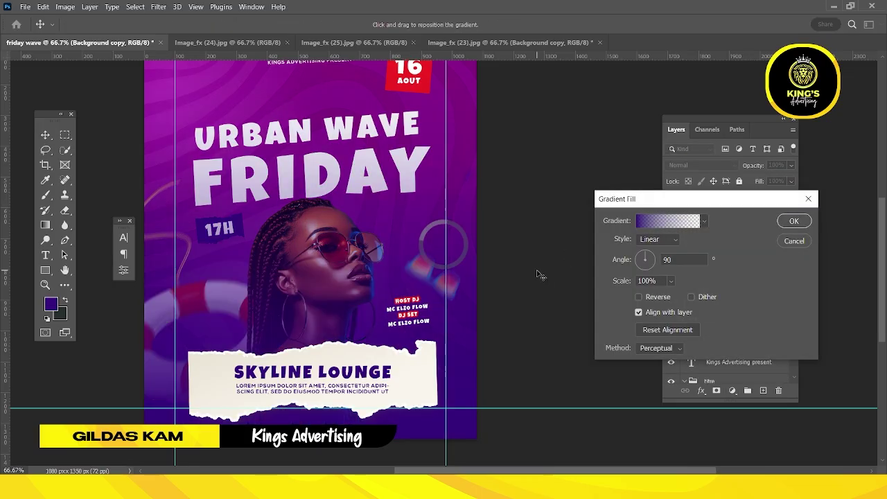
Change the gradient's opaque color stop to dark purple #17092e and apply the gradient fill.
click(664, 221)
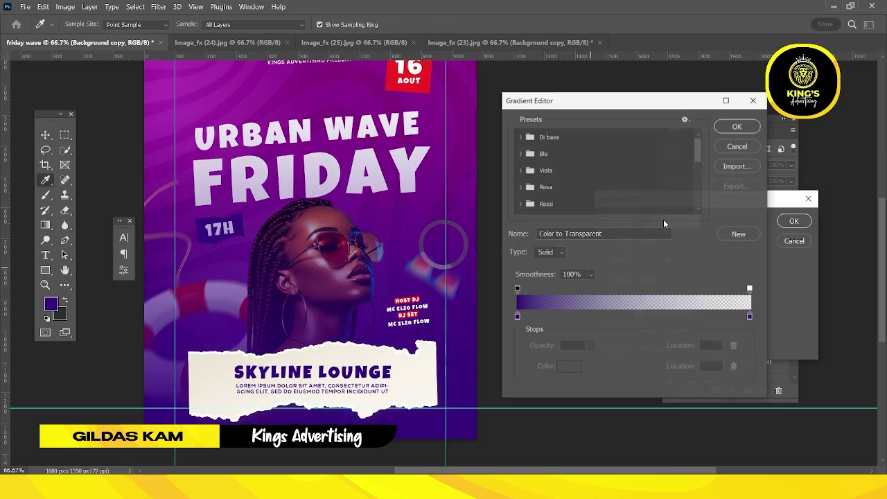
click(517, 317)
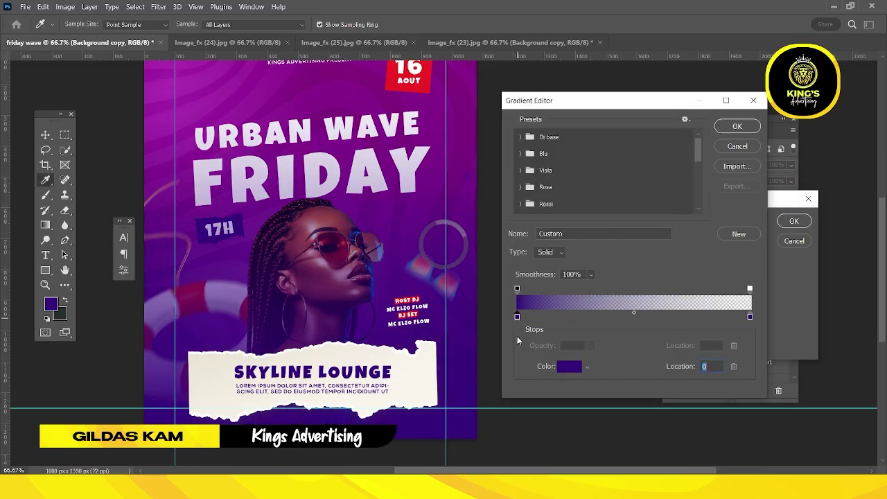
click(560, 366)
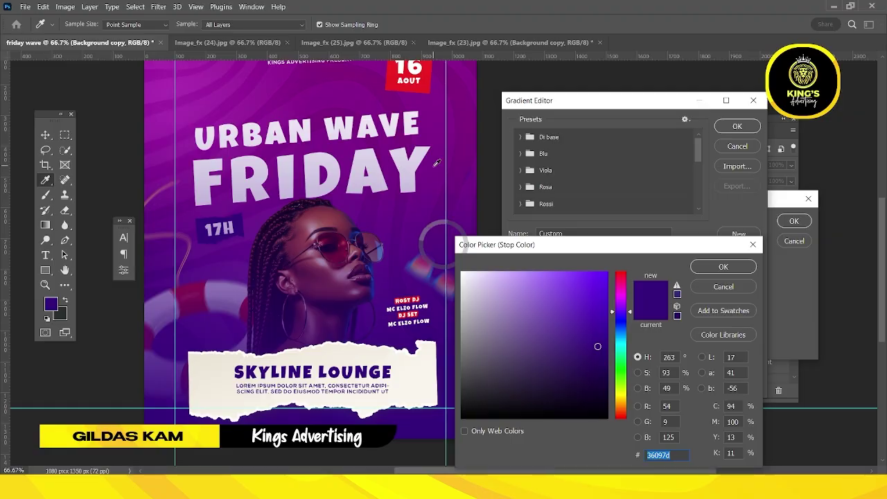
drag(442, 242, 444, 242)
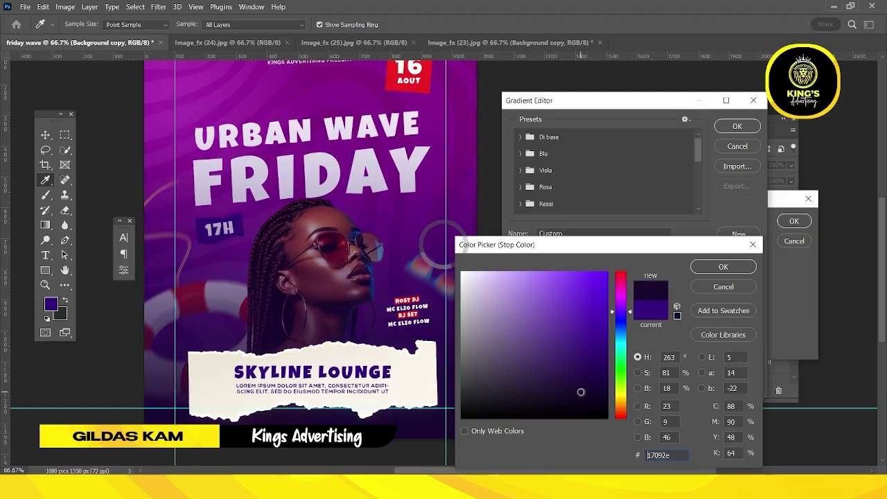
click(580, 390)
click(723, 266)
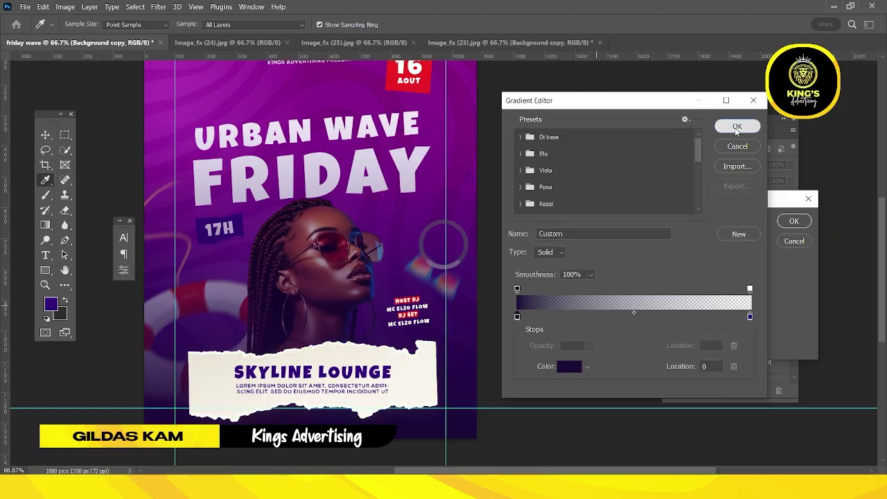
click(736, 126)
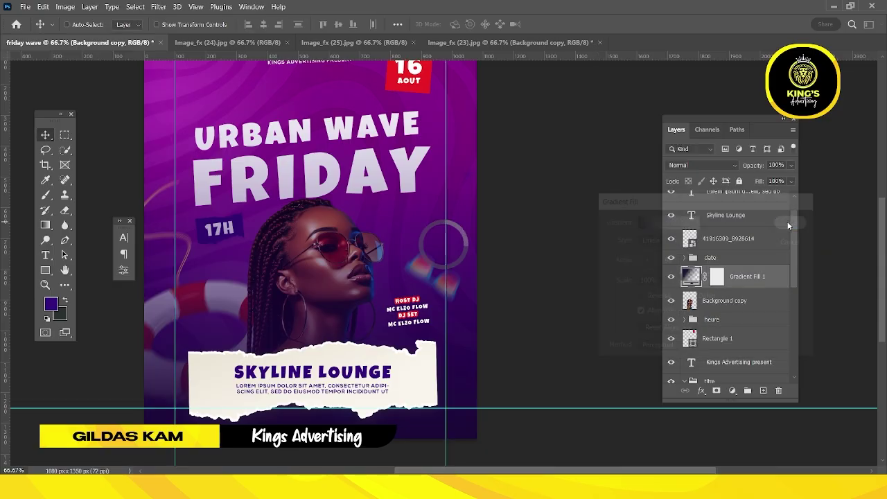
click(794, 221)
key(ctrl+minus)
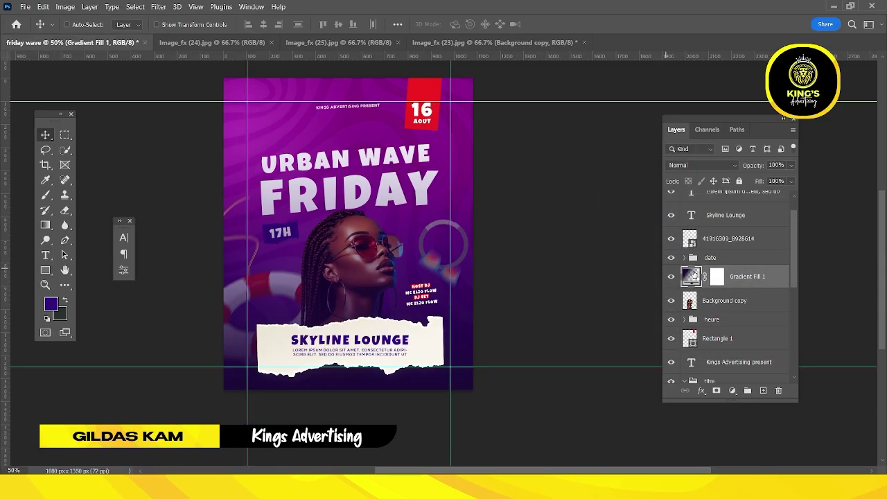
Move Gradient Fill 1 and Background copy below the Kings Advertising present text, and raise the titre group directly above them.
shift+click(745, 300)
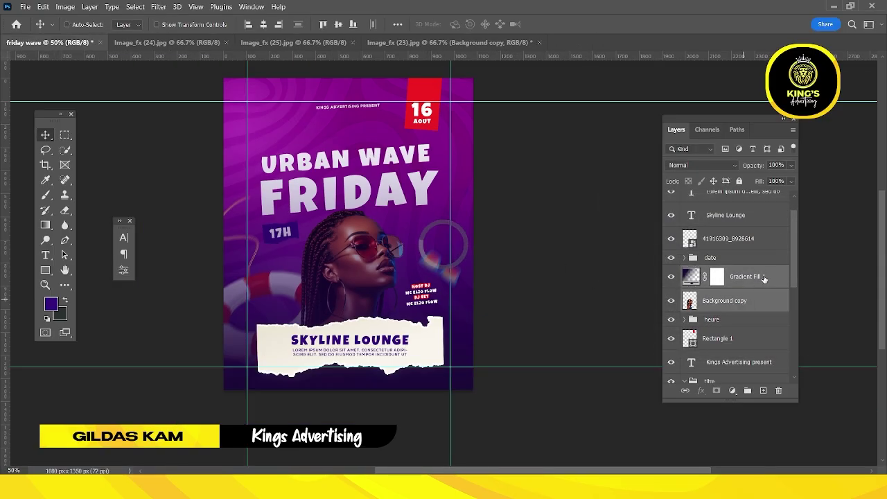
drag(763, 278, 763, 210)
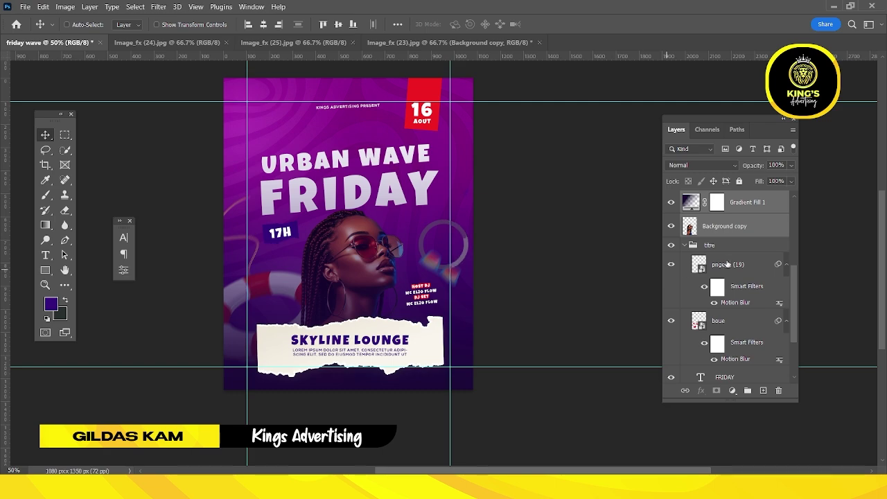
click(692, 246)
click(684, 246)
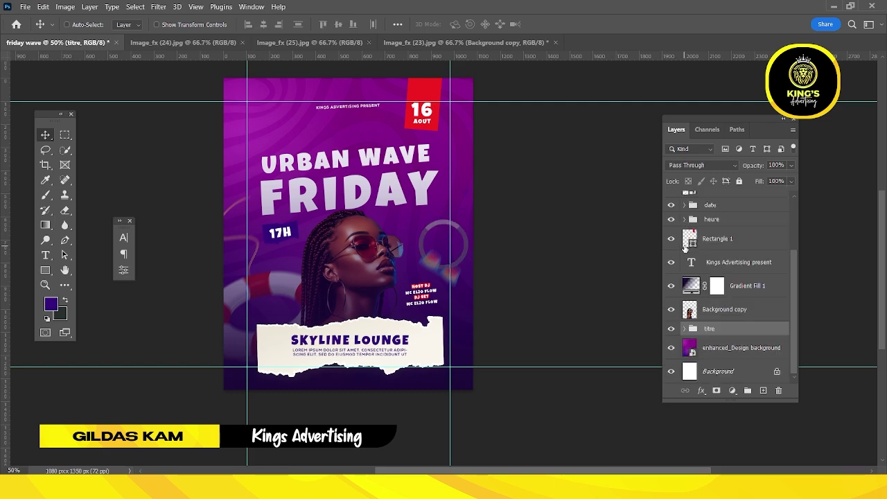
drag(711, 329, 718, 281)
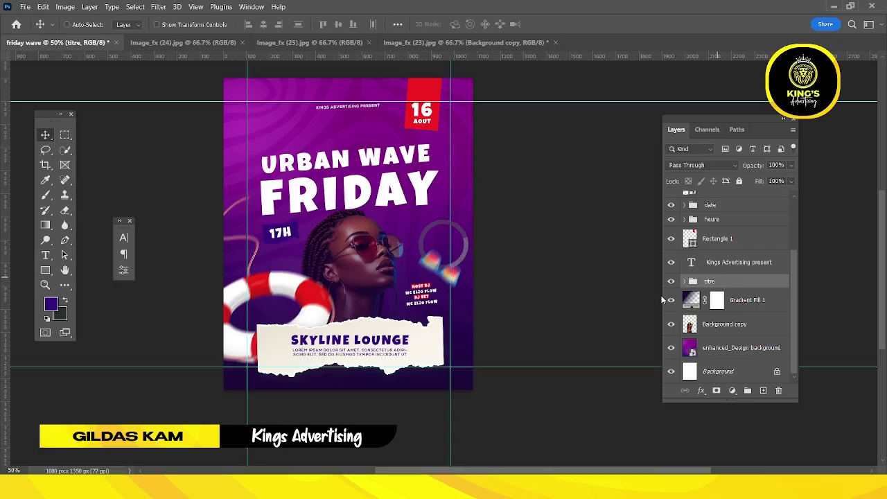
Move the boue layer out of the titre group to below Background copy, and Gradient Fill 1 beneath it, just above enhanced_Design background.
click(683, 281)
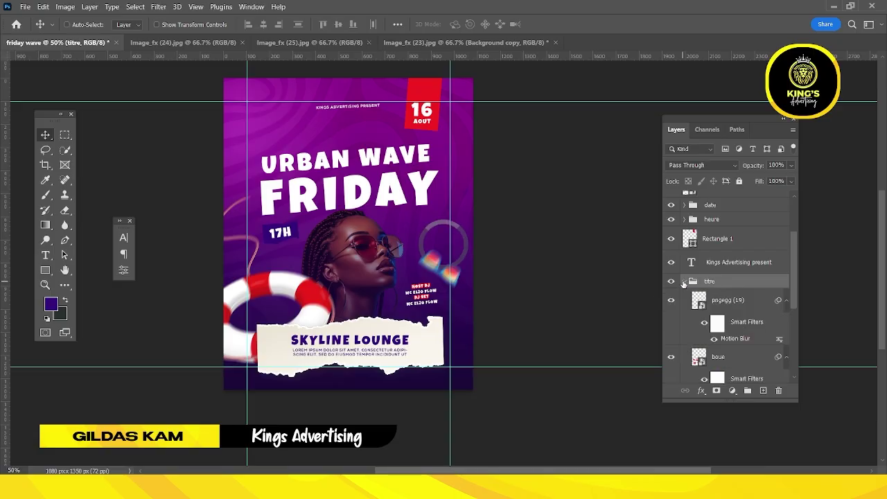
ctrl+click(305, 309)
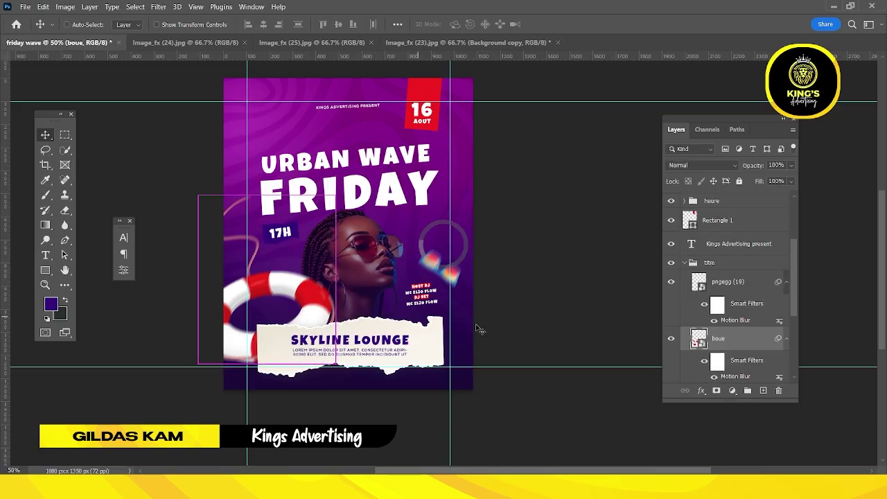
drag(740, 337, 732, 360)
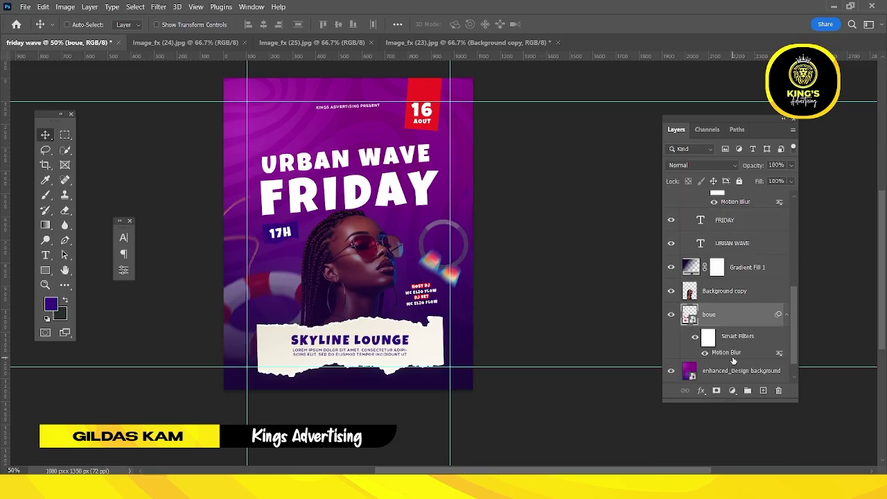
click(734, 270)
drag(735, 272, 735, 357)
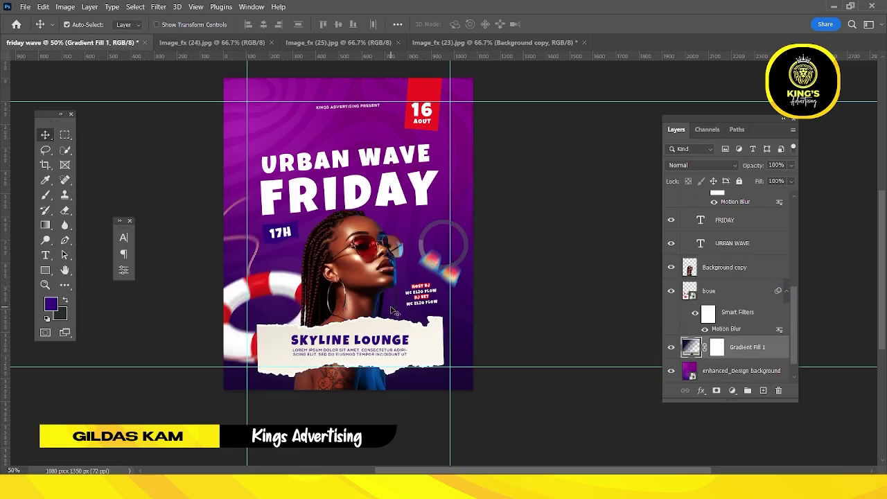
Save a copy of the poster as friday wave in Photoshop (PSD) format with layers kept.
key(ctrl+shift+s)
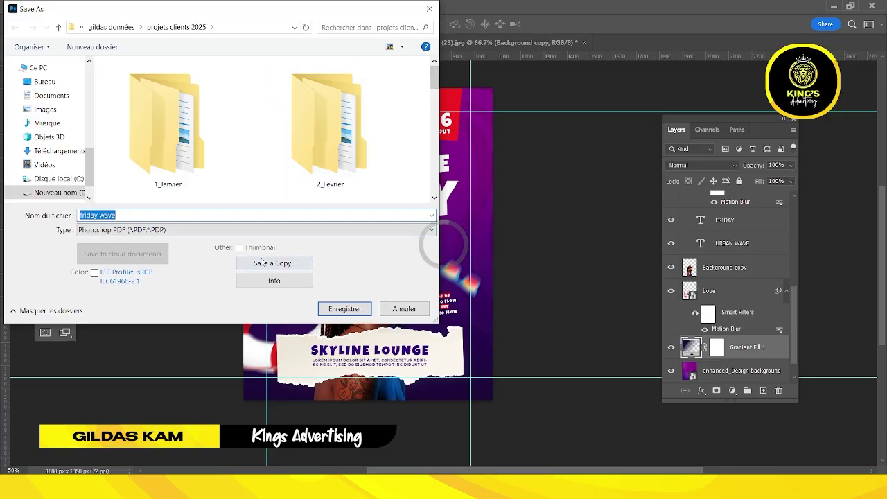
click(336, 310)
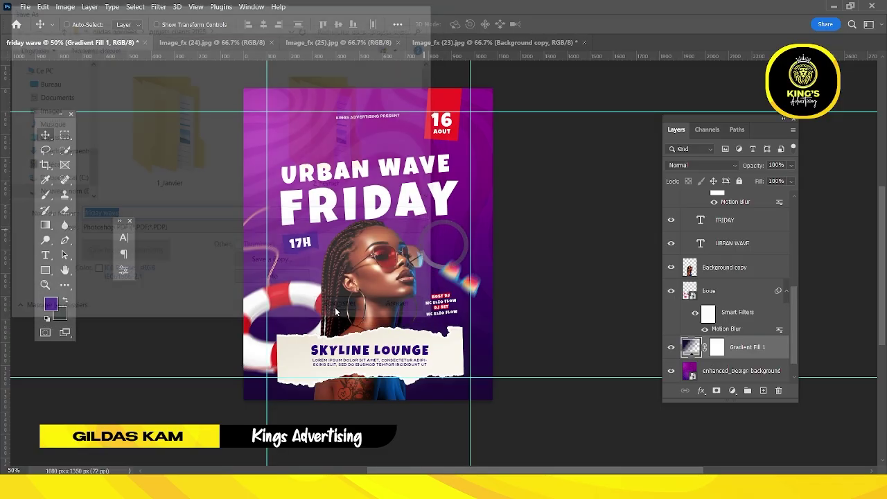
click(462, 201)
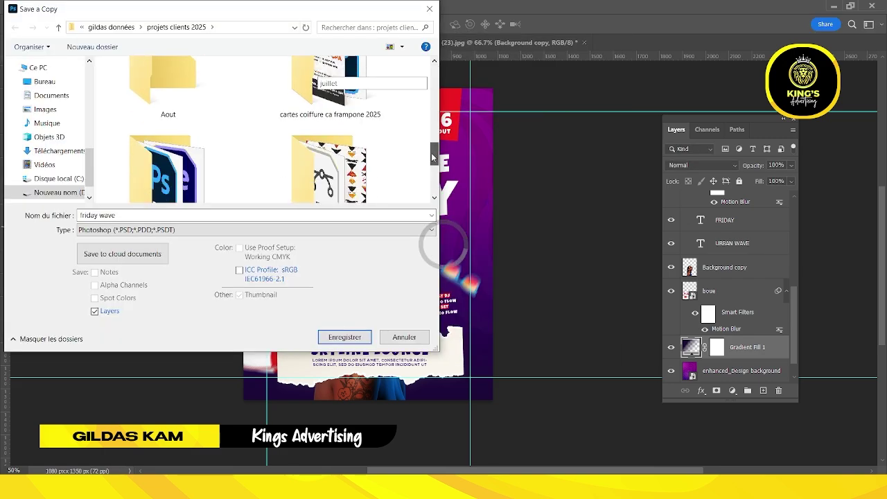
click(370, 337)
click(545, 133)
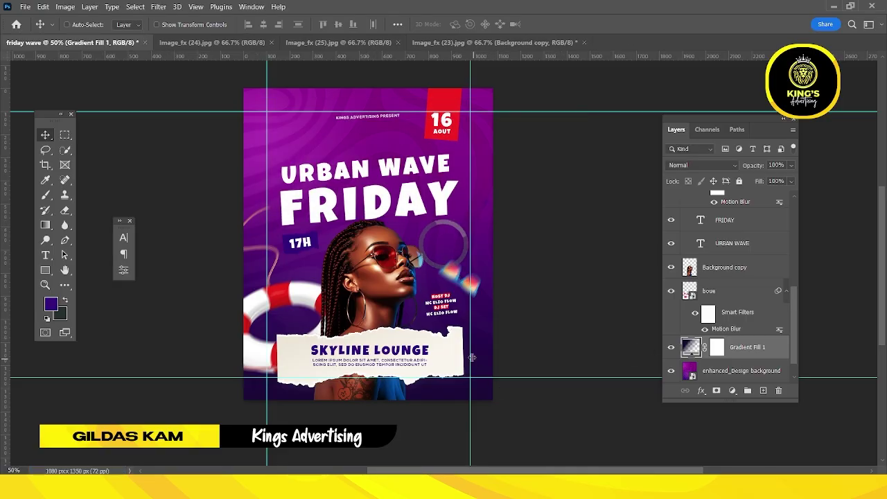
Stamp all visible layers into a new layer above the dj group and convert it to a smart object.
key(ctrl+space)
ctrl+click(416, 278)
ctrl+click(417, 279)
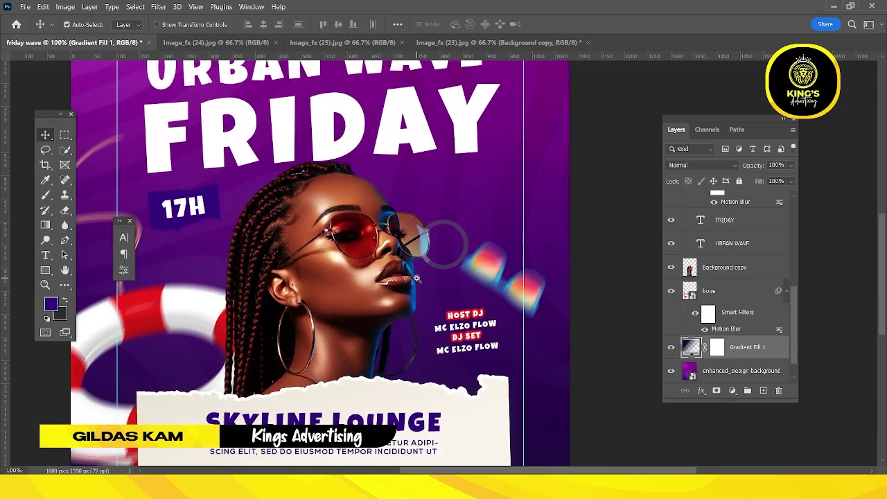
drag(416, 279, 418, 308)
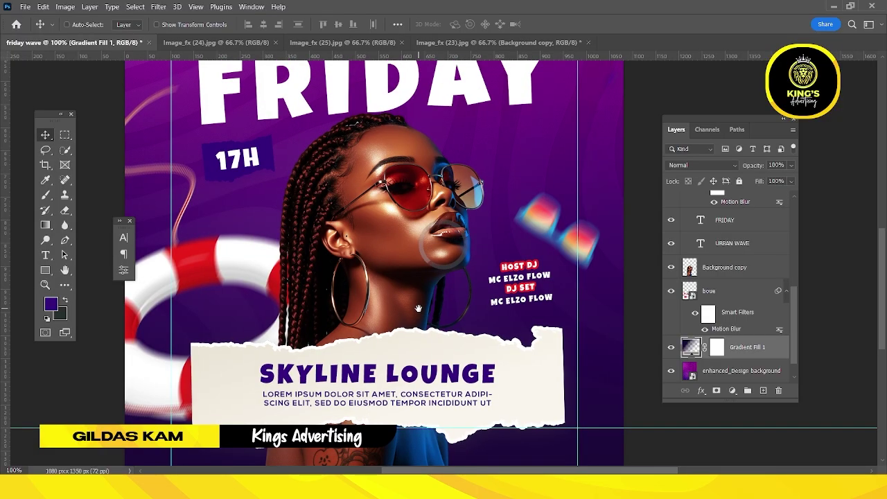
ctrl+alt+click(419, 307)
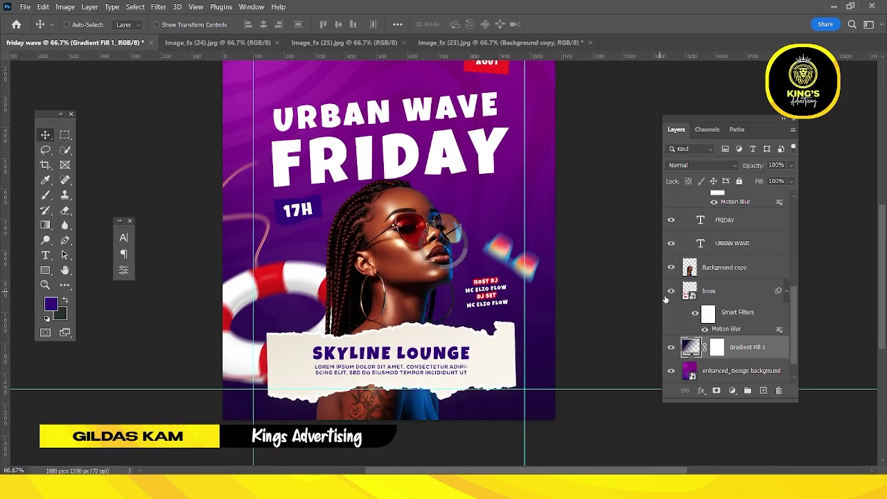
drag(794, 314, 796, 221)
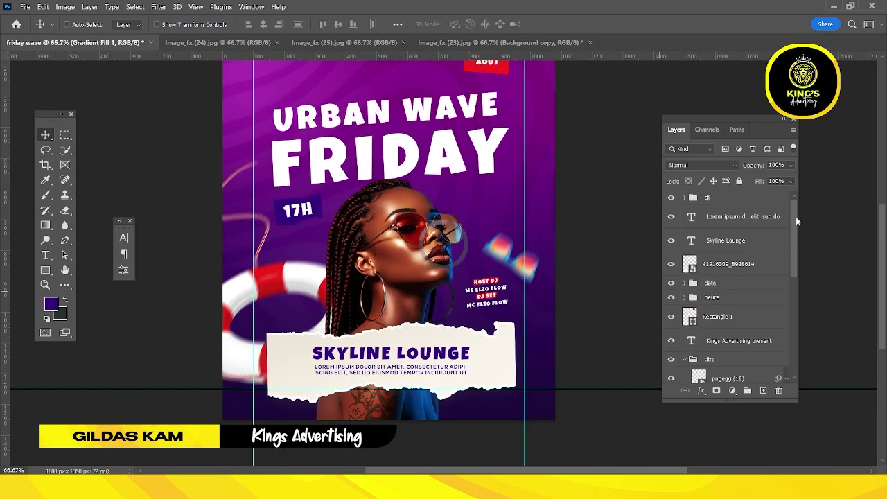
click(739, 203)
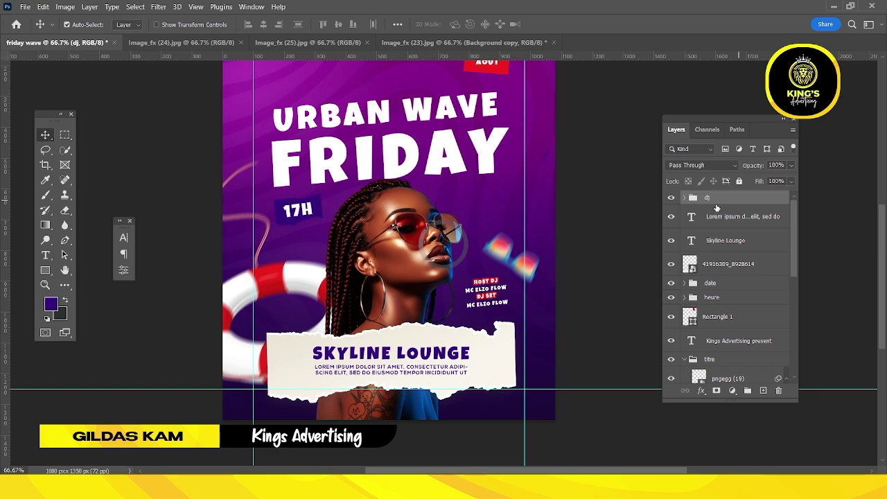
key(ctrl+shift+alt+e)
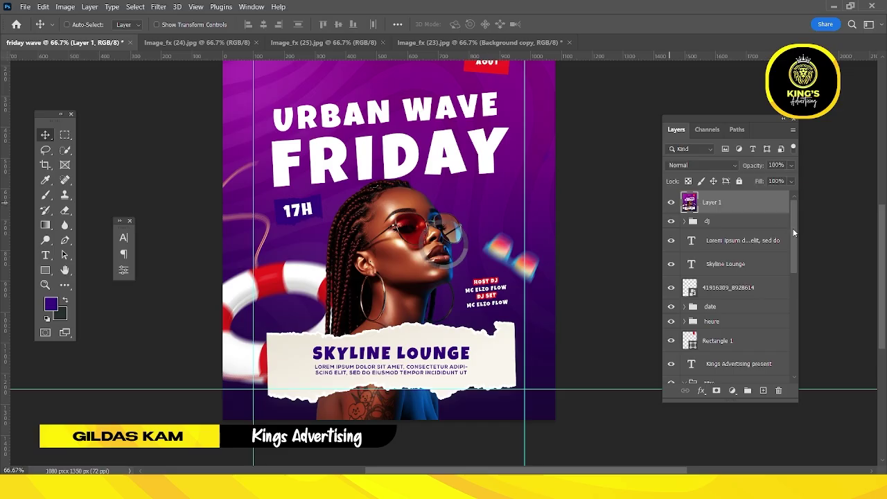
right_click(757, 201)
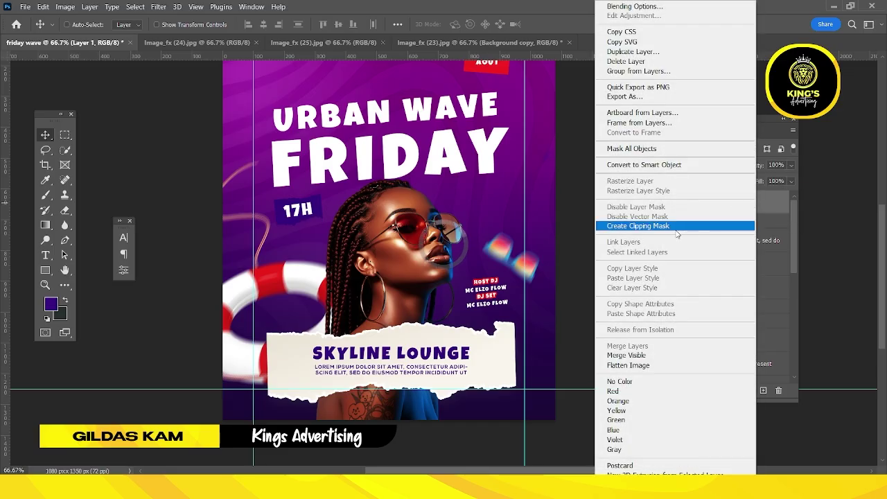
click(659, 167)
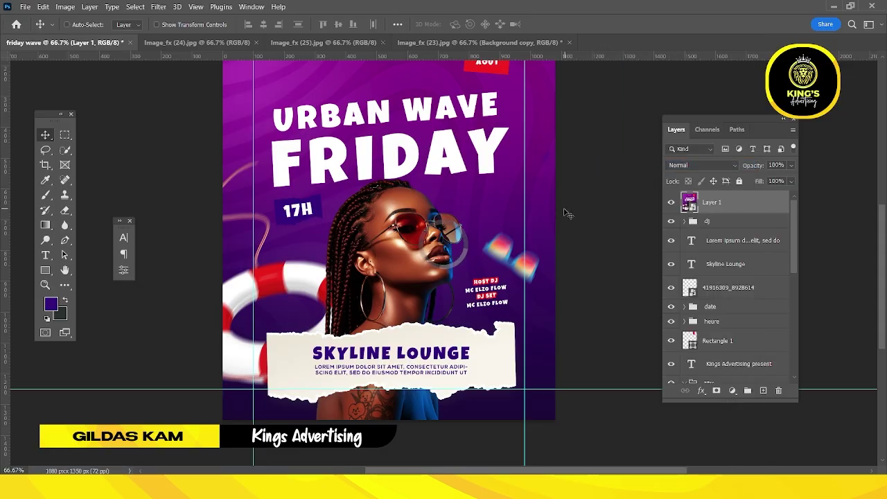
Start the Camera Raw Filter on the stamped smart object and set Temperature to +14, Contrast to +18 and Highlights to +7.
scroll(447, 206, up, 2)
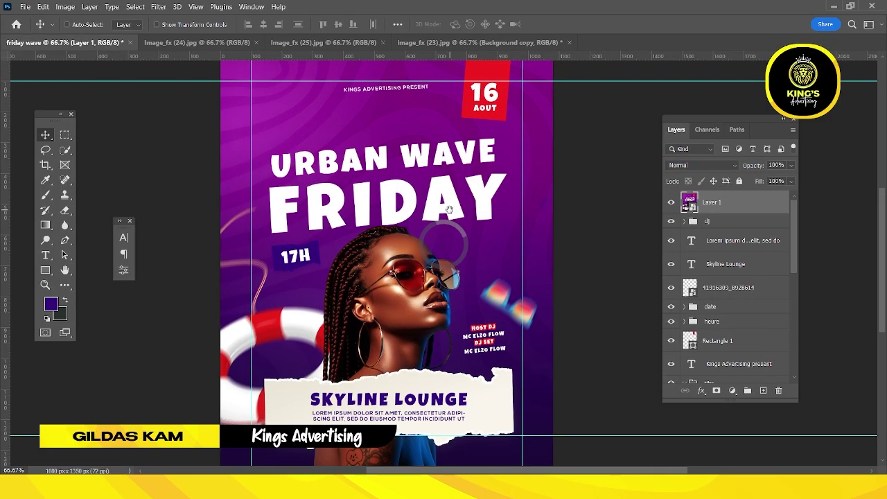
ctrl+alt+click(449, 210)
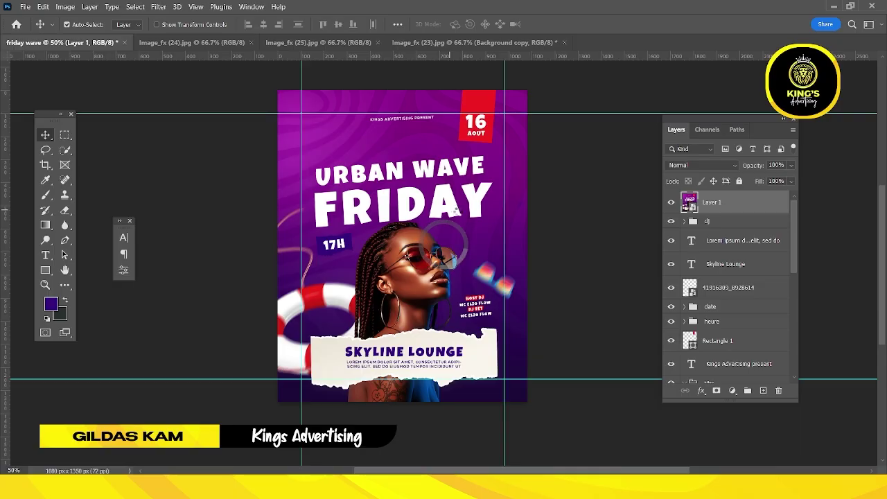
key(ctrl+shift+a)
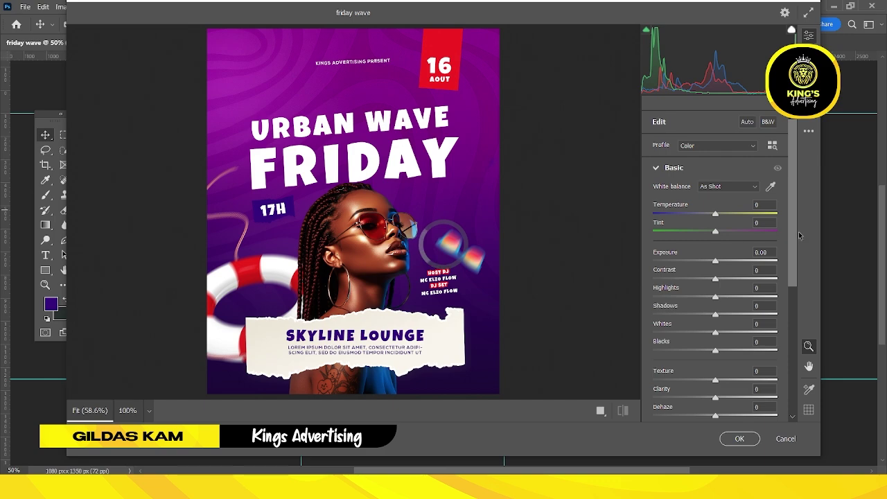
scroll(794, 244, down, 3)
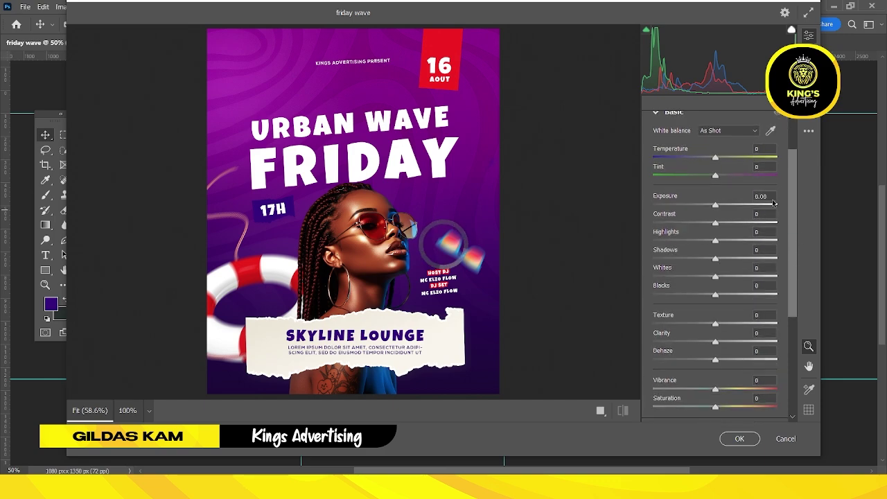
drag(715, 158, 724, 193)
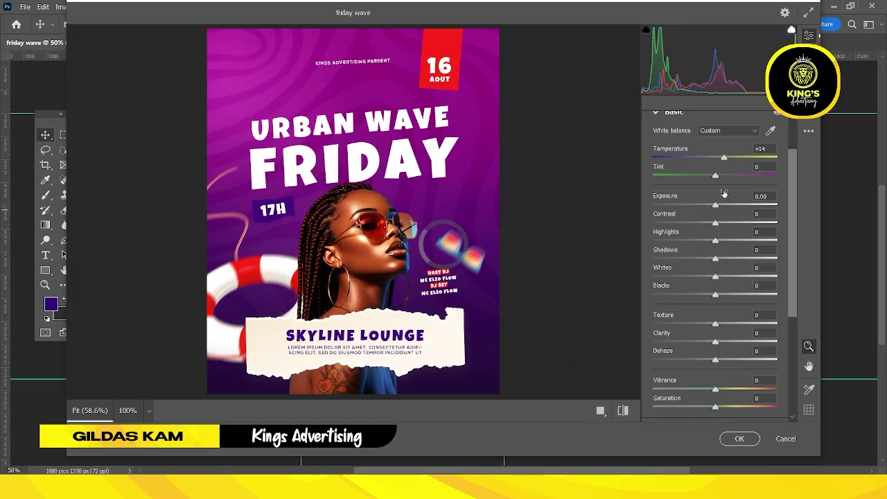
mouse_move(718, 228)
mouse_down()
mouse_move(739, 222)
mouse_move(716, 227)
mouse_move(726, 223)
mouse_move(704, 247)
mouse_move(717, 244)
mouse_up()
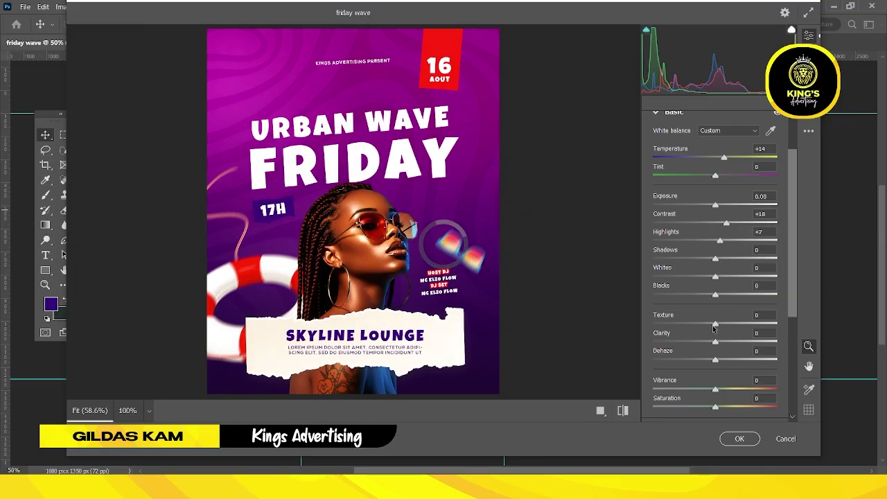
Set the Camera Raw Texture to +39 and Clarity to +49, checking the effect on the woman's face.
drag(715, 324, 725, 344)
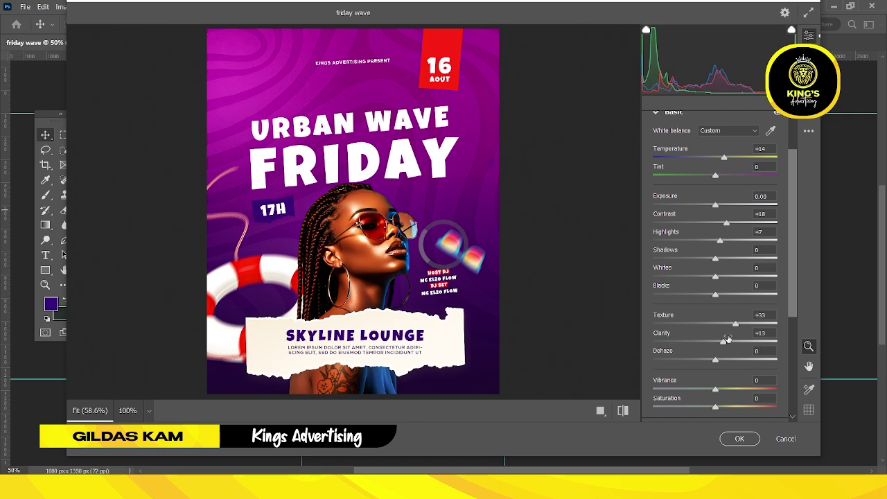
scroll(788, 254, down, 1)
scroll(480, 251, up, 3)
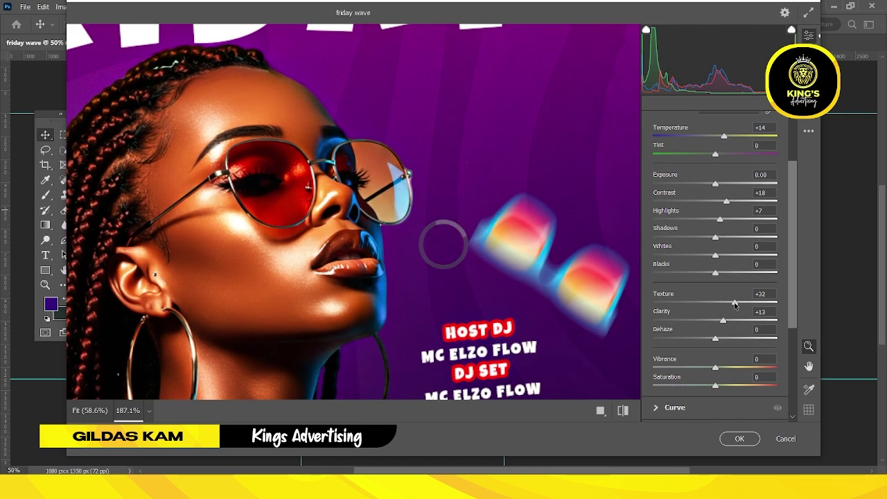
drag(735, 304, 784, 296)
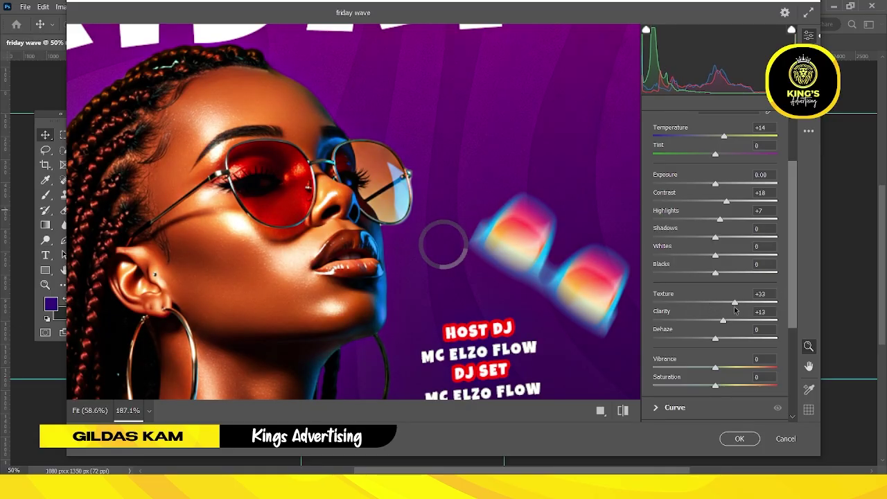
drag(736, 309, 758, 325)
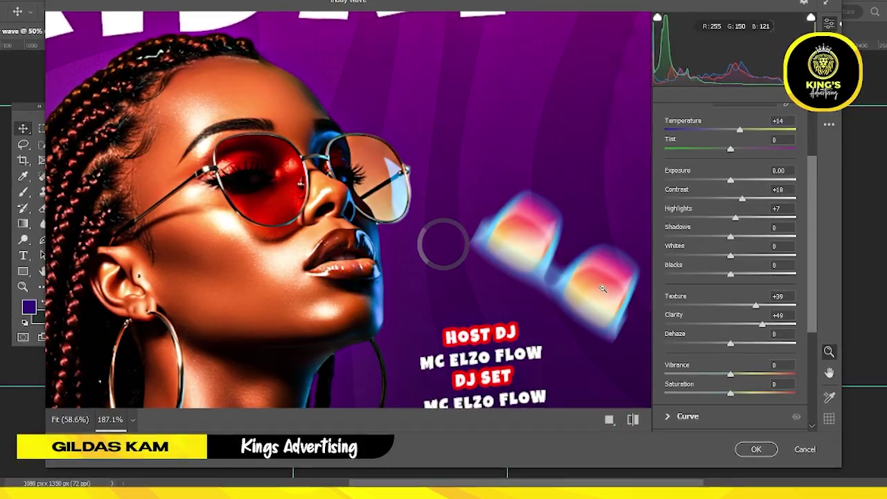
drag(603, 289, 514, 261)
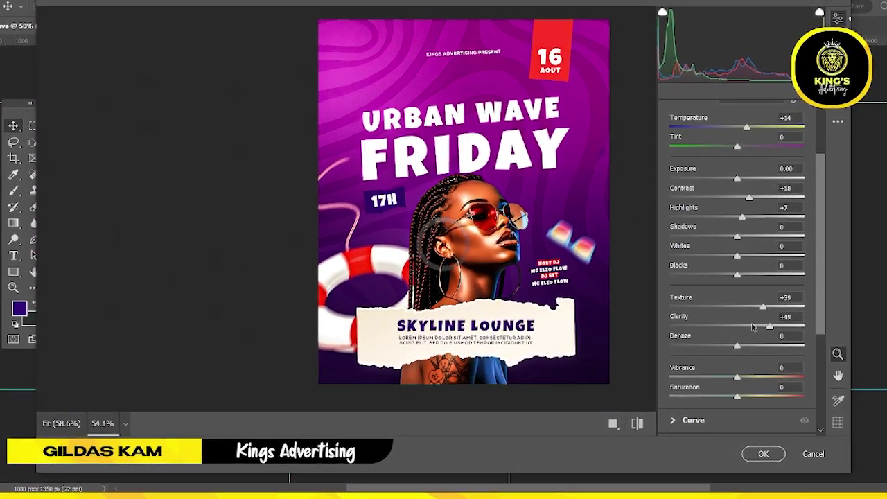
Set Clarity to +51 and Dehaze to +14, and apply the Camera Raw Filter.
drag(769, 326, 757, 352)
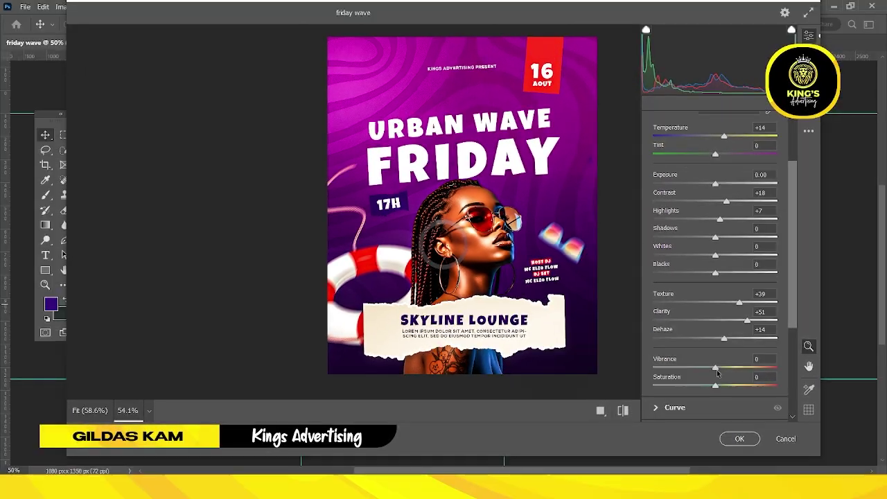
mouse_move(717, 370)
mouse_down()
mouse_move(730, 371)
mouse_move(703, 375)
mouse_move(717, 374)
mouse_up()
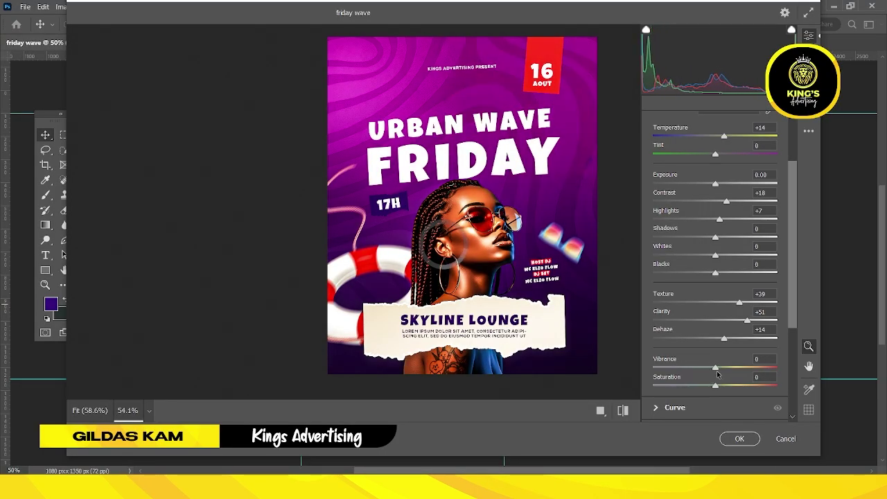
mouse_move(495, 258)
mouse_down()
mouse_move(552, 255)
mouse_move(499, 273)
mouse_up()
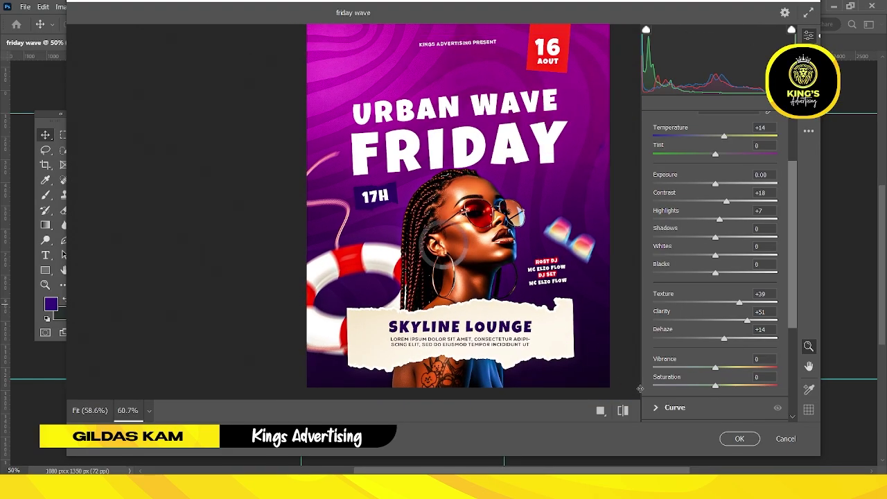
click(739, 440)
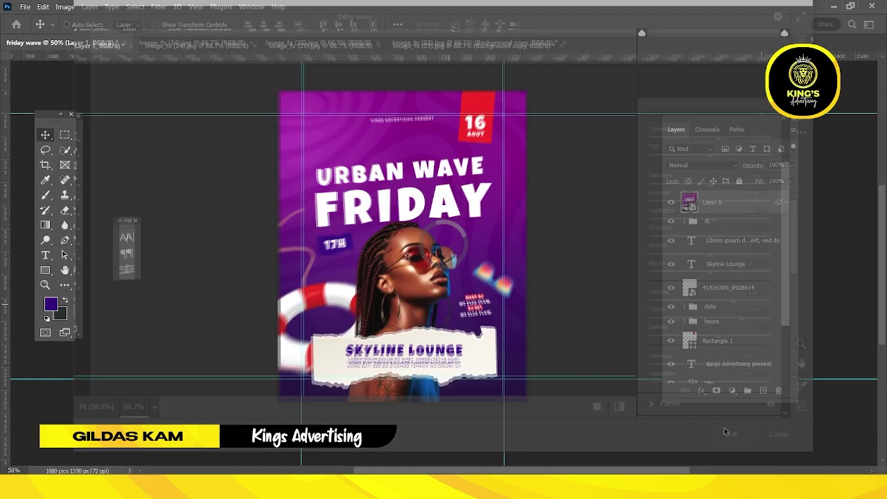
Toggle Layer 1's visibility to compare the poster before and after the Camera Raw Filter.
click(672, 206)
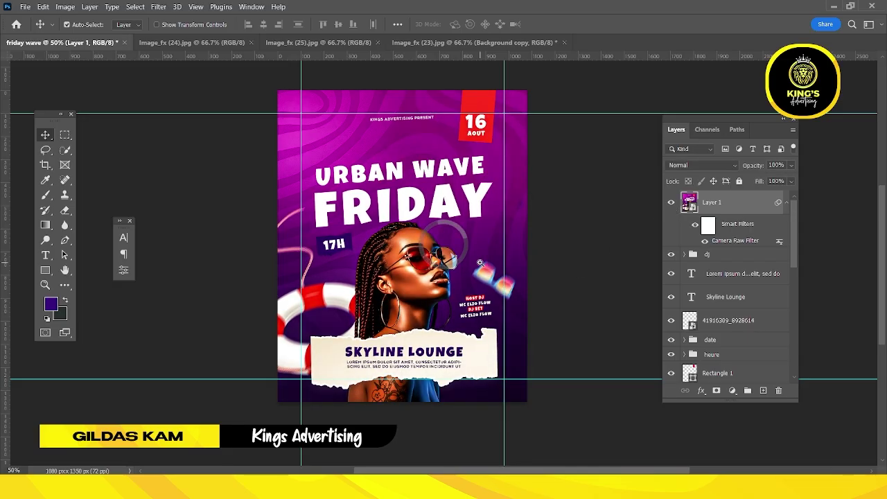
ctrl+click(479, 263)
ctrl+alt+click(457, 284)
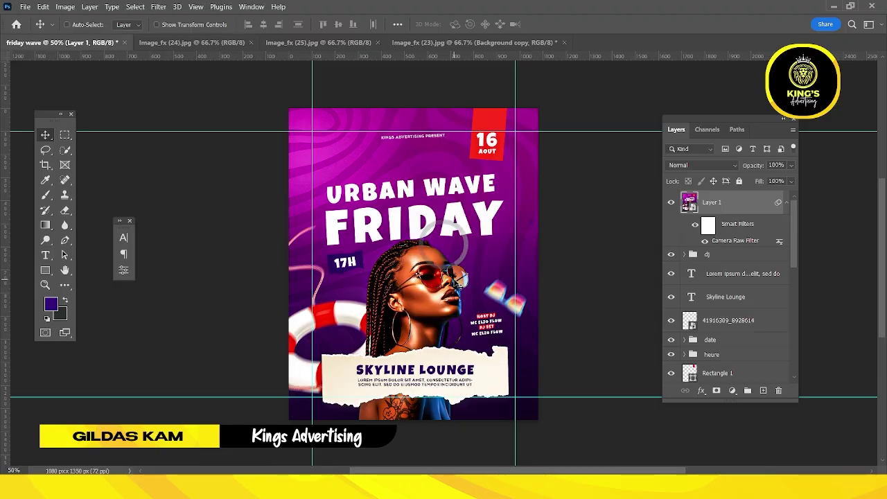
mouse_move(455, 280)
mouse_down()
mouse_move(446, 285)
mouse_move(463, 283)
mouse_up()
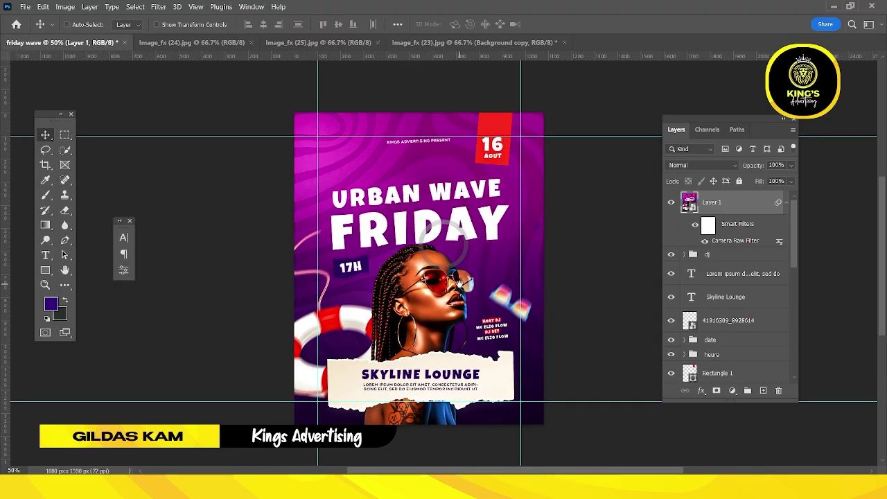